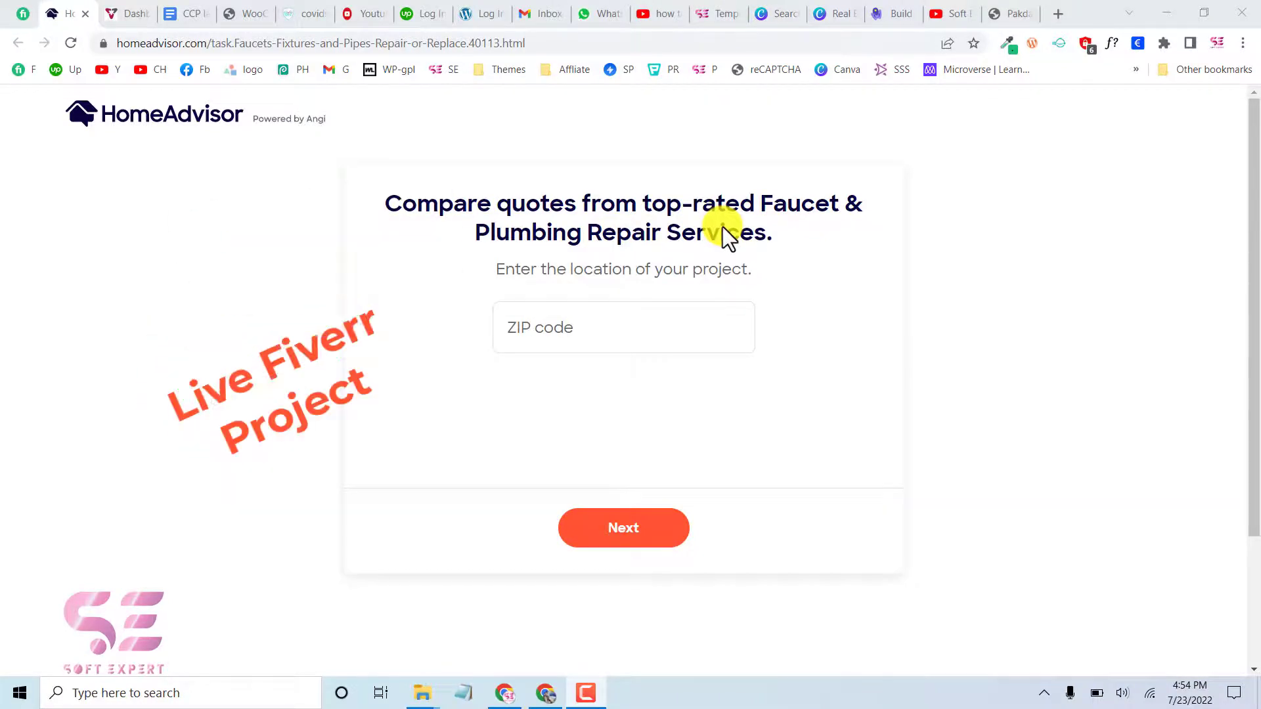
# Check the multistep payment form tutorial in the YouTube channel's video list and return to the HomeAdvisor form.
pyautogui.click(932, 18)
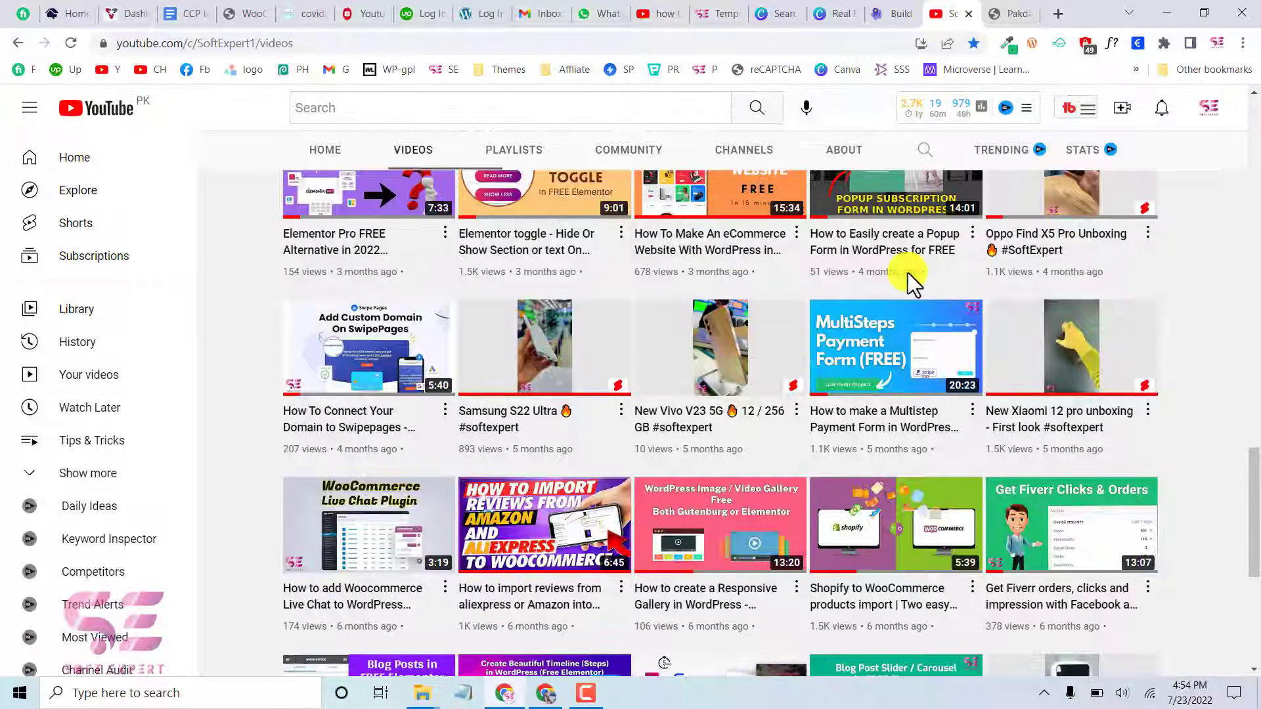
pyautogui.moveTo(939, 108)
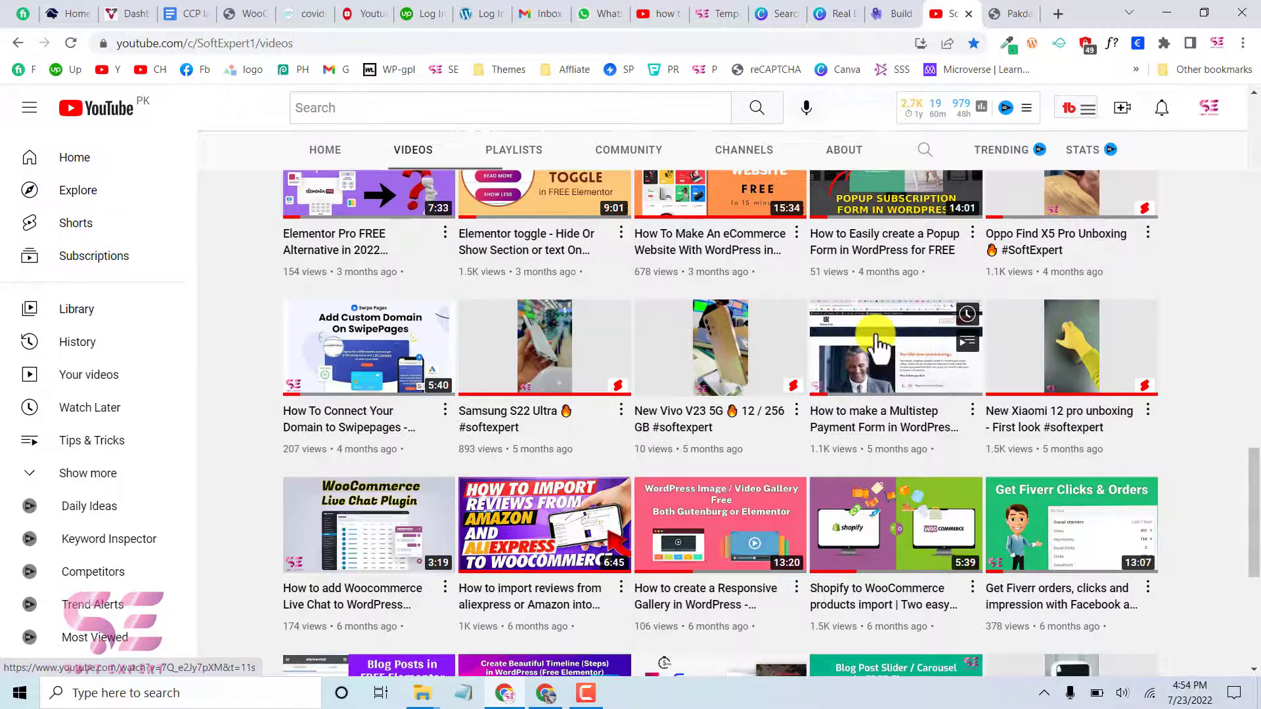
pyautogui.click(84, 14)
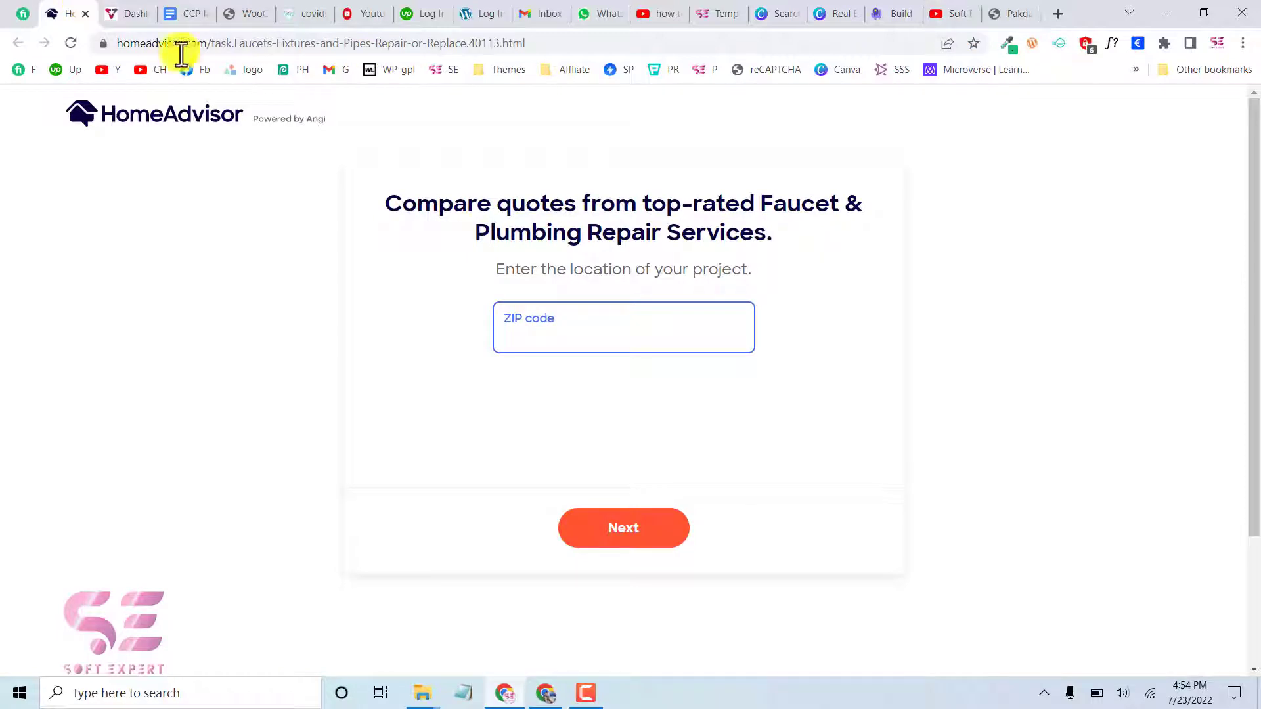
# Enter the project's ZIP code and choose "Repair a plumbing item/find a leak" as the plumbing project description.
pyautogui.click(590, 322)
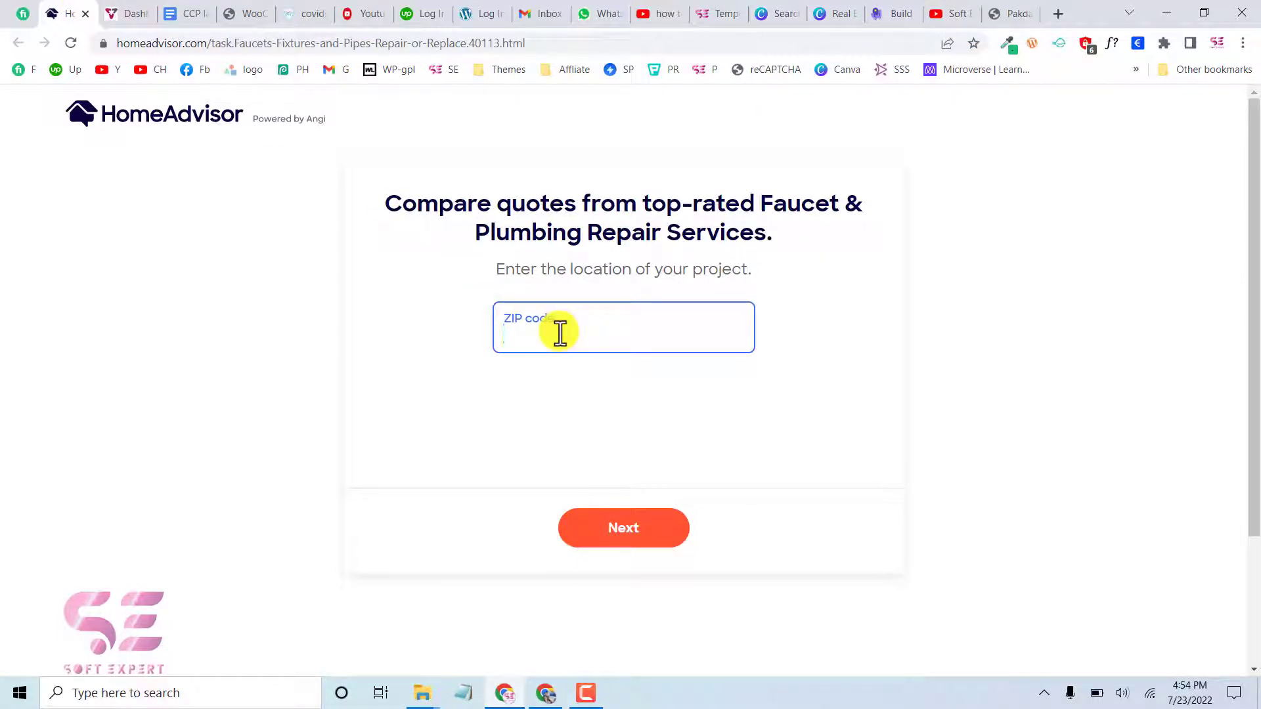
pyautogui.write('33583')
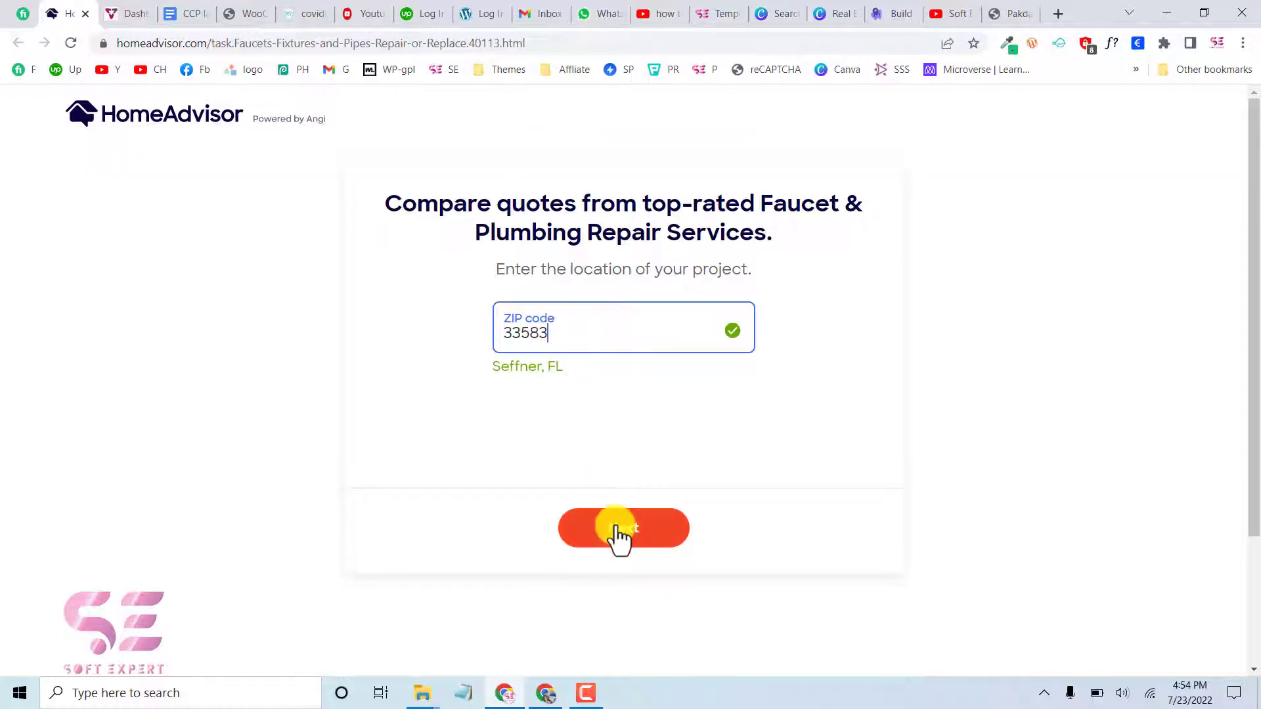
pyautogui.click(619, 537)
pyautogui.click(519, 302)
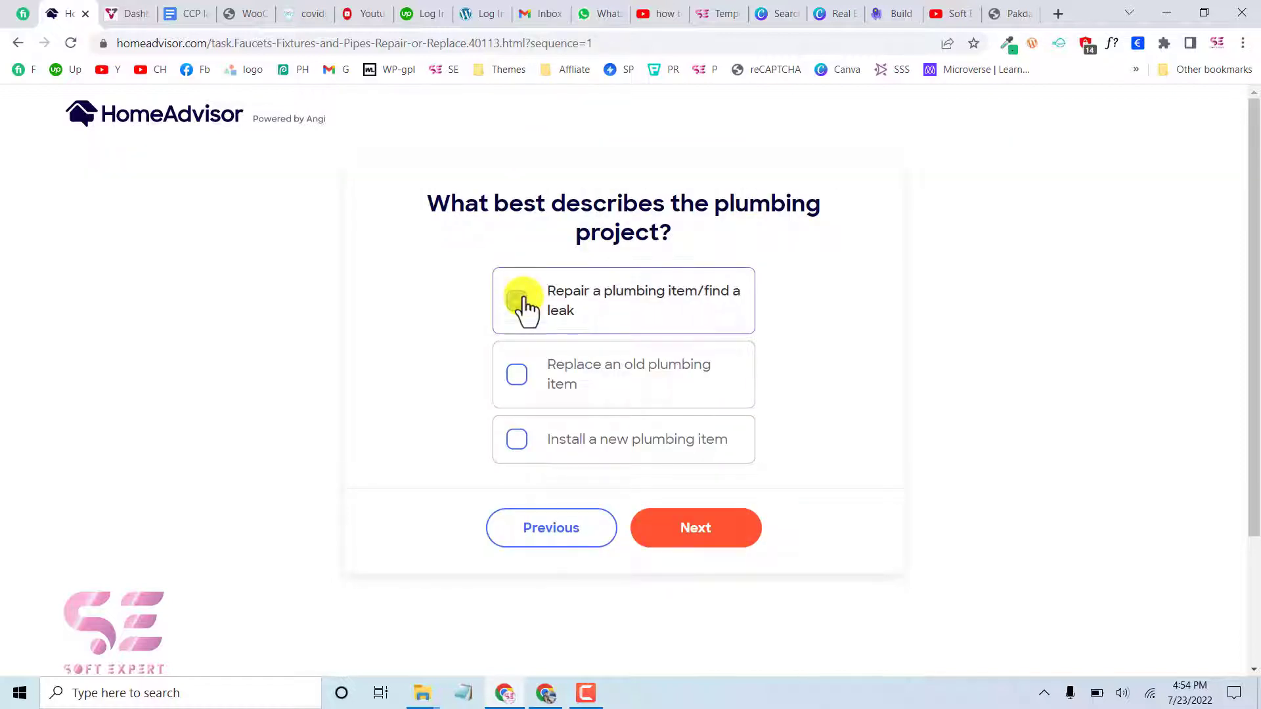
pyautogui.click(676, 538)
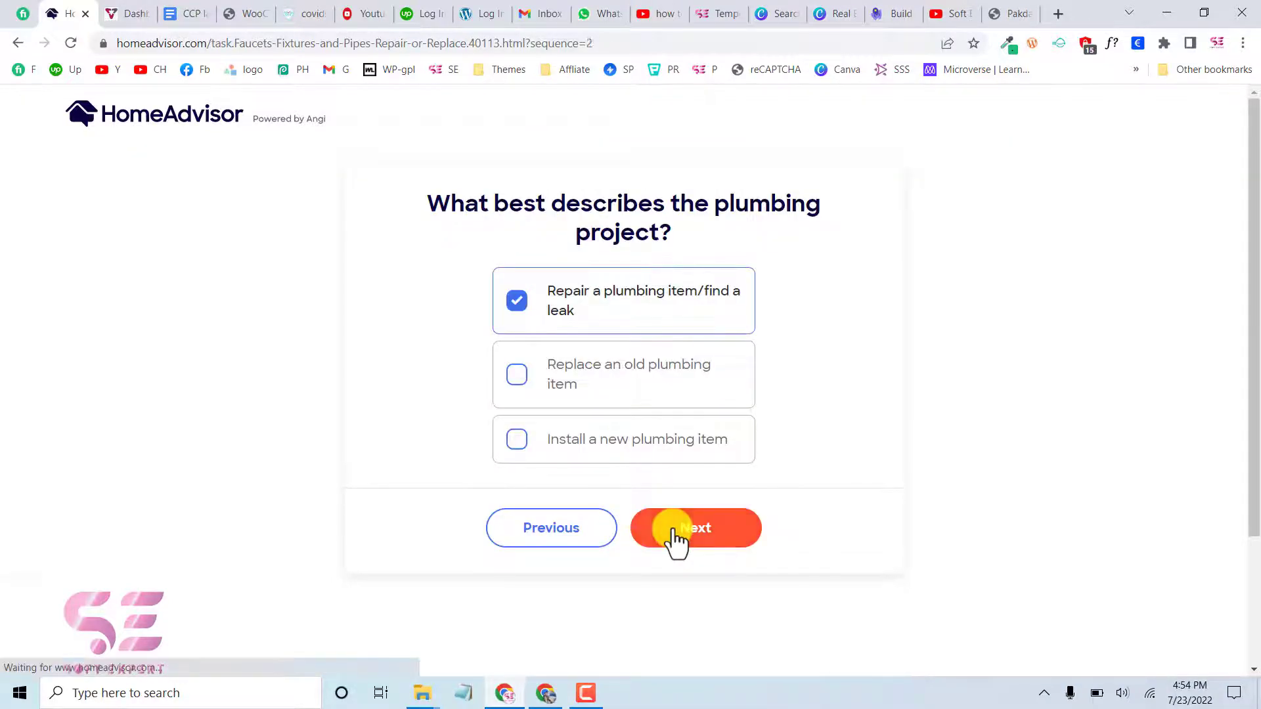
# Mark the plumbing request as an emergency with completion set to "Within 24 hours" and no help after business hours.
pyautogui.click(555, 276)
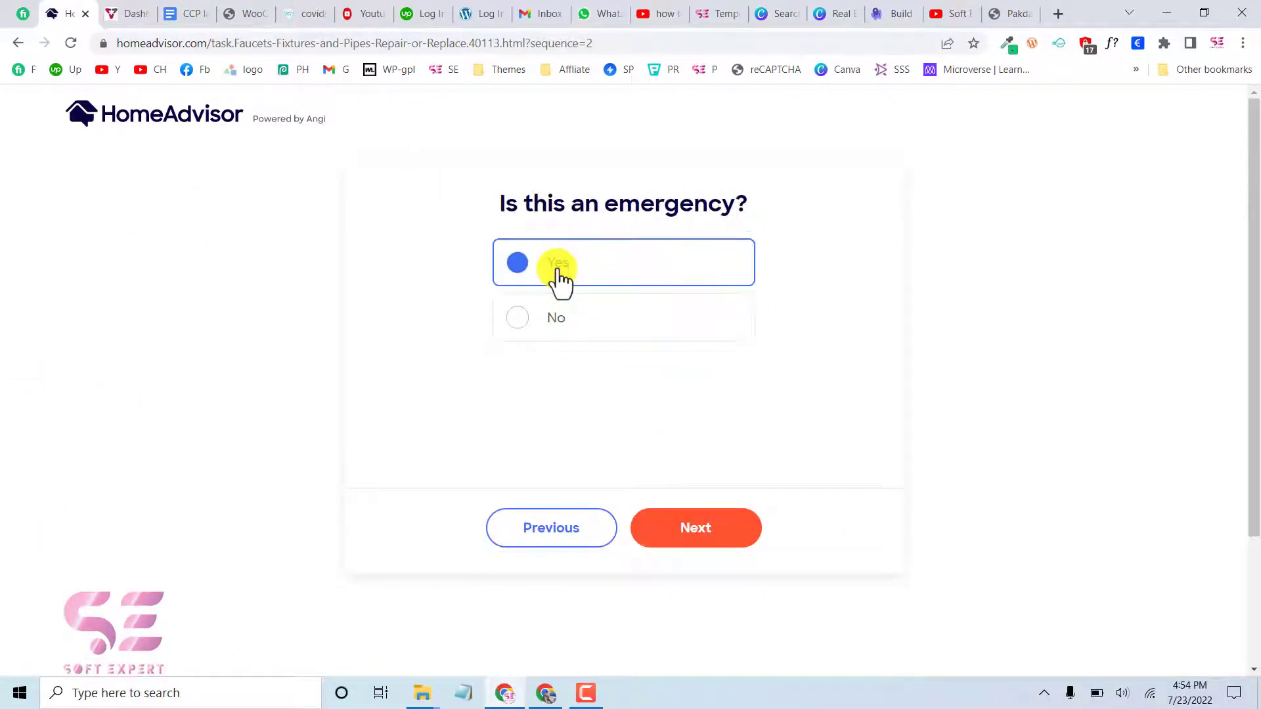
pyautogui.click(695, 548)
pyautogui.click(614, 301)
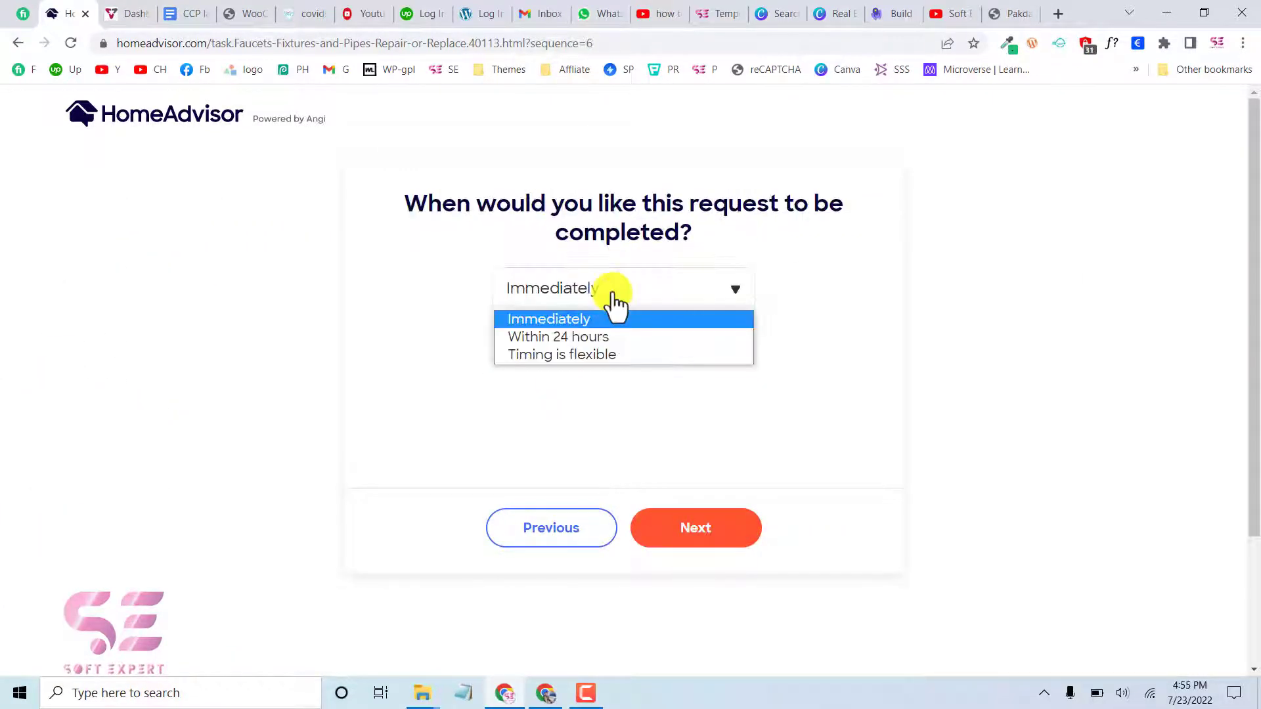
pyautogui.click(615, 302)
pyautogui.click(615, 302)
pyautogui.click(590, 330)
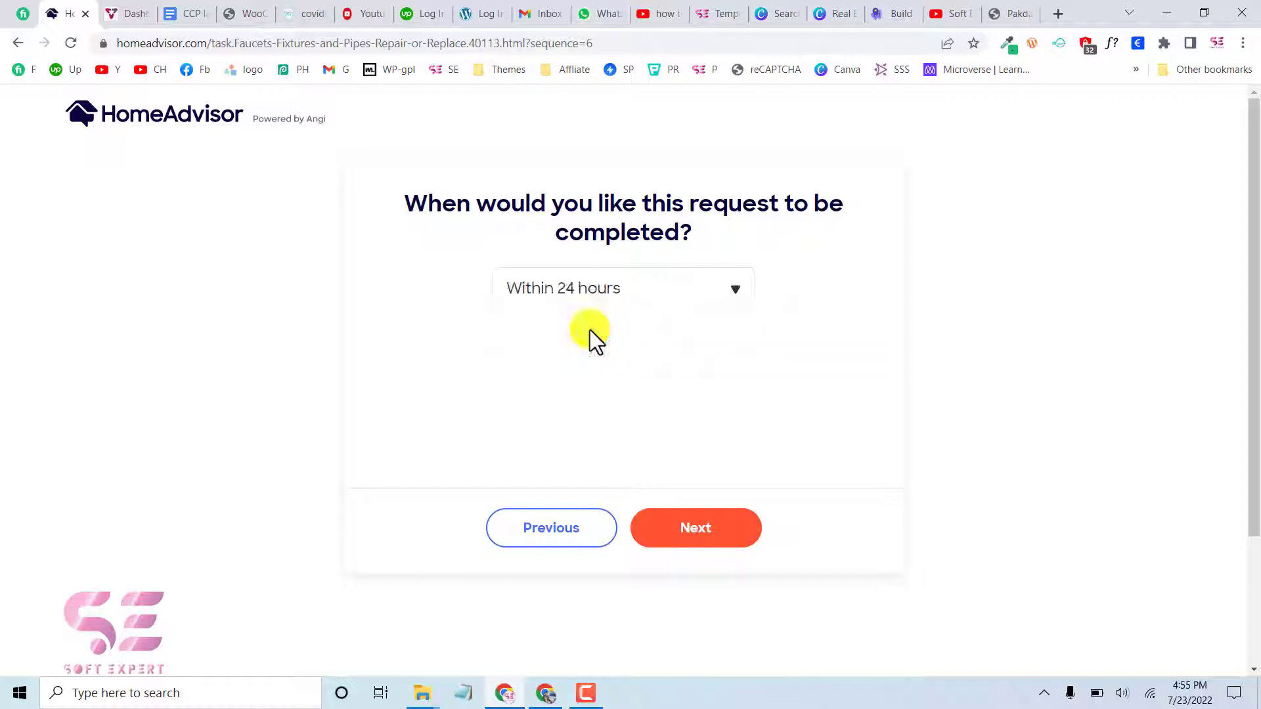
pyautogui.click(661, 515)
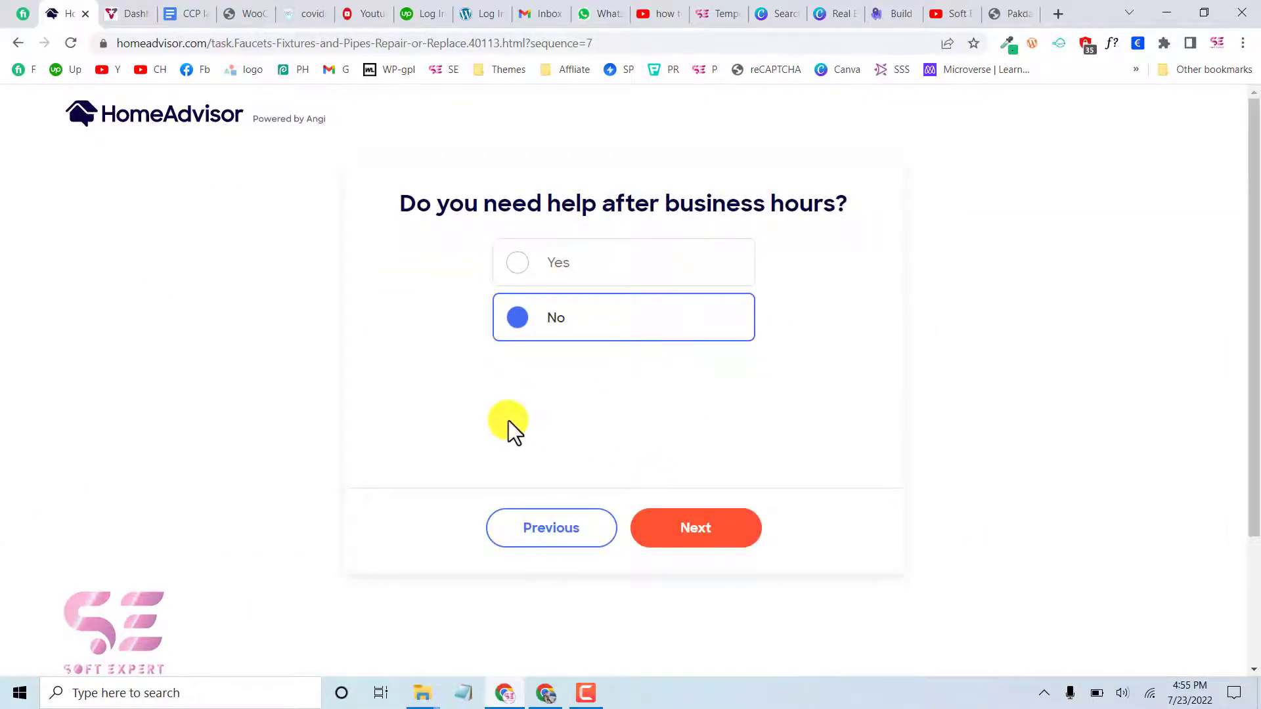
pyautogui.click(681, 519)
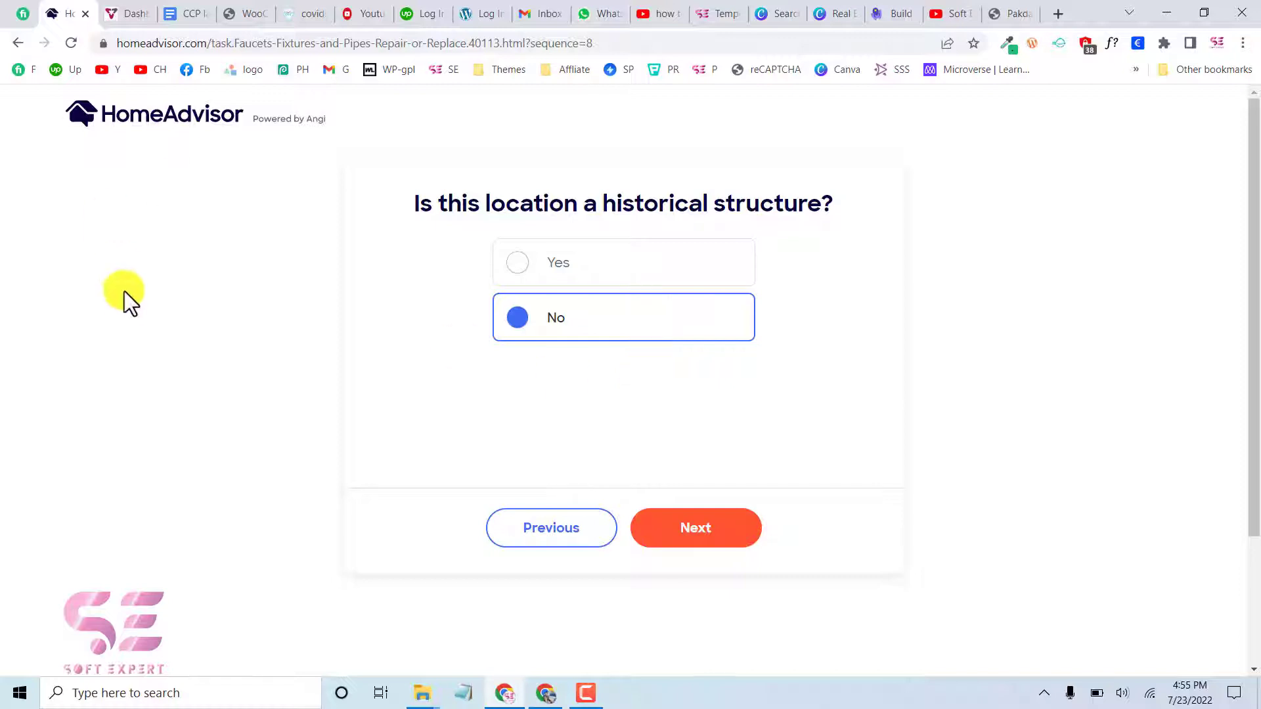
# Switch to the final-clean.com WordPress dashboard and open the page for adding new plugins.
pyautogui.click(138, 3)
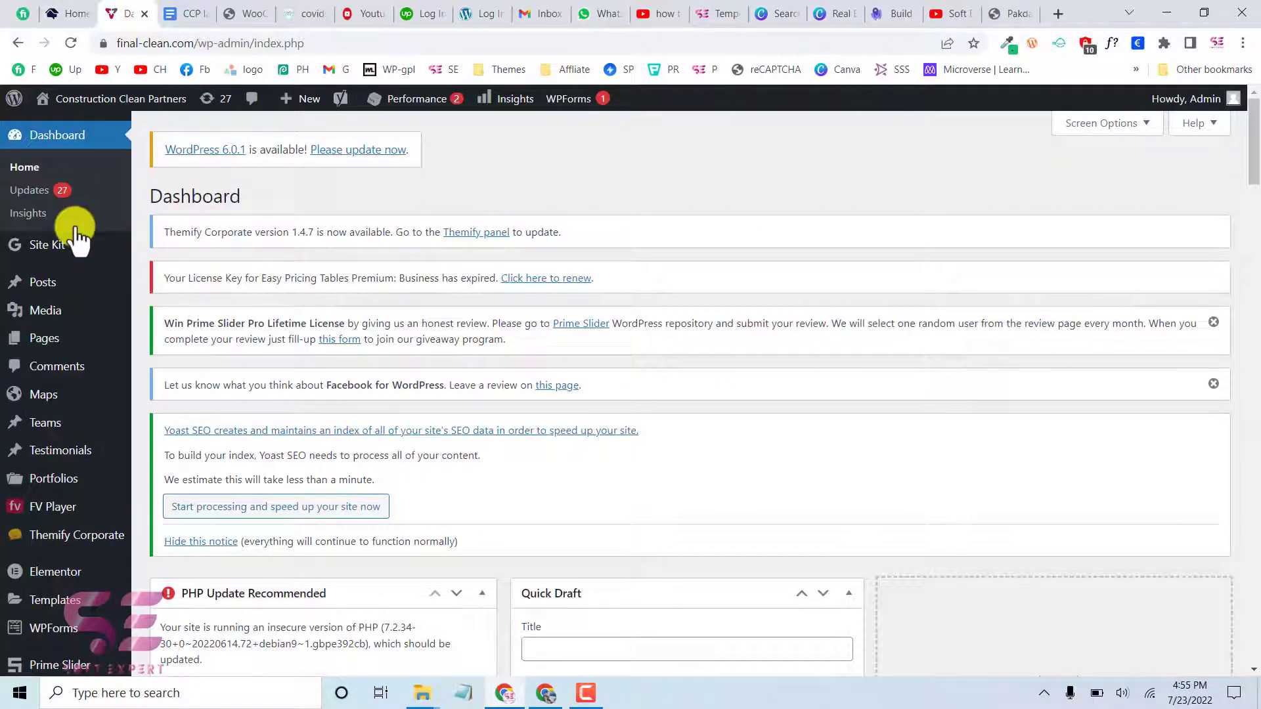
pyautogui.scroll(-2, 78, 472)
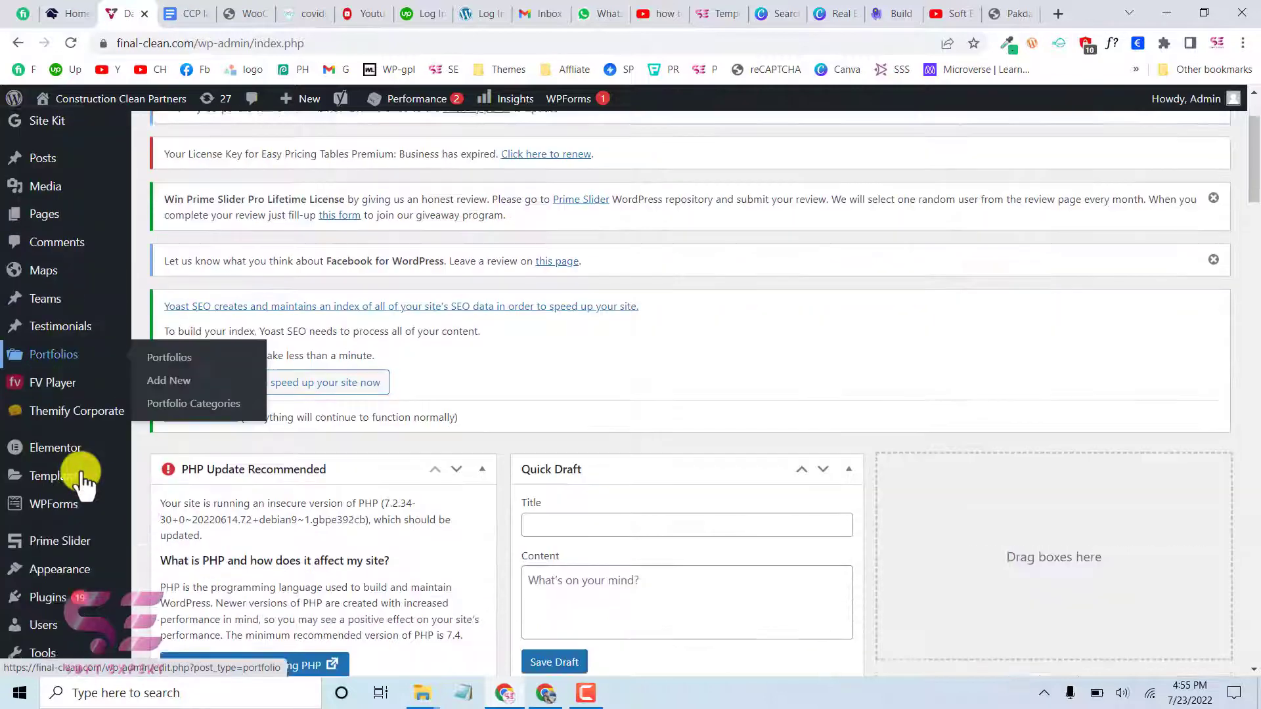
pyautogui.moveTo(56, 563)
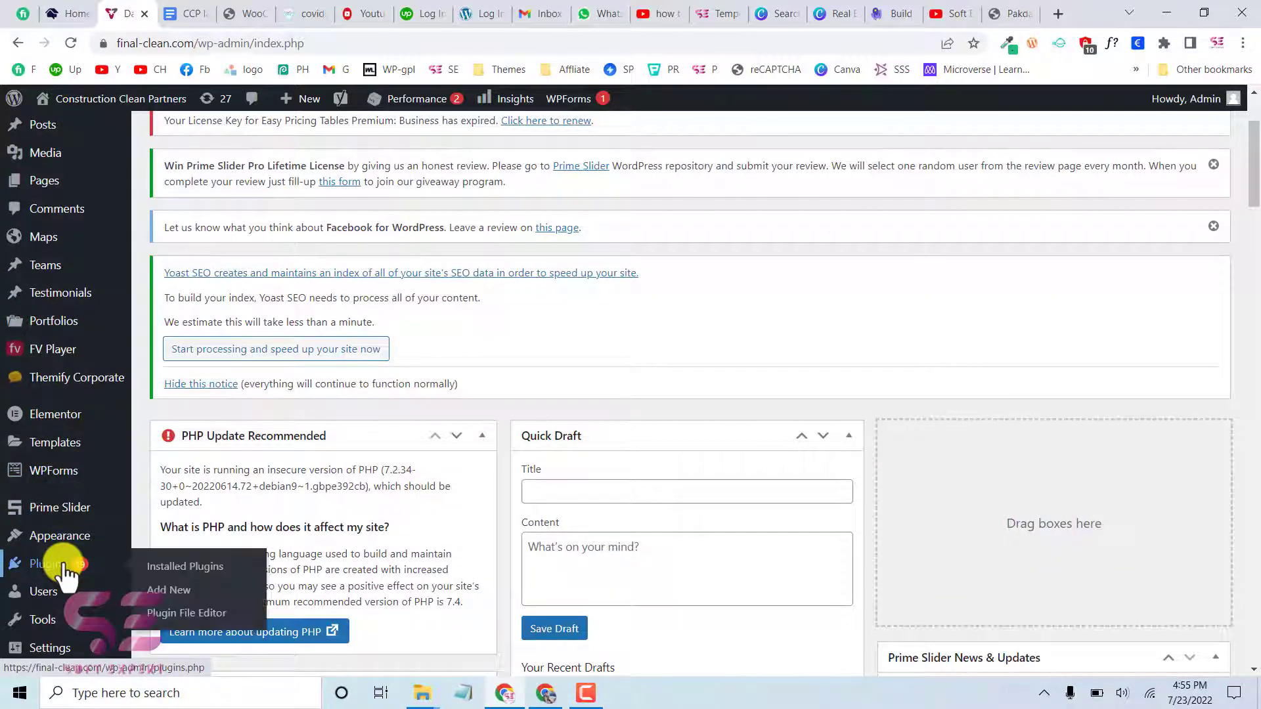
pyautogui.click(158, 591)
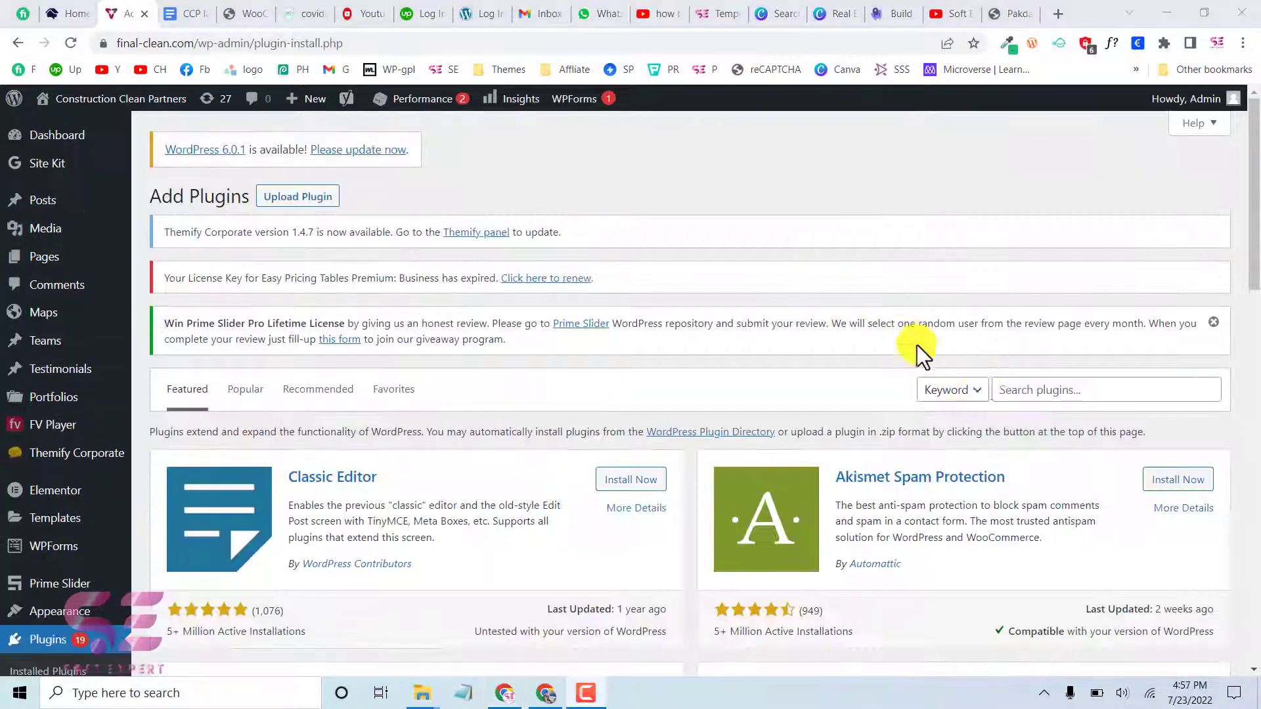
# Search for "forminator", then install and activate the Forminator contact form plugin by WPMU DEV.
pyautogui.click(1013, 390)
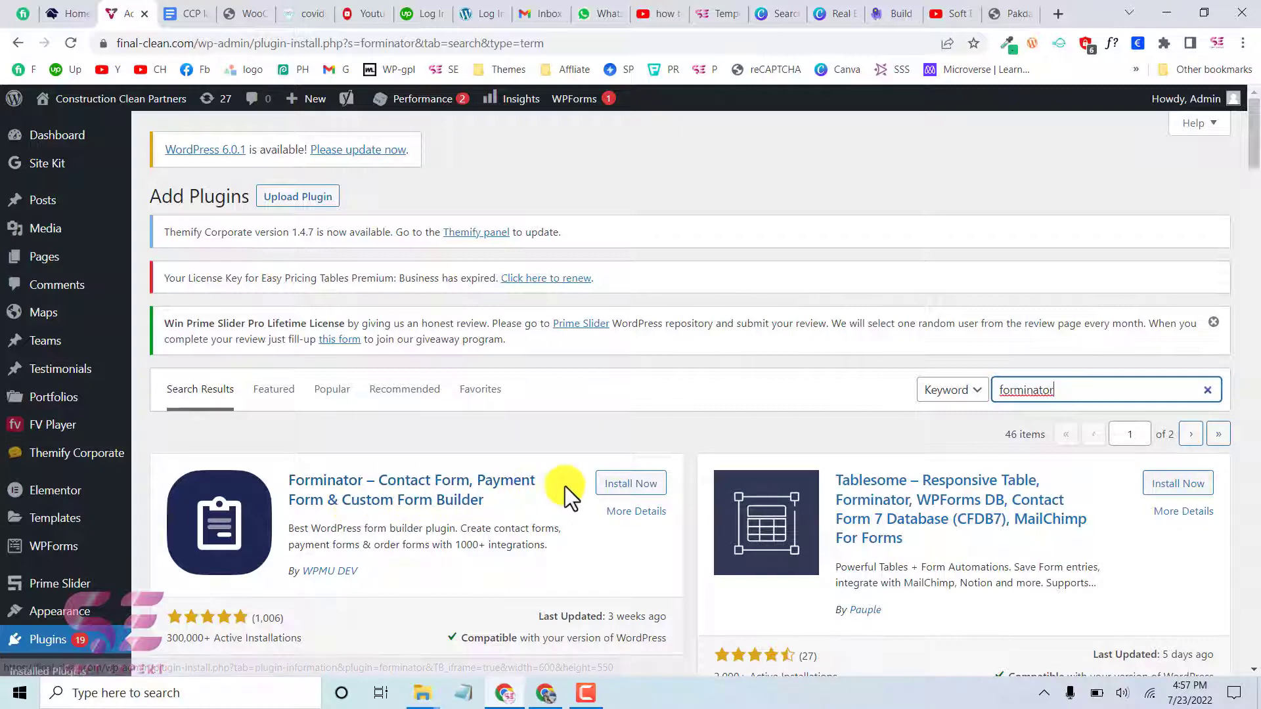
pyautogui.click(601, 487)
pyautogui.click(603, 488)
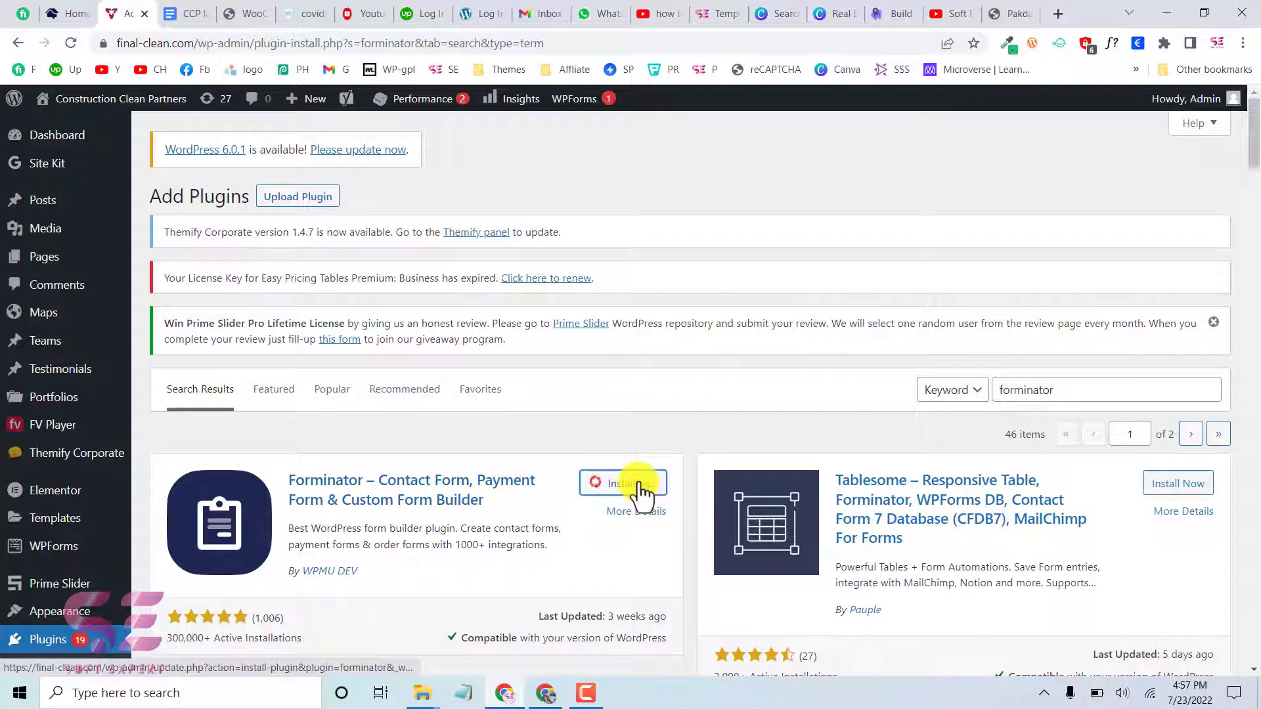
pyautogui.click(624, 484)
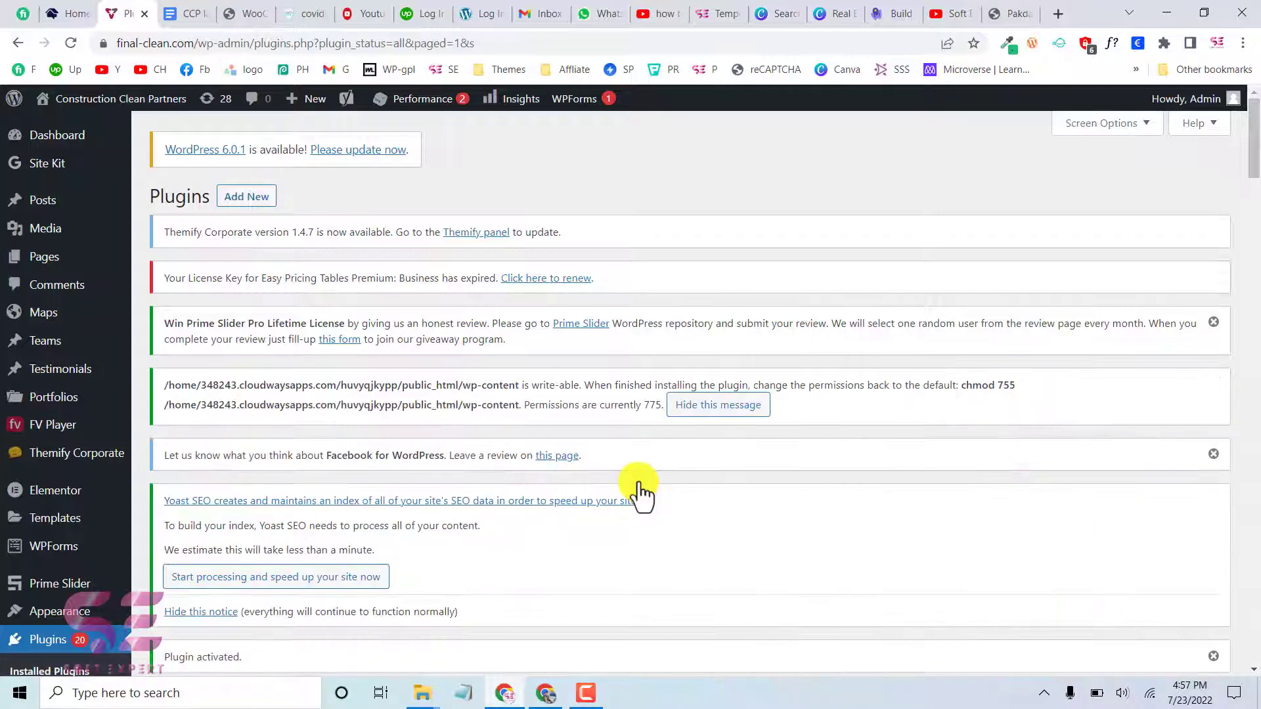
# Open the Forminator dashboard and go to its Forms section.
pyautogui.scroll(-6, 60, 598)
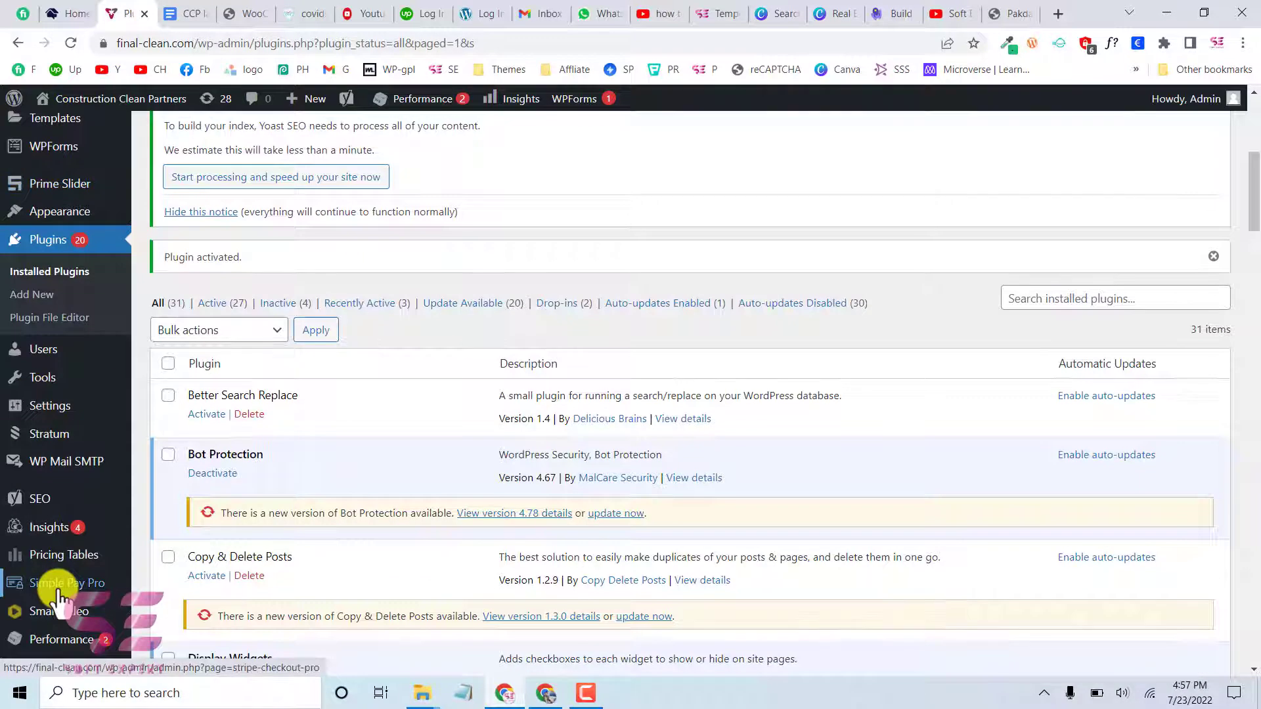
pyautogui.scroll(-3, 61, 598)
pyautogui.moveTo(29, 633)
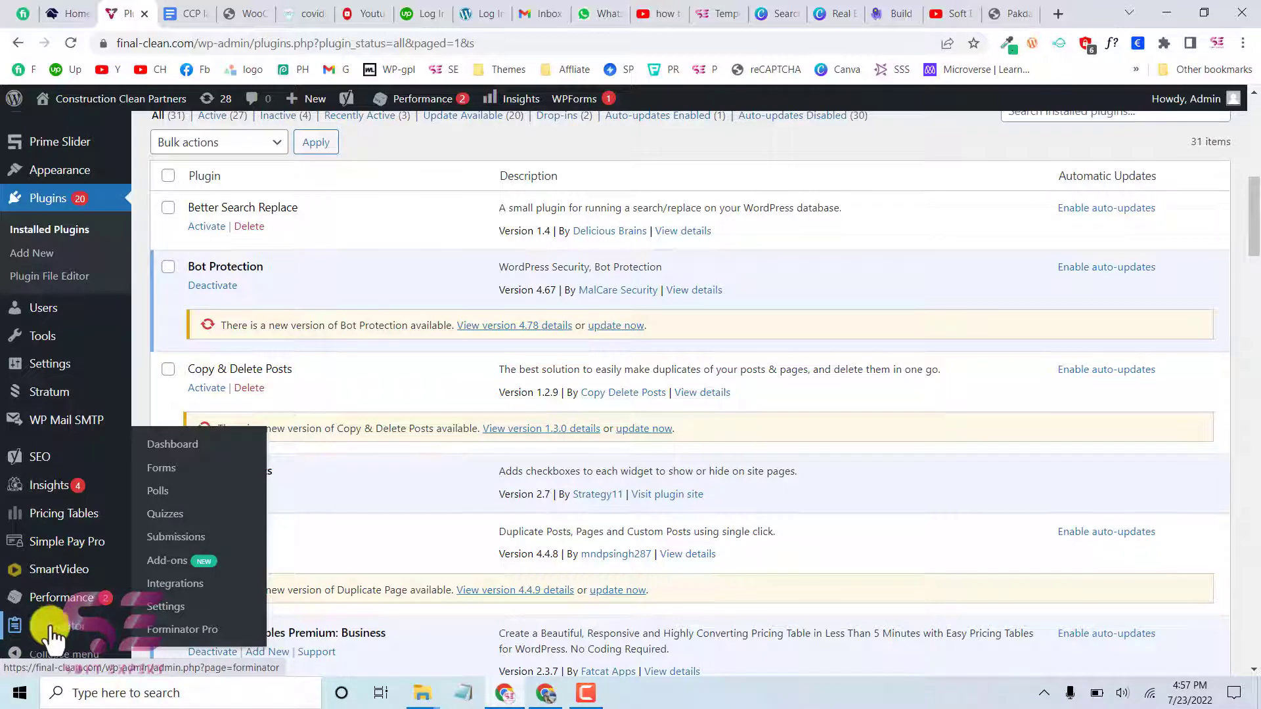
pyautogui.click(168, 453)
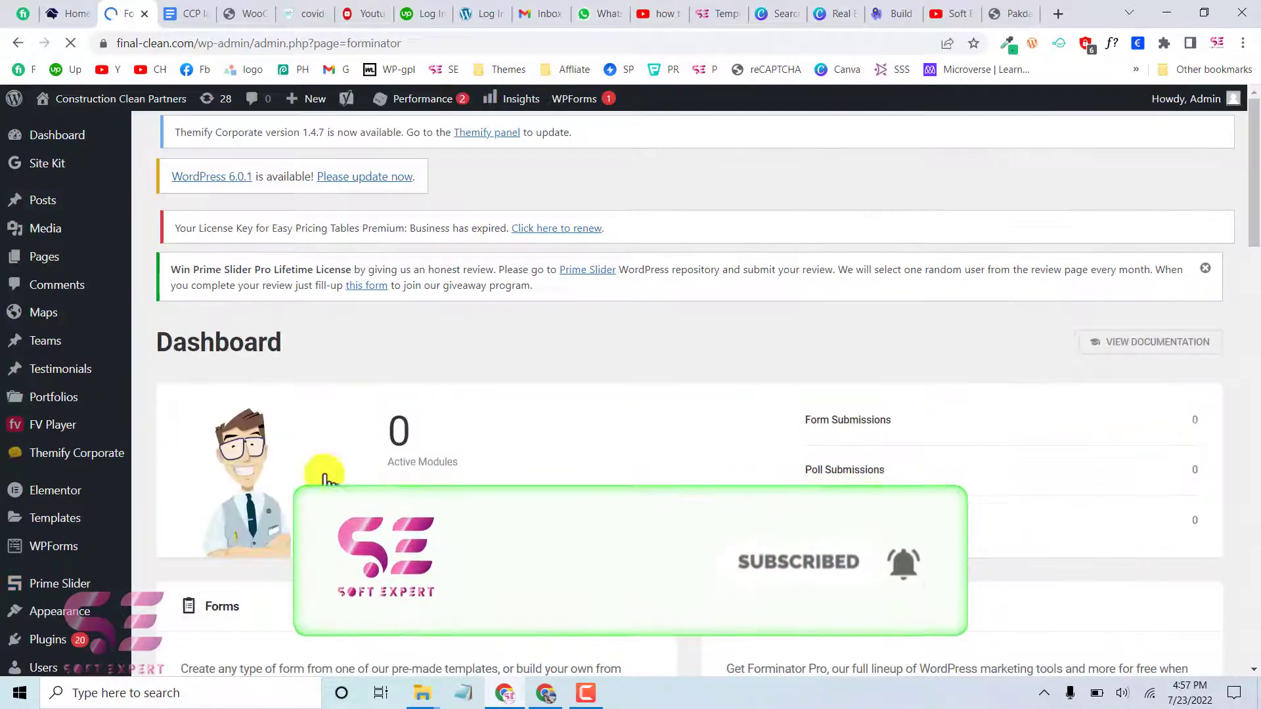
pyautogui.scroll(-2, 409, 524)
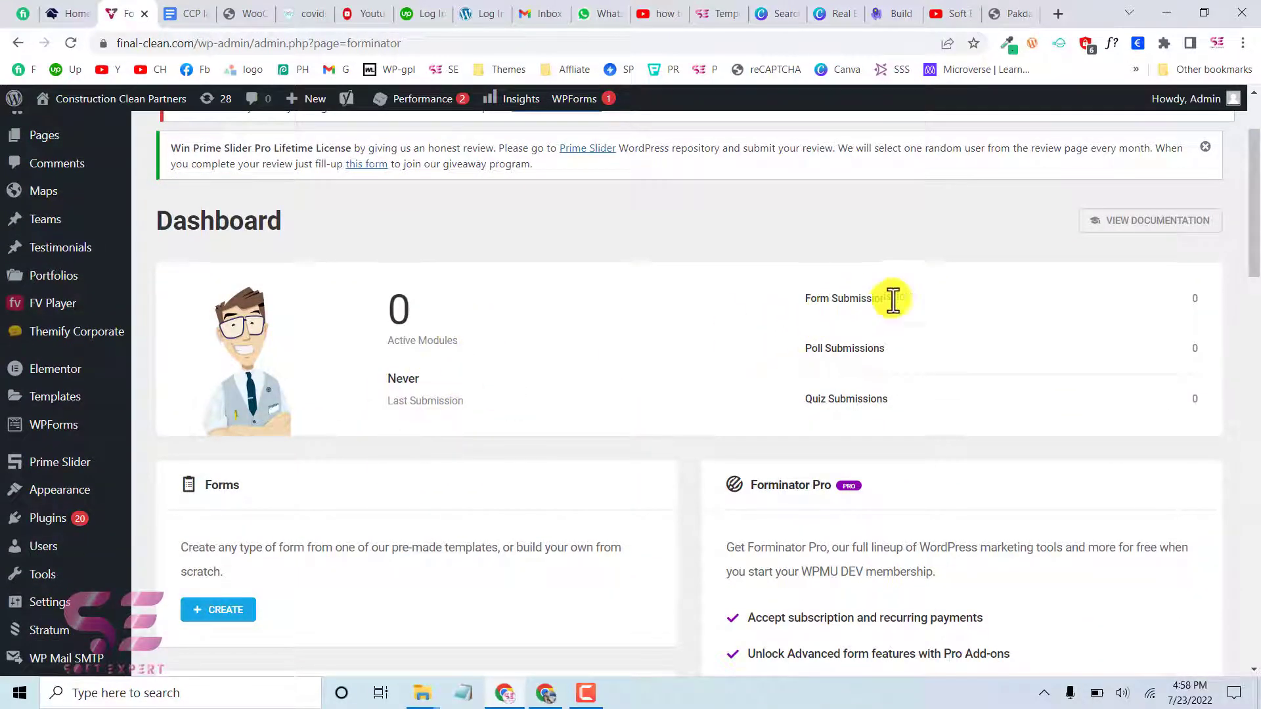
pyautogui.scroll(-3, 861, 417)
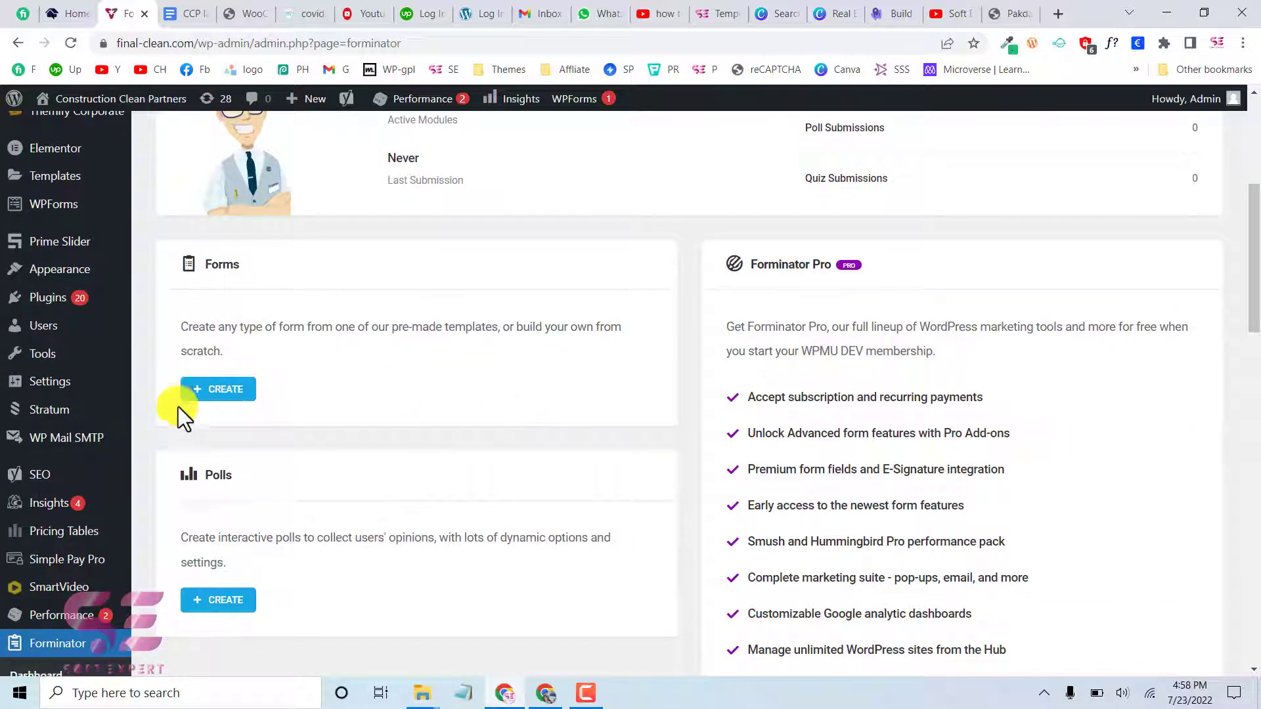
# Create a new form from the Contact Us template and name it "FinalClean Form".
pyautogui.click(237, 392)
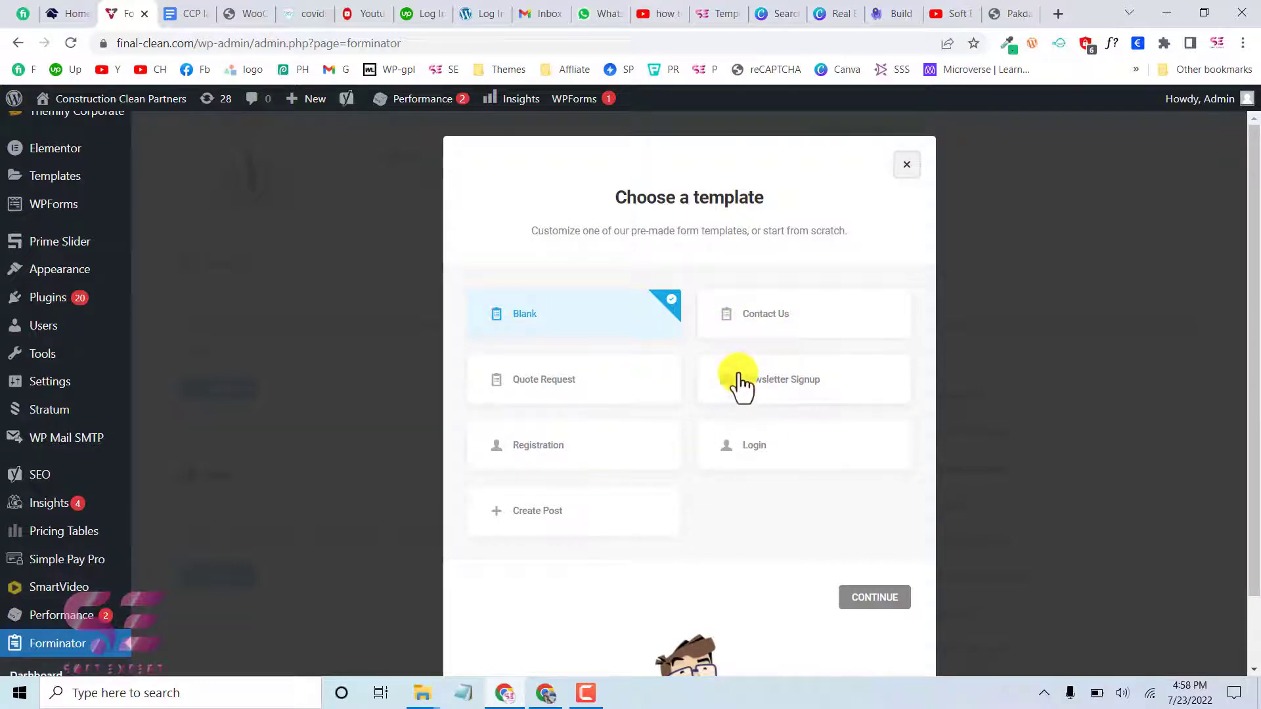
pyautogui.click(754, 318)
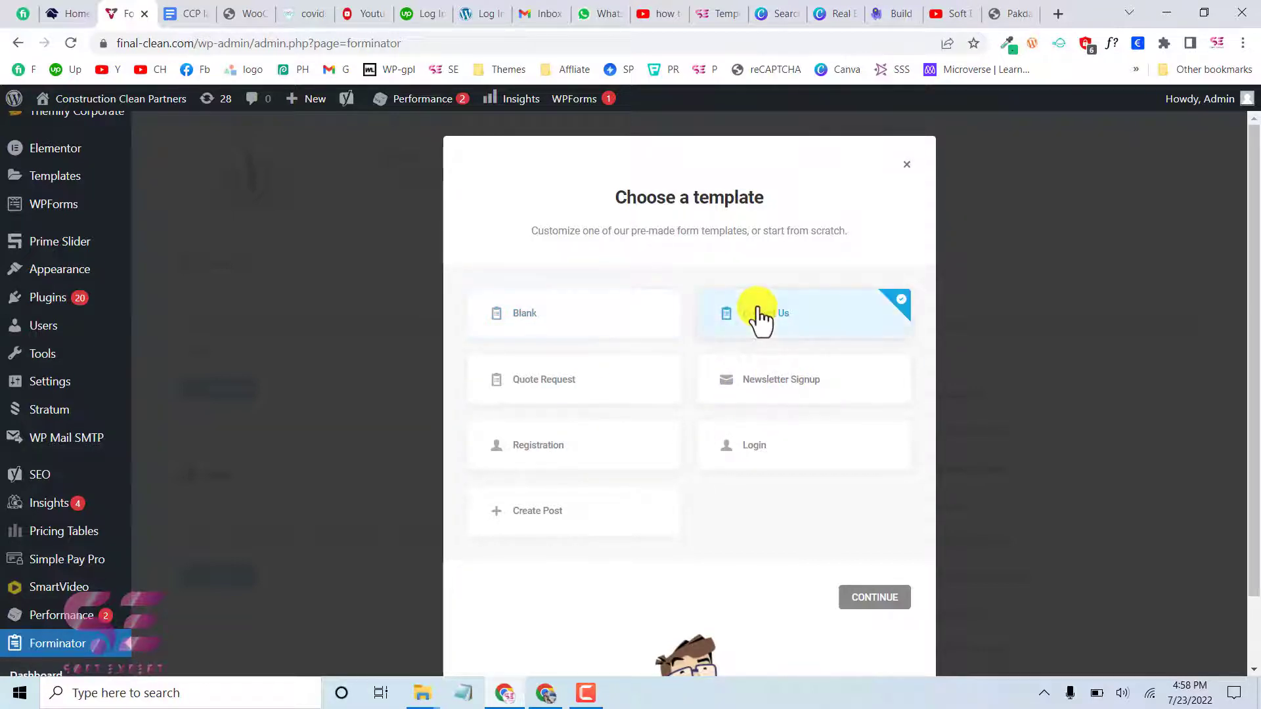
pyautogui.click(873, 599)
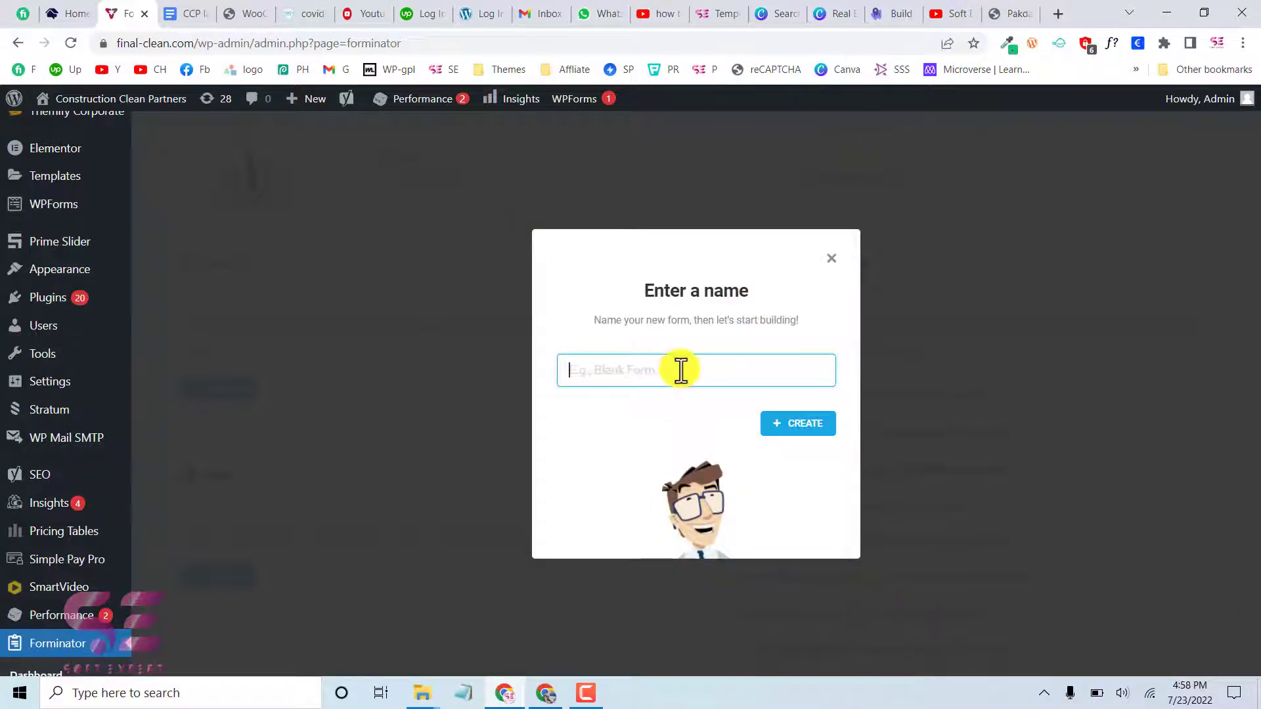
pyautogui.write('F')
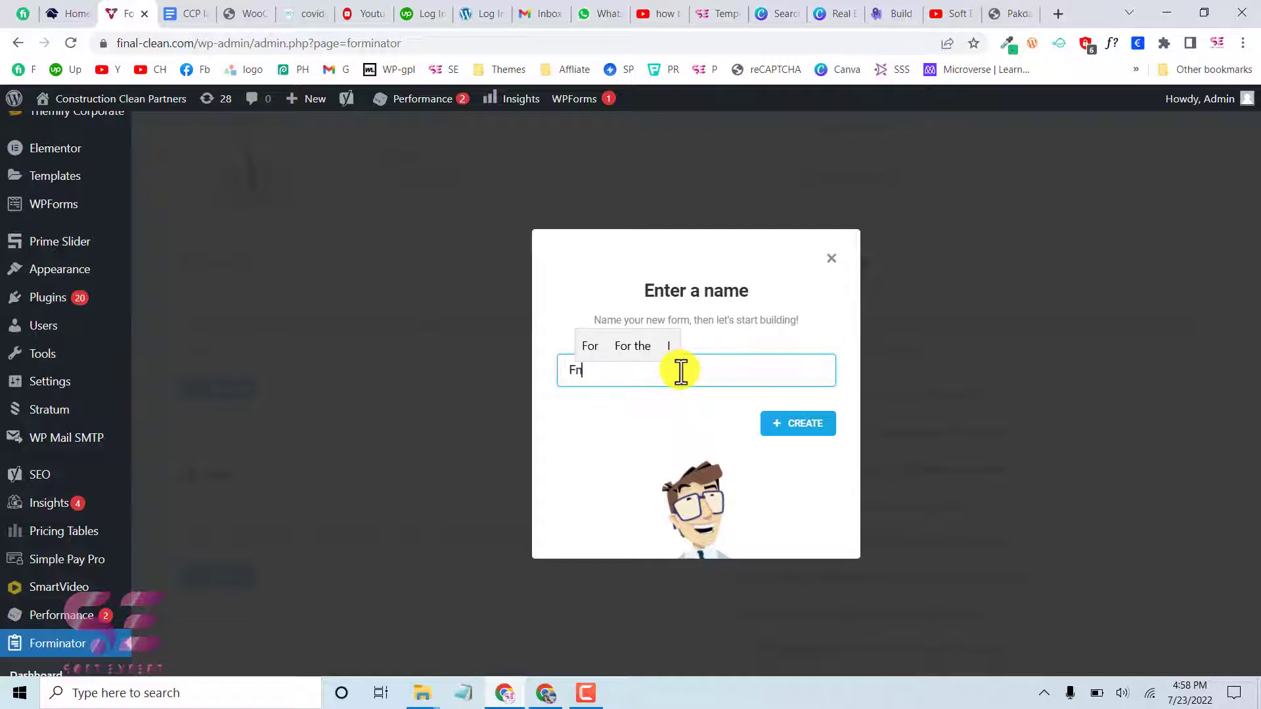
pyautogui.write('inalClean')
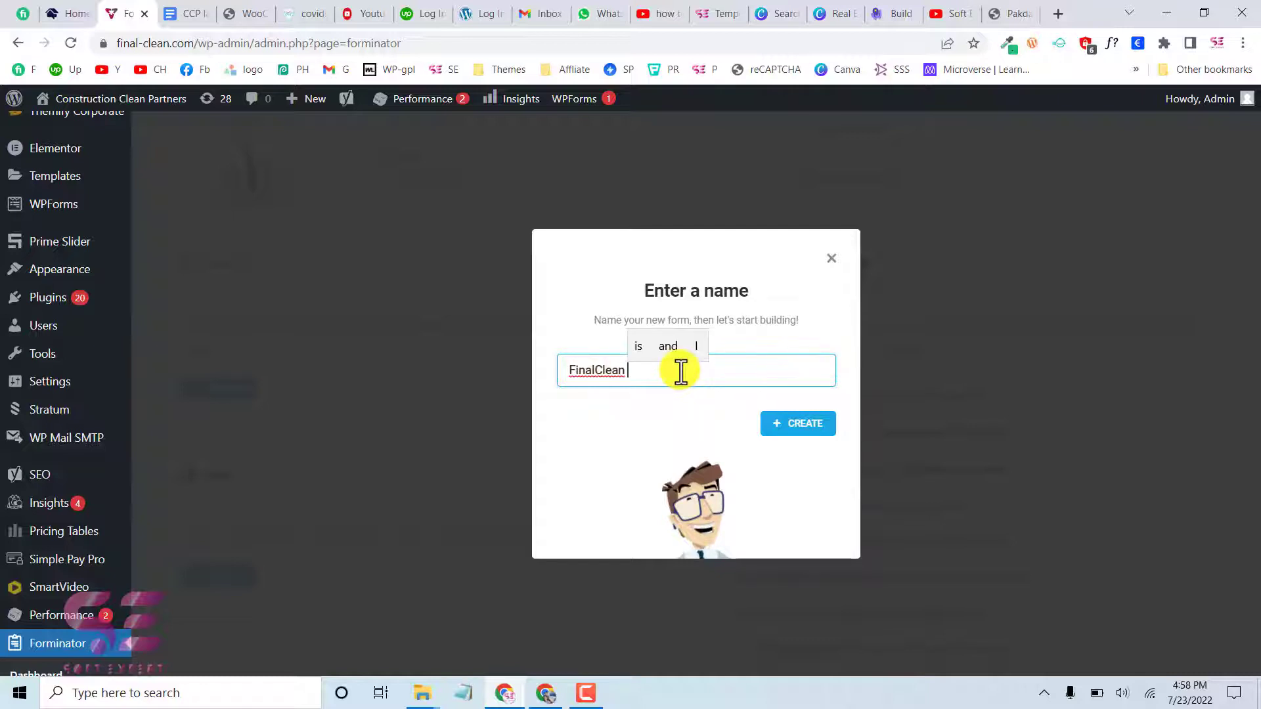
pyautogui.write(' Form')
pyautogui.click(820, 428)
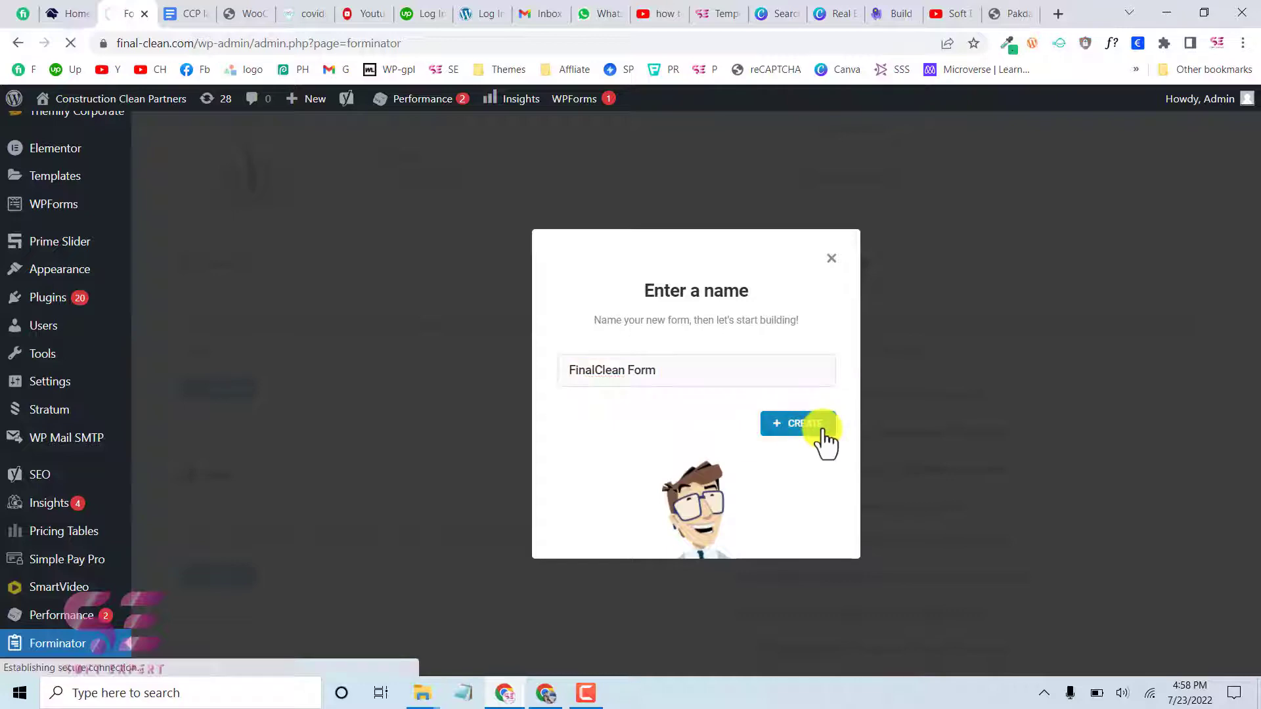
# Reorder the form's fields so that Phone Number sits above Email Address.
pyautogui.scroll(-4, 825, 437)
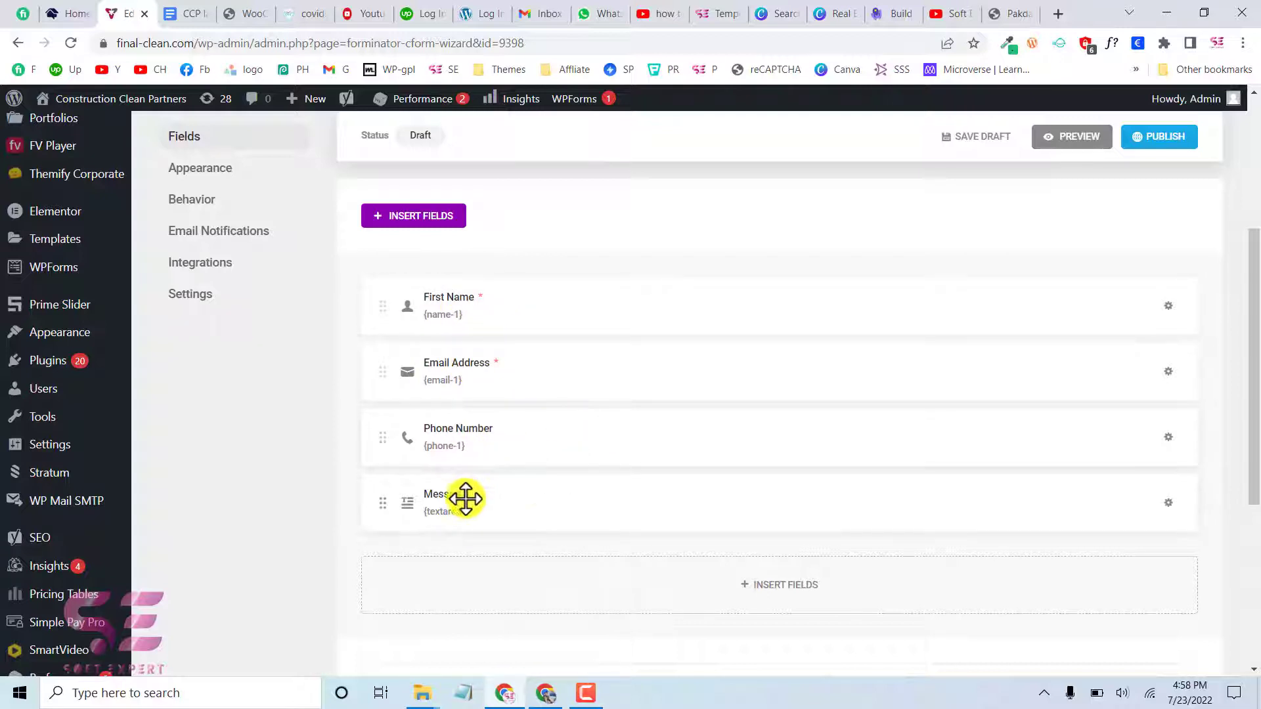
pyautogui.scroll(1, 553, 501)
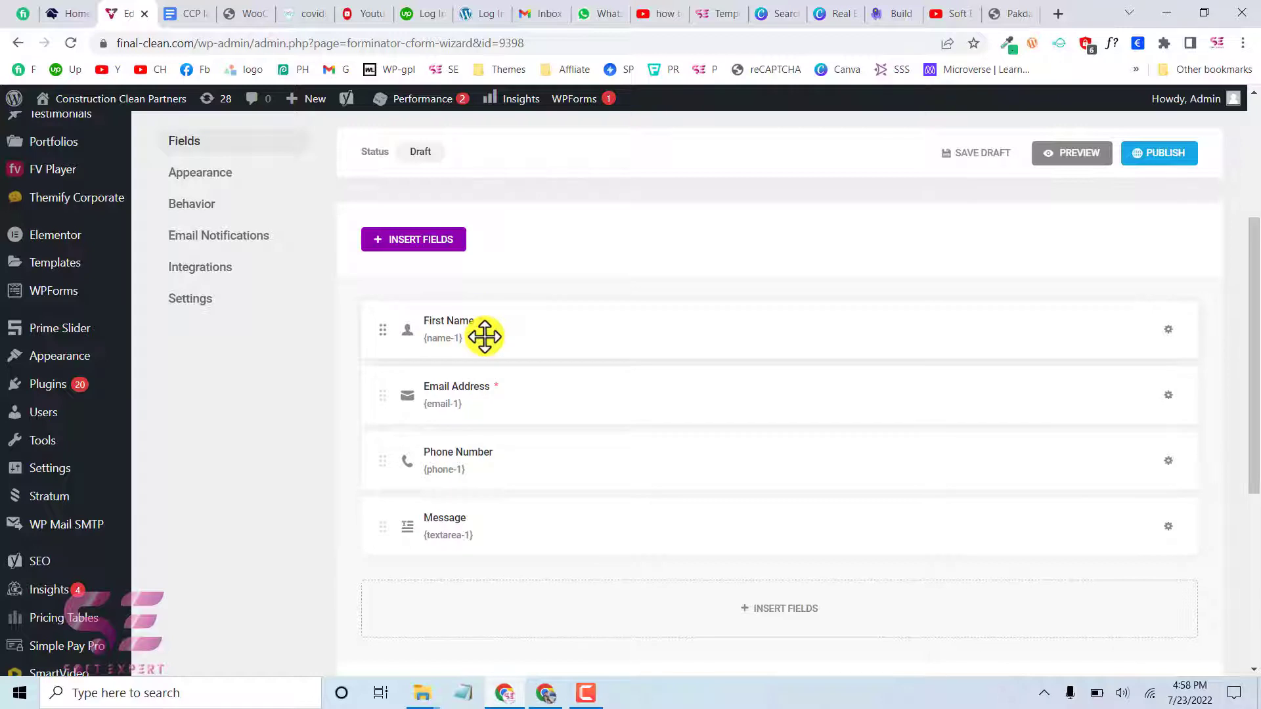
pyautogui.moveTo(484, 338); pyautogui.dragTo(862, 332)
pyautogui.moveTo(585, 343); pyautogui.dragTo(966, 419)
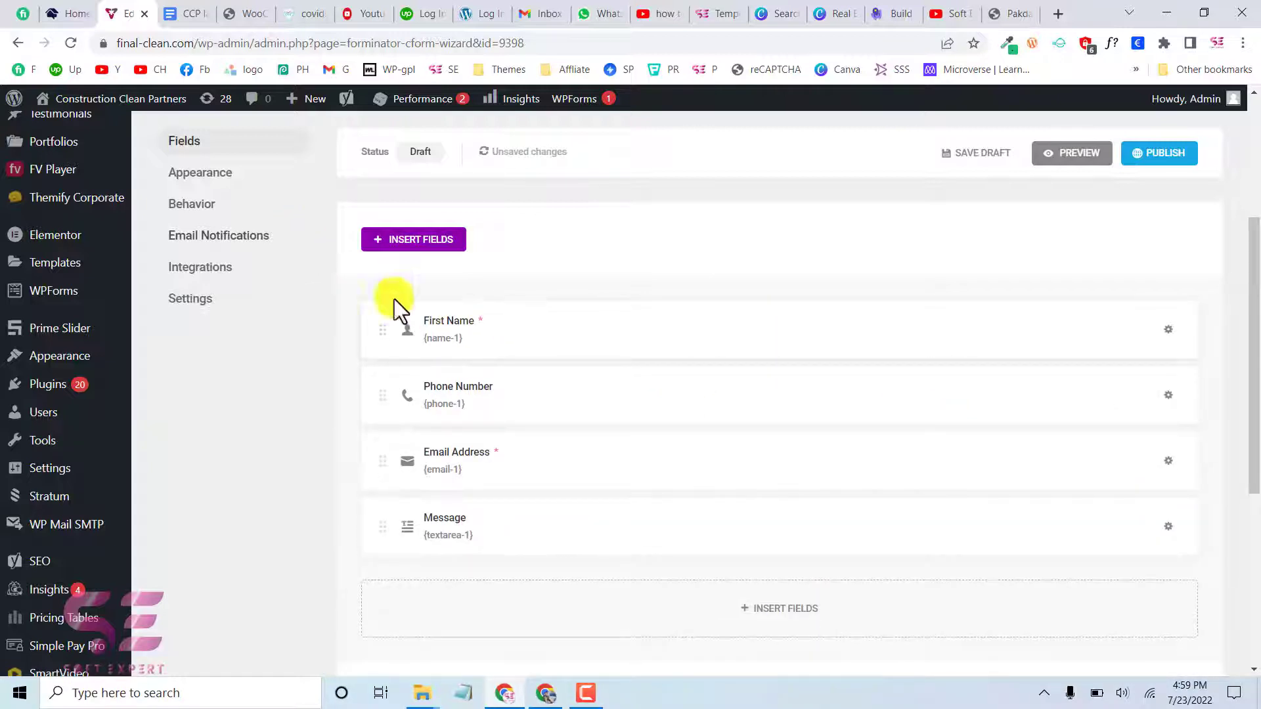
# Switch to the "CCP landing page sequence" document and copy the first question, "What's your project name".
pyautogui.click(197, 11)
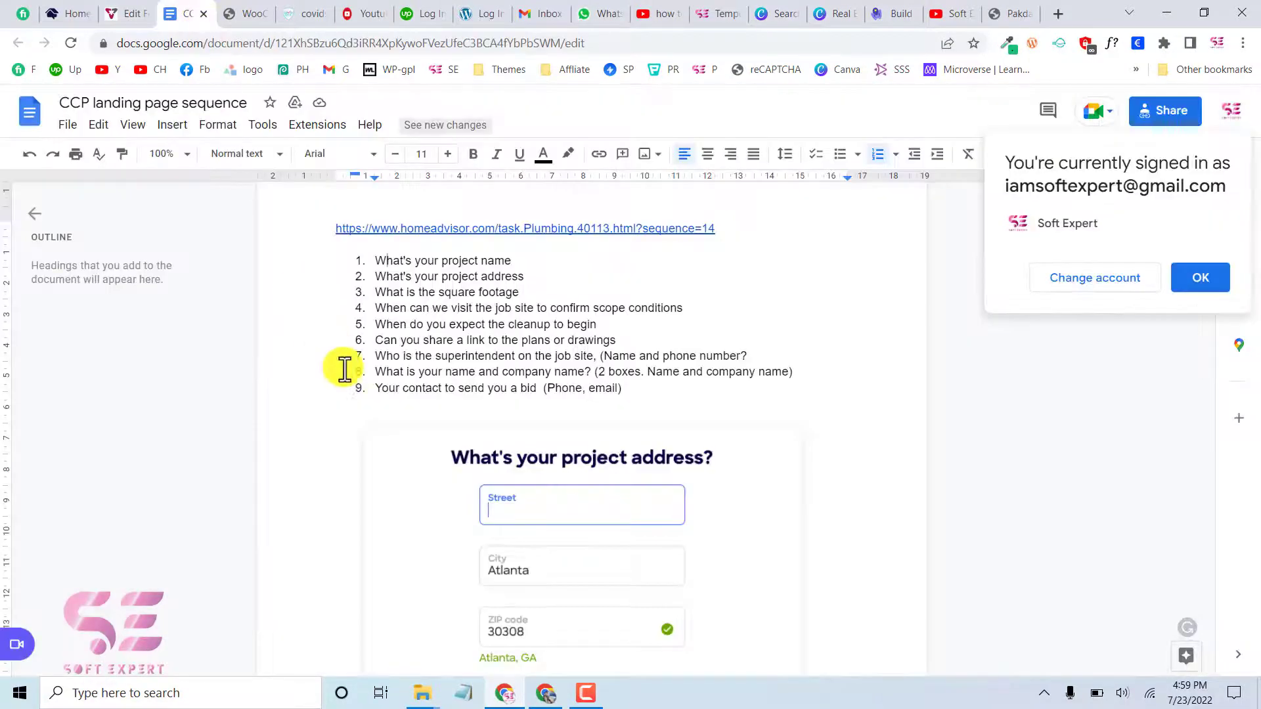
pyautogui.moveTo(391, 261); pyautogui.dragTo(512, 263)
pyautogui.hotkey('ctrl', 'c')
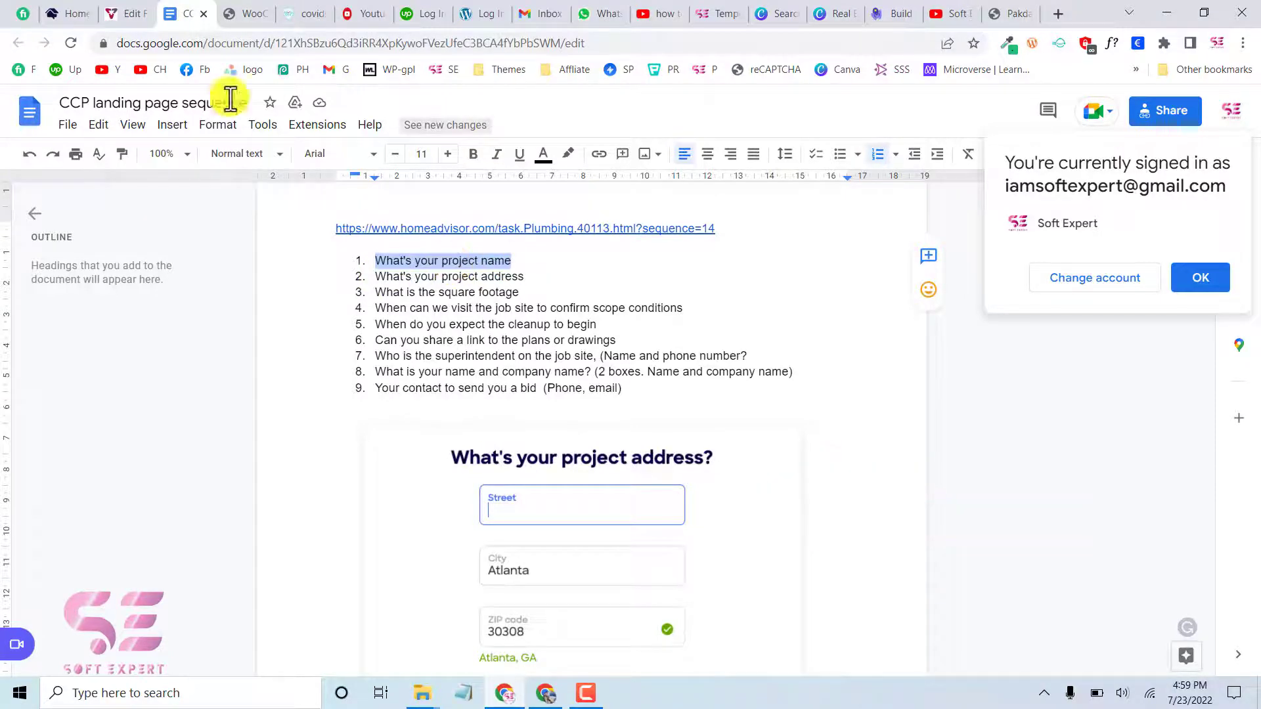
# Return to the form editor and delete the First Name, Phone Number, Email Address and Message fields from the form.
pyautogui.click(121, 12)
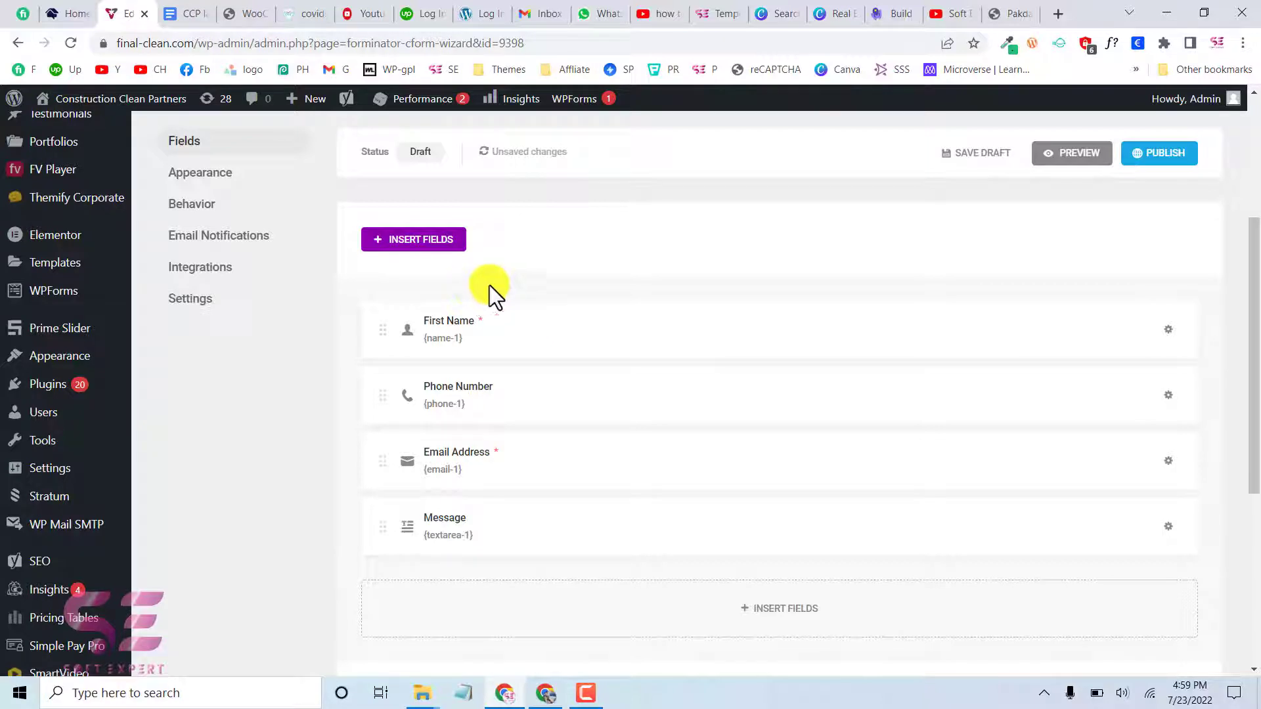
pyautogui.click(1175, 329)
pyautogui.click(1092, 403)
pyautogui.click(724, 455)
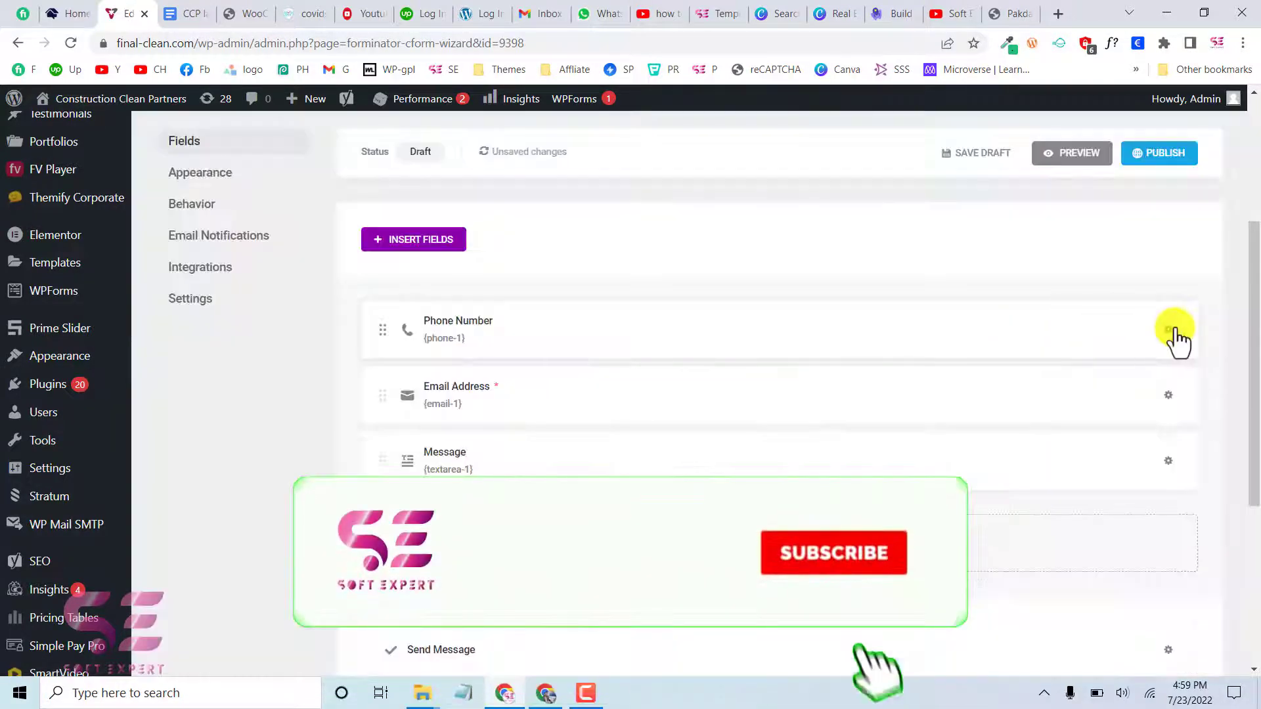
pyautogui.click(1175, 329)
pyautogui.click(1092, 403)
pyautogui.click(724, 455)
pyautogui.click(1168, 331)
pyautogui.click(1097, 431)
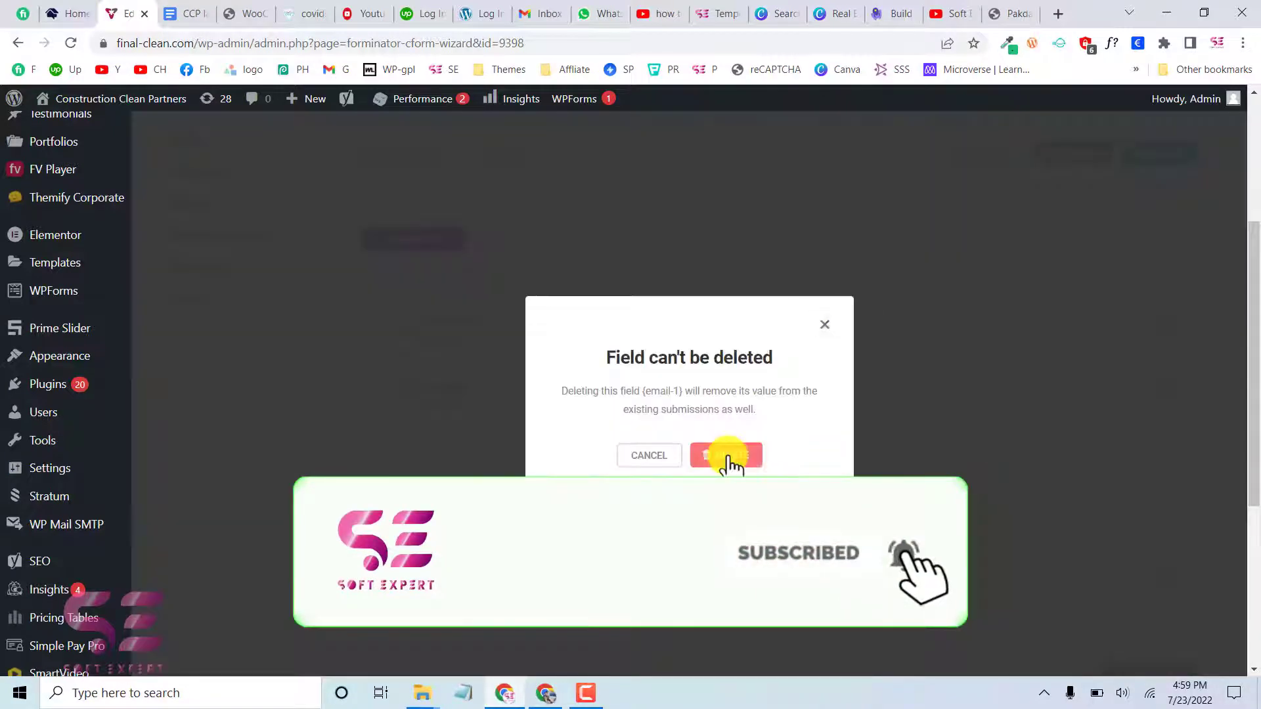
pyautogui.click(723, 456)
pyautogui.click(1169, 339)
pyautogui.click(1098, 431)
pyautogui.click(729, 460)
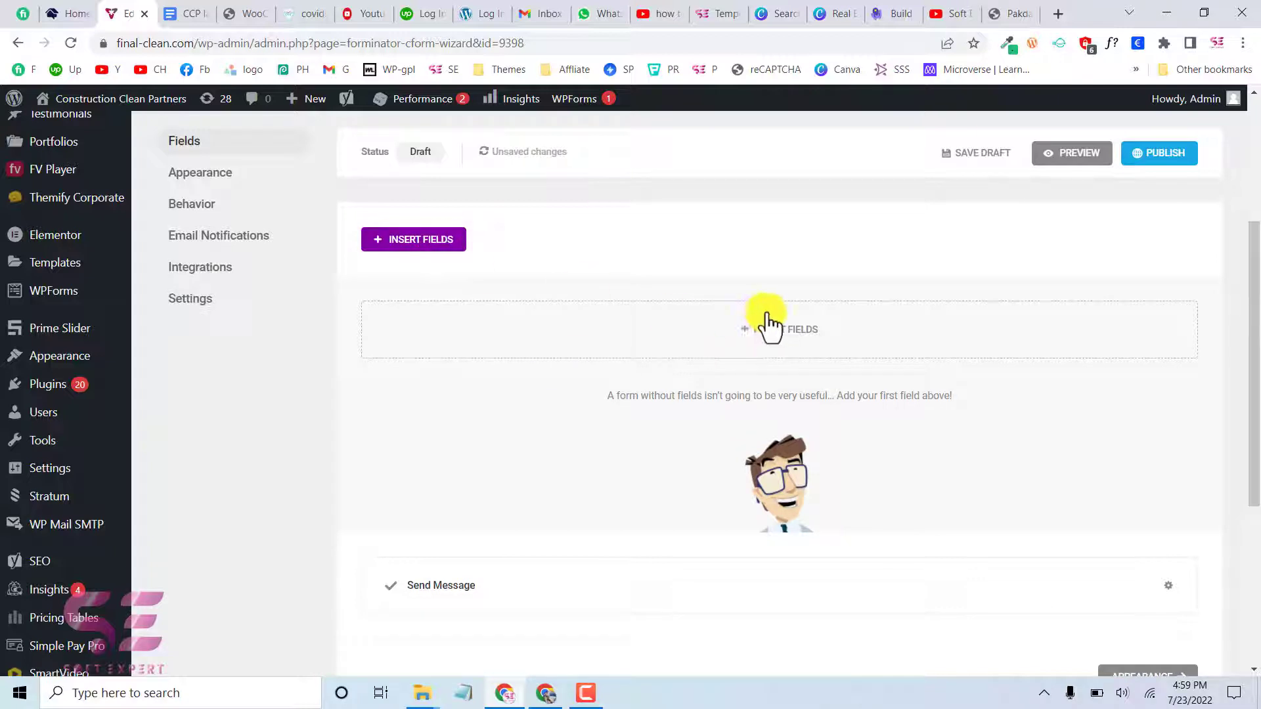
# Insert an Input field into the empty form.
pyautogui.click(794, 347)
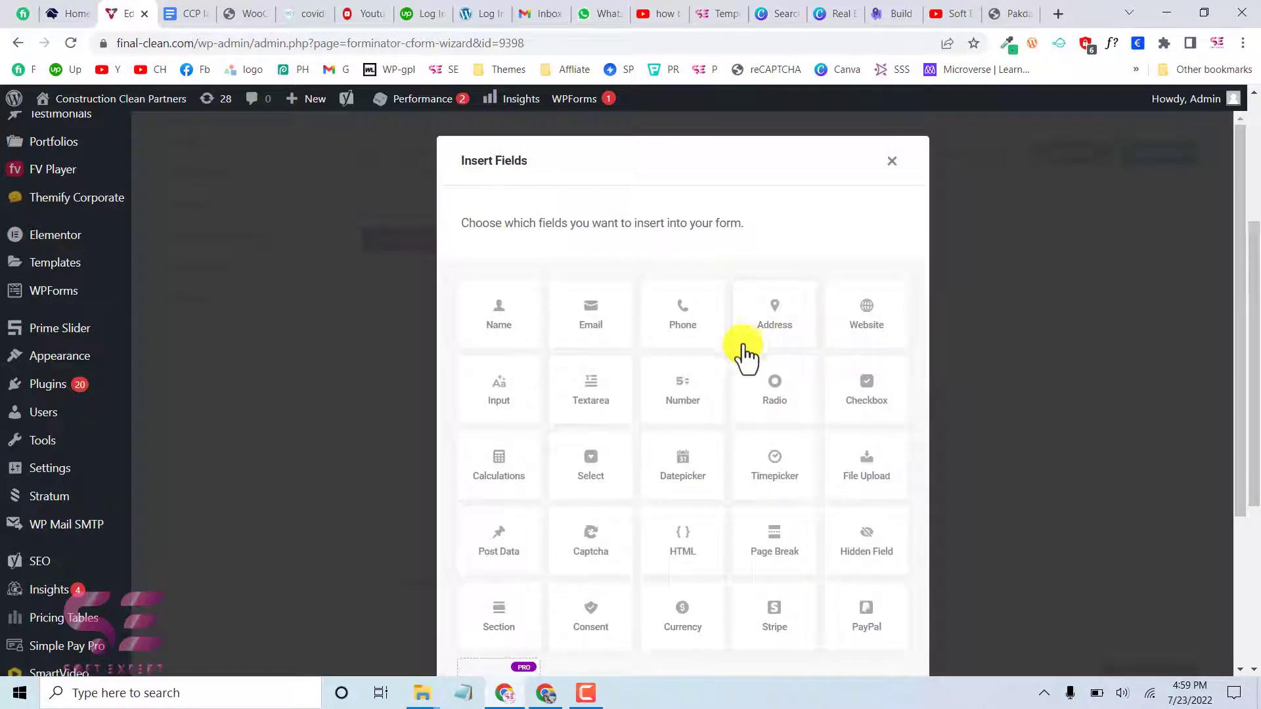
pyautogui.scroll(-2, 727, 411)
pyautogui.scroll(2, 728, 411)
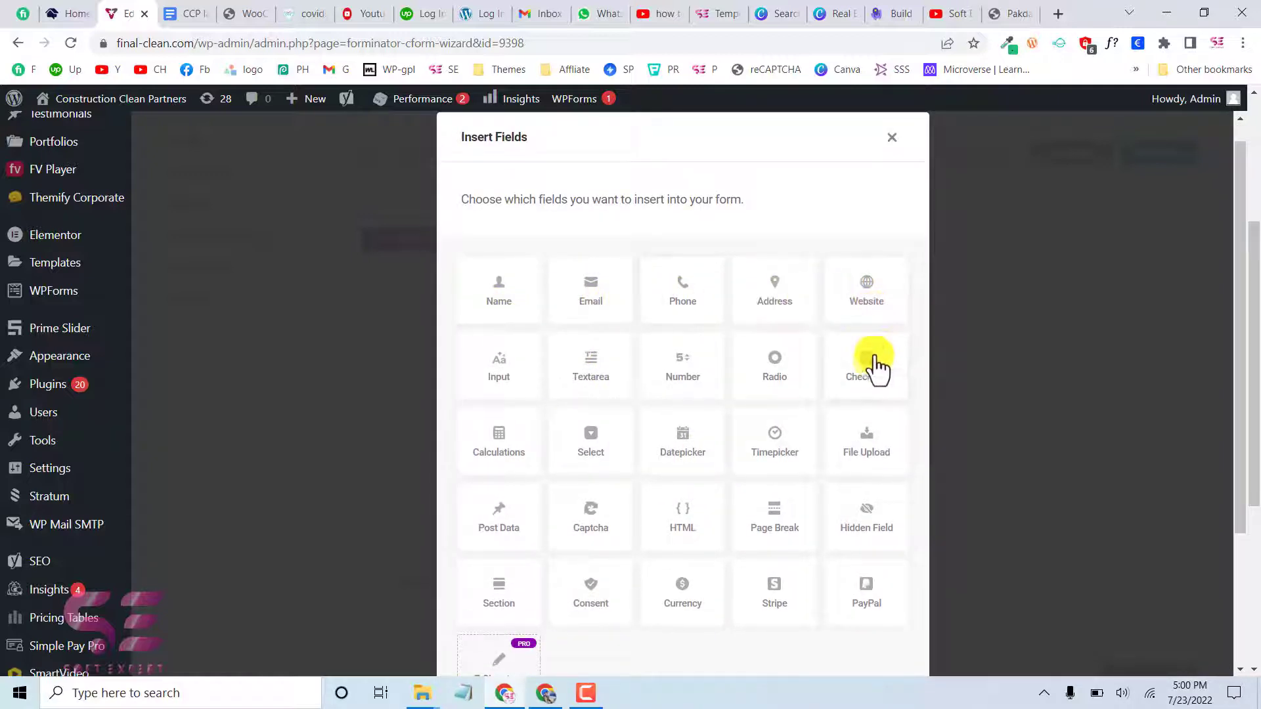
pyautogui.scroll(-1, 732, 394)
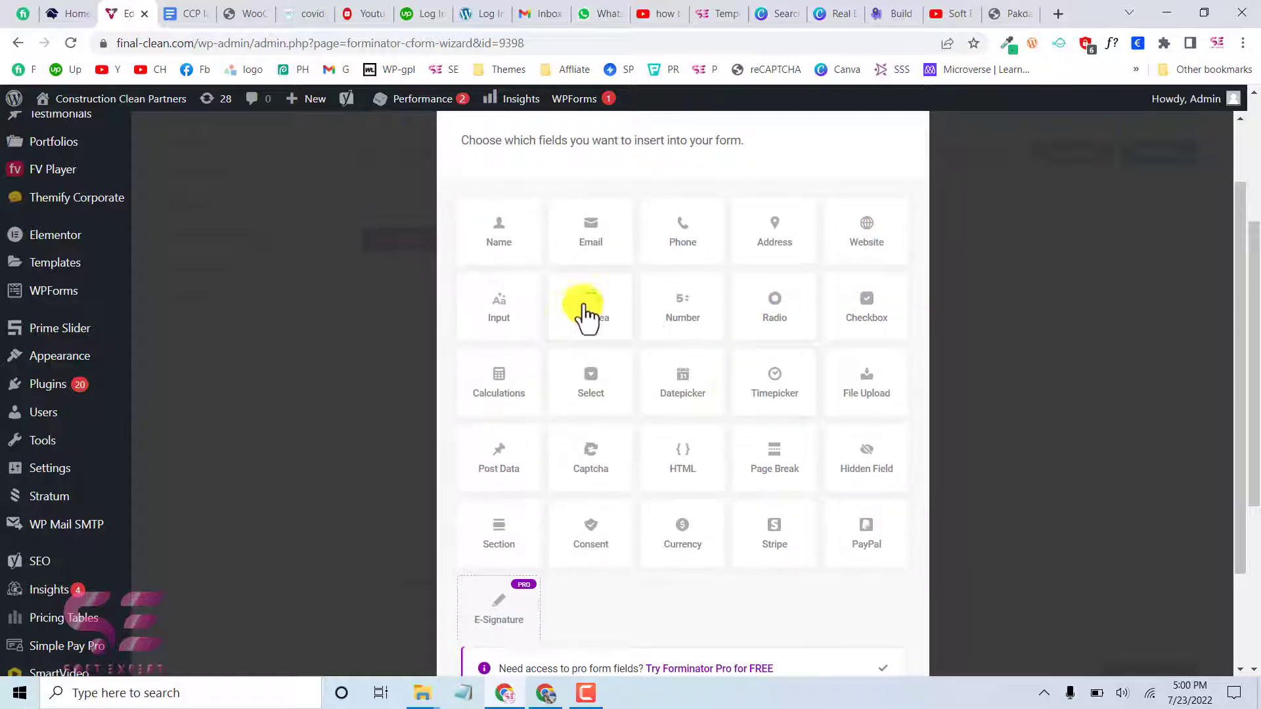
pyautogui.scroll(-2, 620, 451)
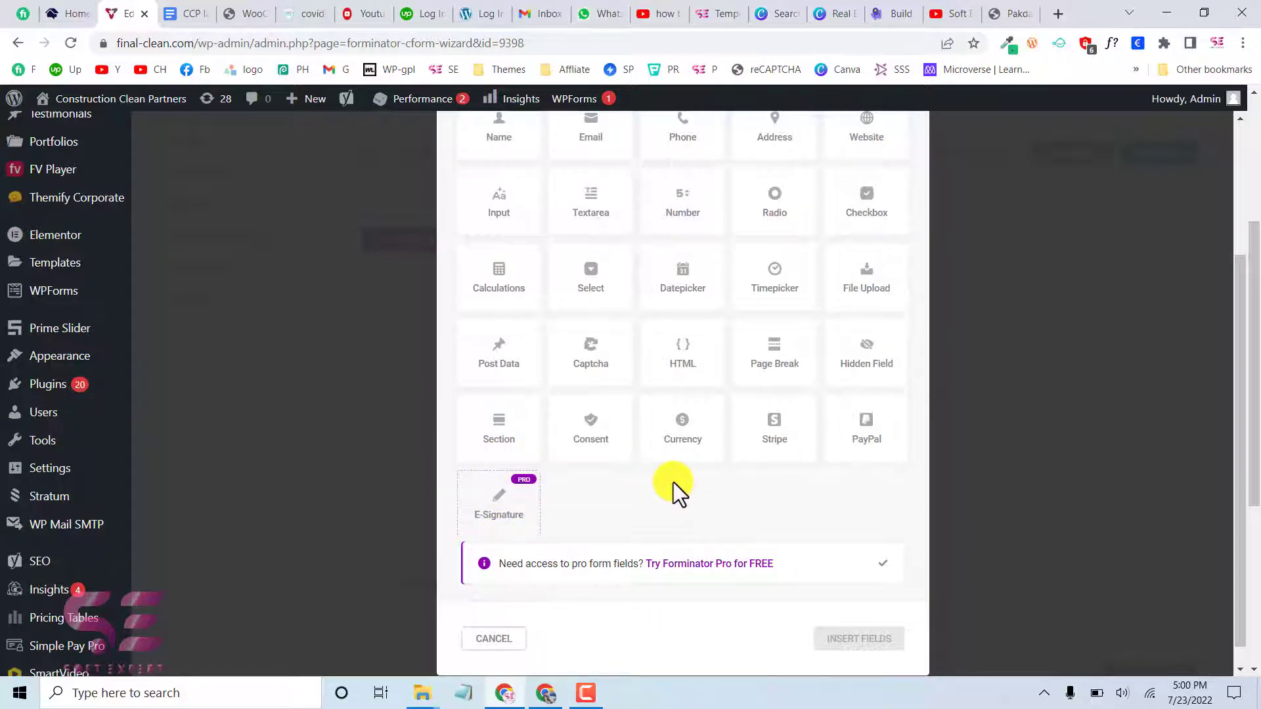
pyautogui.scroll(1, 672, 486)
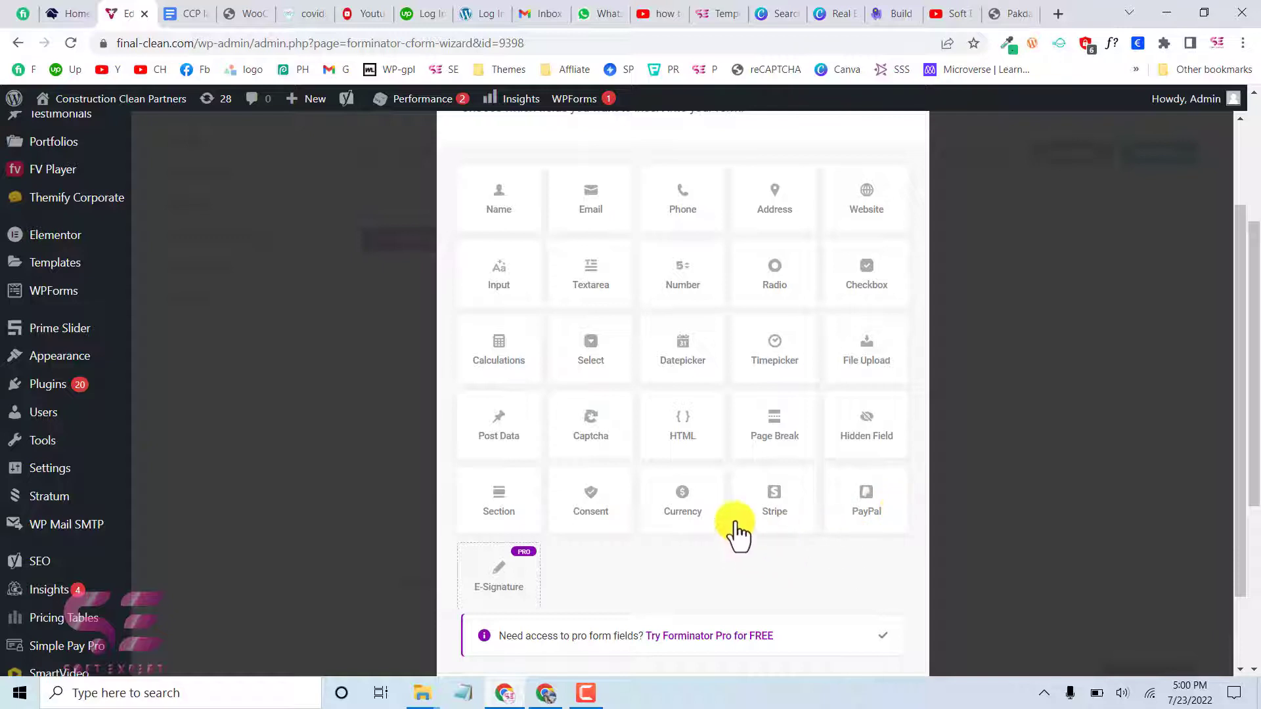
pyautogui.scroll(2, 852, 545)
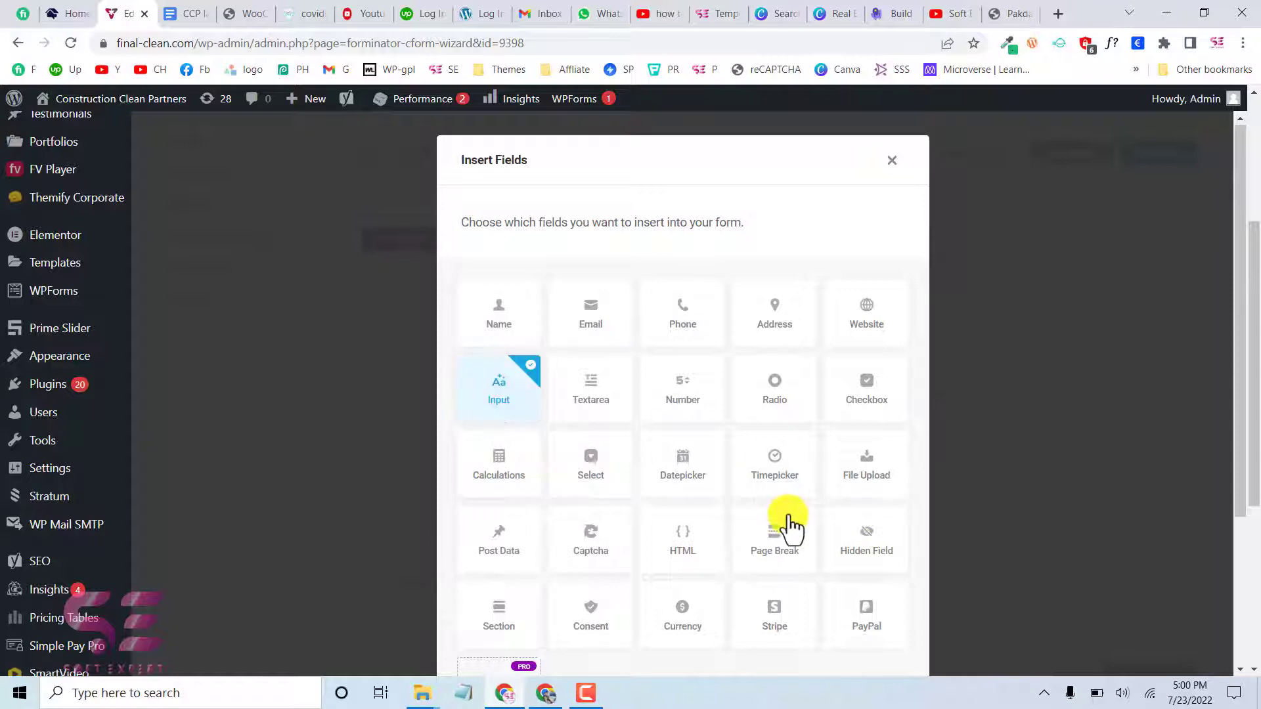
pyautogui.scroll(-4, 788, 527)
pyautogui.click(855, 617)
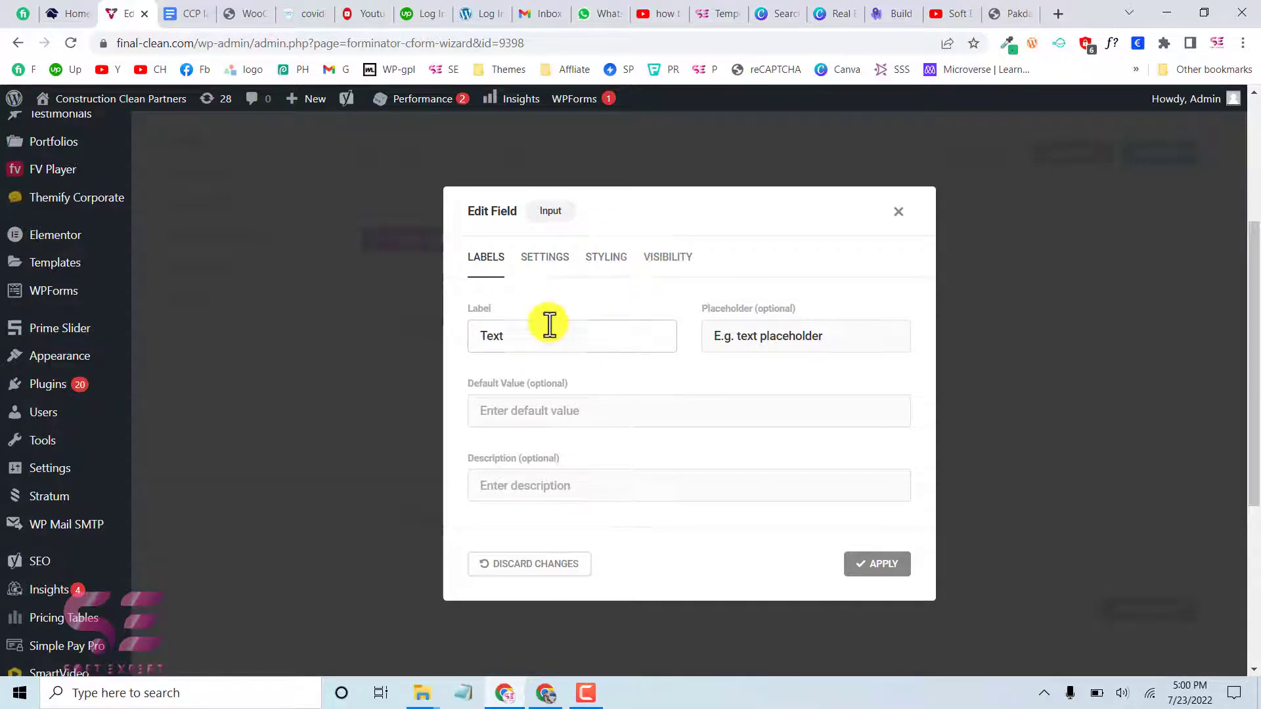
# Label the input field "What's your project name?" and set its placeholder to "Project Name...".
pyautogui.moveTo(518, 337); pyautogui.dragTo(477, 338)
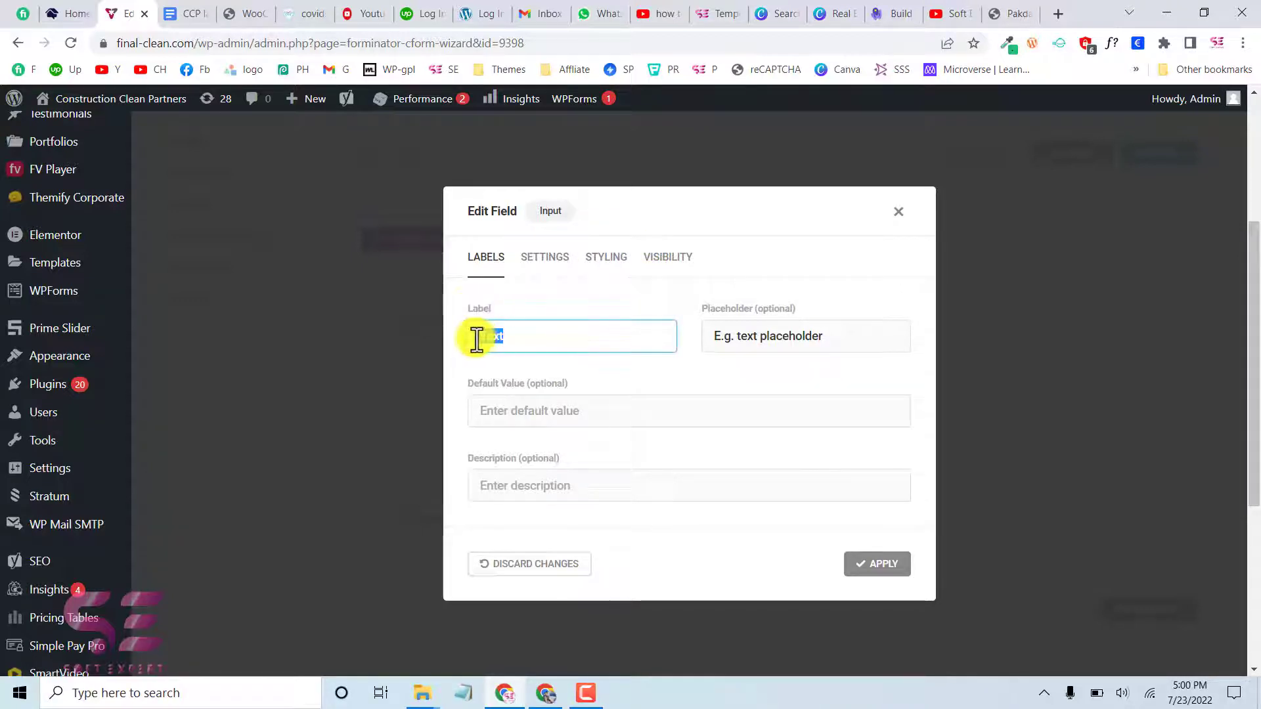
pyautogui.hotkey('ctrl', 'v')
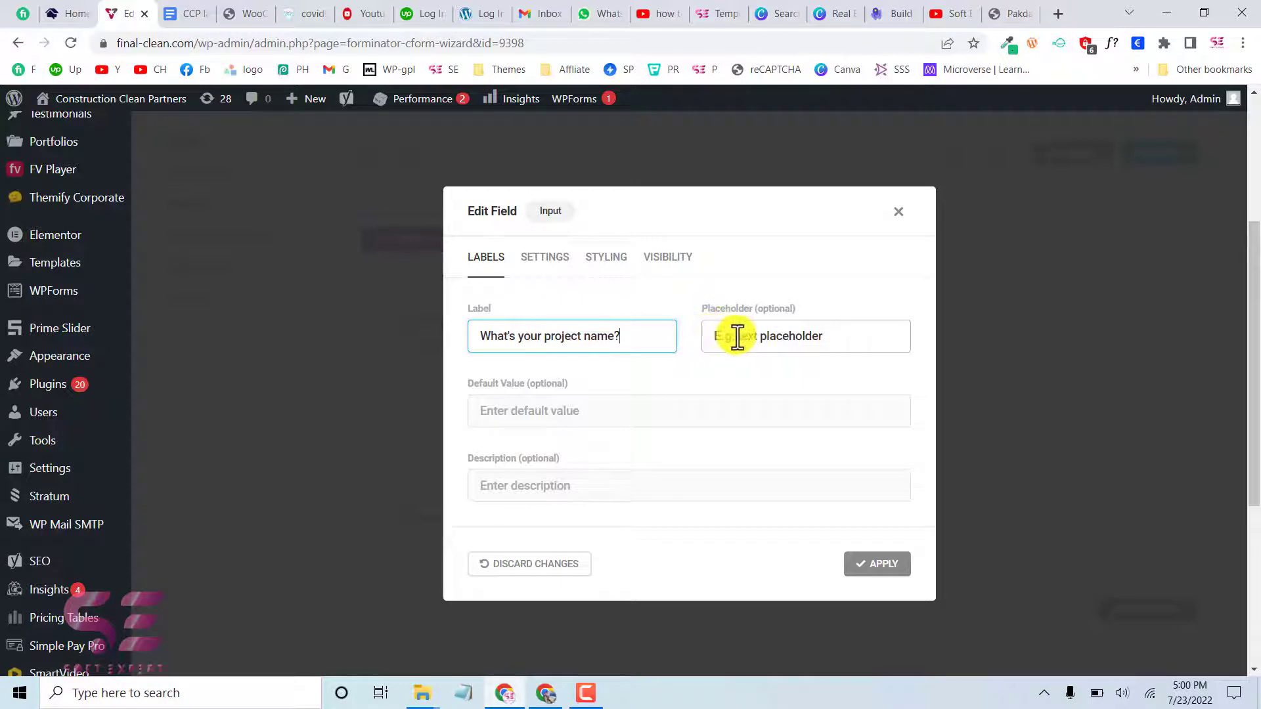
pyautogui.moveTo(734, 335); pyautogui.dragTo(832, 344)
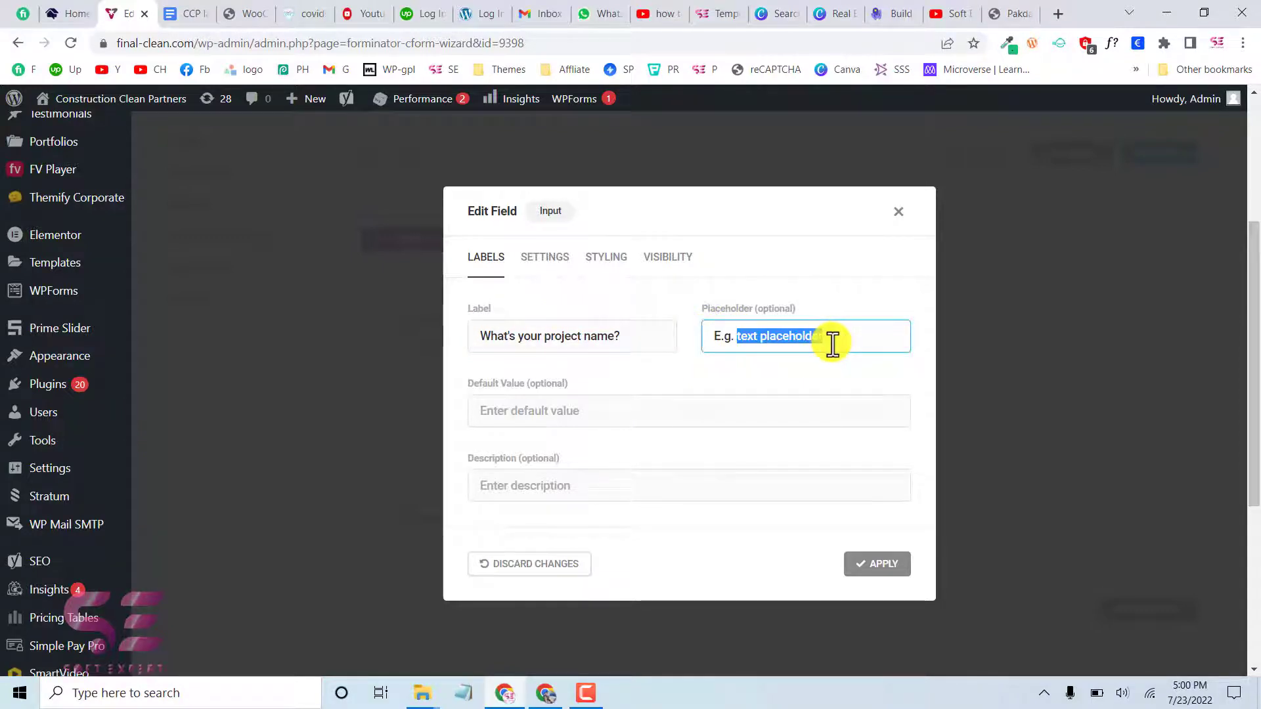
pyautogui.press('BackSpace')
pyautogui.press('BackSpace')
pyautogui.press('BackSpace')
pyautogui.press('BackSpace')
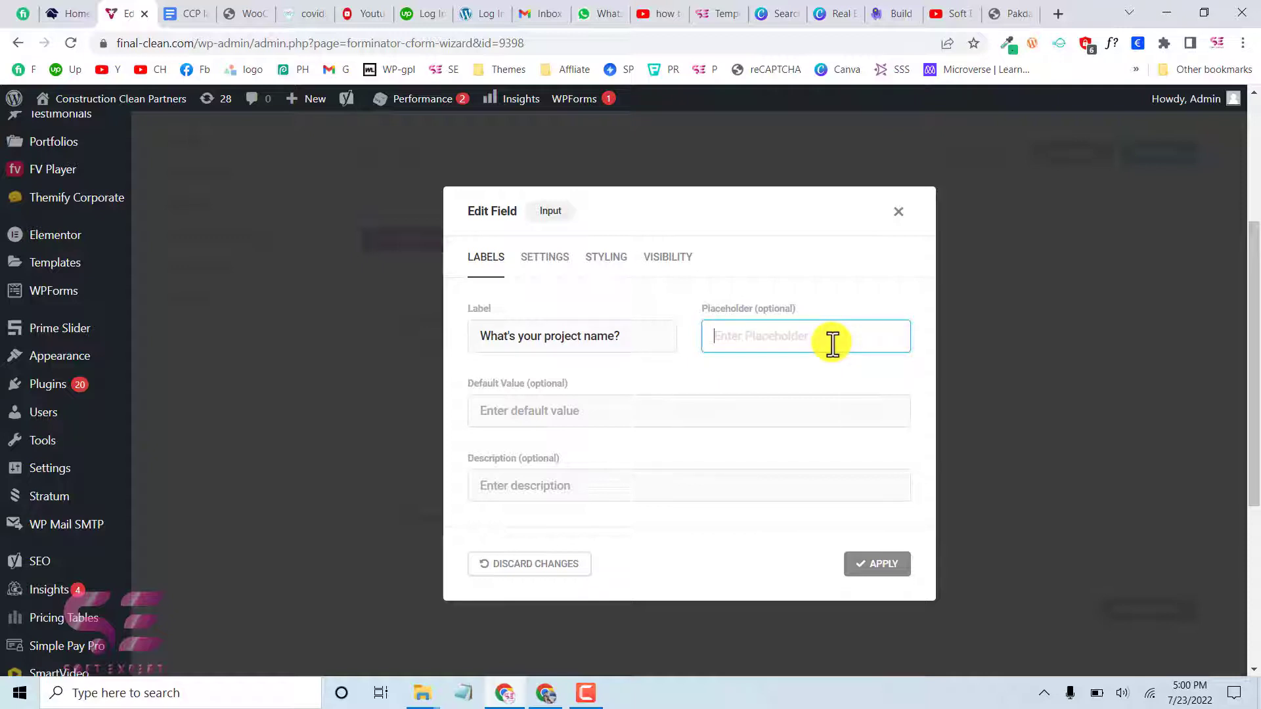
pyautogui.write('Project Name...')
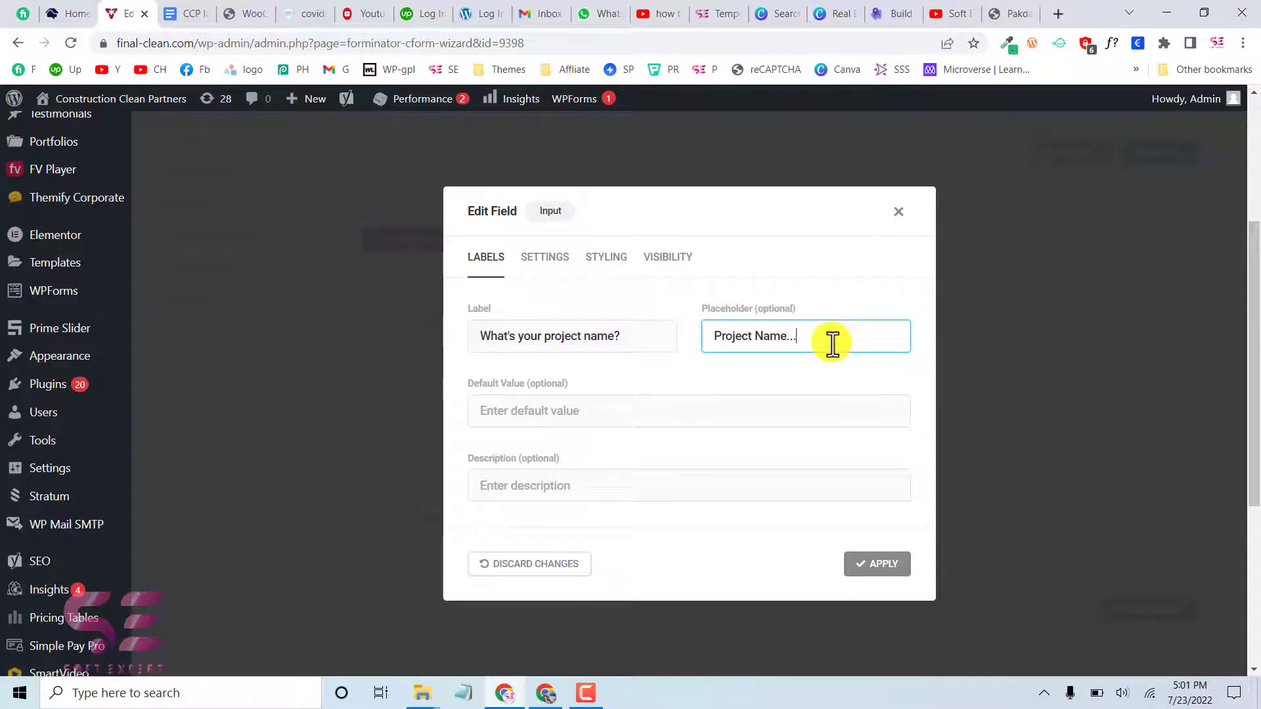
pyautogui.scroll(-1, 657, 368)
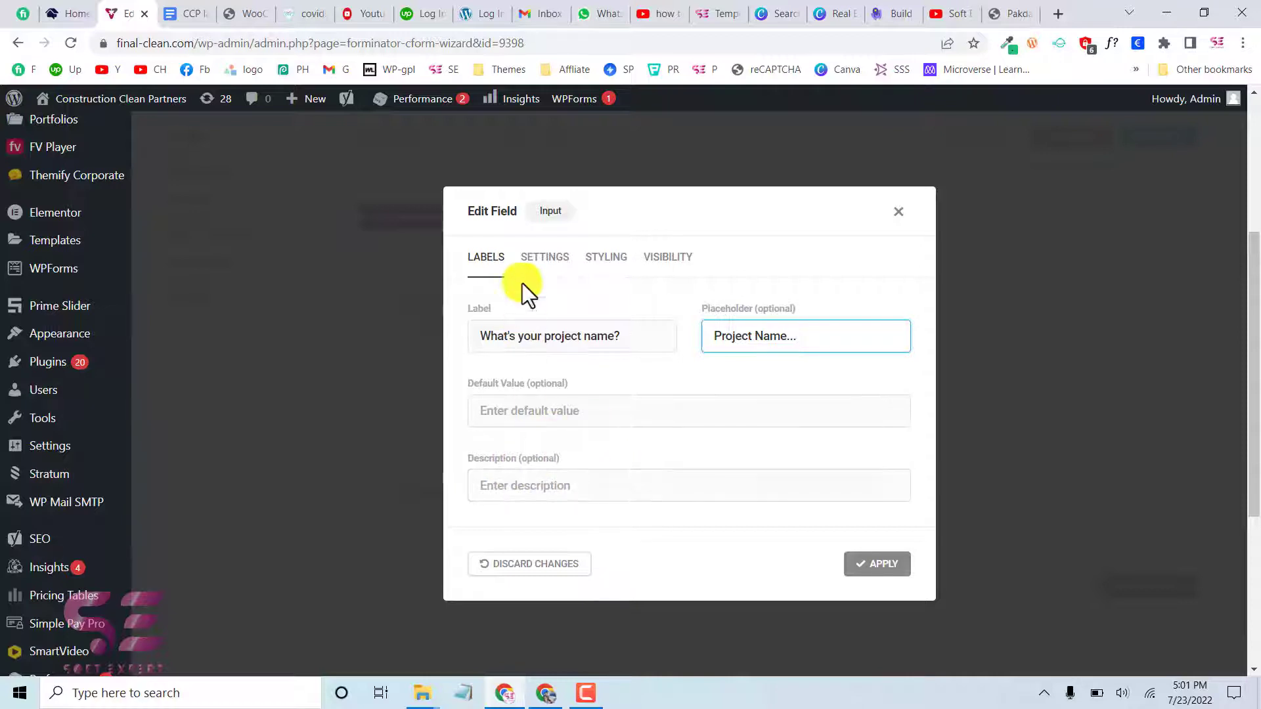
# Make the project name field required, with the error message "Please enter your project name".
pyautogui.click(533, 266)
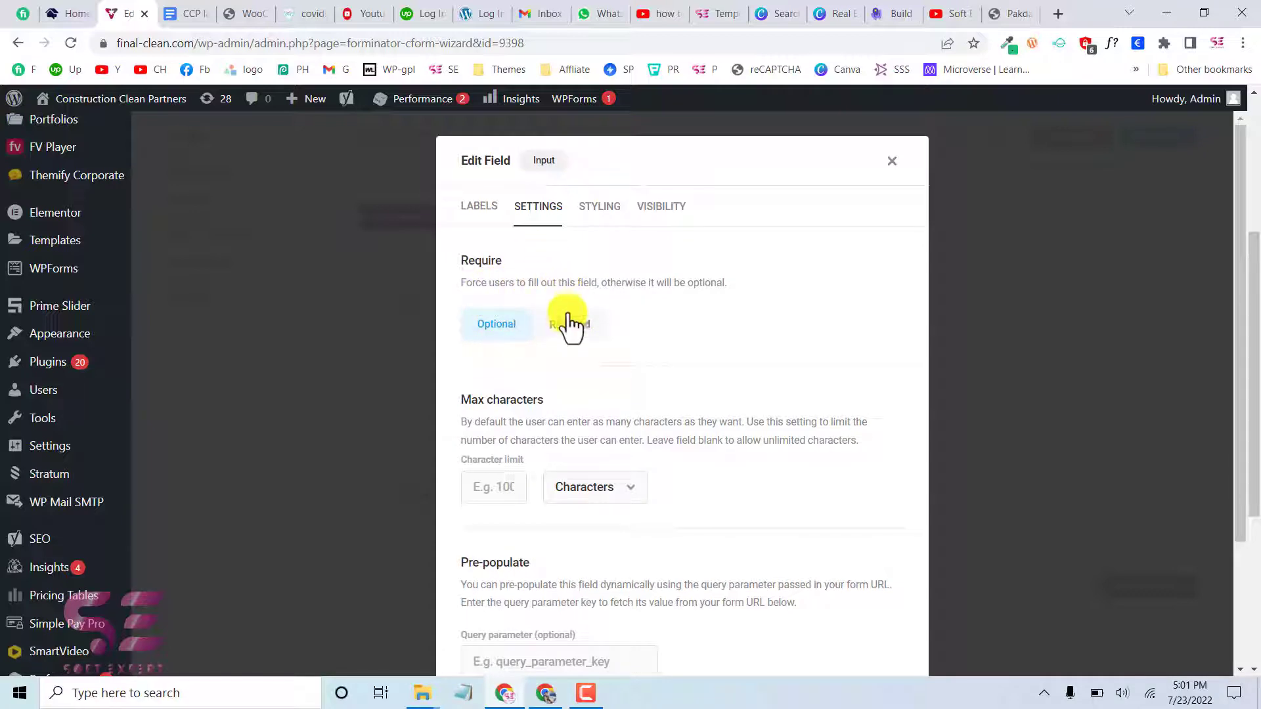
pyautogui.click(563, 335)
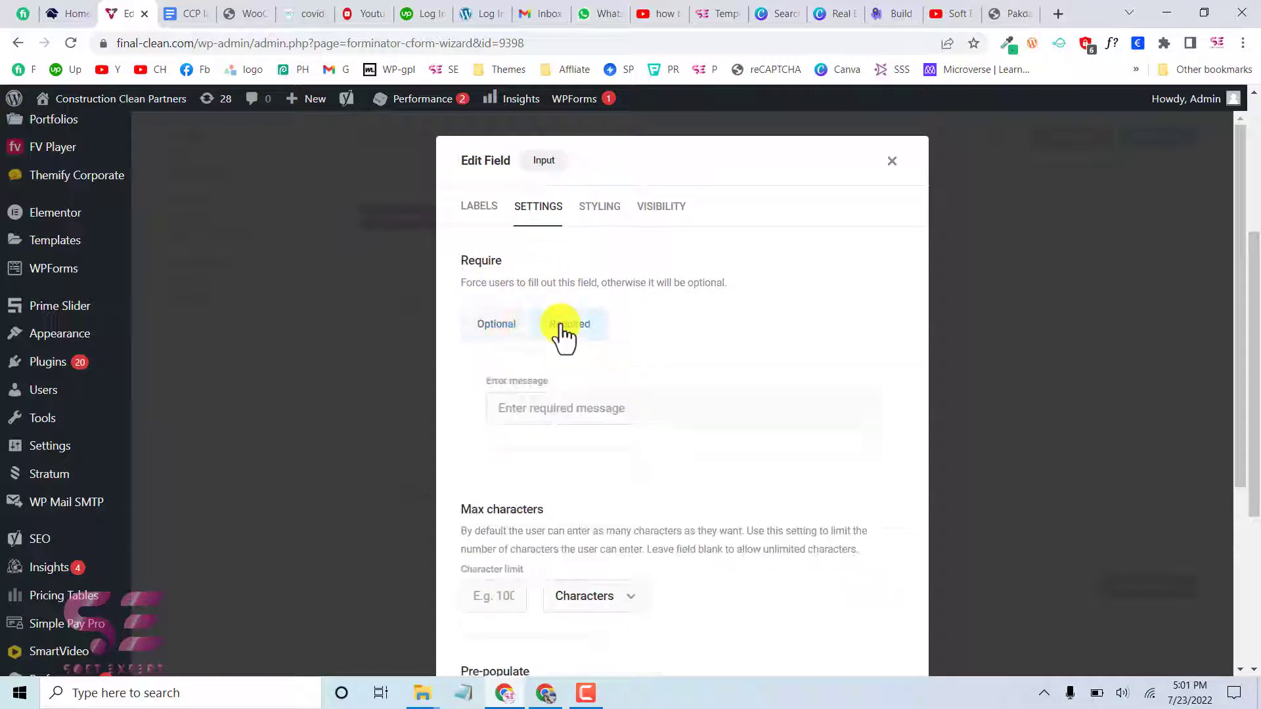
pyautogui.scroll(-1, 576, 394)
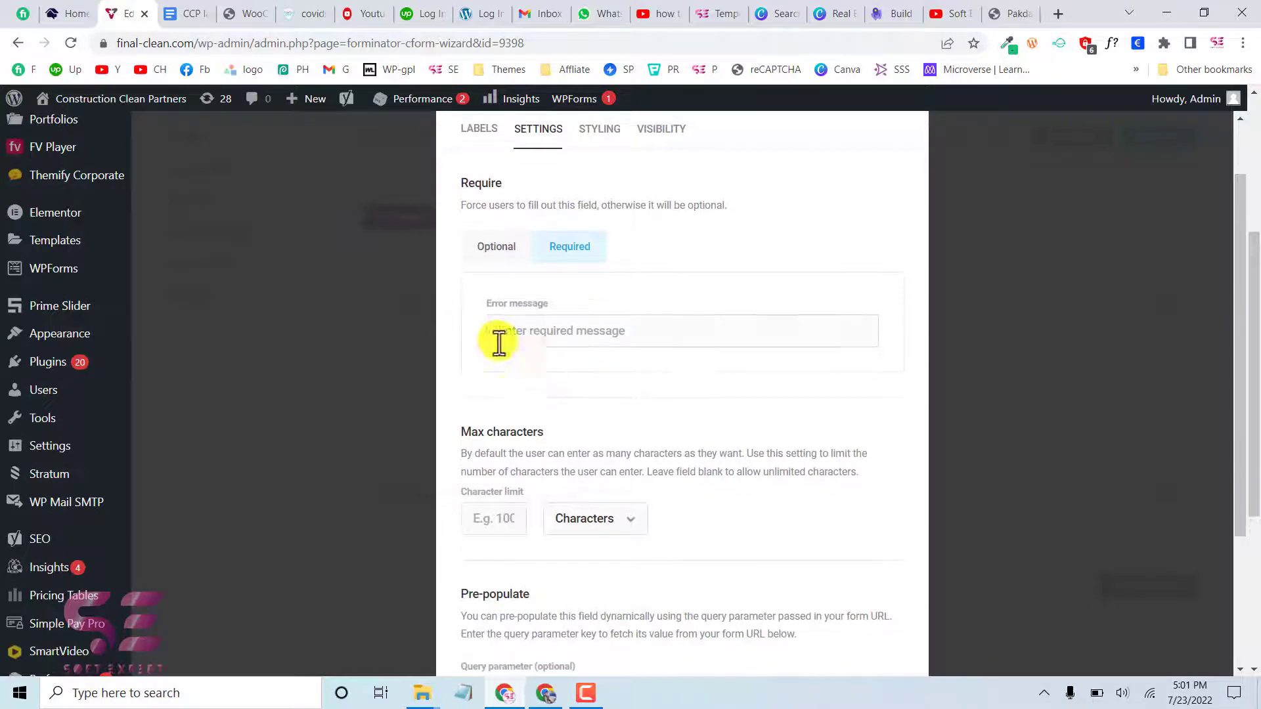
pyautogui.click(552, 332)
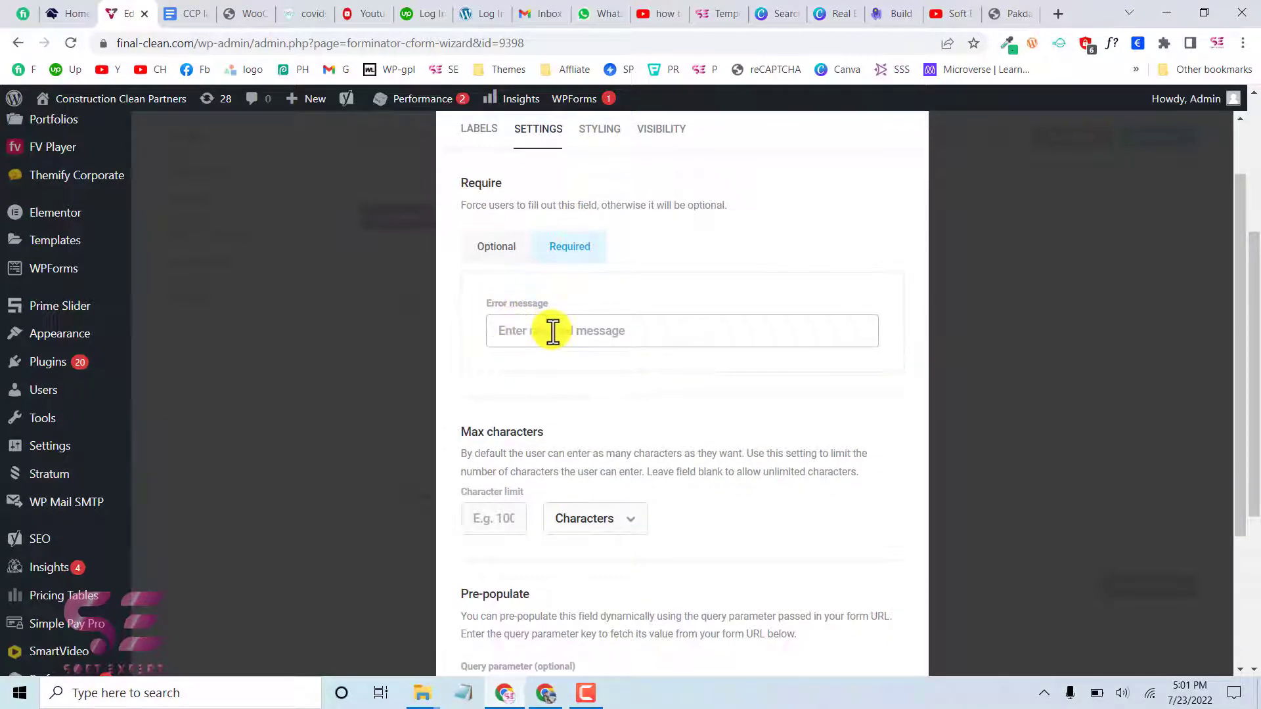
pyautogui.click(610, 332)
pyautogui.write('Enj')
pyautogui.press('BackSpace')
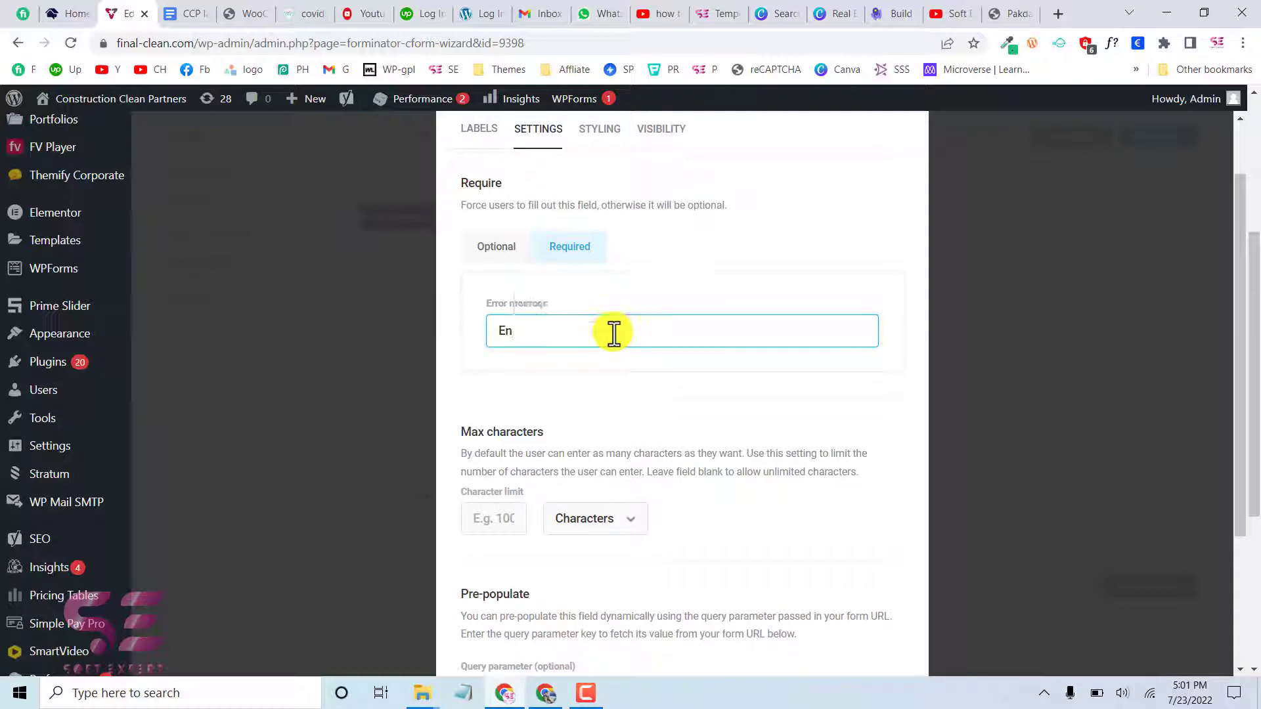
pyautogui.write('enter ')
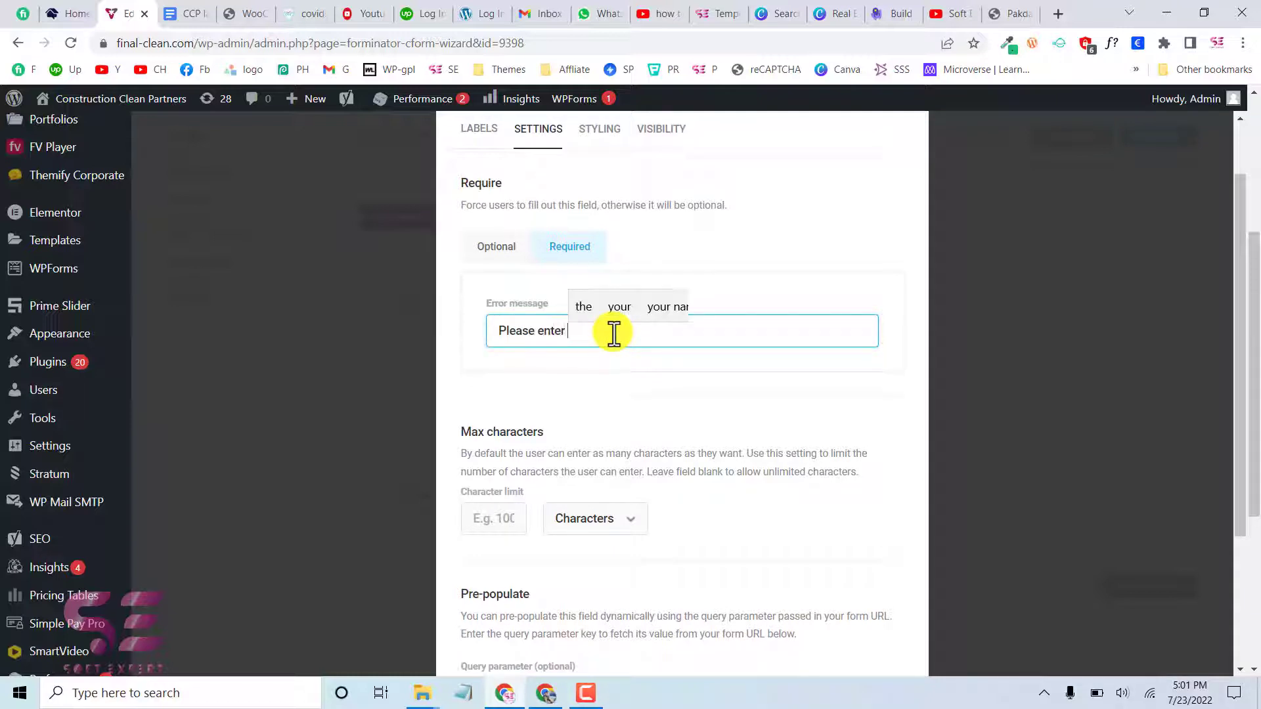
pyautogui.write('your proects')
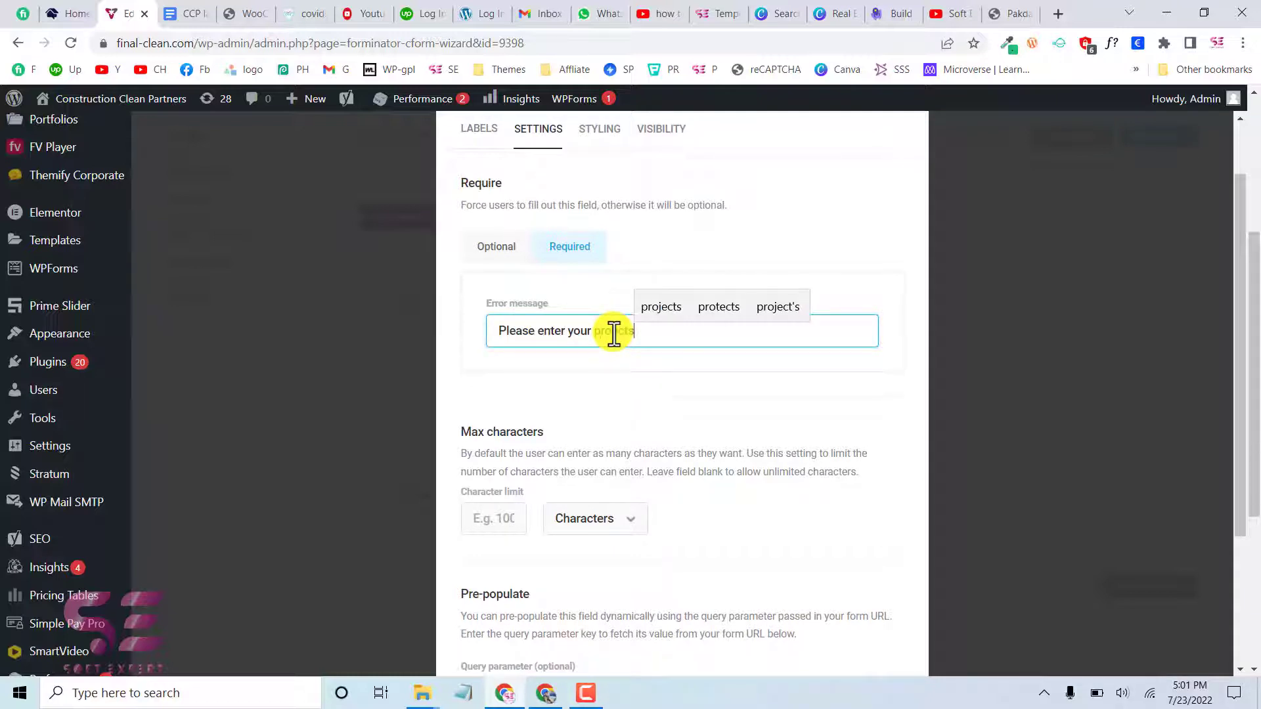
pyautogui.click(666, 305)
pyautogui.press('BackSpace')
pyautogui.write('nam')
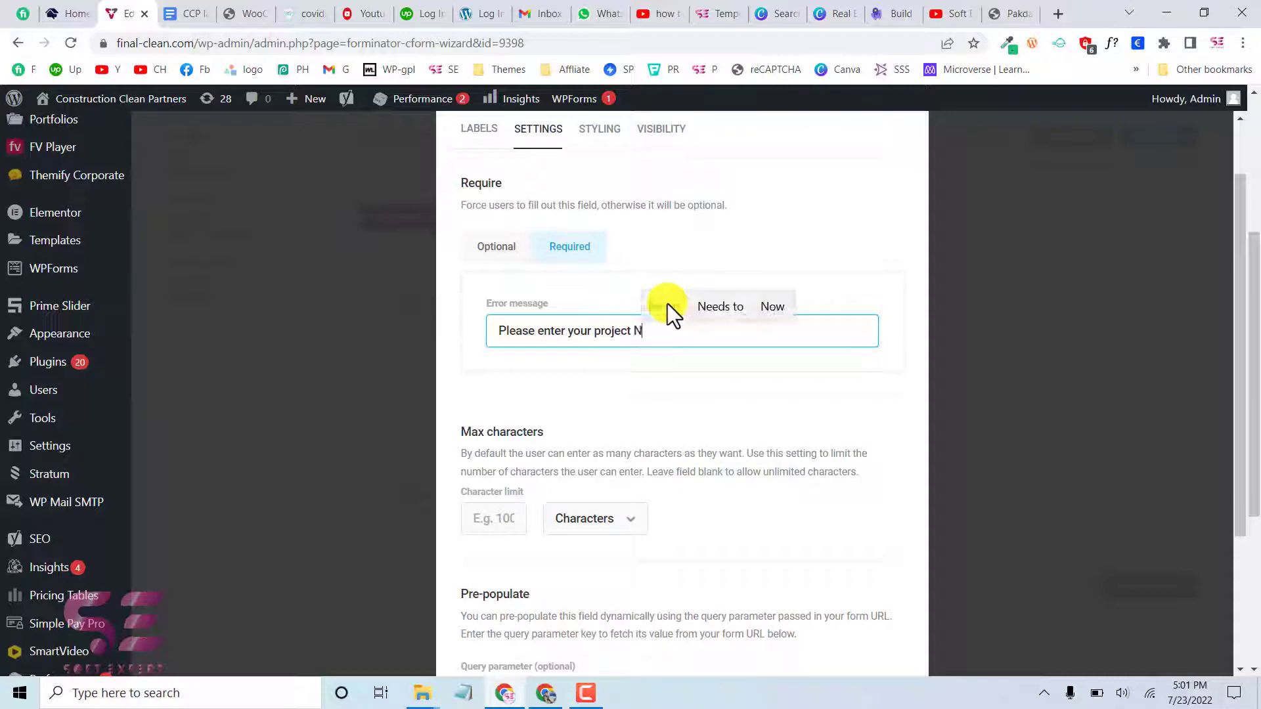
pyautogui.write('e')
# Review the project name field's remaining settings, styling and visibility options, and apply the field changes.
pyautogui.scroll(-2, 614, 413)
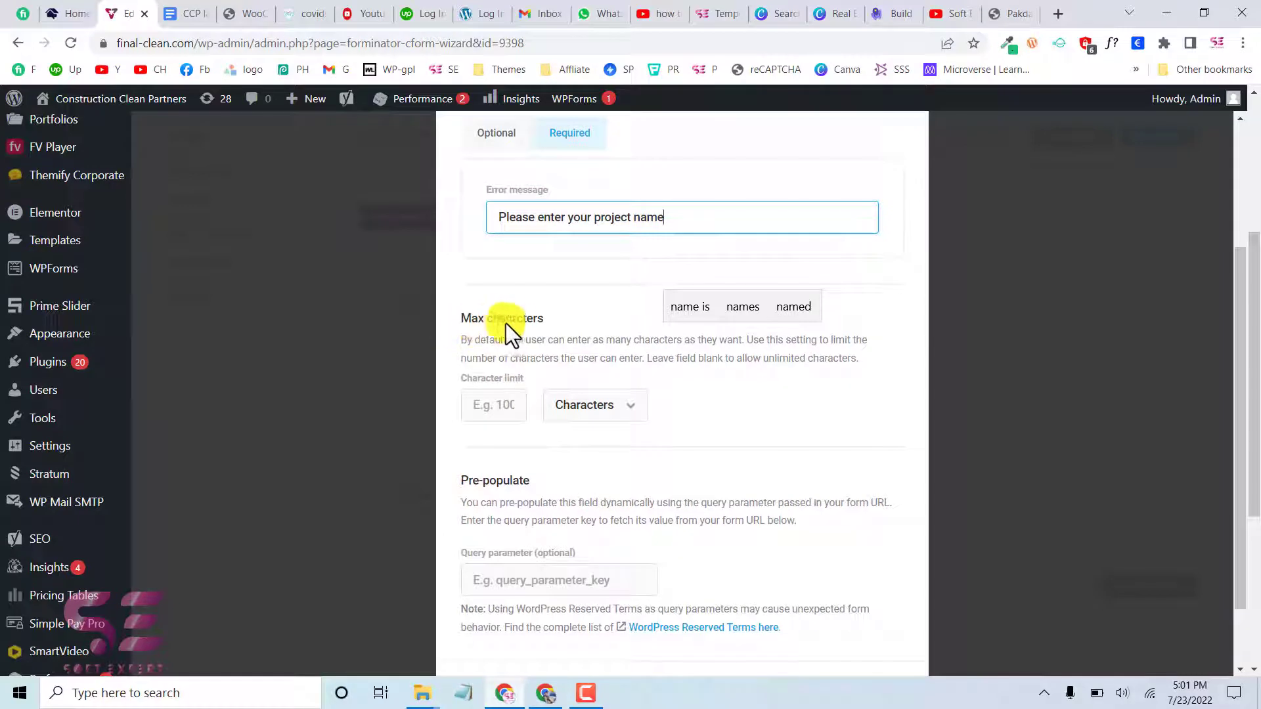
pyautogui.scroll(-1, 566, 424)
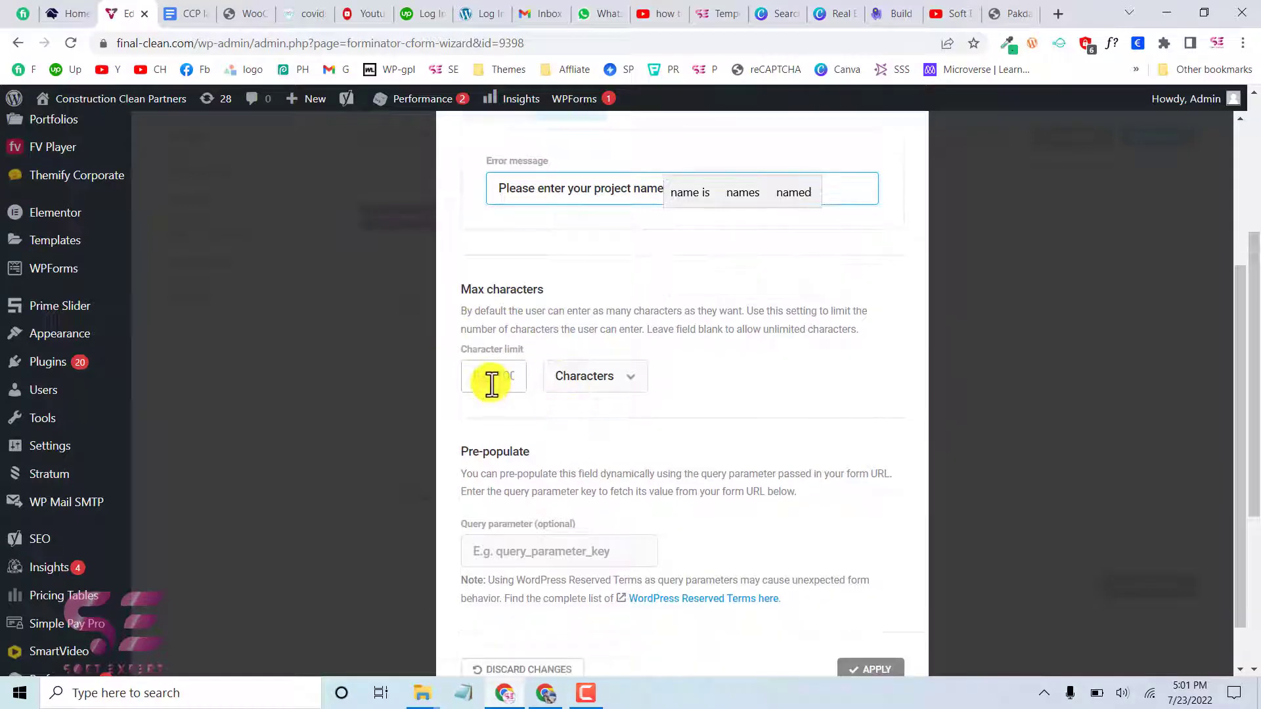
pyautogui.scroll(-1, 513, 391)
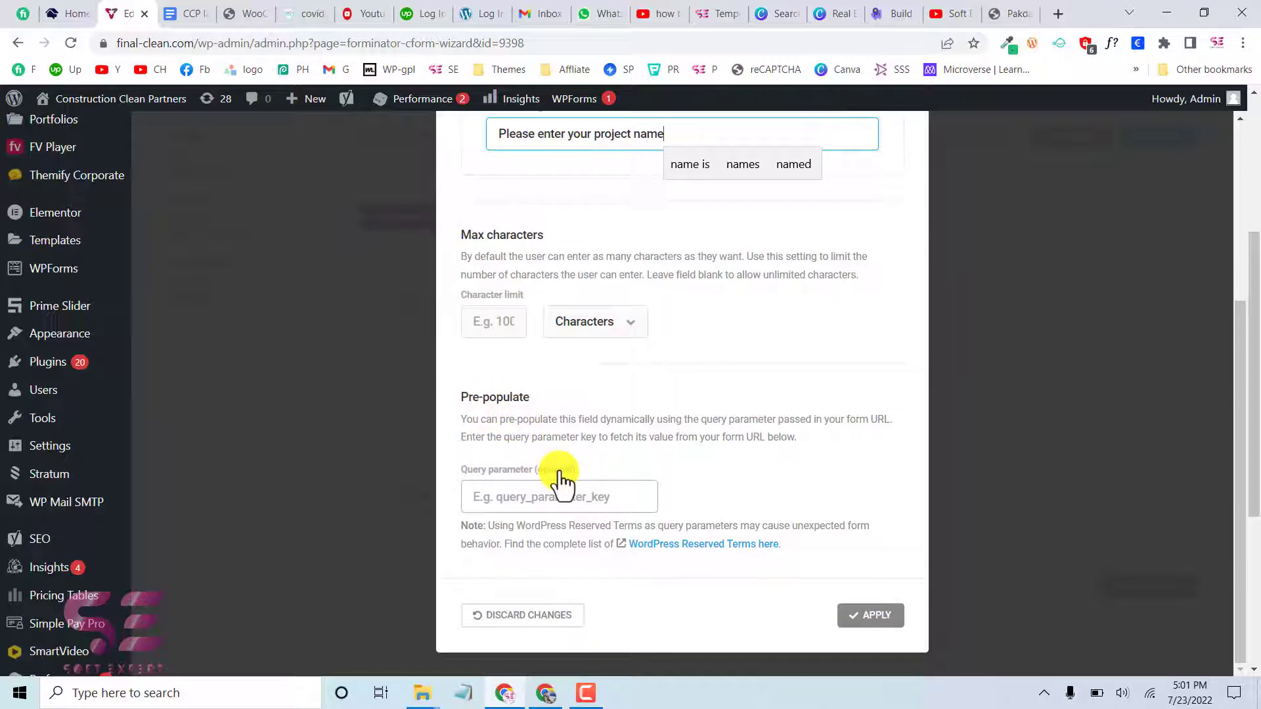
pyautogui.scroll(4, 672, 455)
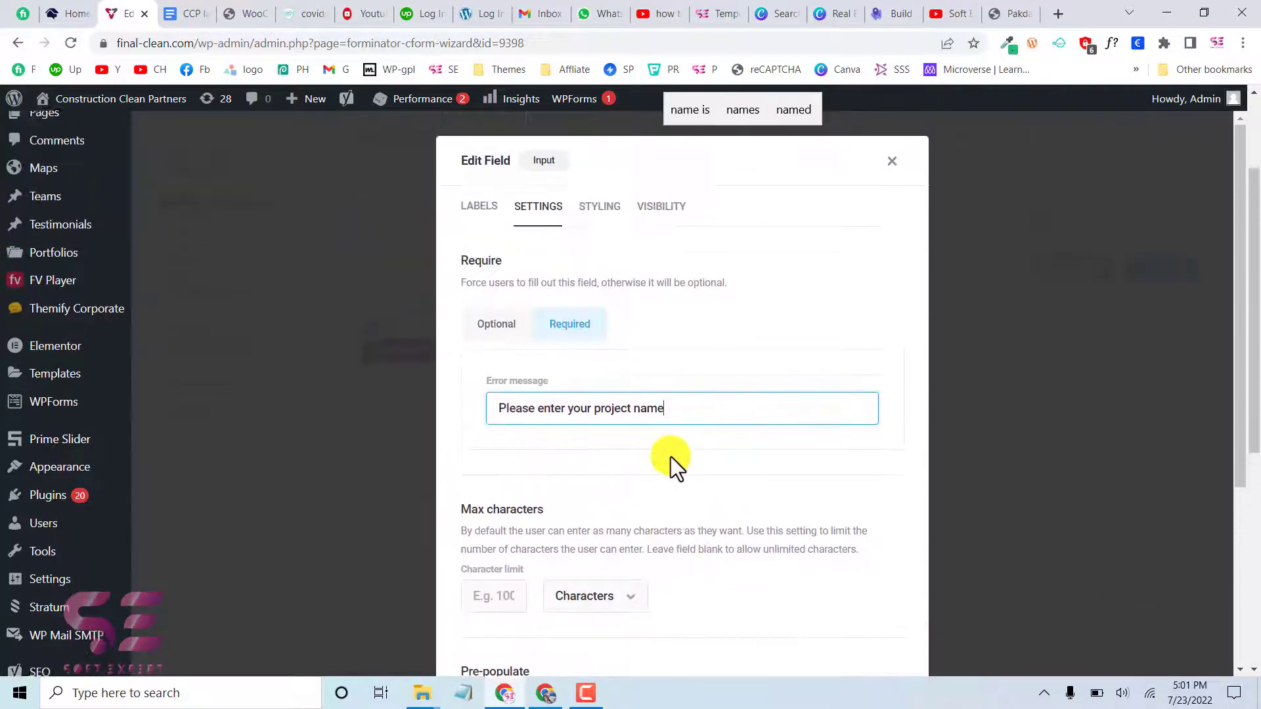
pyautogui.click(596, 207)
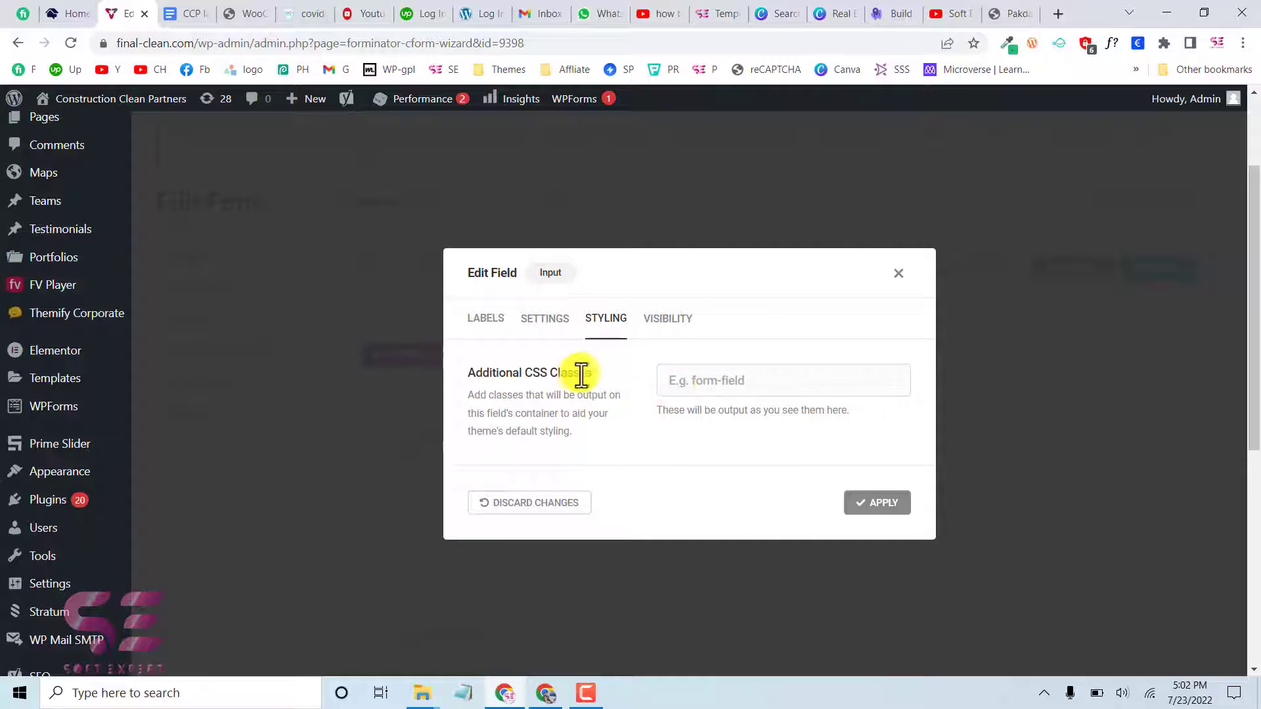
pyautogui.click(656, 319)
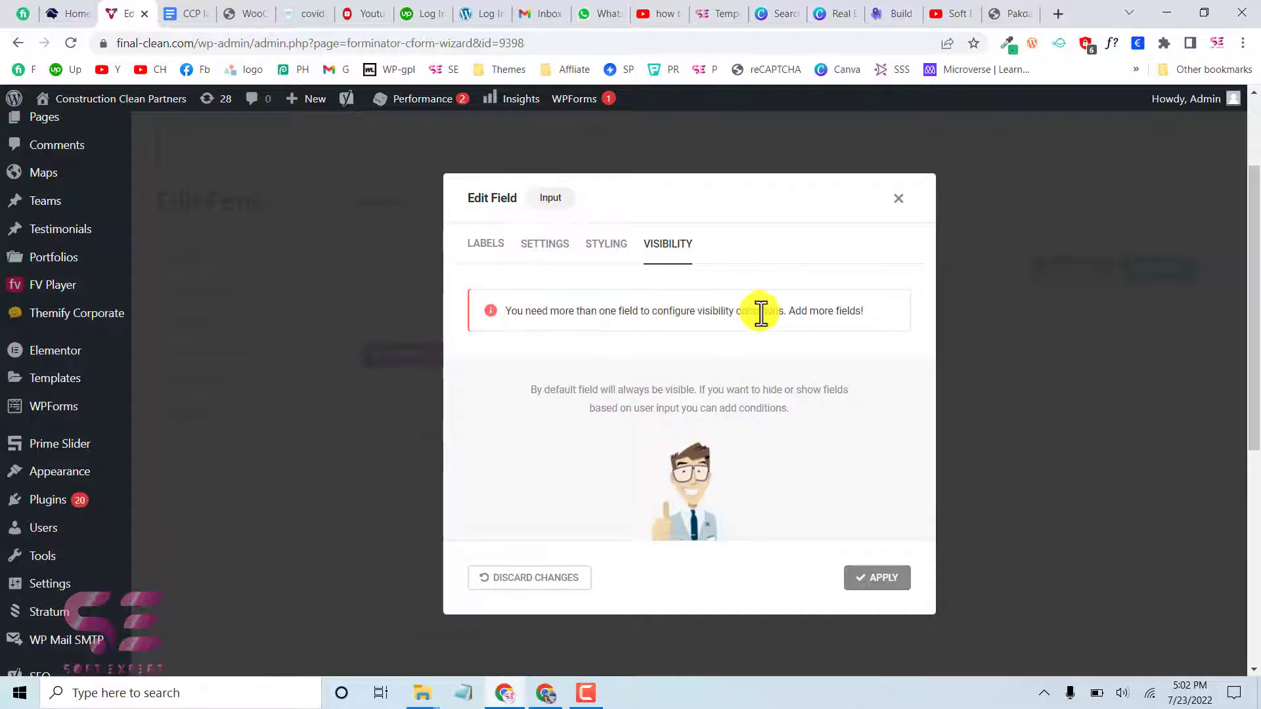
pyautogui.click(874, 578)
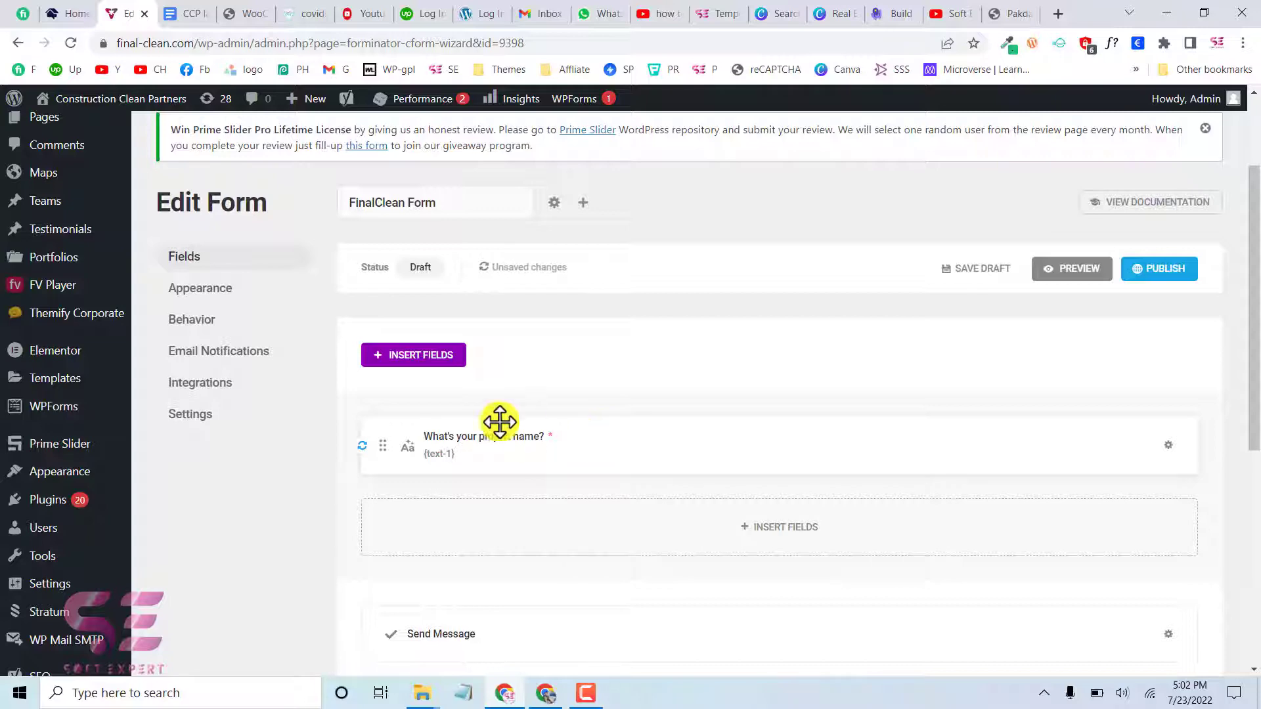
# Copy the second question, "What's your project address", from the "CCP landing page sequence" document and return to the form editor.
pyautogui.click(175, 16)
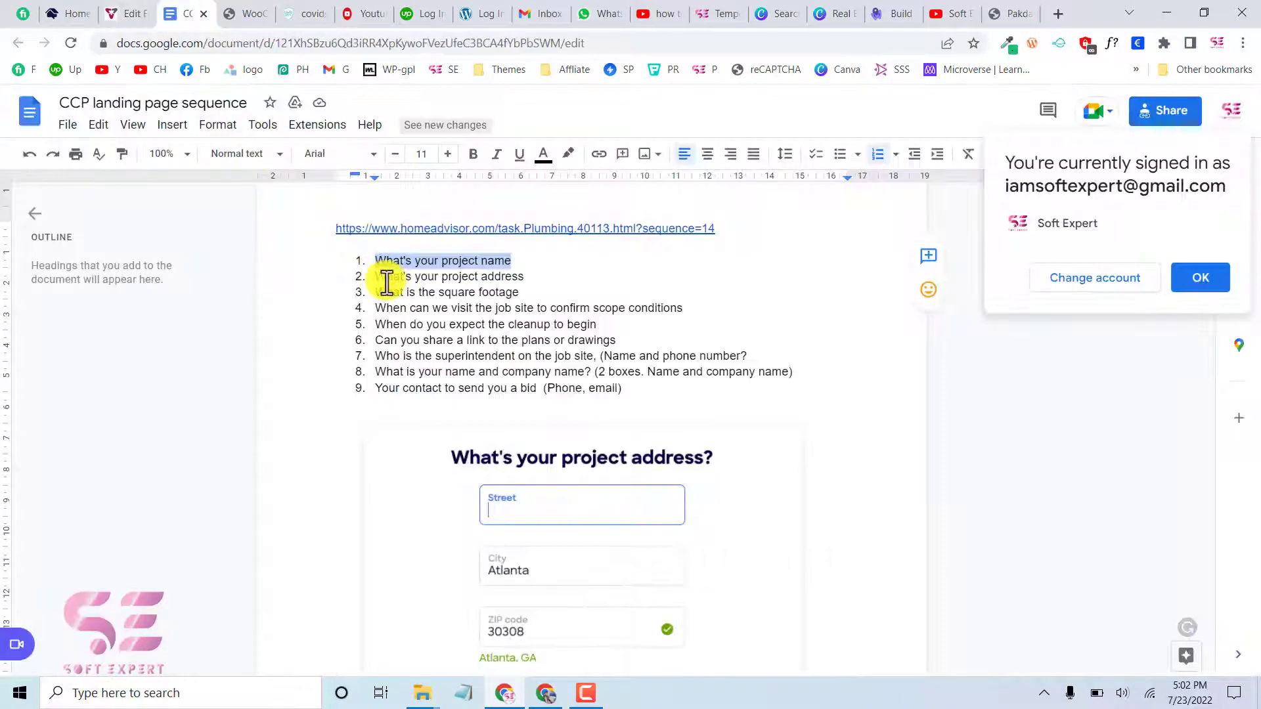
pyautogui.moveTo(526, 280); pyautogui.dragTo(378, 276)
pyautogui.hotkey('ctrl', 'c')
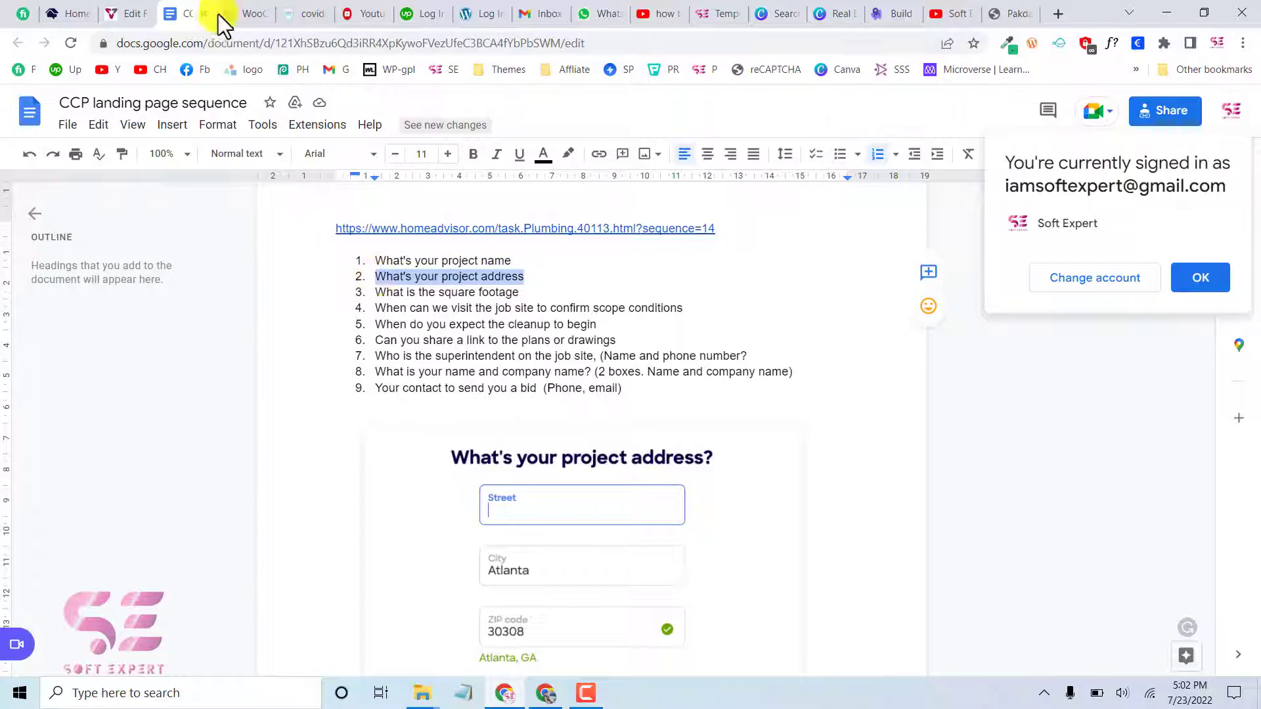
pyautogui.click(118, 14)
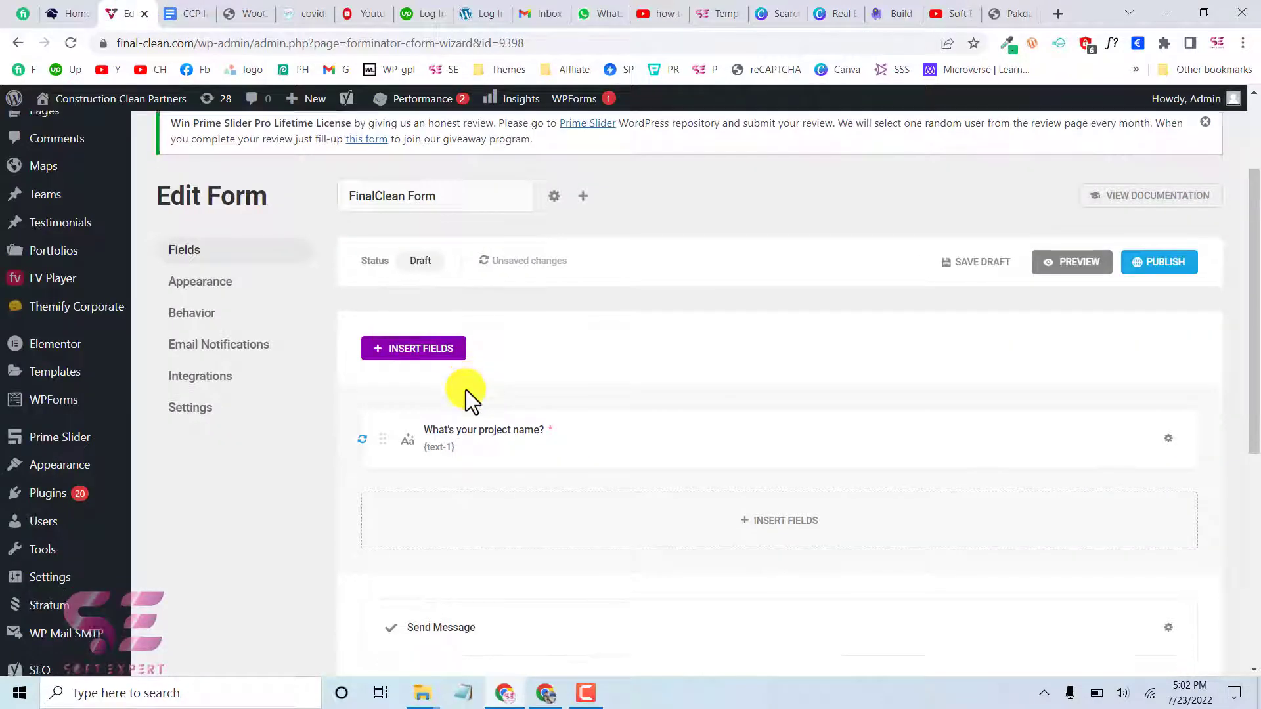
# Insert a Page Break field below the "What's your project name?" field.
pyautogui.scroll(-2, 465, 384)
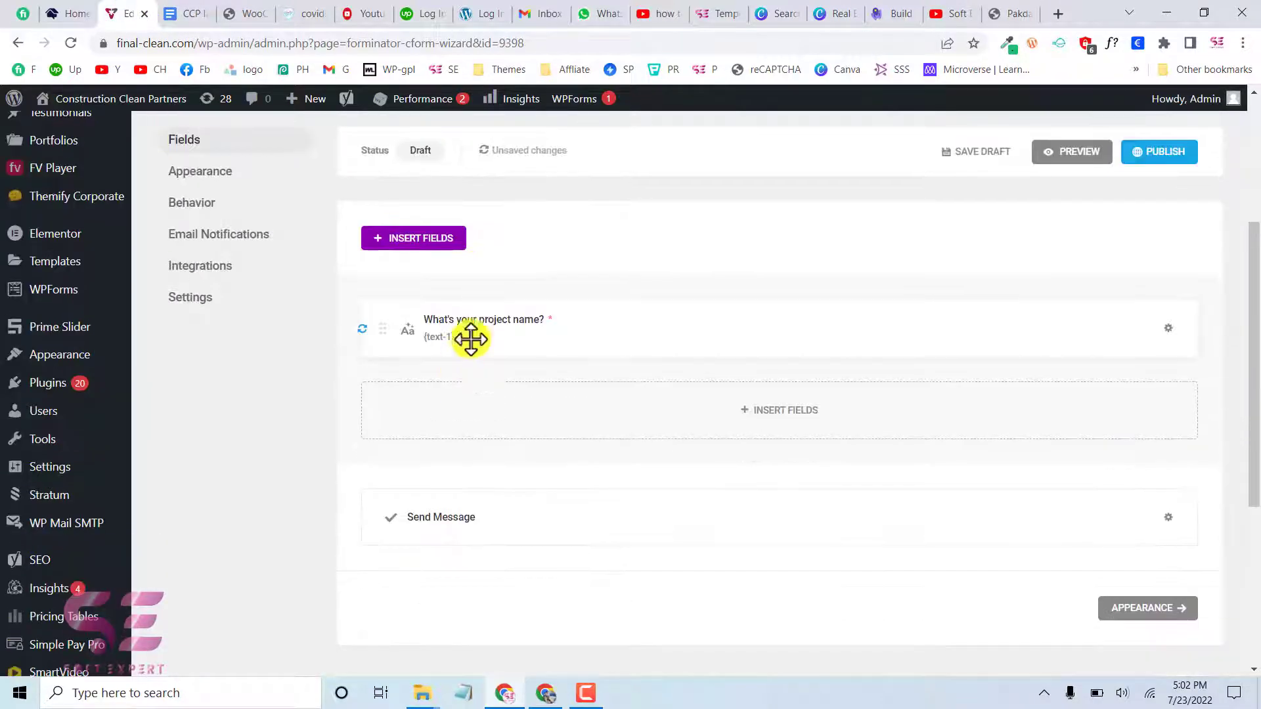
pyautogui.click(781, 414)
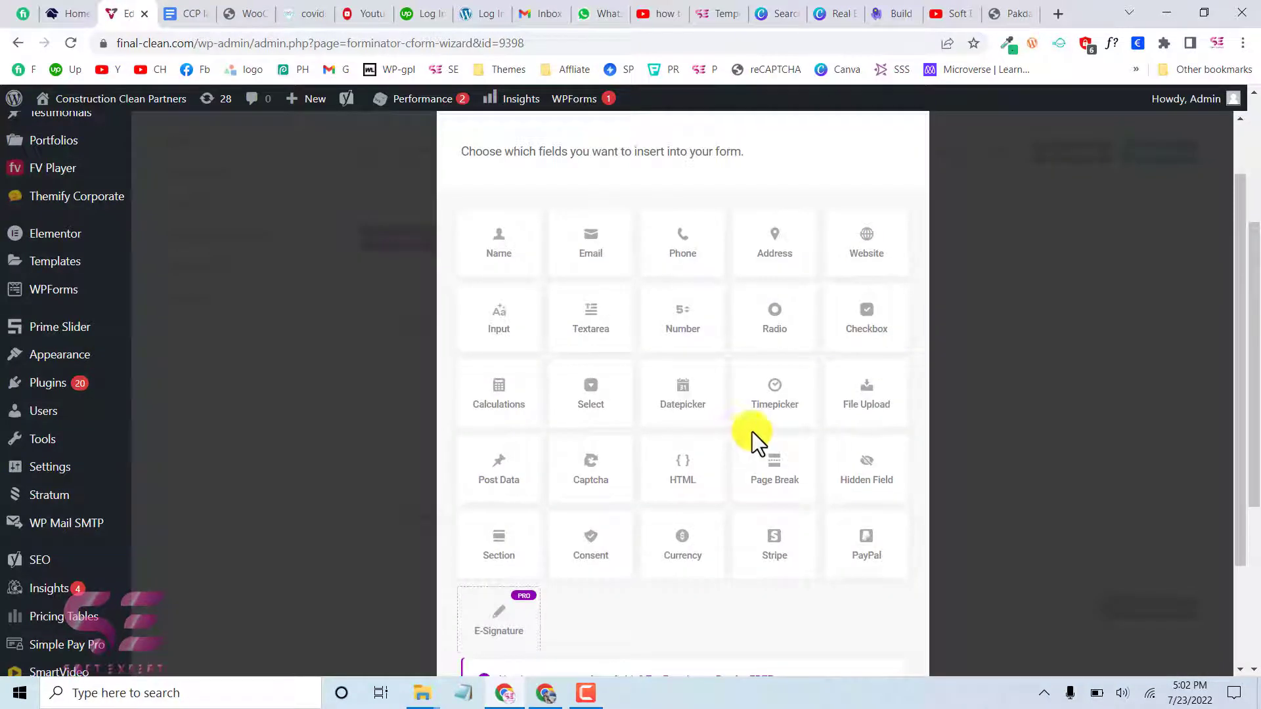
pyautogui.click(780, 479)
pyautogui.scroll(-3, 788, 575)
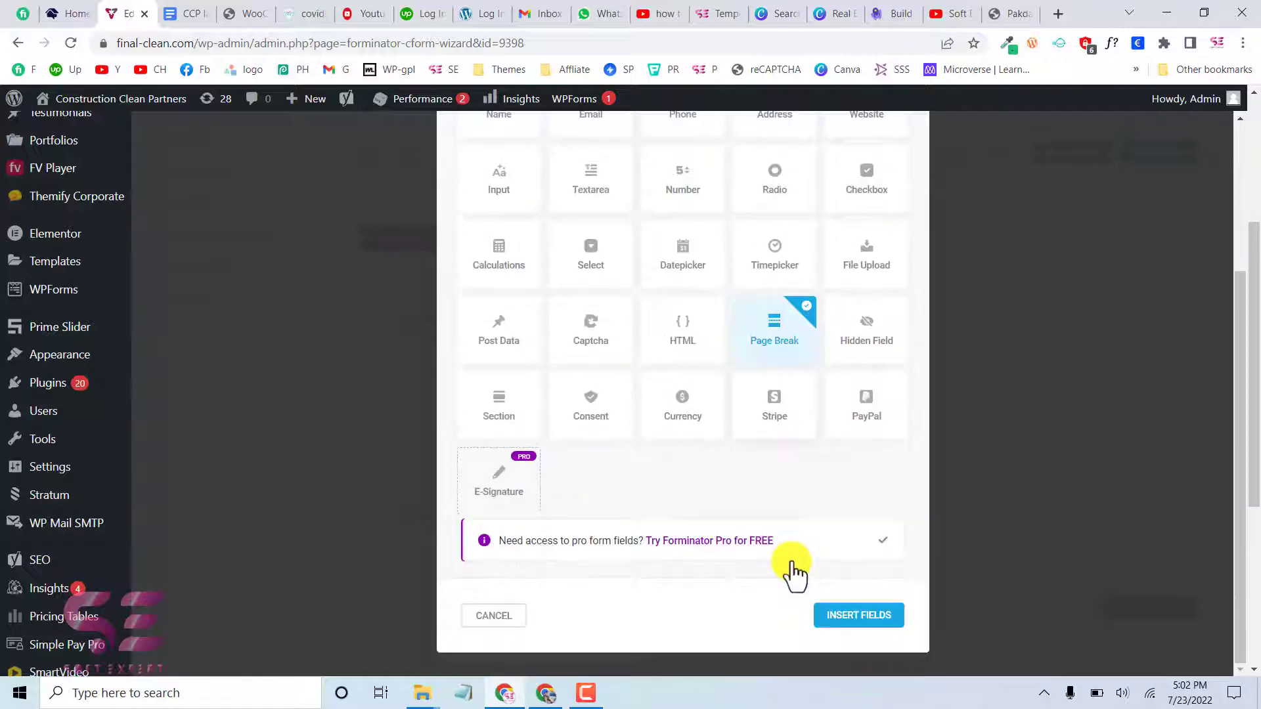
pyautogui.click(847, 611)
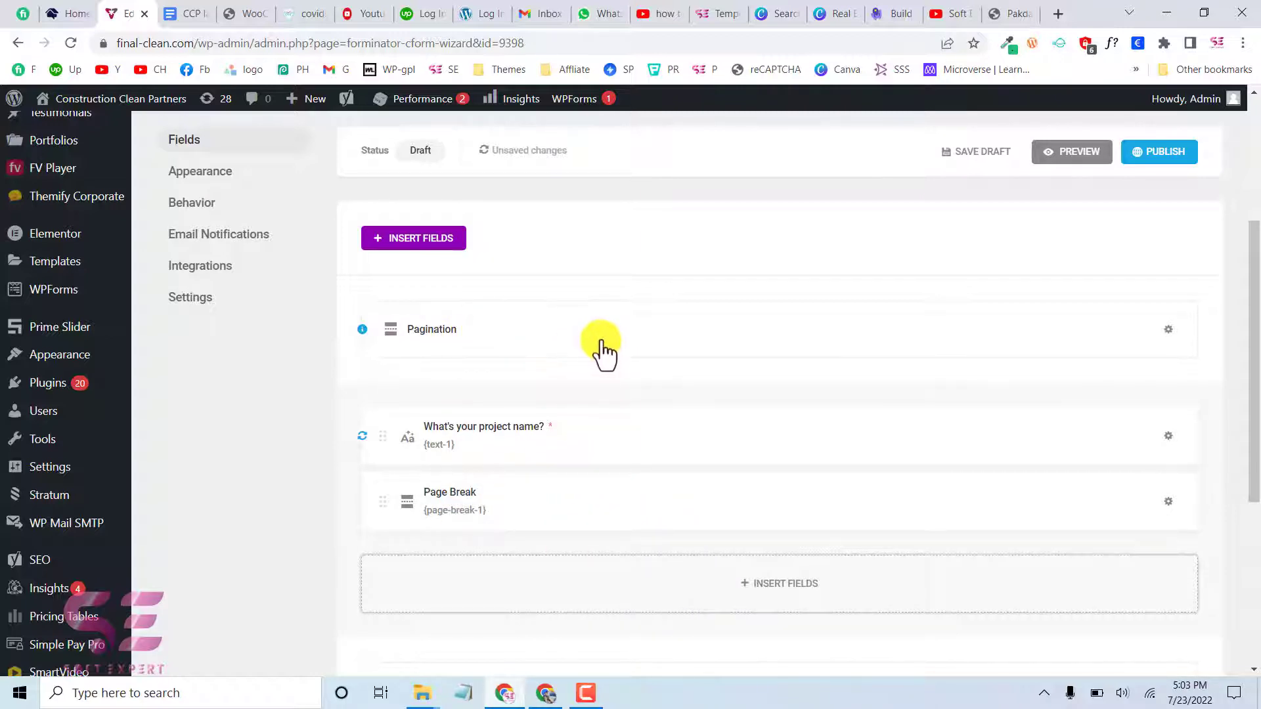
# Duplicate the "What's your project name?" field and move the copy below the page break.
pyautogui.scroll(-1, 701, 464)
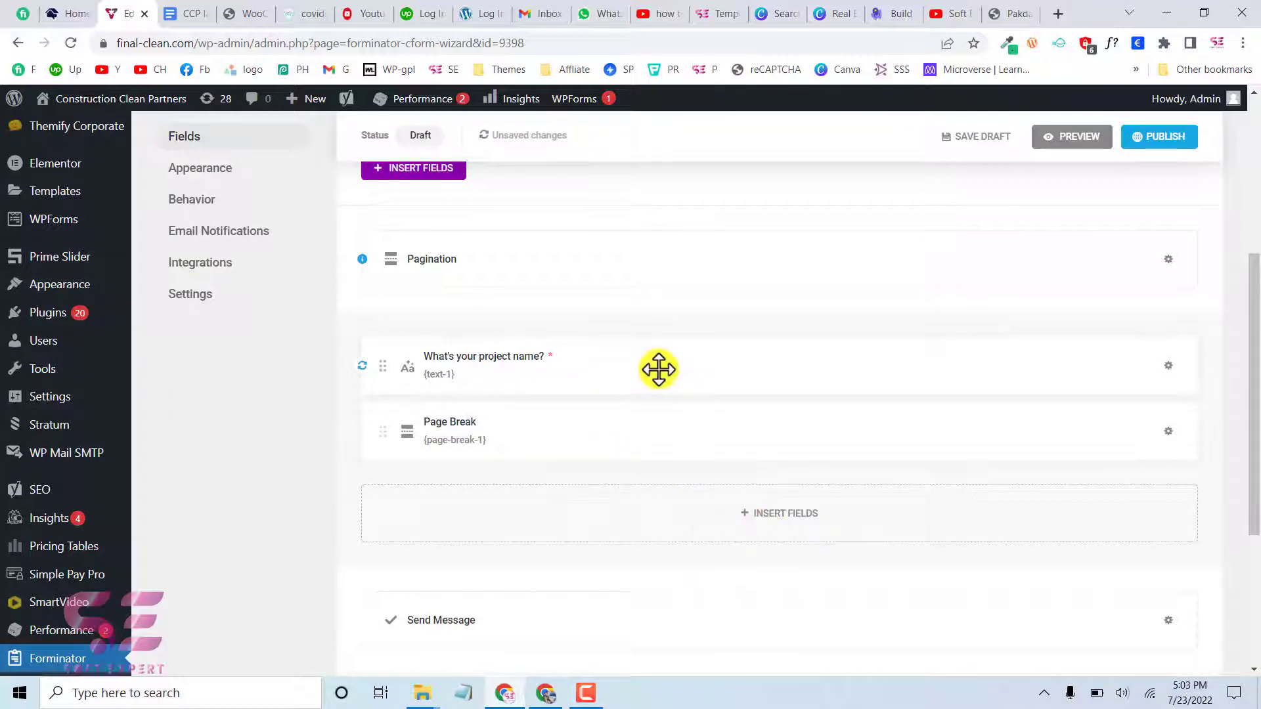
pyautogui.click(1168, 365)
pyautogui.click(1083, 446)
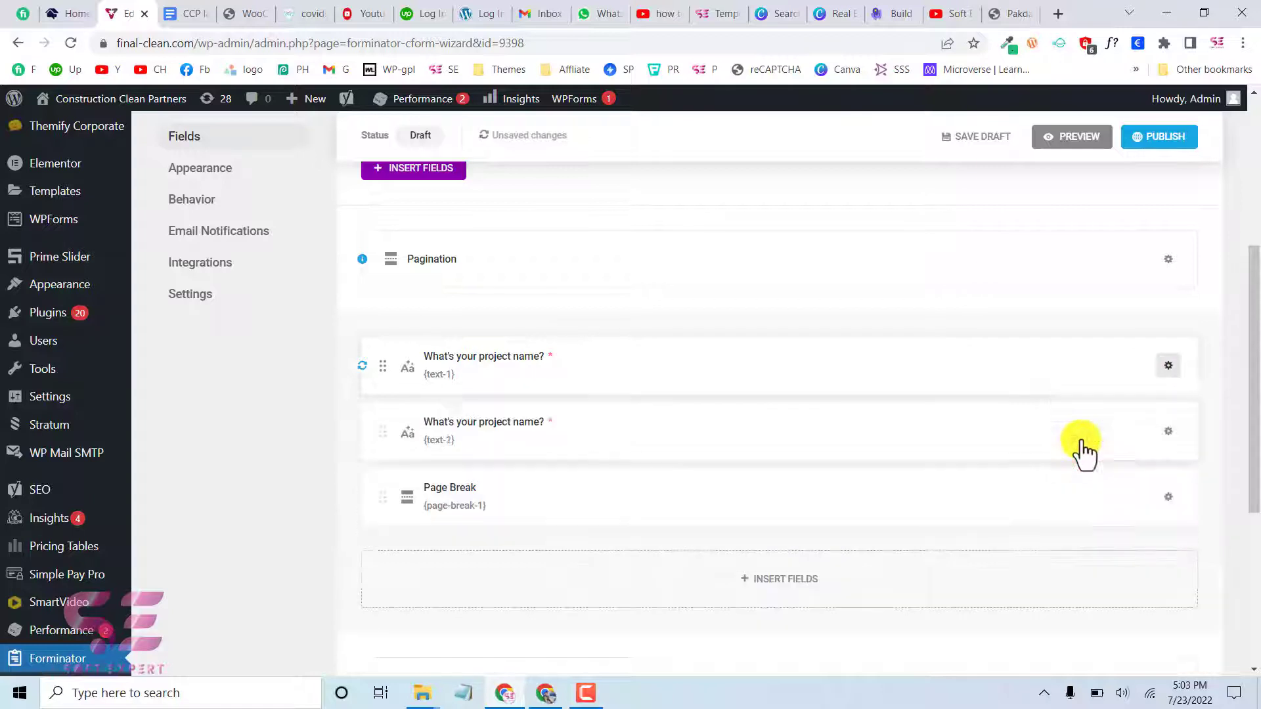
pyautogui.moveTo(588, 433); pyautogui.dragTo(578, 554)
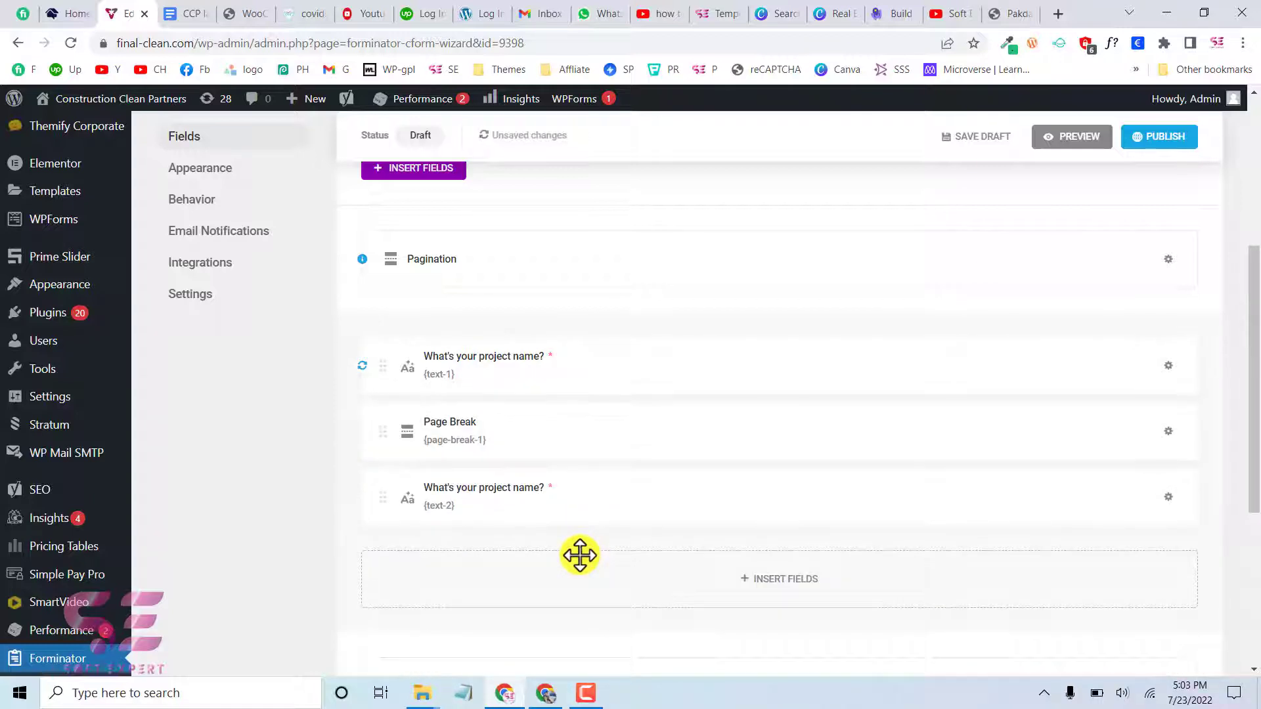
# Try labelling the duplicated field "What's your project address" with placeholder "Project Address...", and close its settings without applying.
pyautogui.click(488, 486)
pyautogui.moveTo(629, 336); pyautogui.dragTo(462, 335)
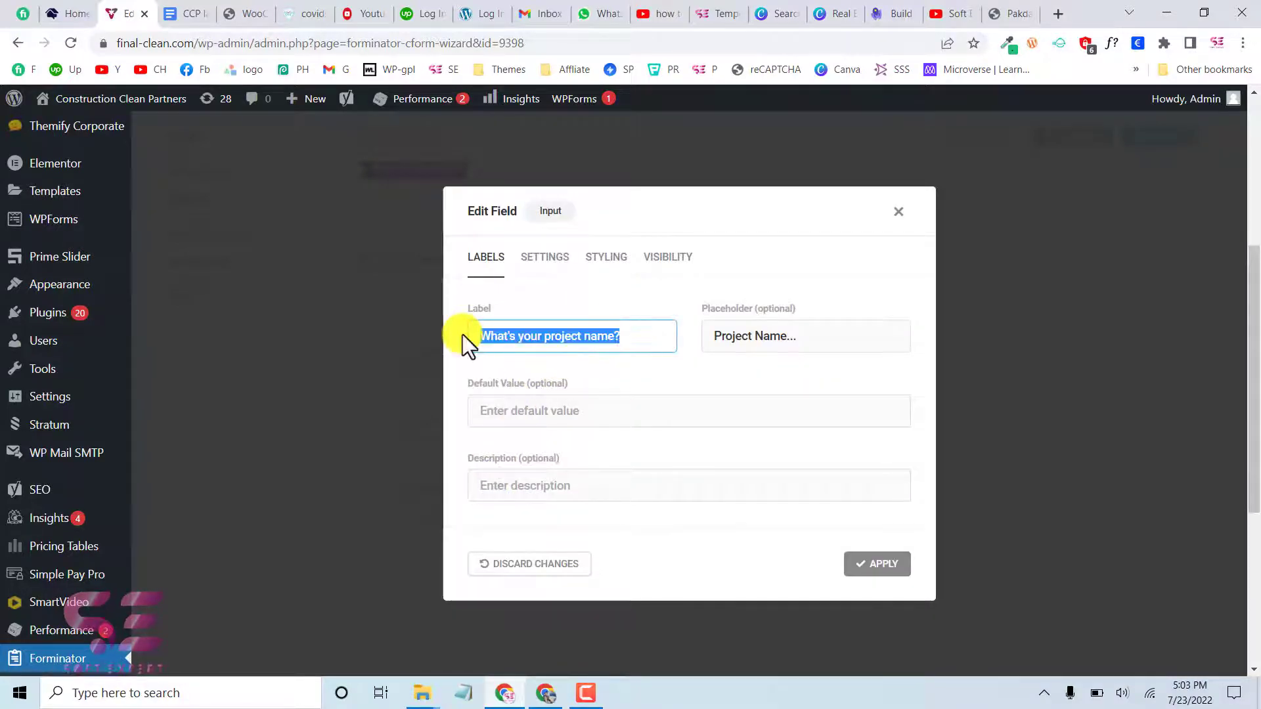
pyautogui.hotkey('ctrl', 'v')
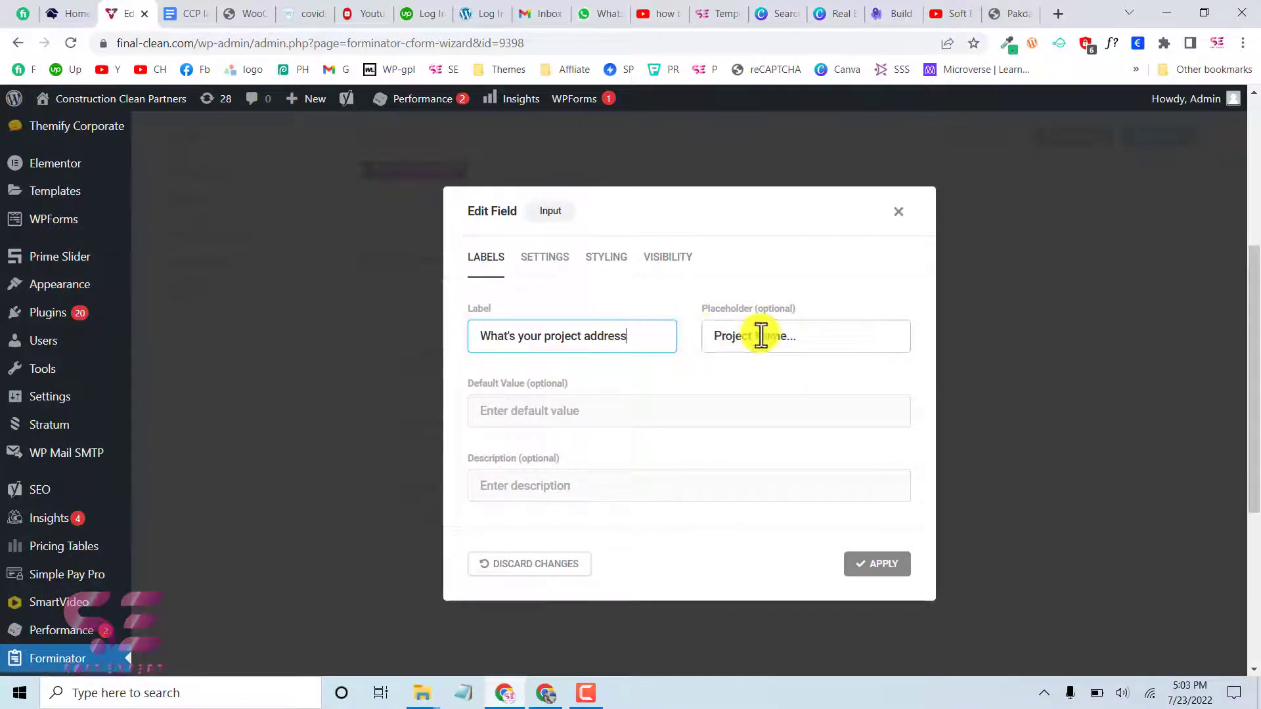
pyautogui.moveTo(755, 335); pyautogui.dragTo(783, 337)
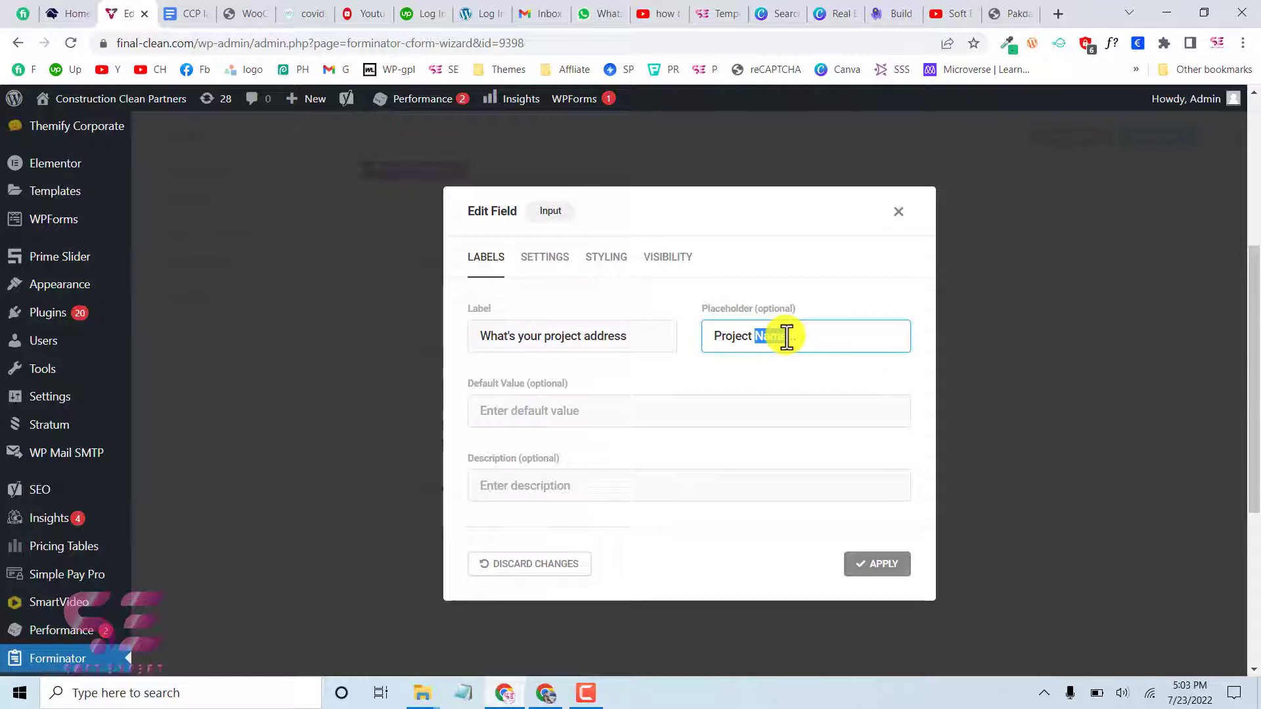
pyautogui.write('Address')
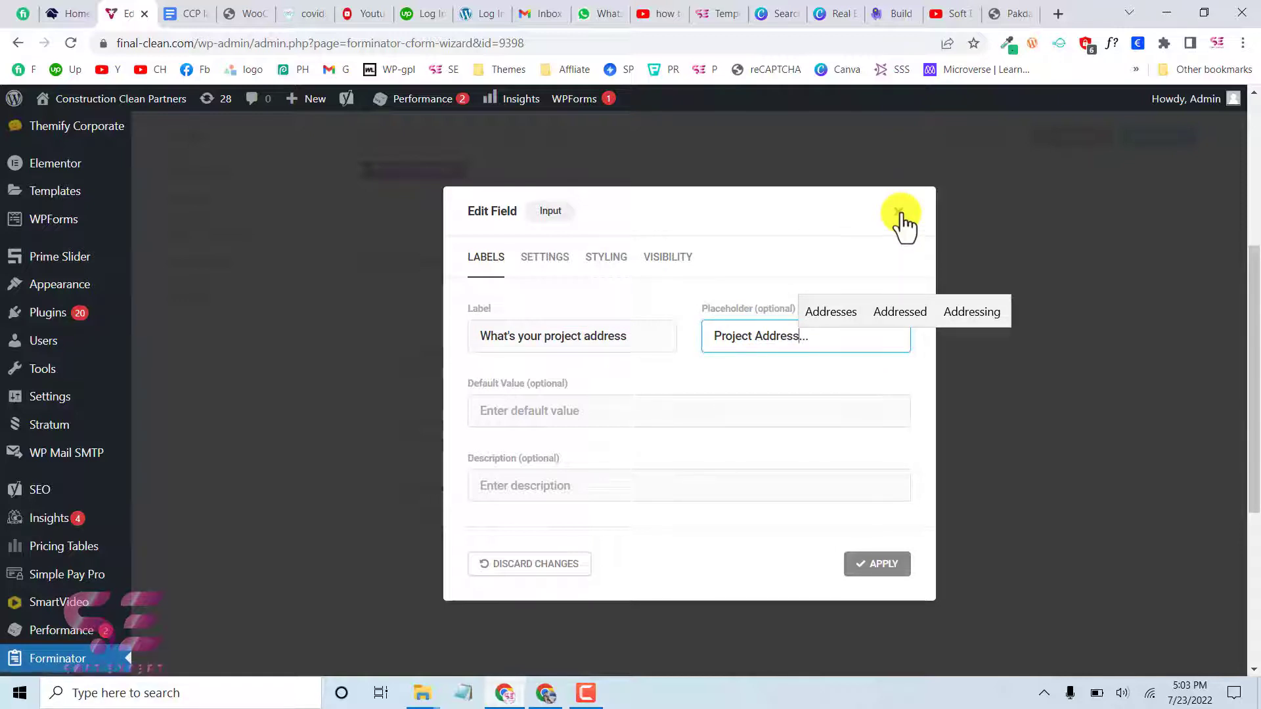
pyautogui.click(901, 222)
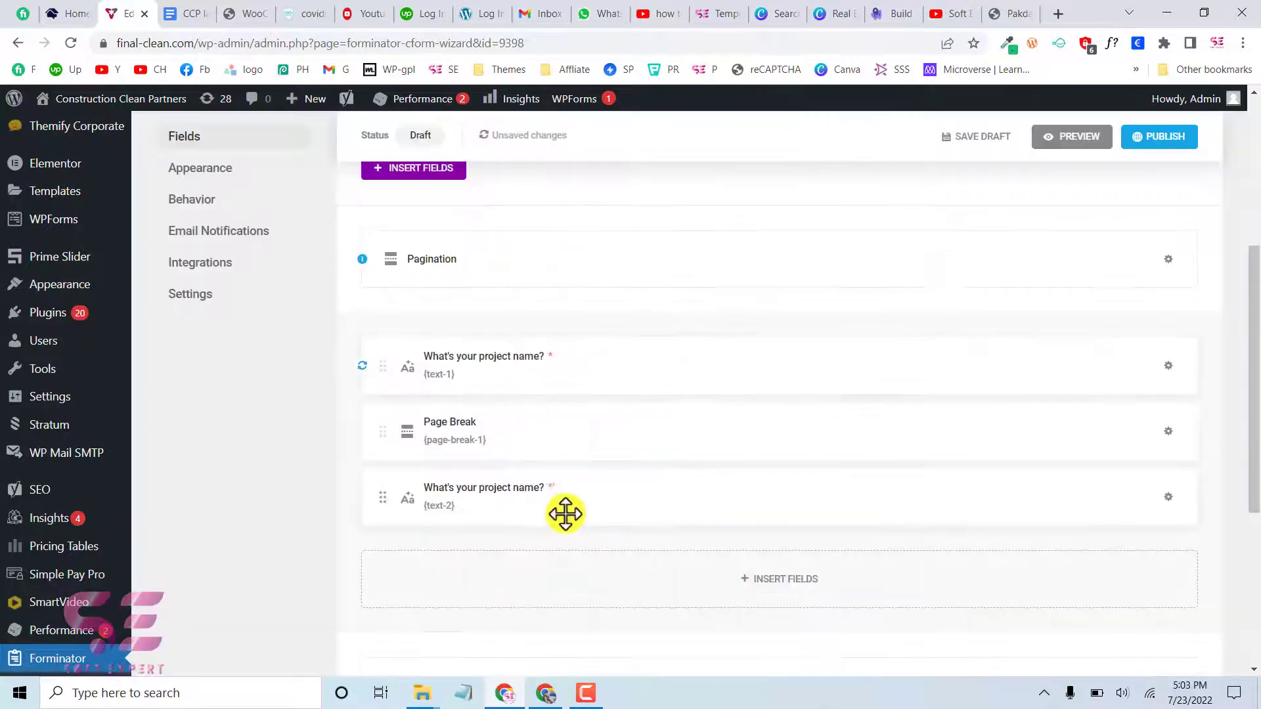
# Delete the duplicated project name field below the page break.
pyautogui.click(1168, 497)
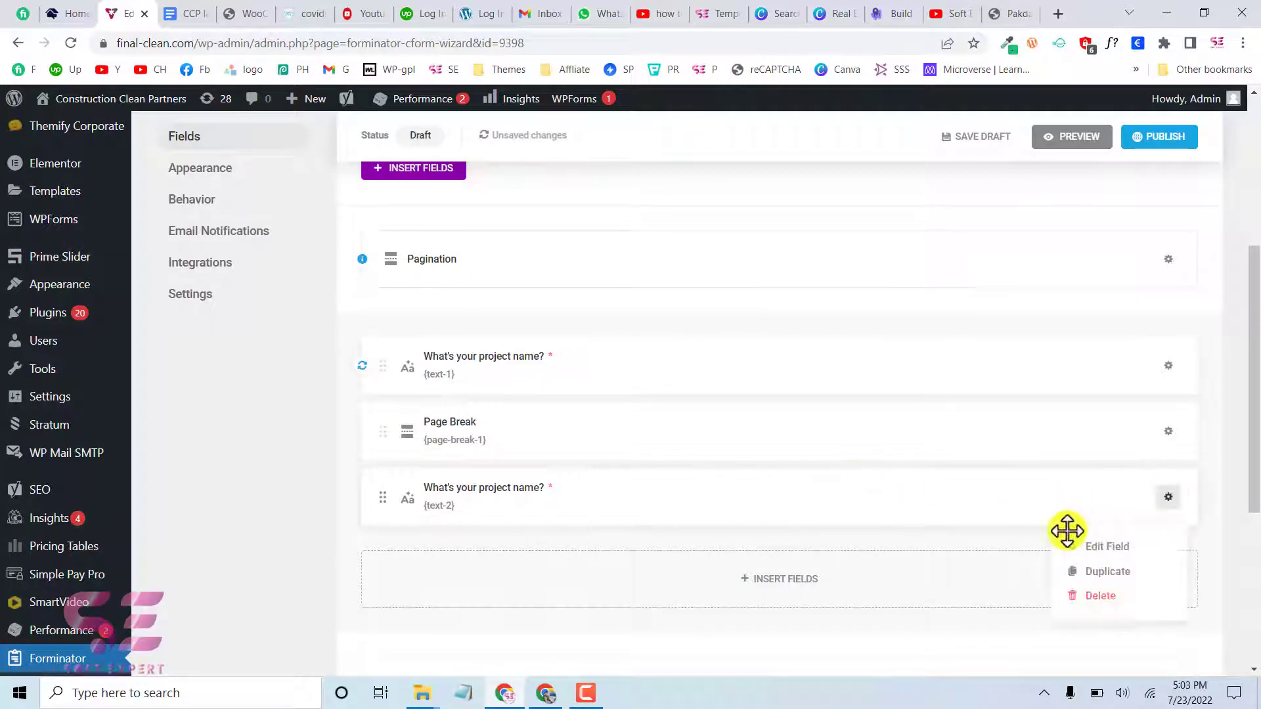
pyautogui.click(1115, 598)
pyautogui.click(730, 455)
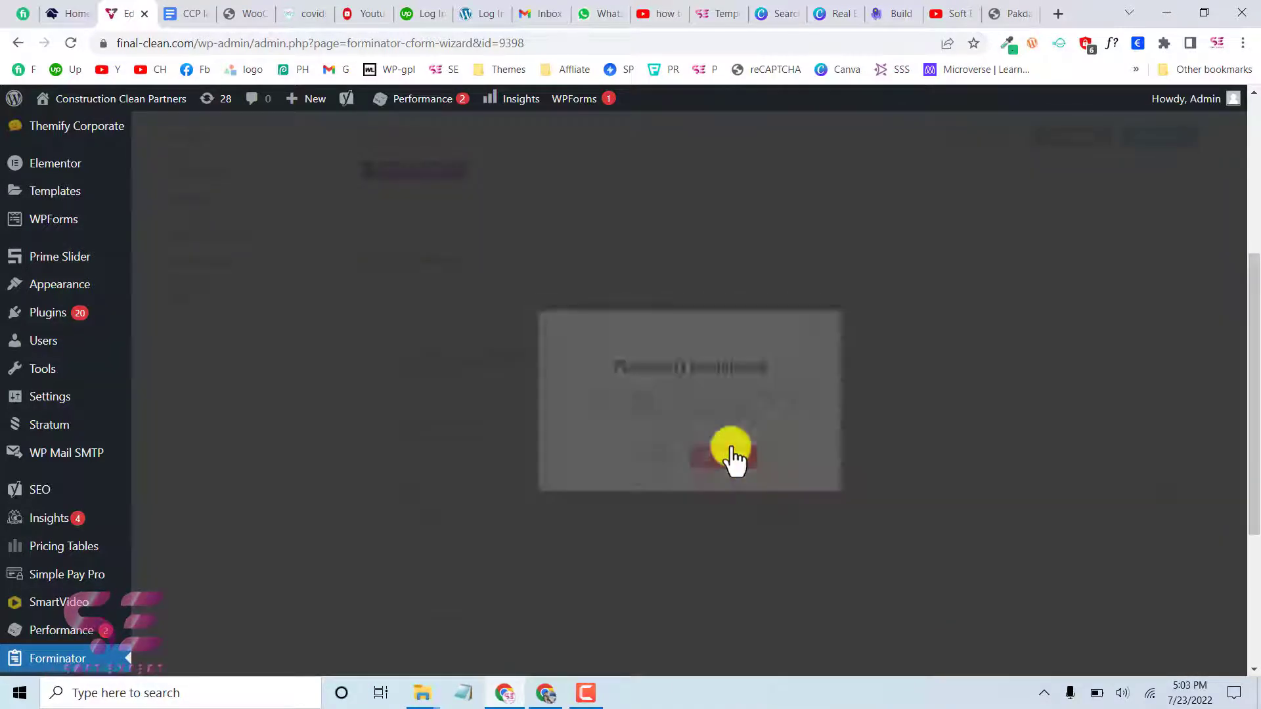
# Insert an Address field after the page break.
pyautogui.click(799, 522)
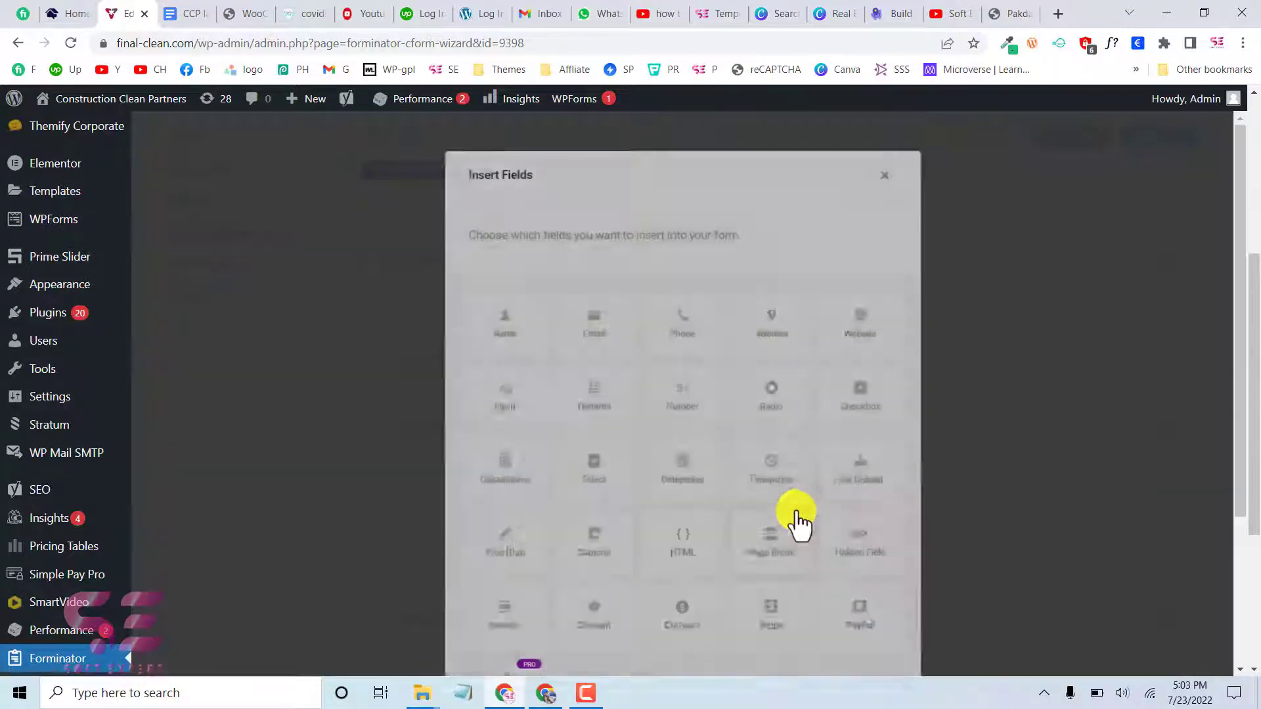
pyautogui.click(777, 332)
pyautogui.scroll(-3, 797, 562)
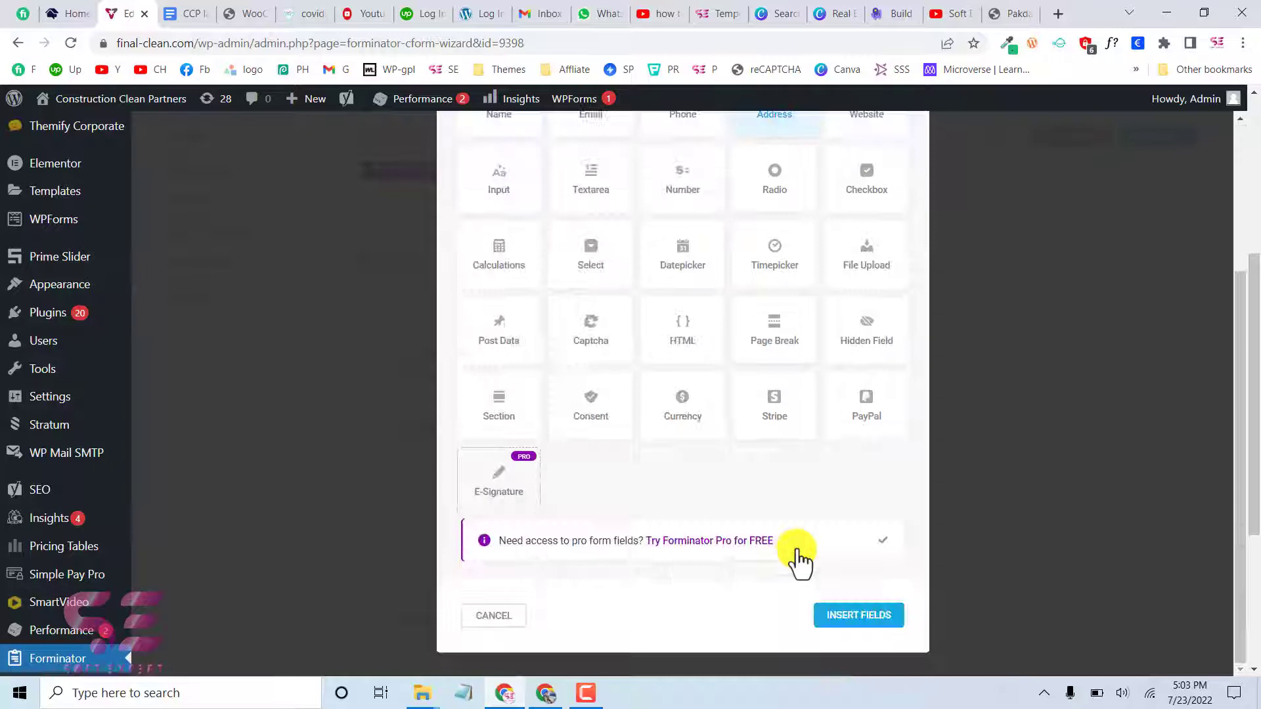
pyautogui.click(853, 627)
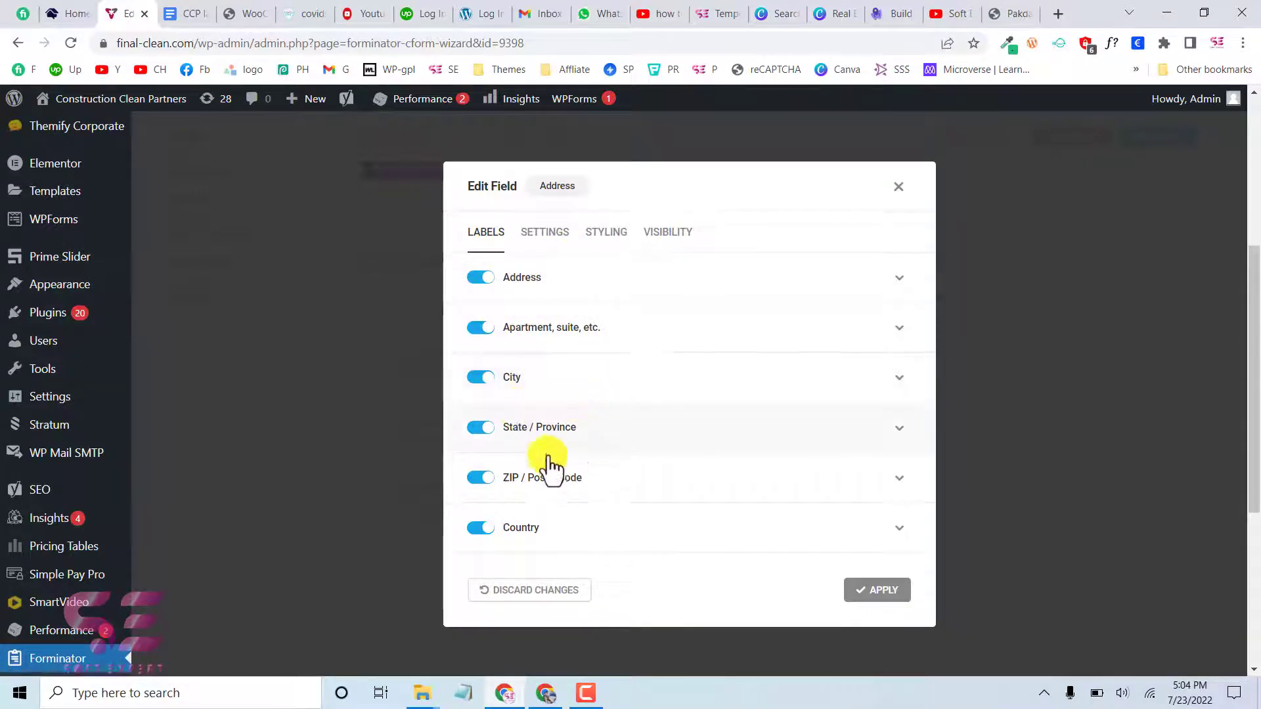
# Disable the address field's "Apartment, suite, etc.", "State / Province" and "Country" parts, keeping Address, City and "ZIP / Postal code" enabled.
pyautogui.scroll(1, 582, 535)
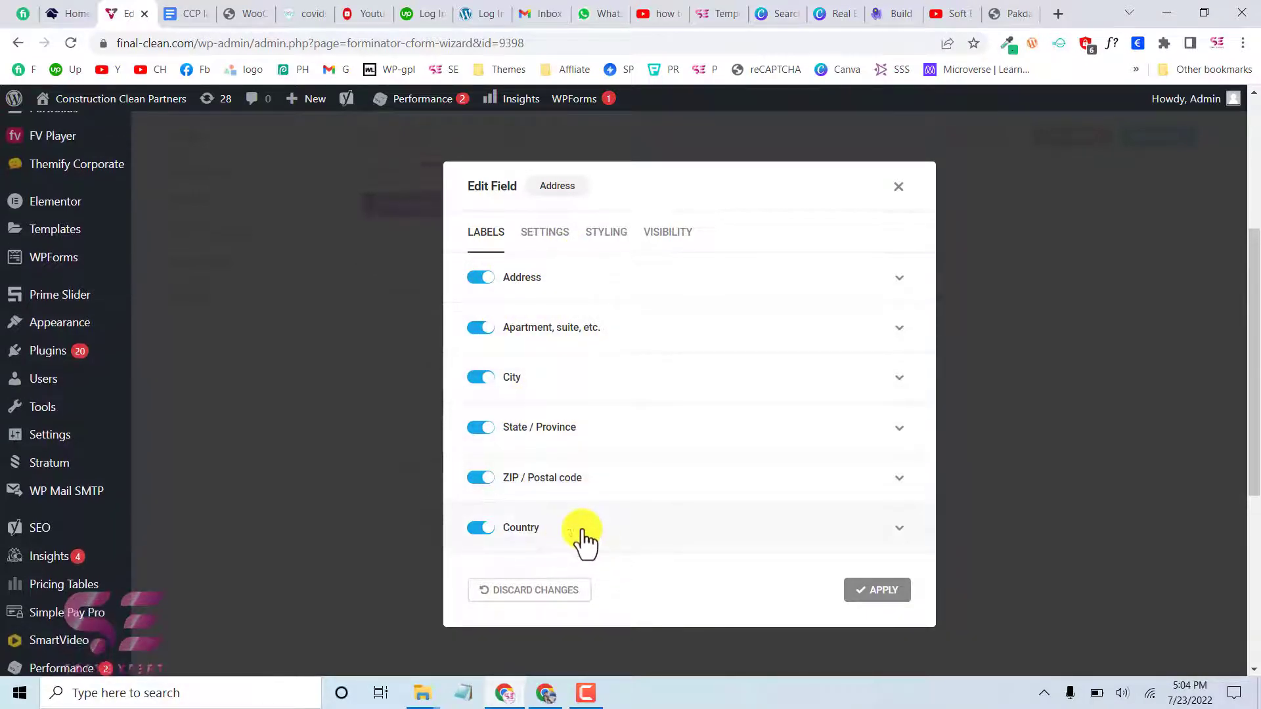
pyautogui.click(480, 278)
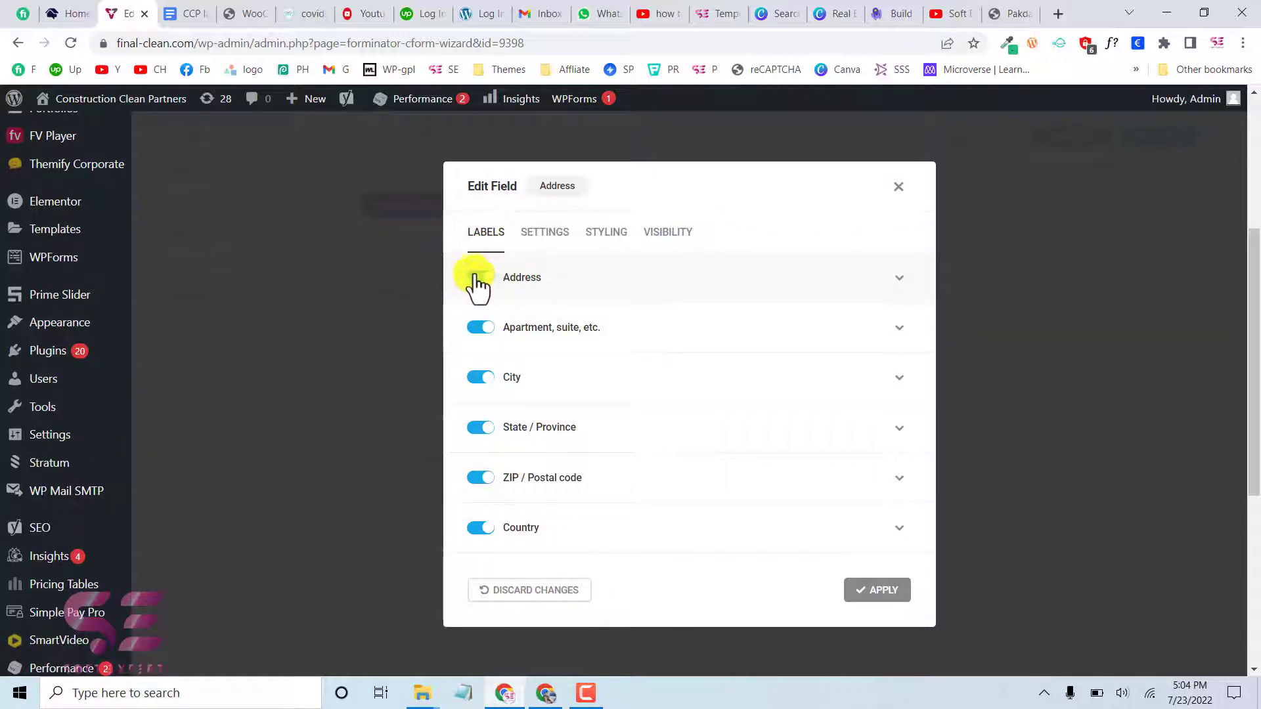
pyautogui.click(481, 328)
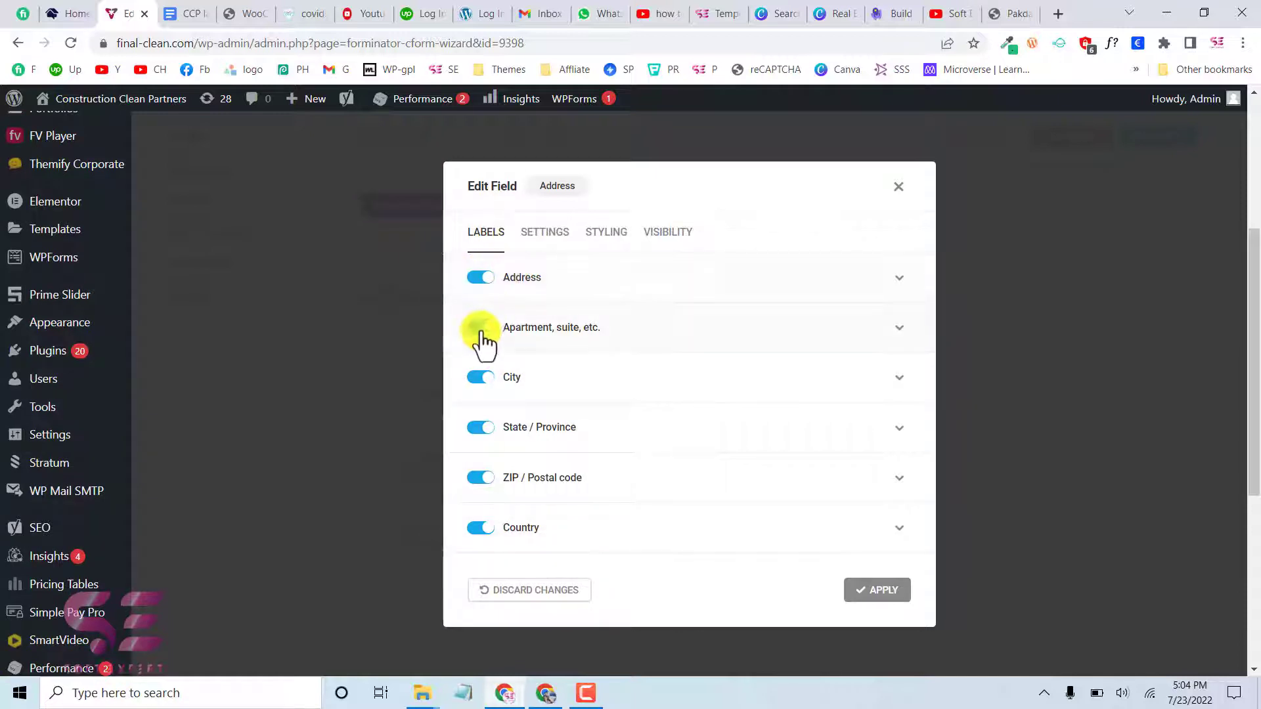
pyautogui.click(483, 427)
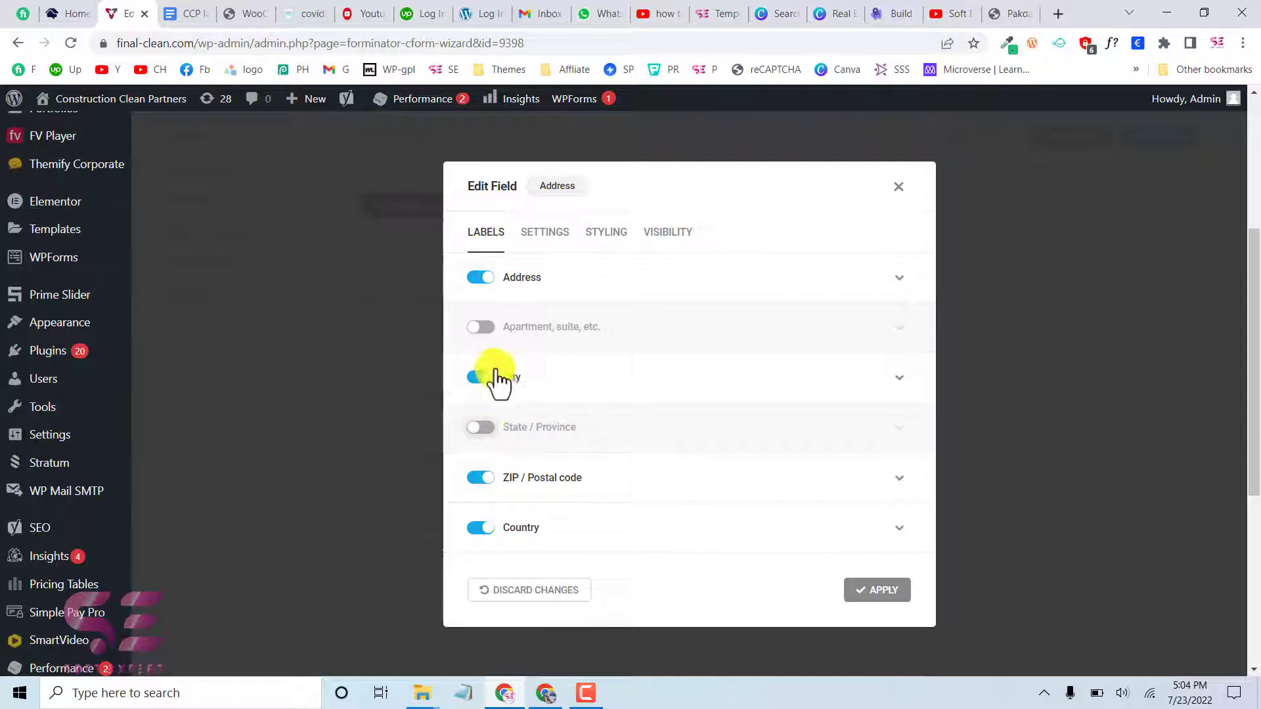
pyautogui.click(485, 528)
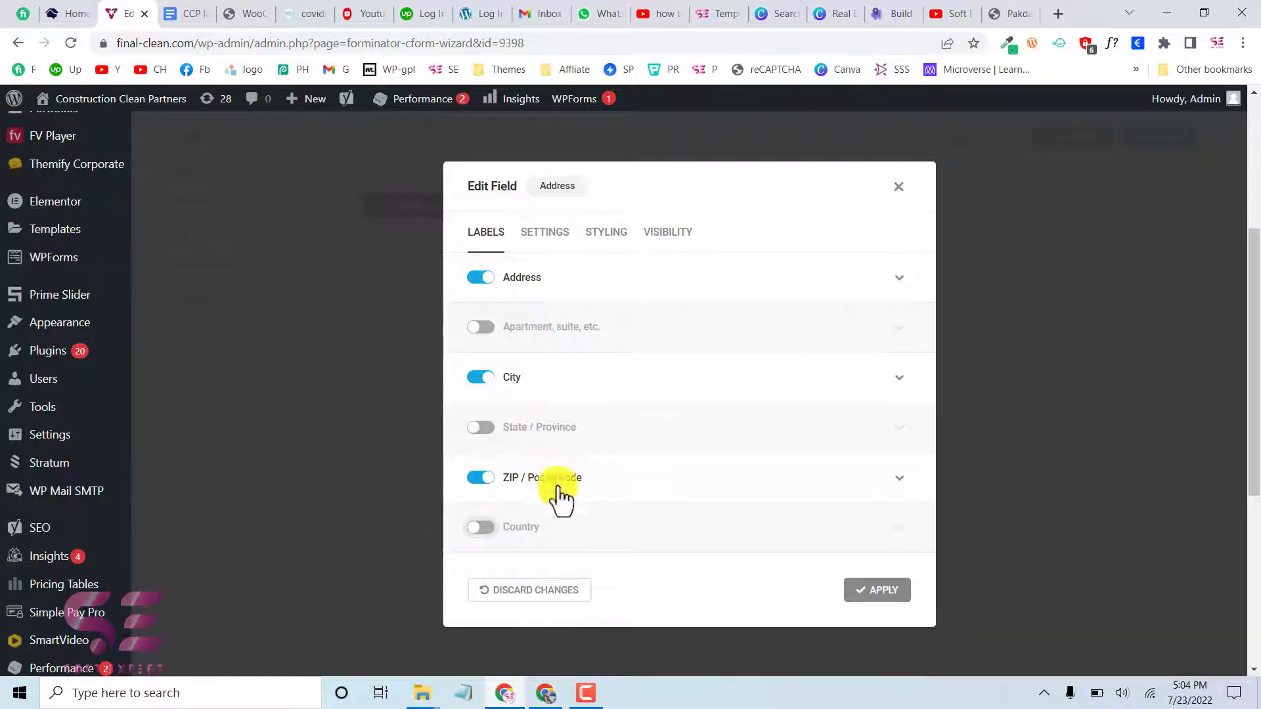
# Make the Address and "ZIP / Postal code" parts of the address field required, keeping their default error messages.
pyautogui.click(532, 240)
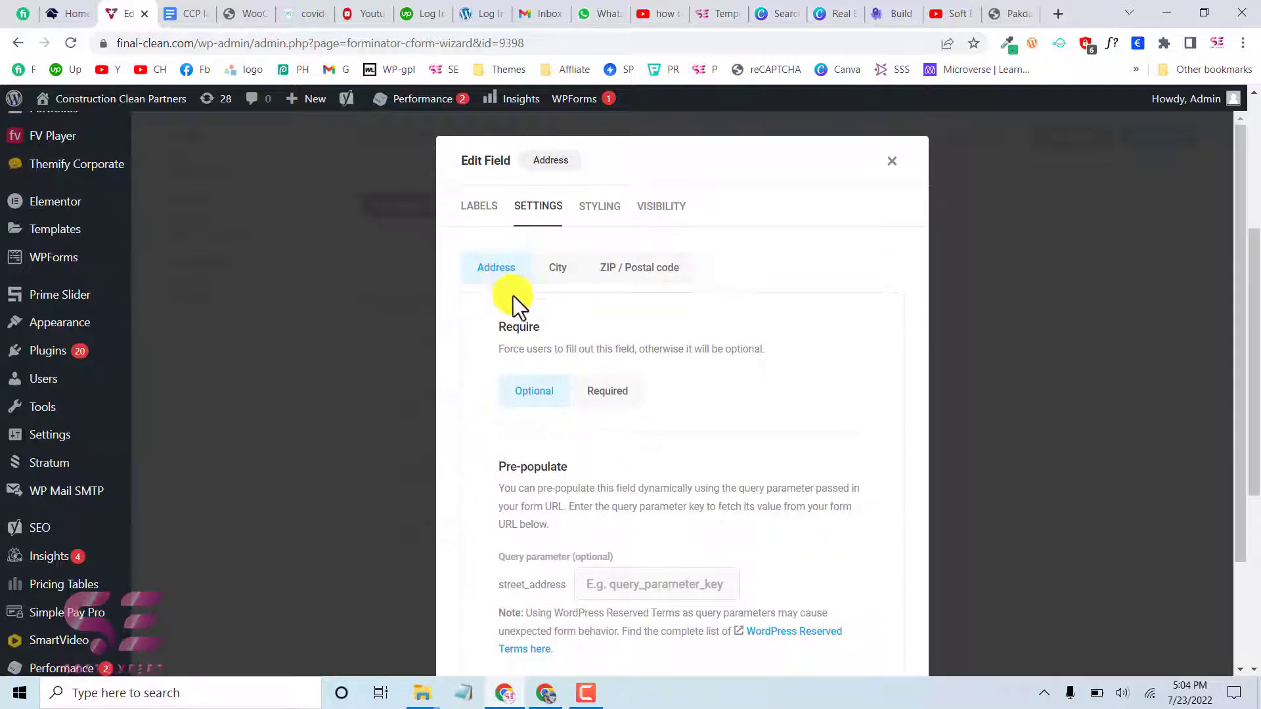
pyautogui.click(608, 391)
pyautogui.scroll(-2, 636, 482)
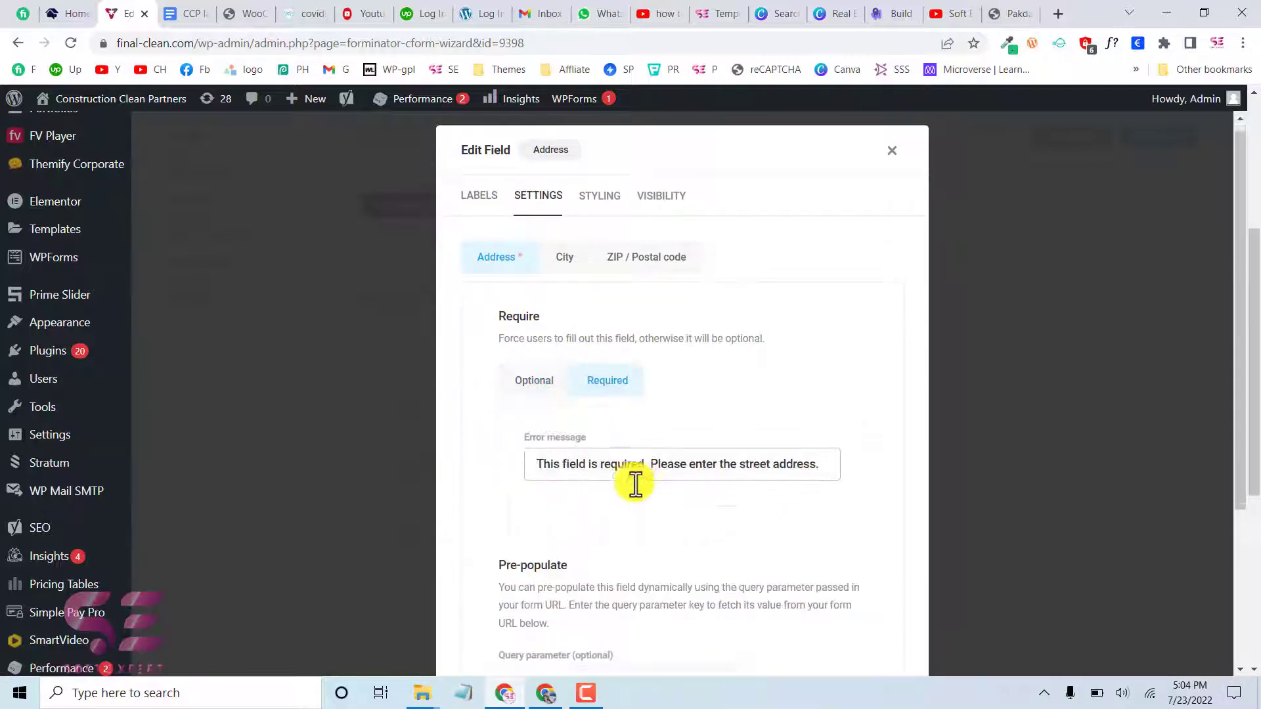
pyautogui.scroll(2, 635, 483)
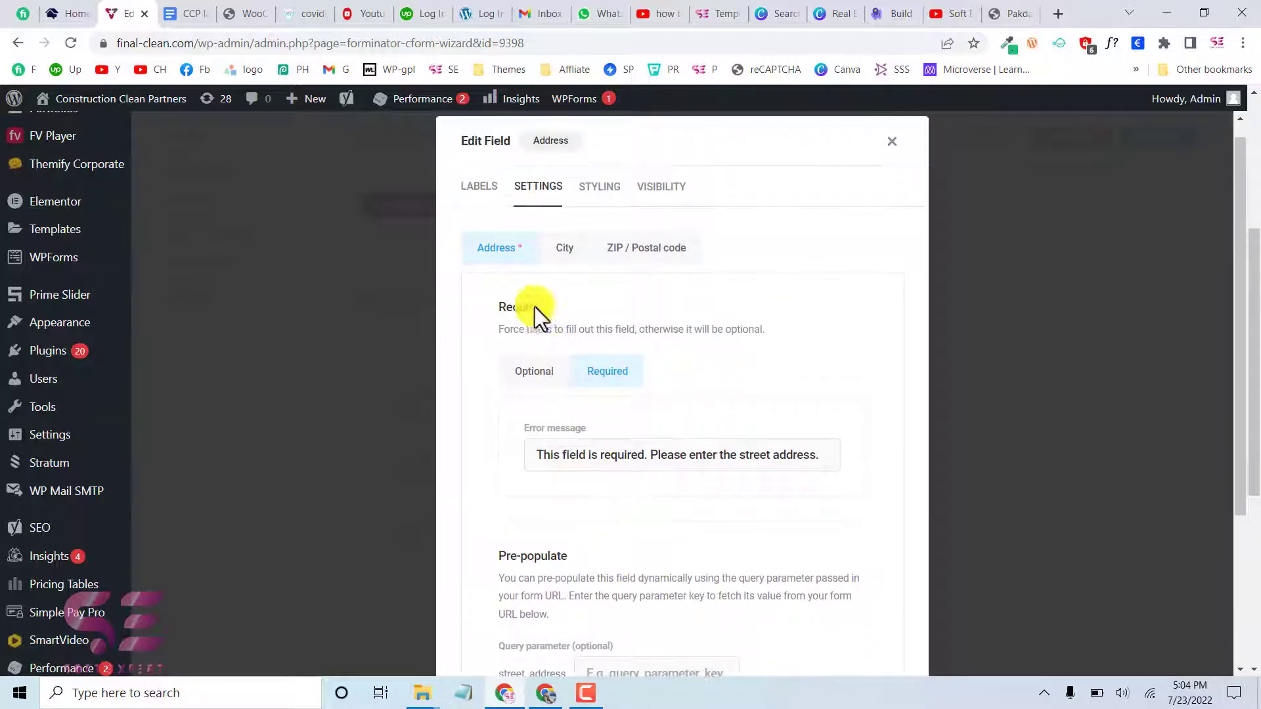
pyautogui.click(620, 255)
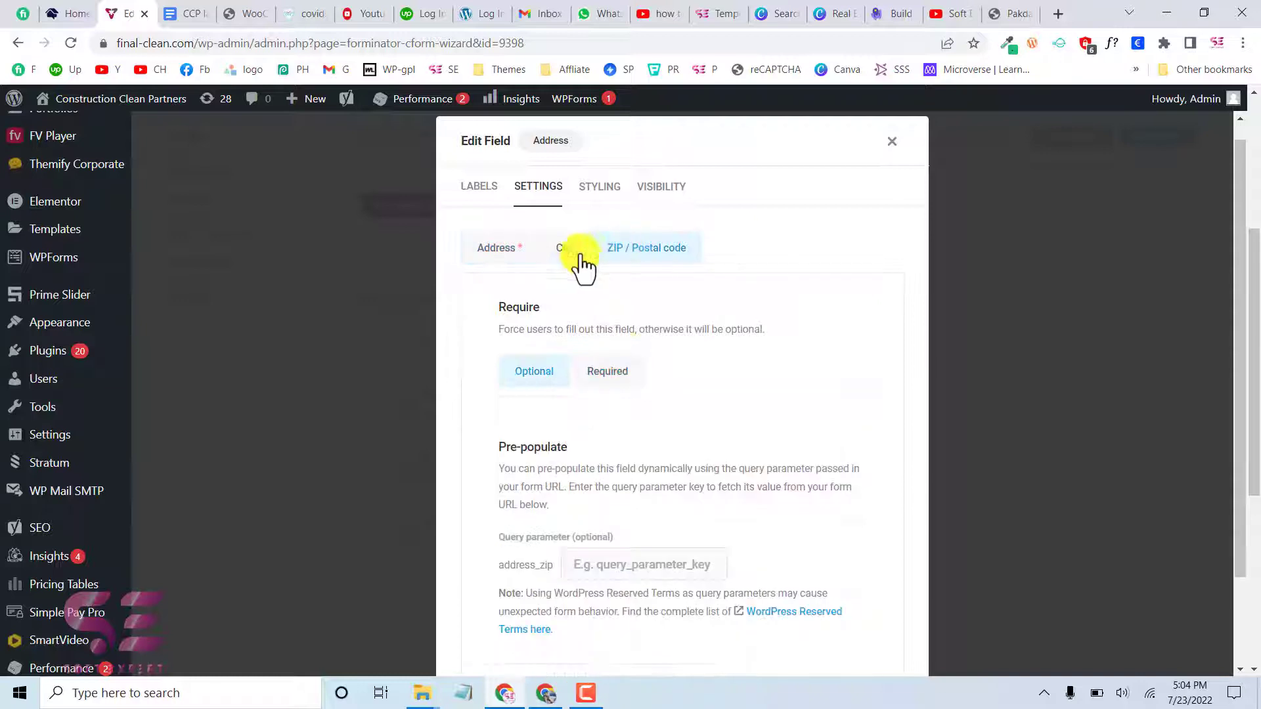
pyautogui.click(618, 375)
pyautogui.scroll(-3, 580, 519)
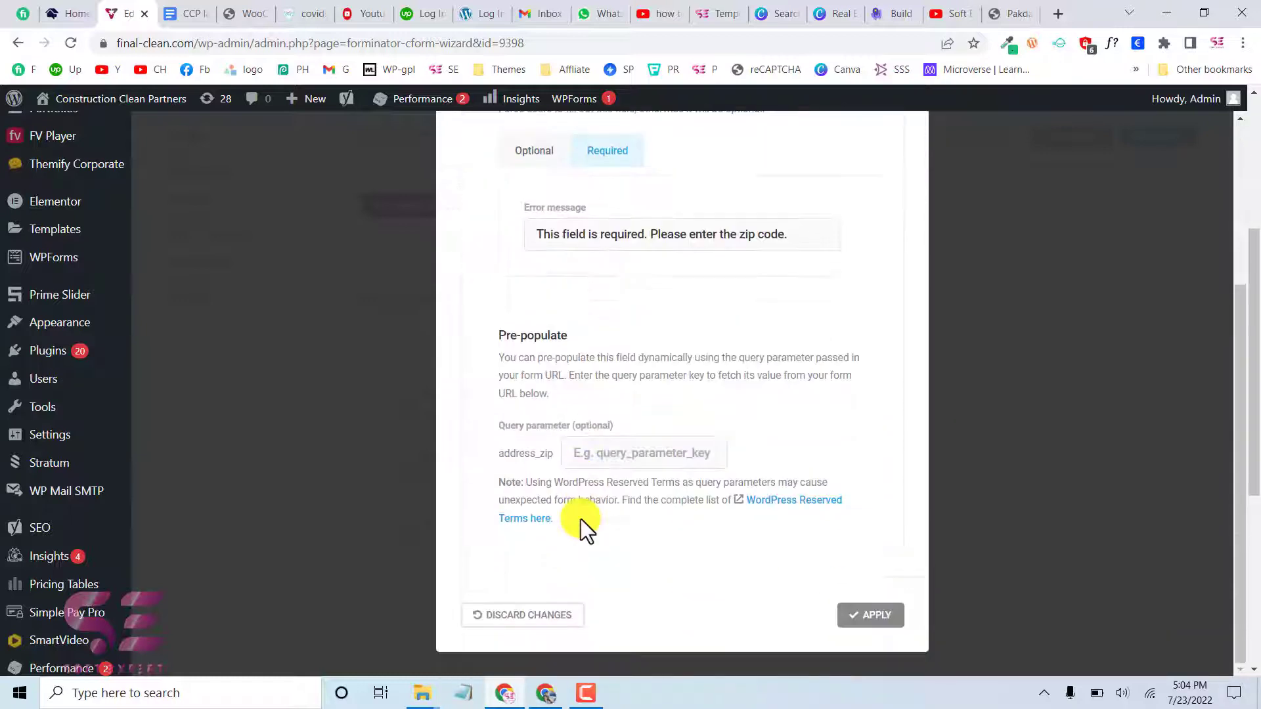
pyautogui.scroll(2, 582, 522)
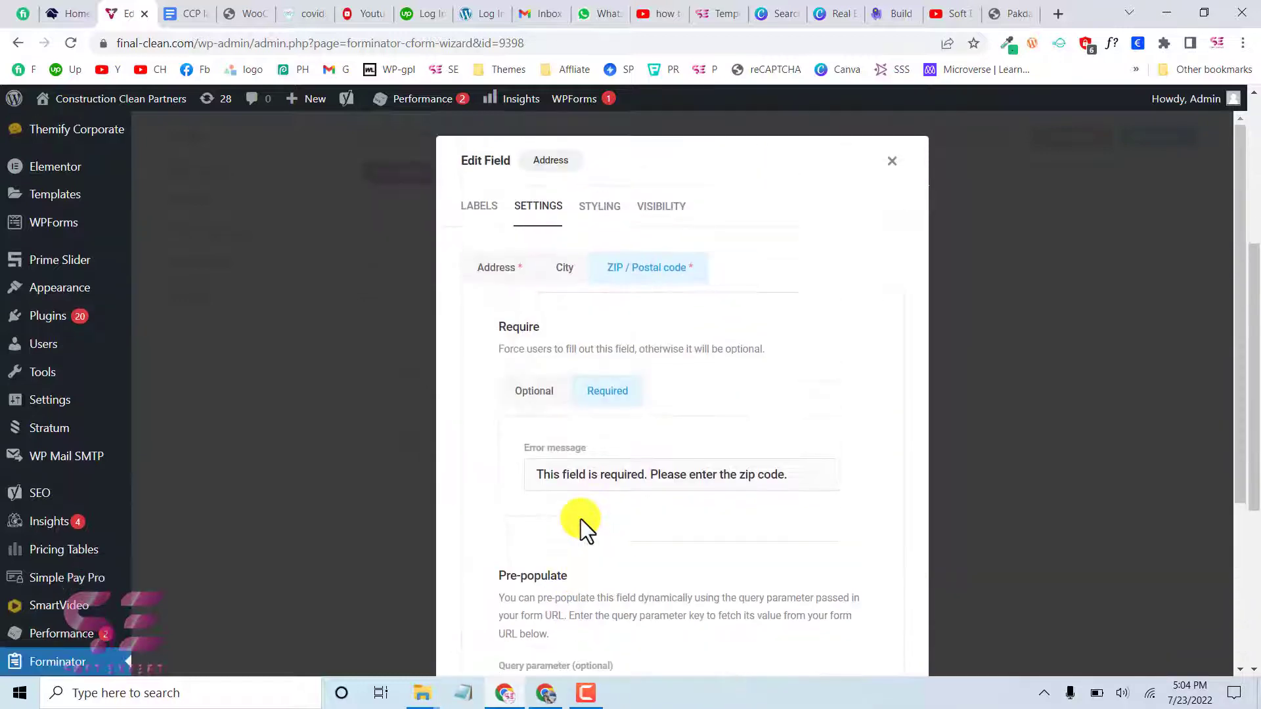
# Add a visibility rule to the address field that shows it if "Enter the name of your project" is "name".
pyautogui.click(586, 217)
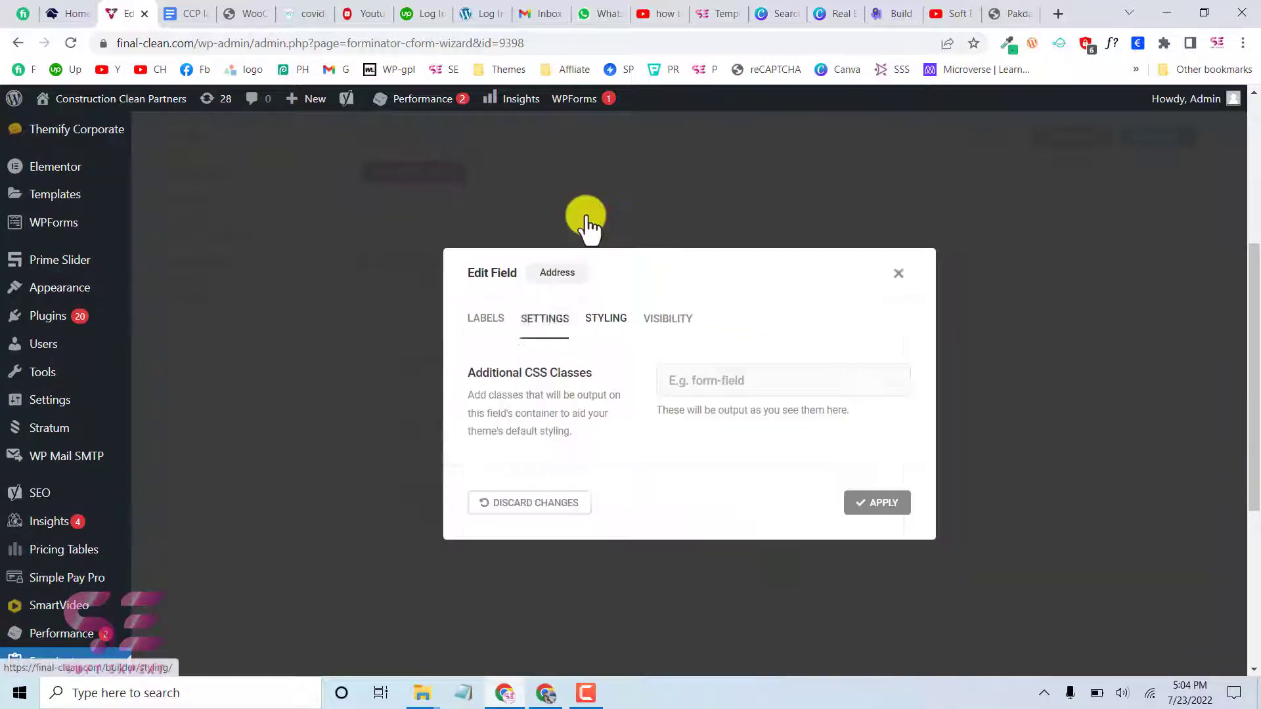
pyautogui.click(669, 320)
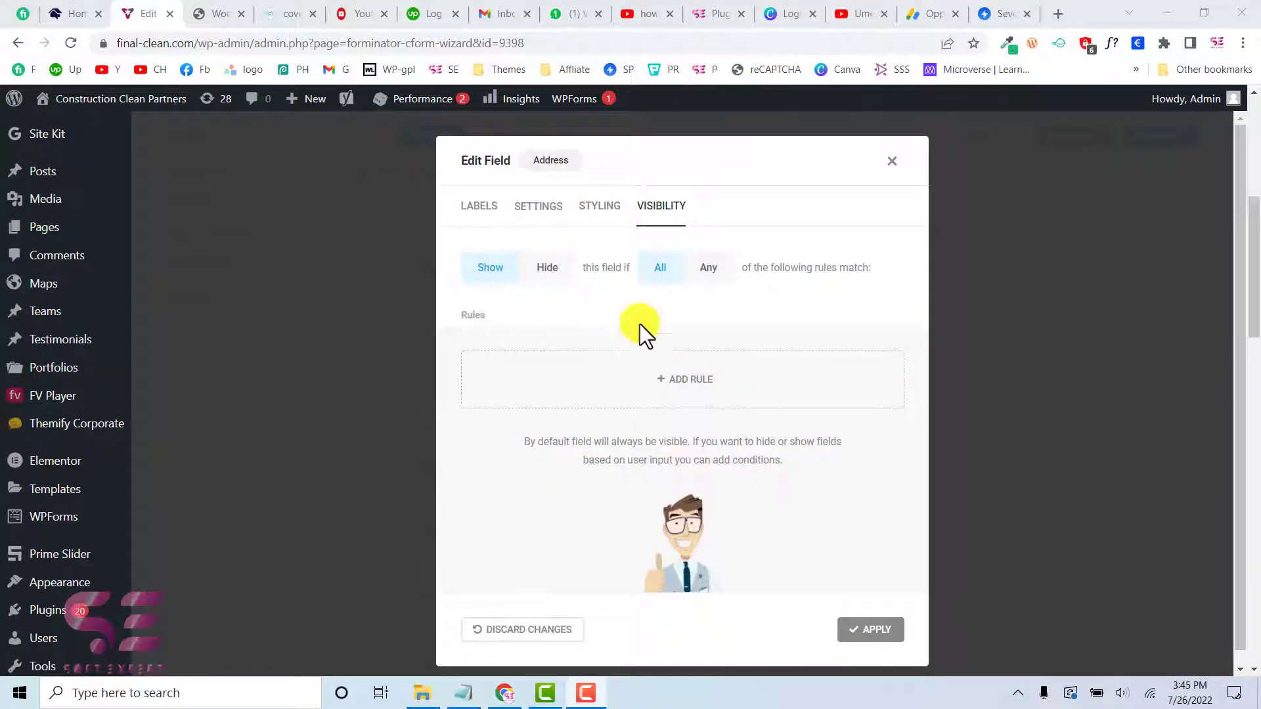
pyautogui.click(690, 388)
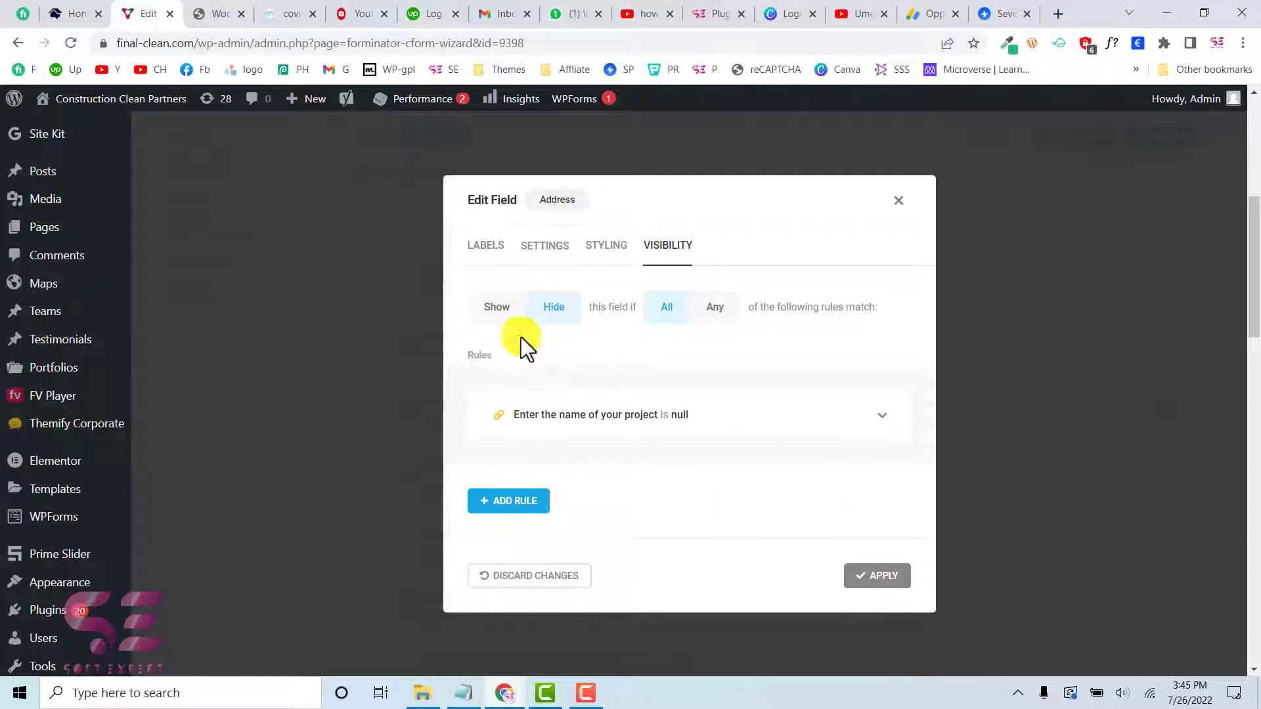
pyautogui.click(507, 321)
pyautogui.click(650, 415)
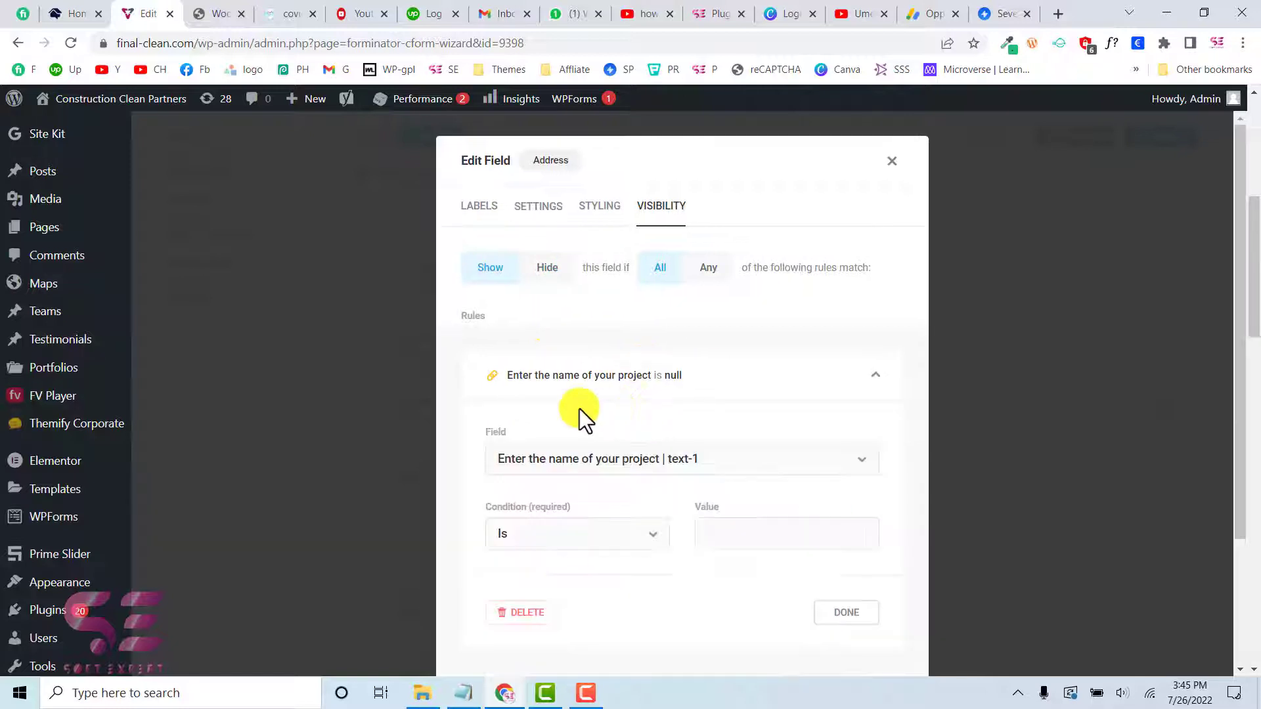
pyautogui.click(565, 428)
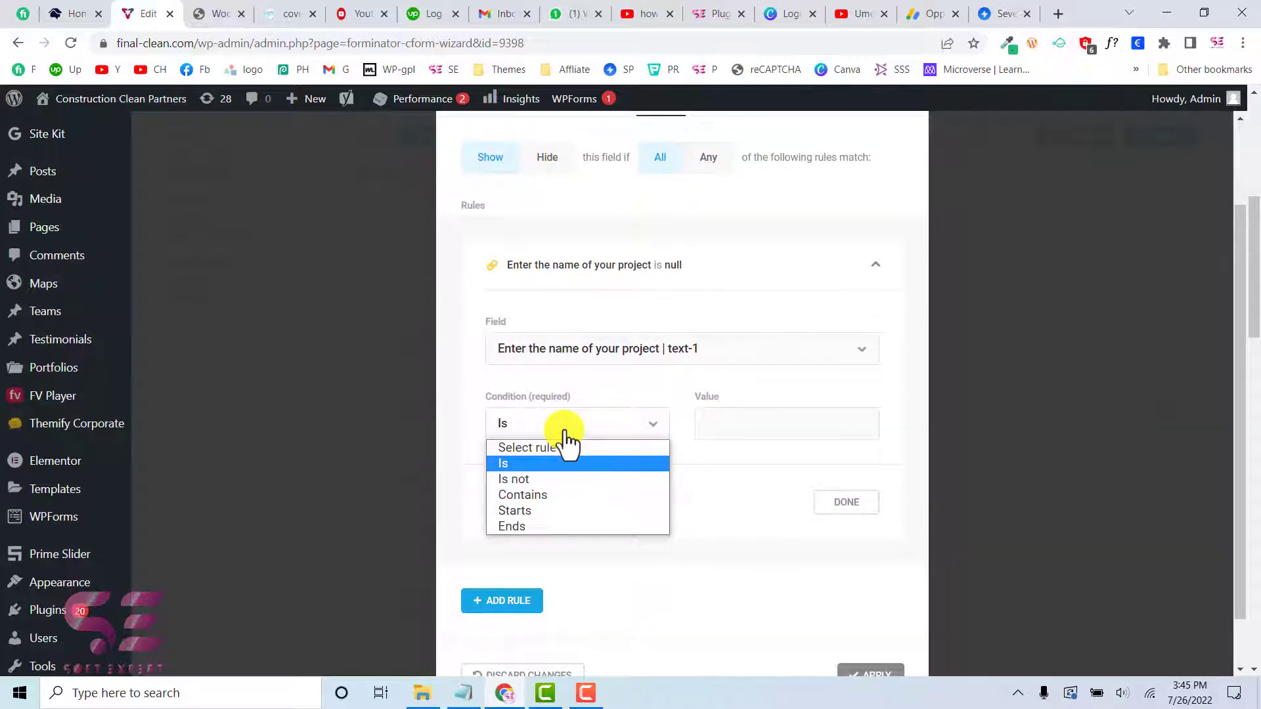
pyautogui.click(721, 422)
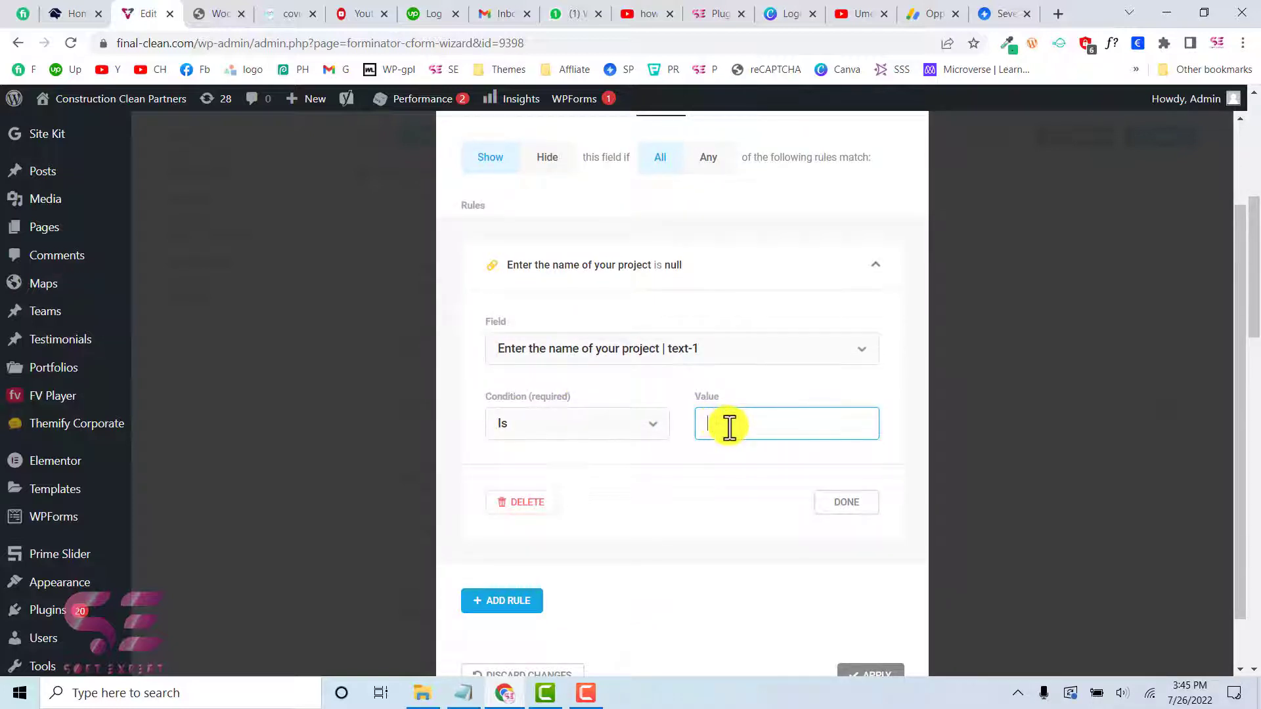
pyautogui.write('name')
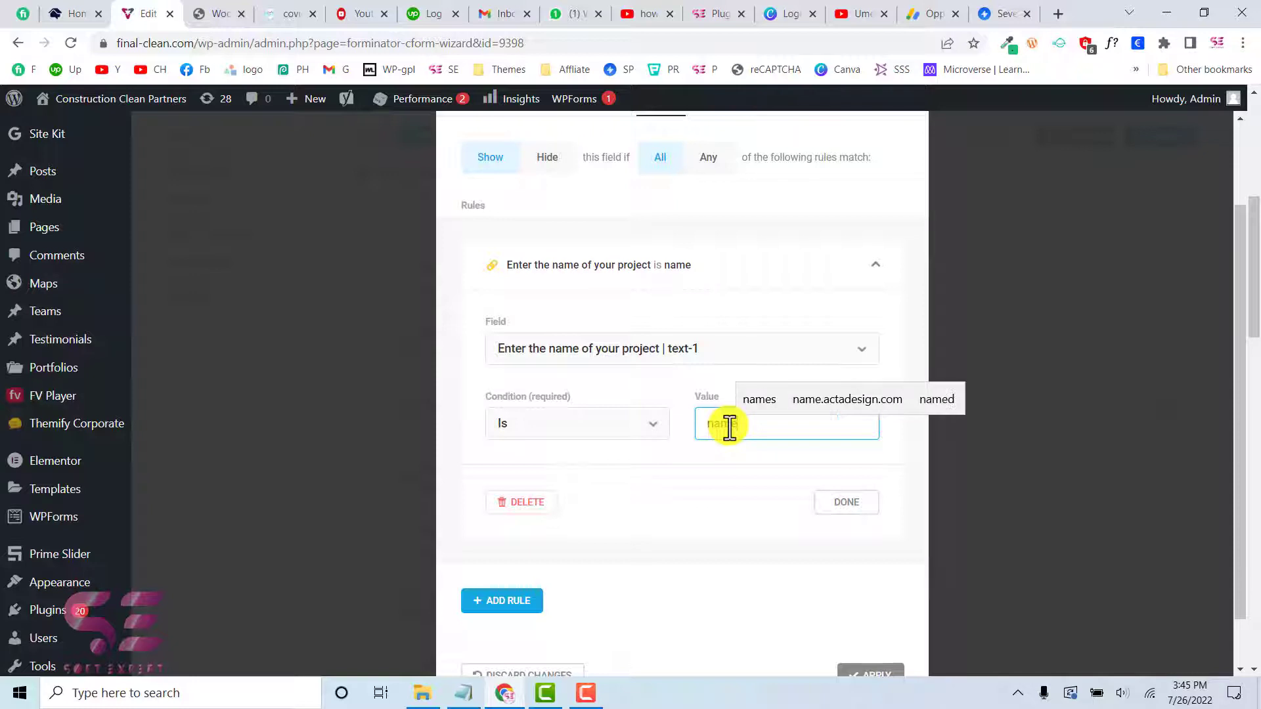
# Change the visibility rule's condition to "Is not" and select its value text.
pyautogui.click(668, 443)
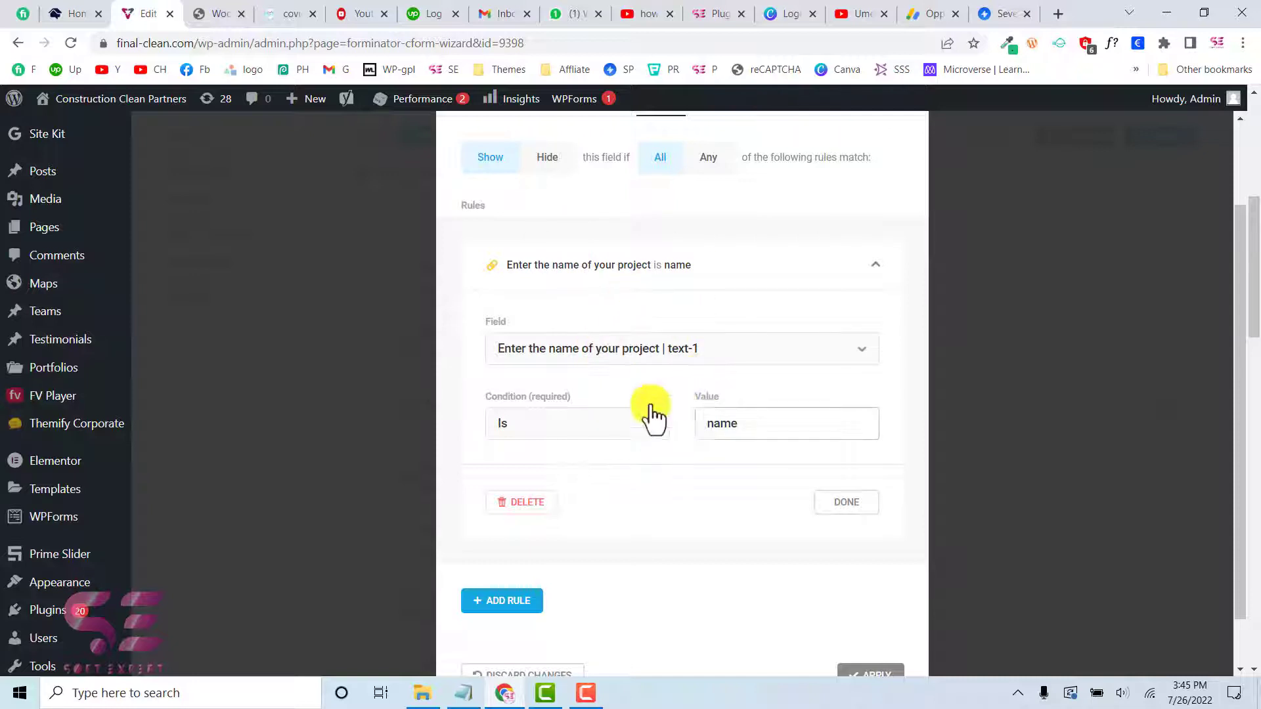
pyautogui.click(600, 422)
pyautogui.click(517, 479)
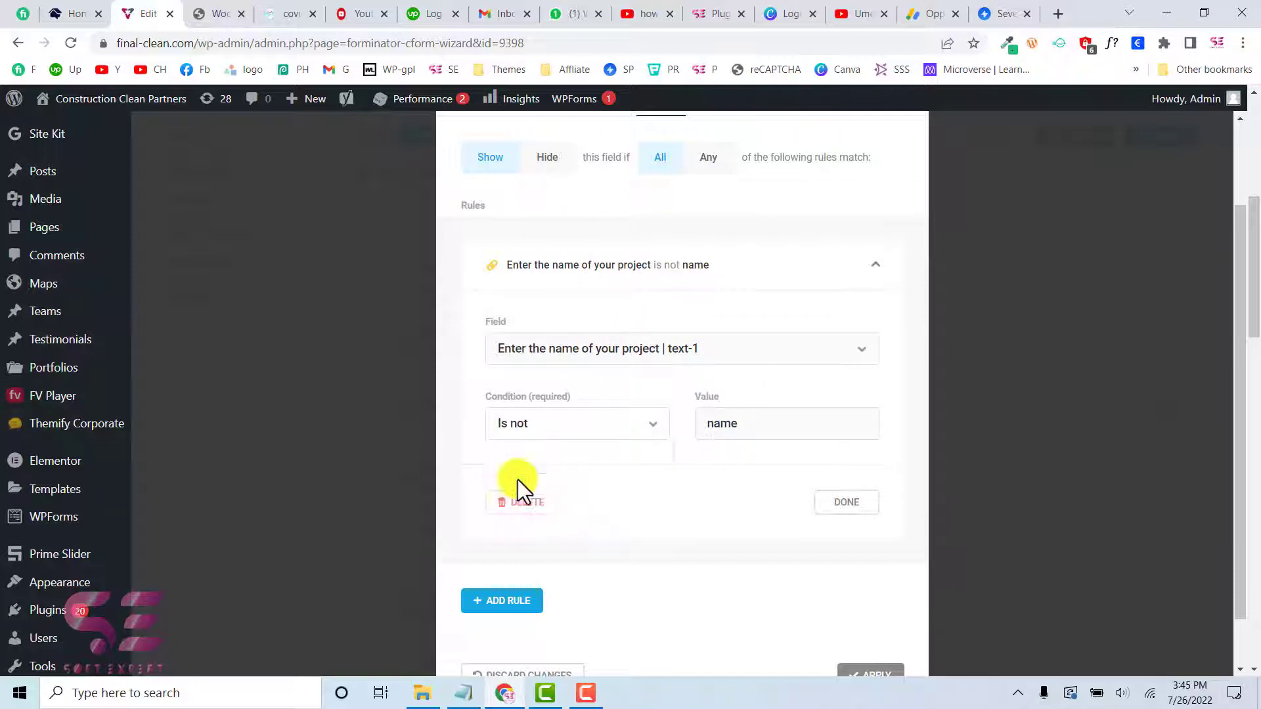
pyautogui.click(762, 430)
pyautogui.doubleClick(717, 434)
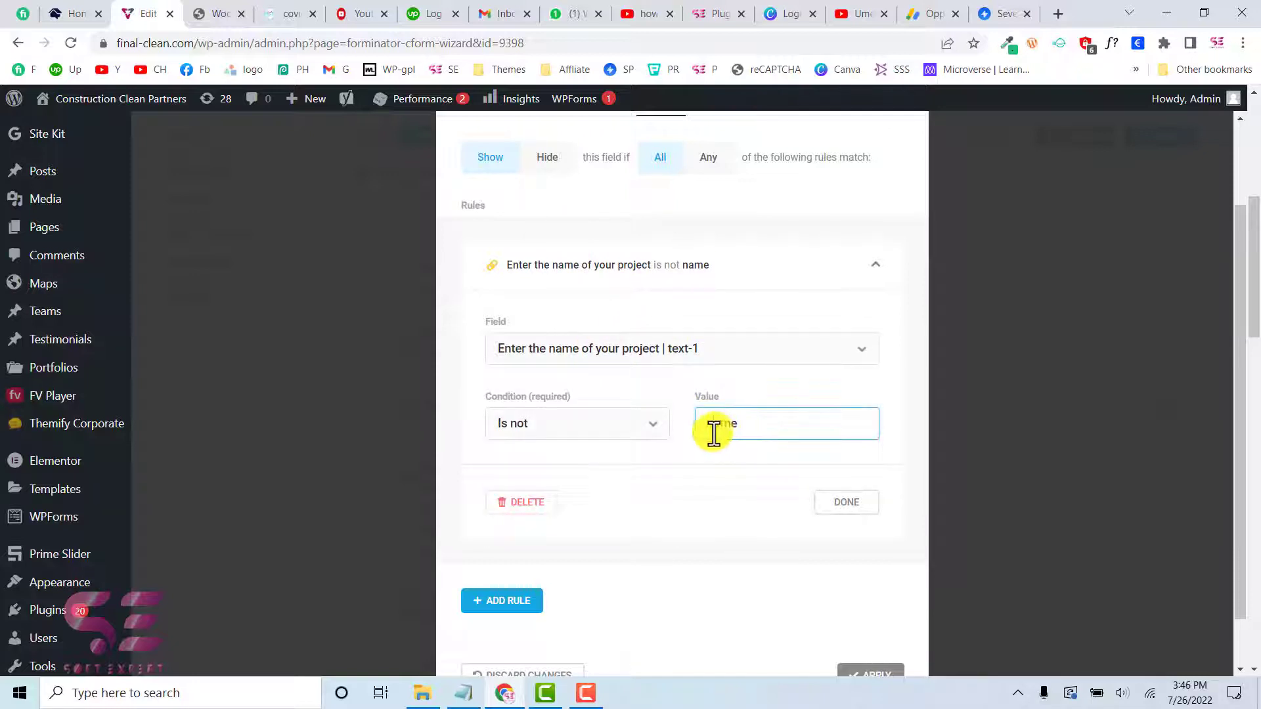
pyautogui.doubleClick(719, 428)
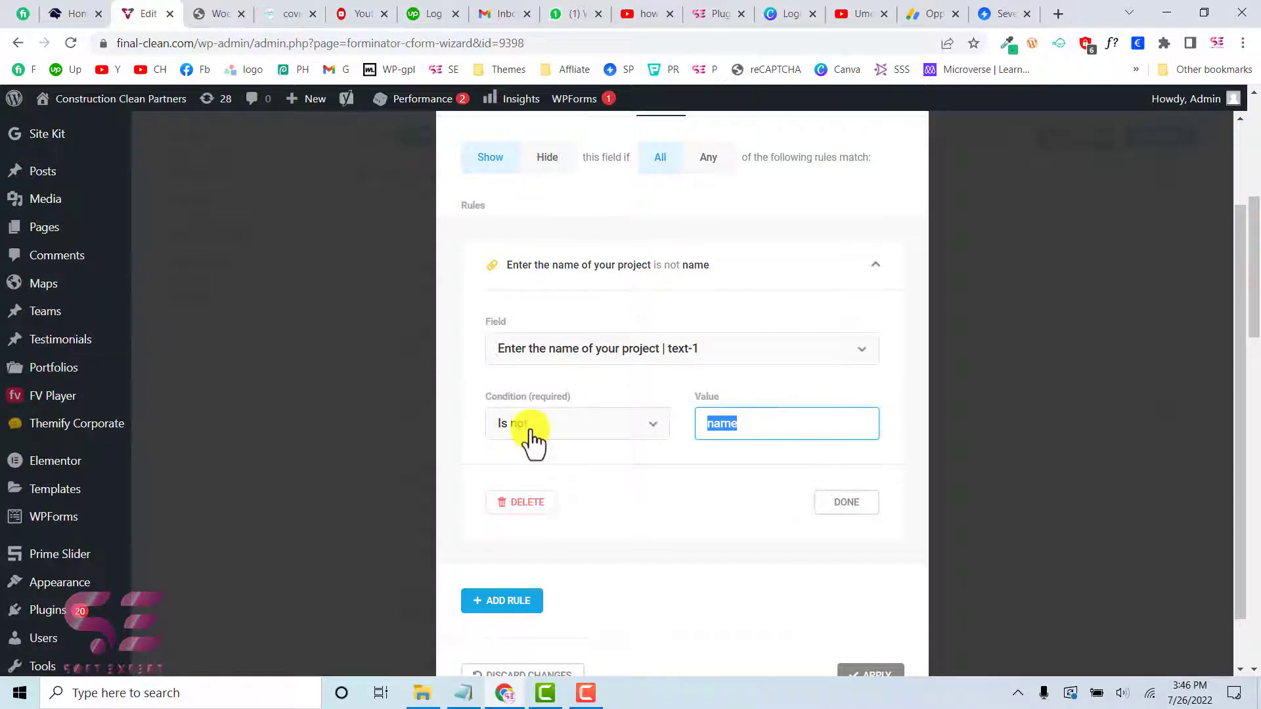
# Try the "Contains" condition on the address field's visibility rule, then delete the rule.
pyautogui.click(585, 423)
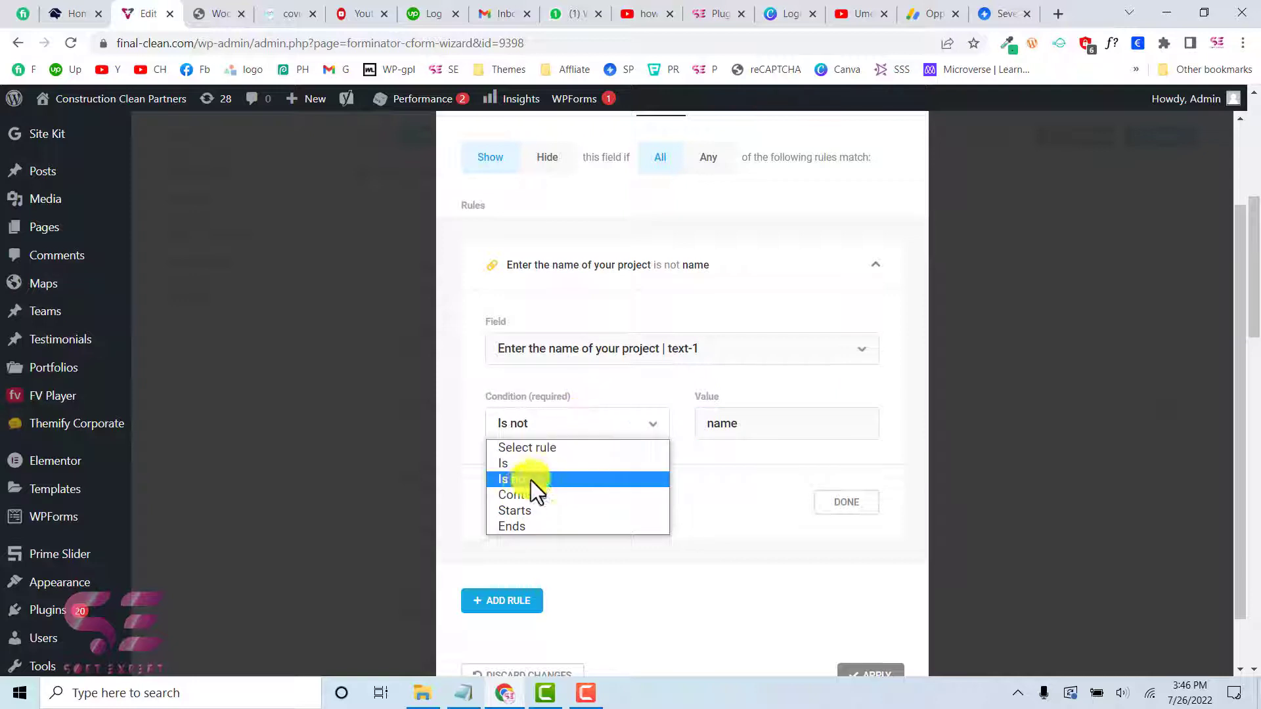
pyautogui.click(514, 495)
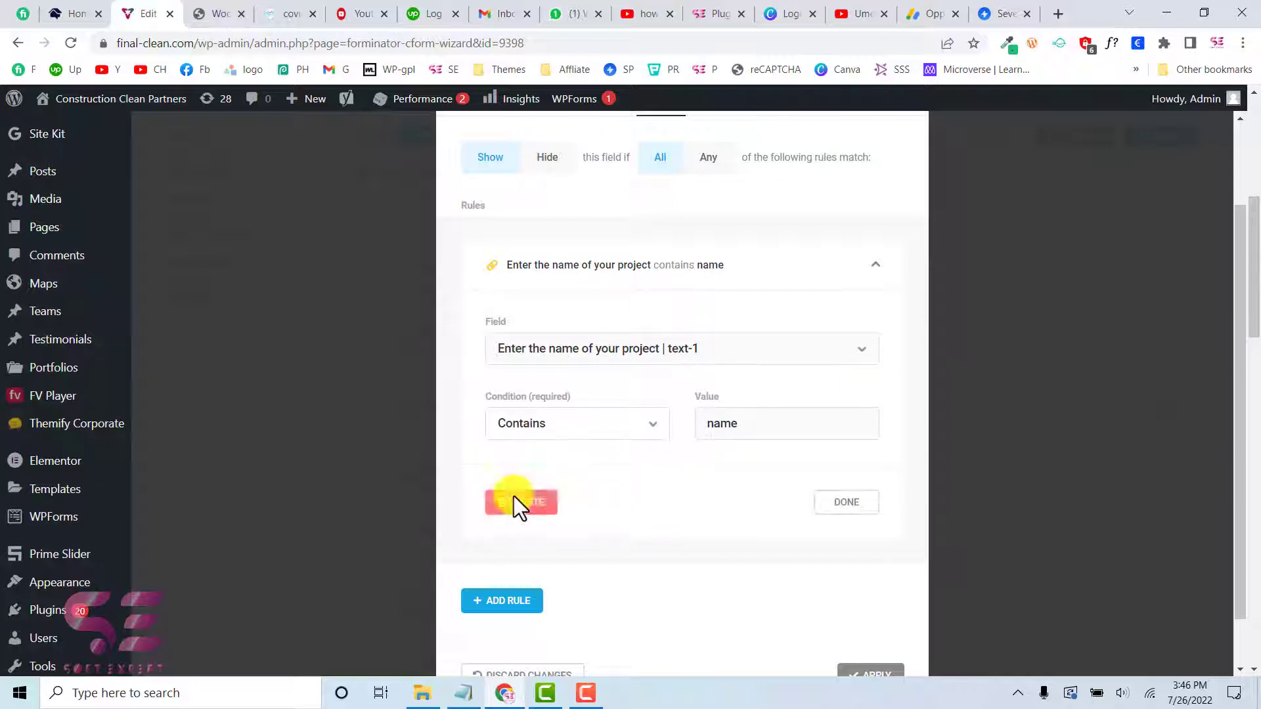
pyautogui.doubleClick(749, 422)
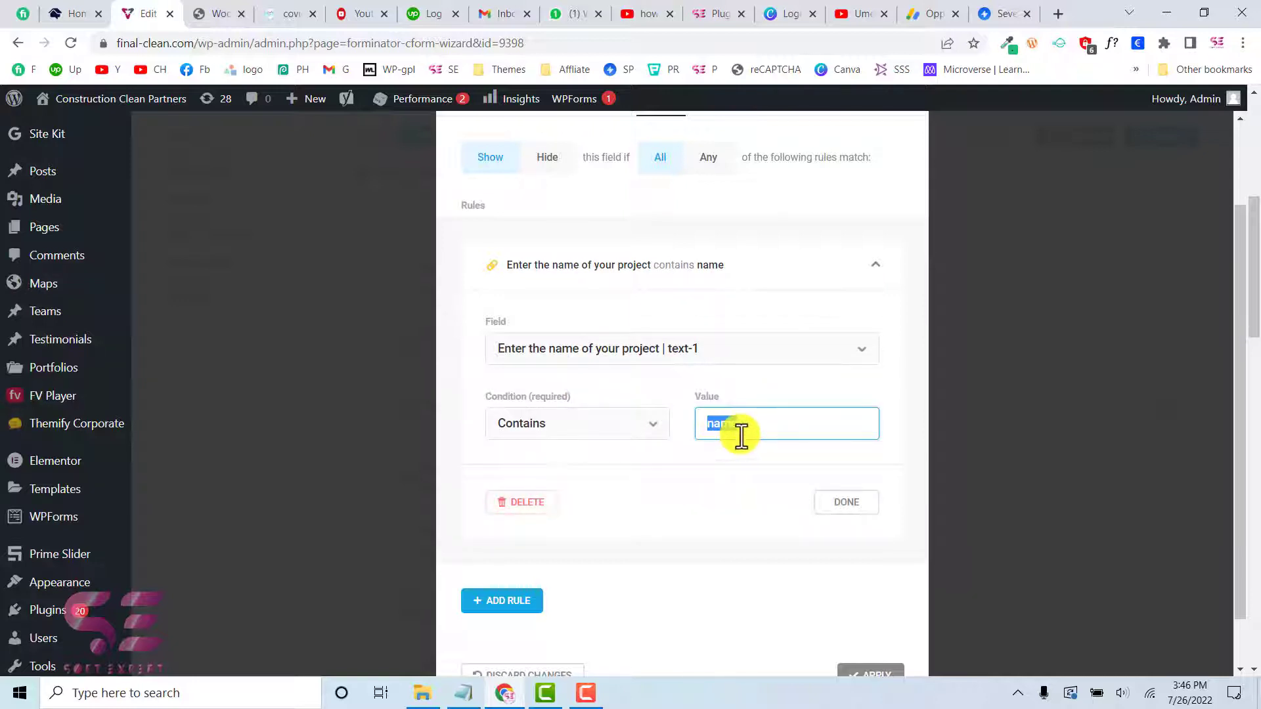
pyautogui.click(563, 427)
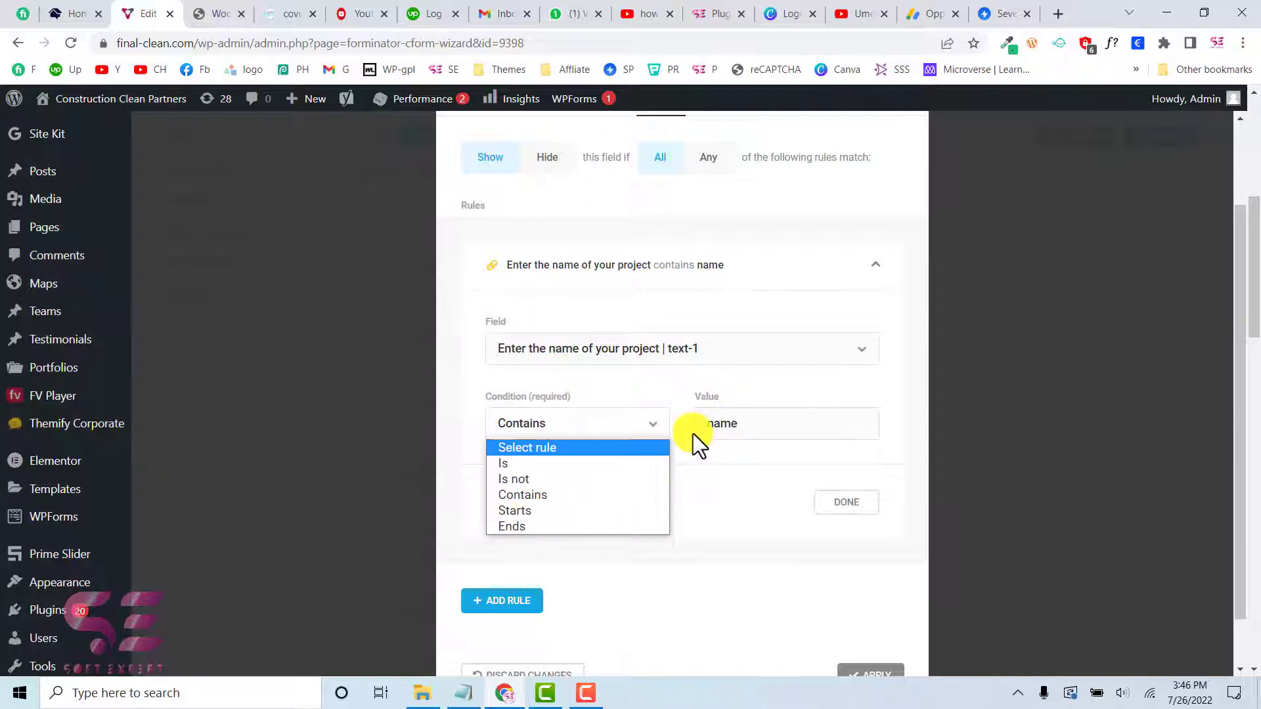
pyautogui.scroll(1, 604, 337)
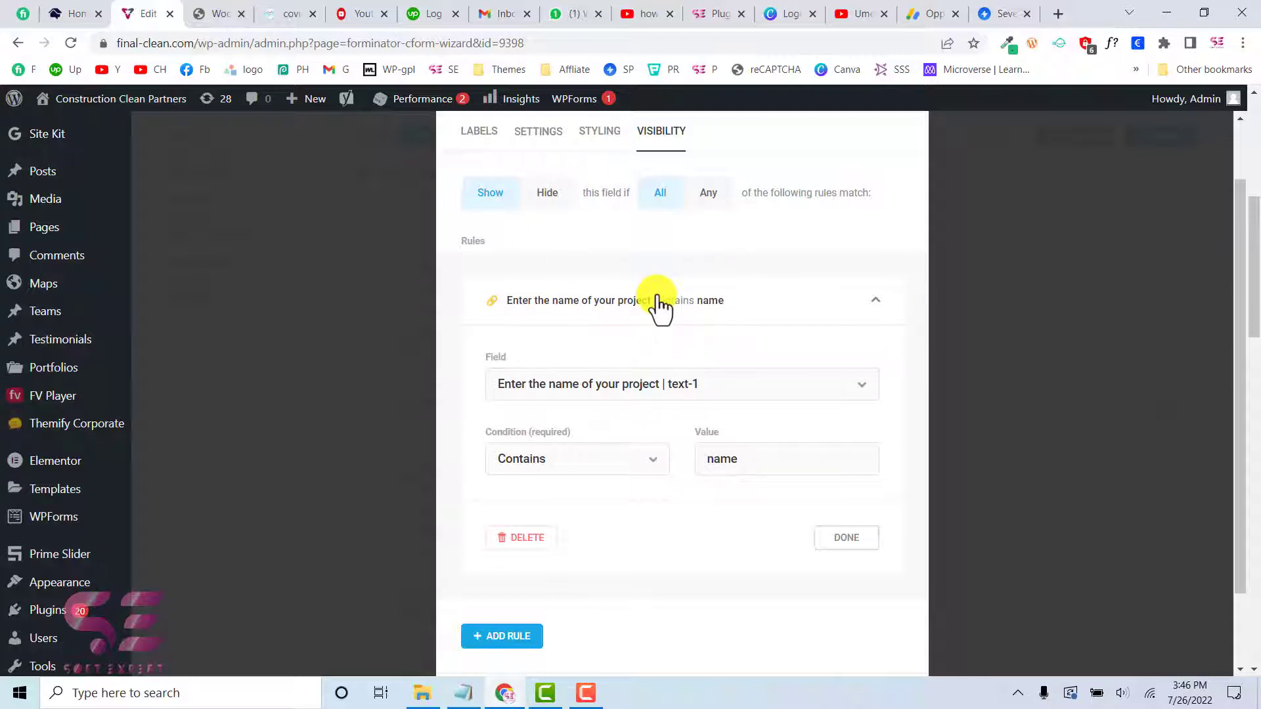
pyautogui.click(533, 538)
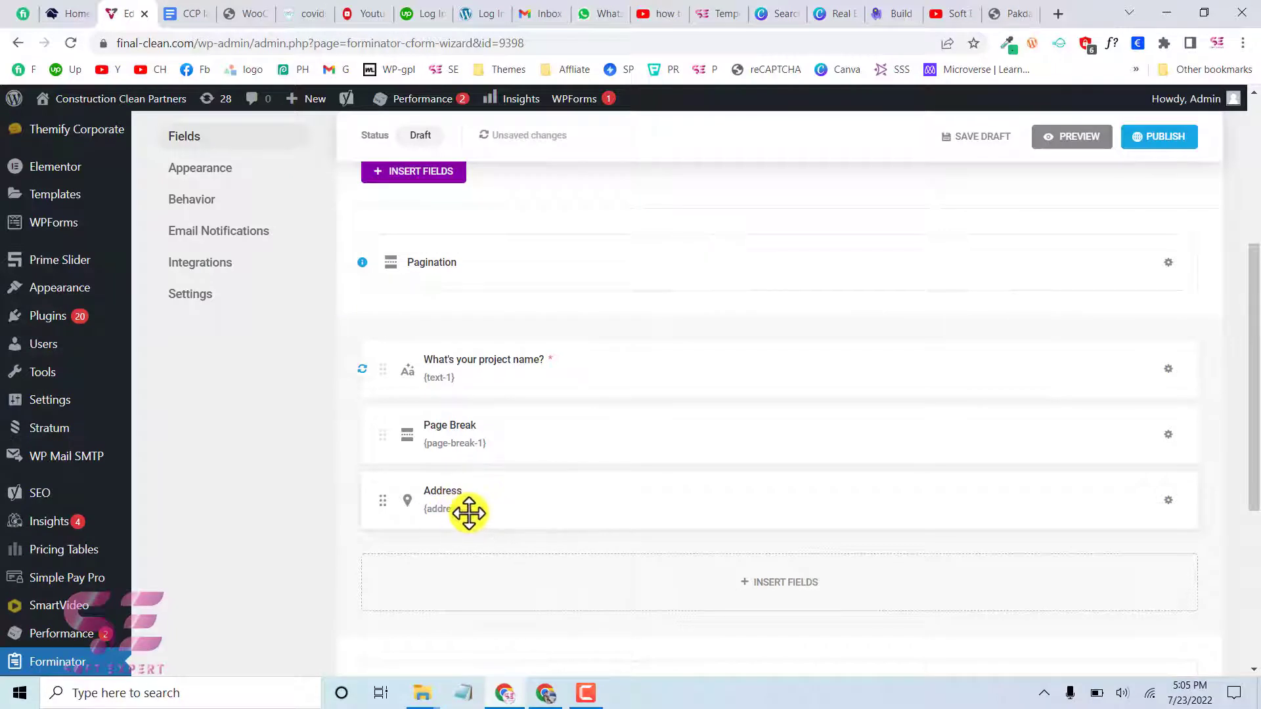
# Duplicate the page break and move the copy below the Address field.
pyautogui.scroll(-1, 549, 491)
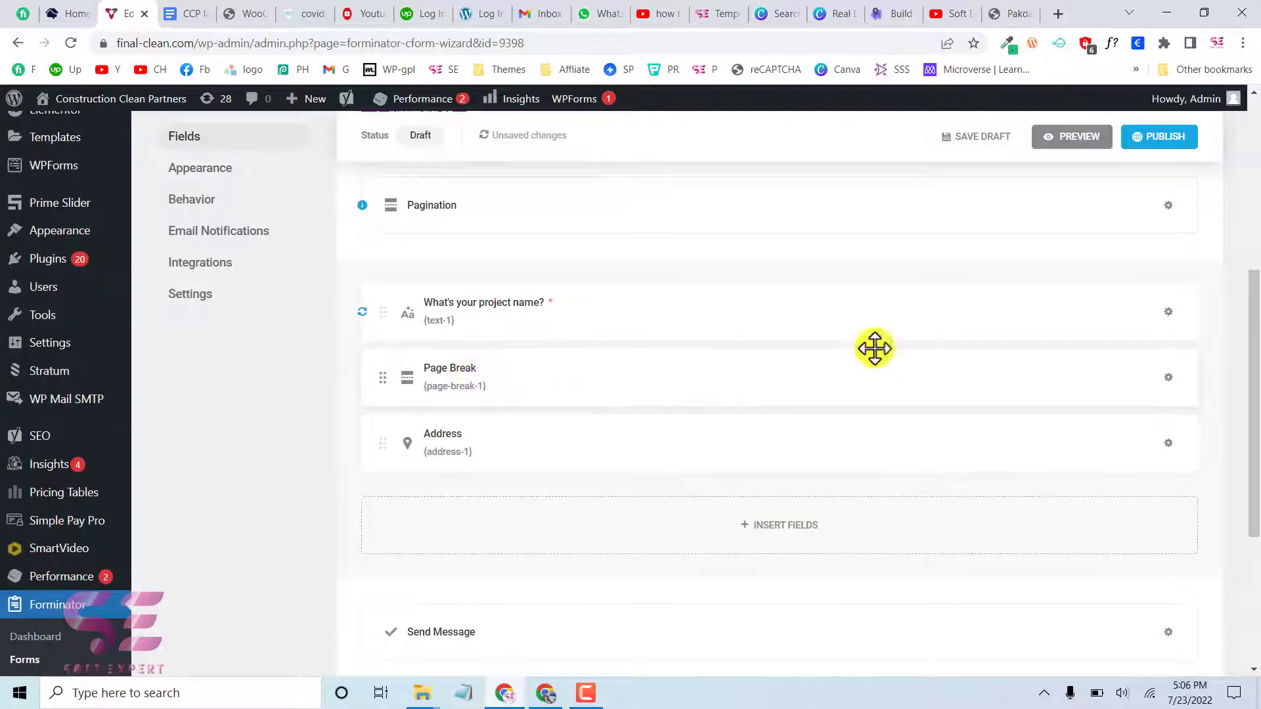
pyautogui.click(1168, 378)
pyautogui.click(1115, 428)
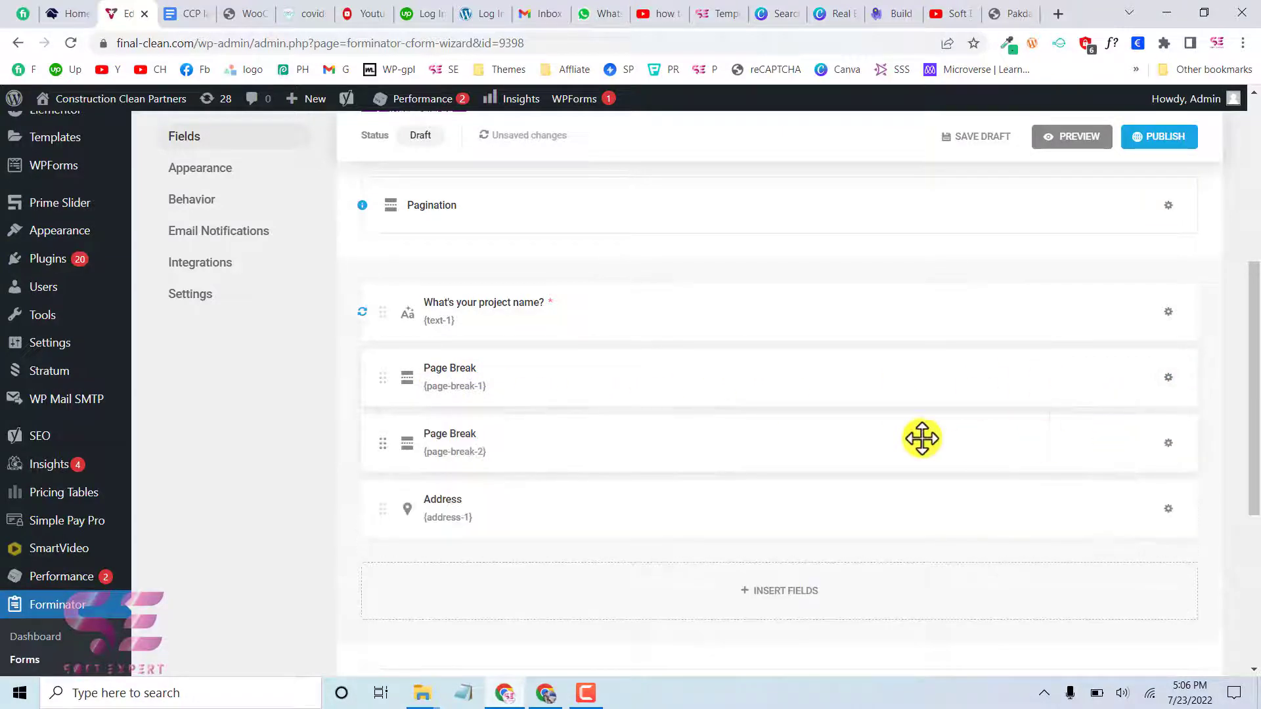
pyautogui.moveTo(650, 439); pyautogui.dragTo(644, 543)
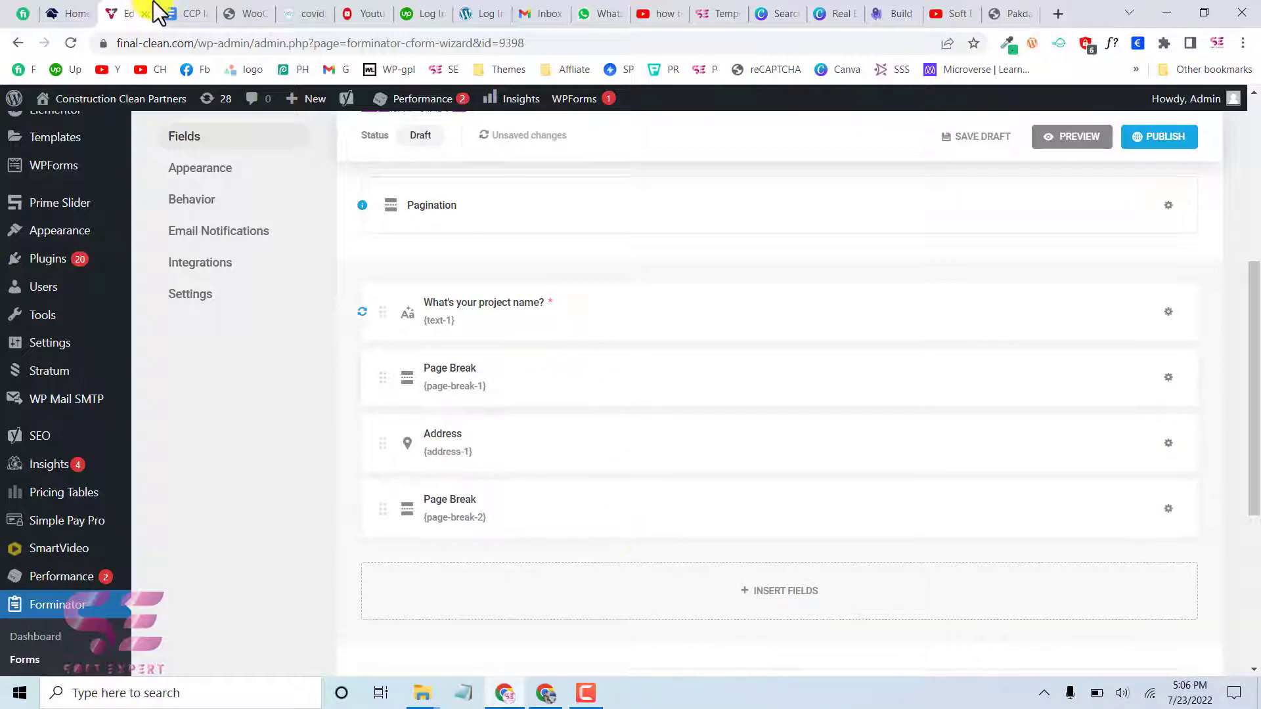
# Copy "What is the square footage" from the client's document, and duplicate the project name field, moving the copy below the second page break.
pyautogui.click(186, 13)
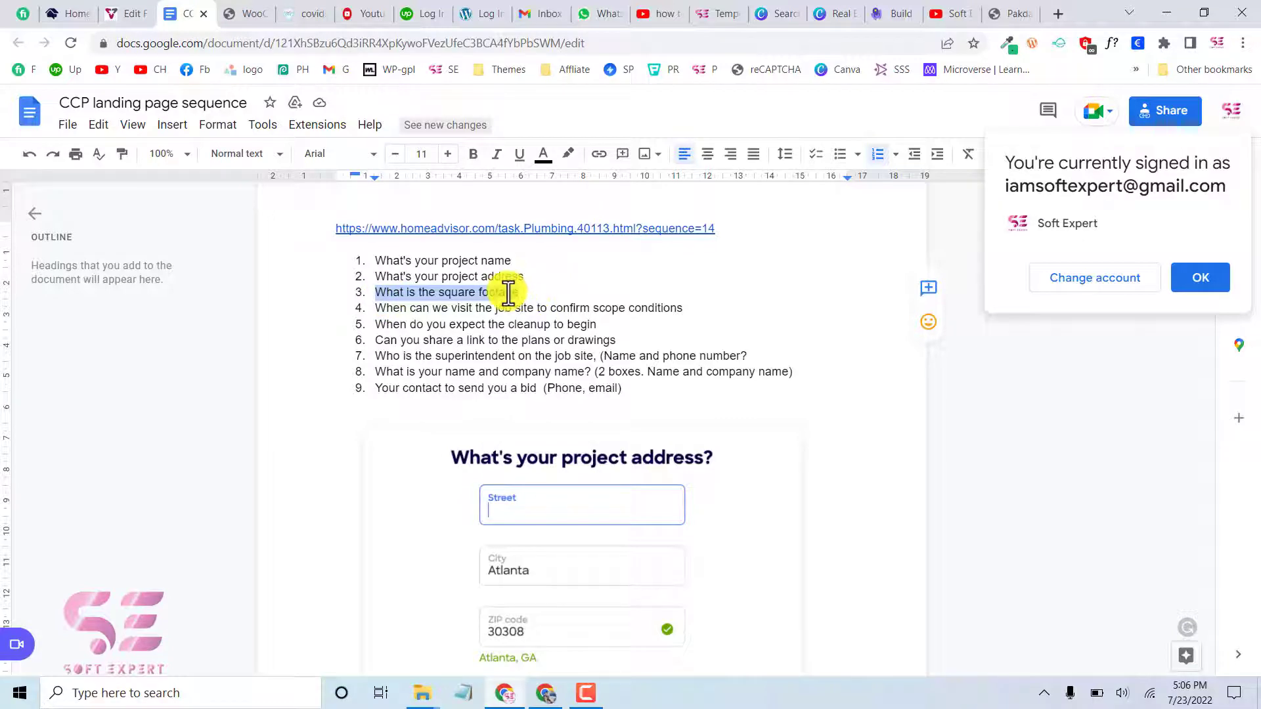
pyautogui.click(128, 13)
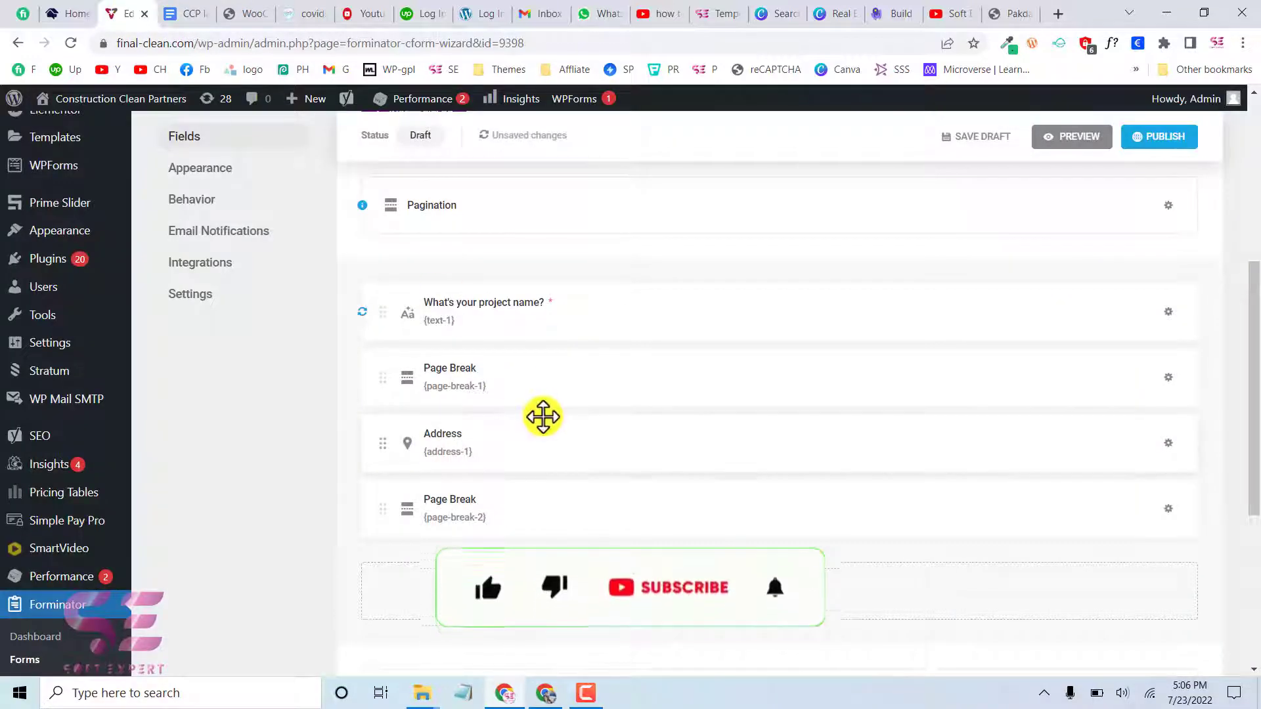
pyautogui.click(1172, 315)
pyautogui.click(1109, 389)
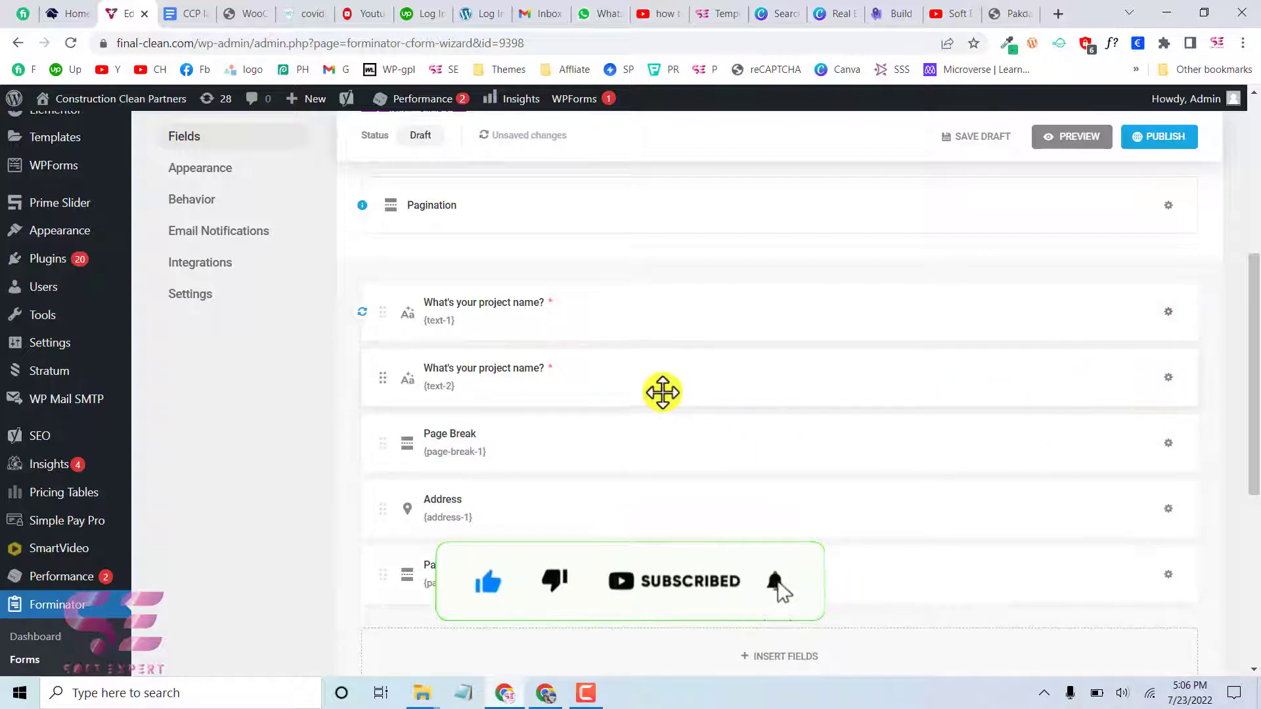
pyautogui.moveTo(662, 392); pyautogui.dragTo(642, 634)
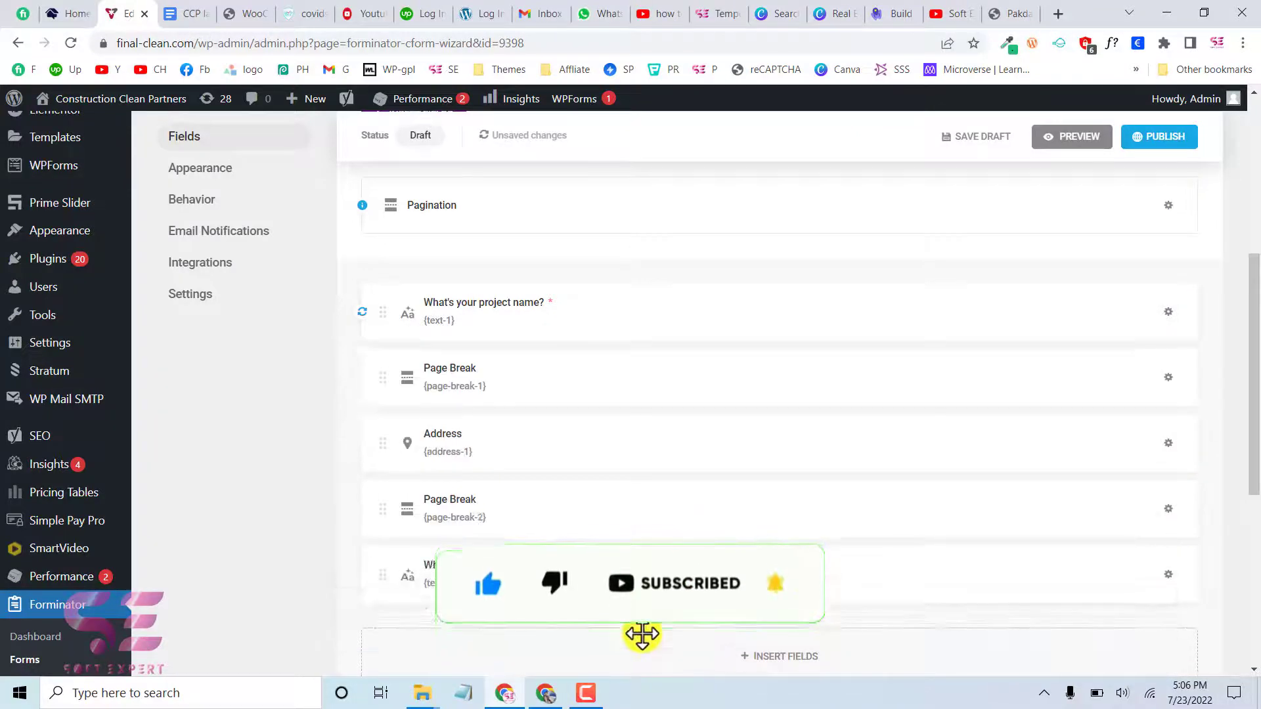
# Set the duplicated field's label to "What is the square footage" and its placeholder to "square footage...", and apply the changes.
pyautogui.scroll(-2, 642, 634)
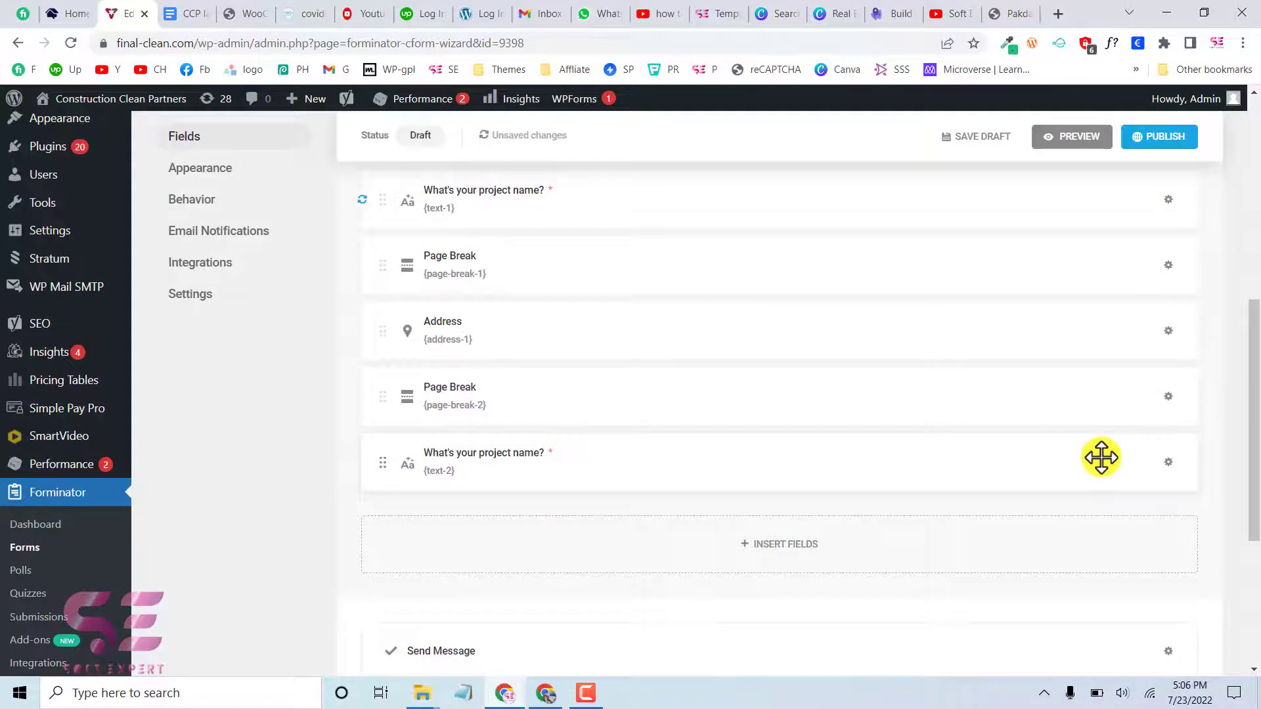
pyautogui.click(1101, 458)
pyautogui.moveTo(632, 336); pyautogui.dragTo(458, 336)
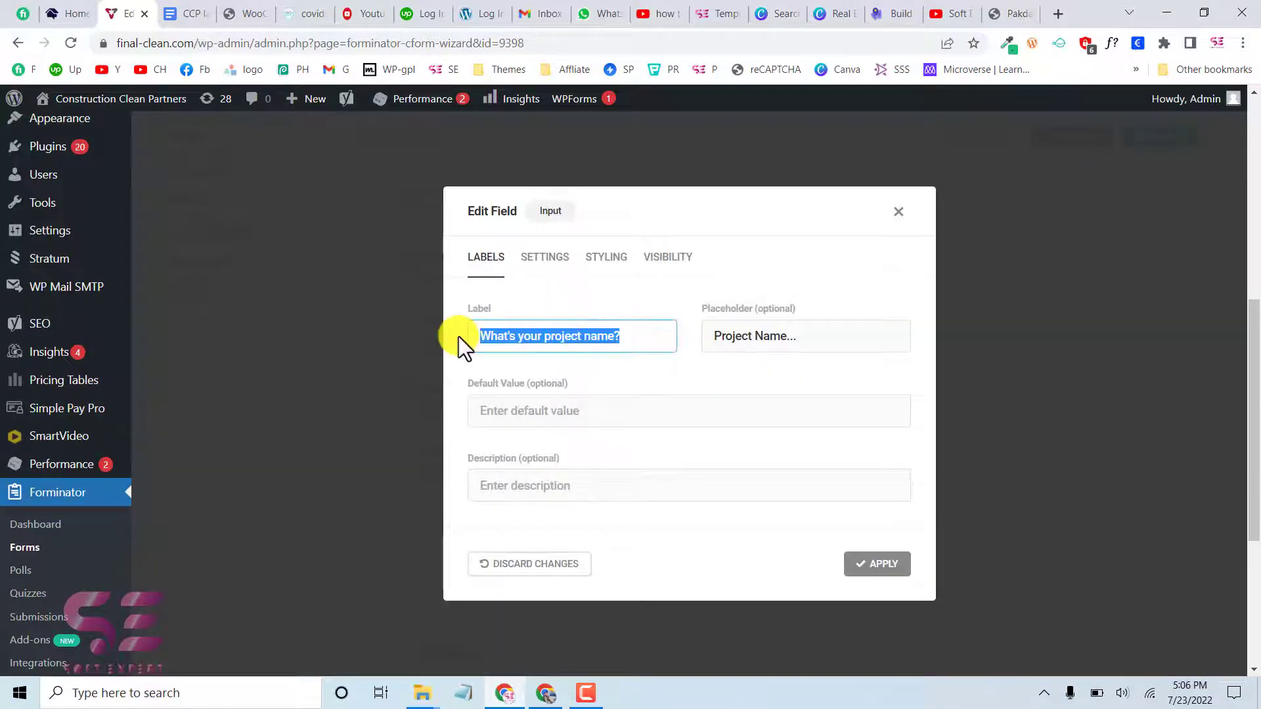
pyautogui.write('What is the square footage')
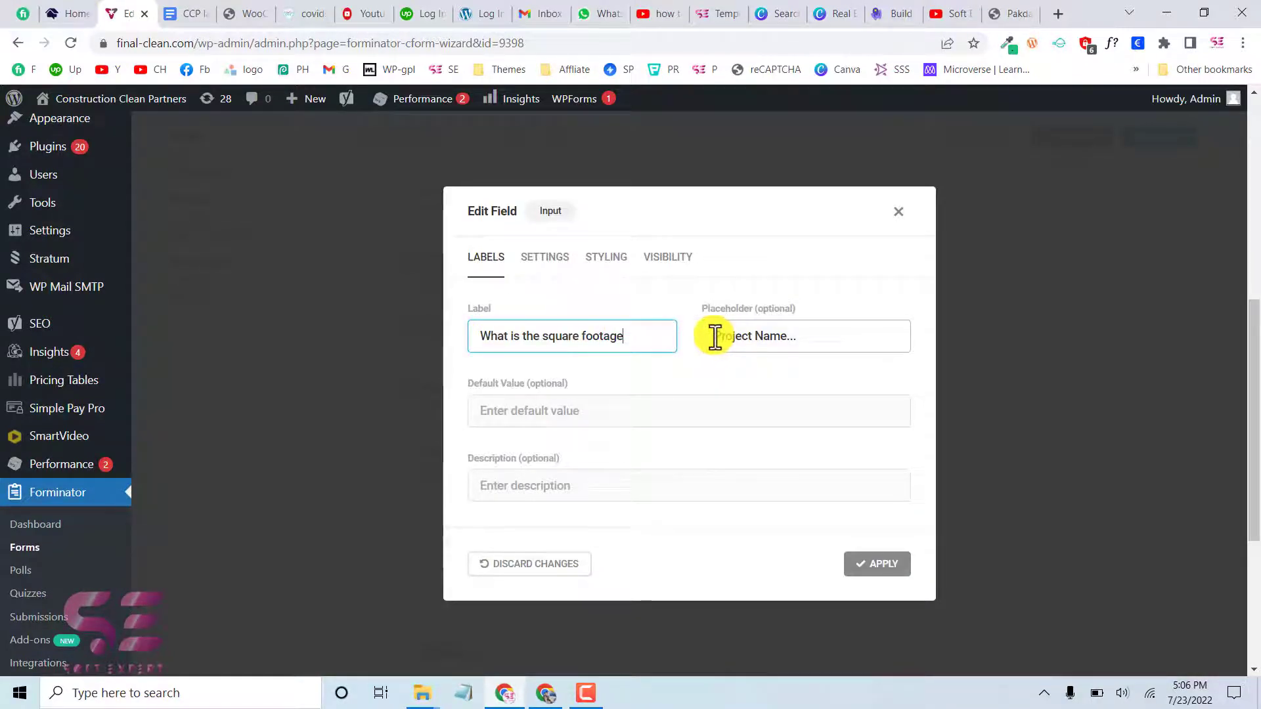
pyautogui.moveTo(715, 336); pyautogui.dragTo(775, 338)
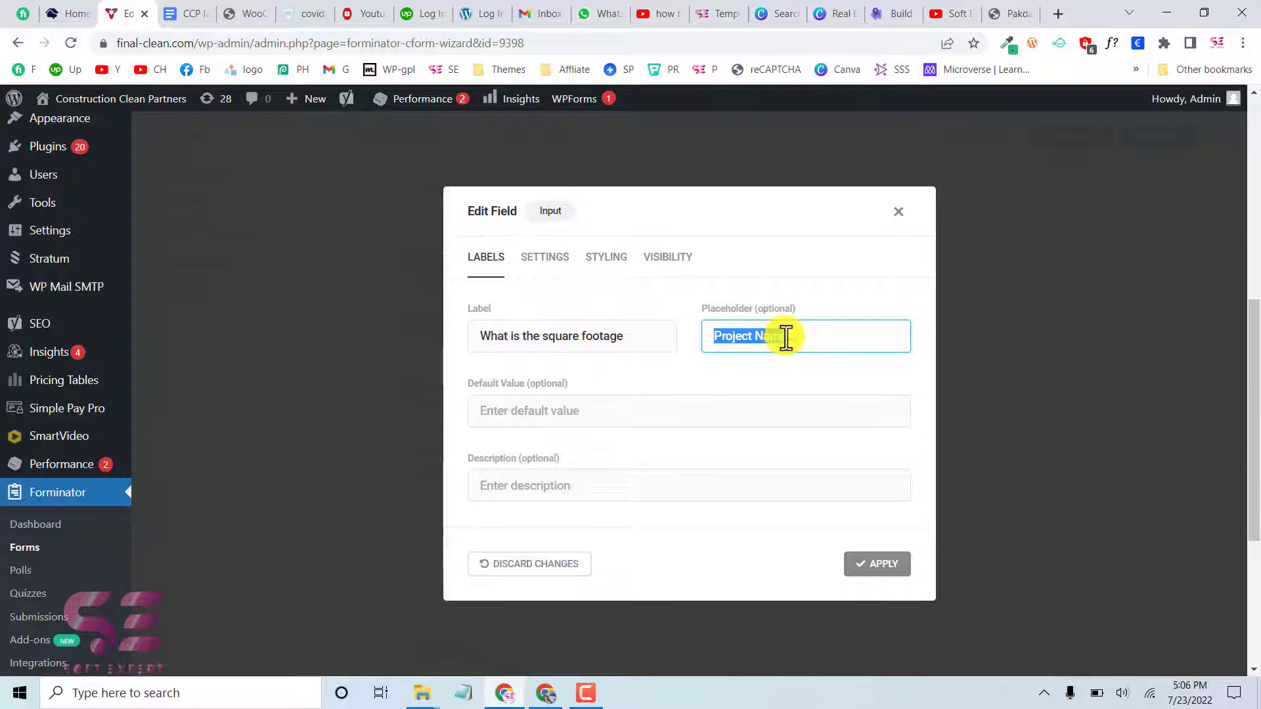
pyautogui.write('square footag')
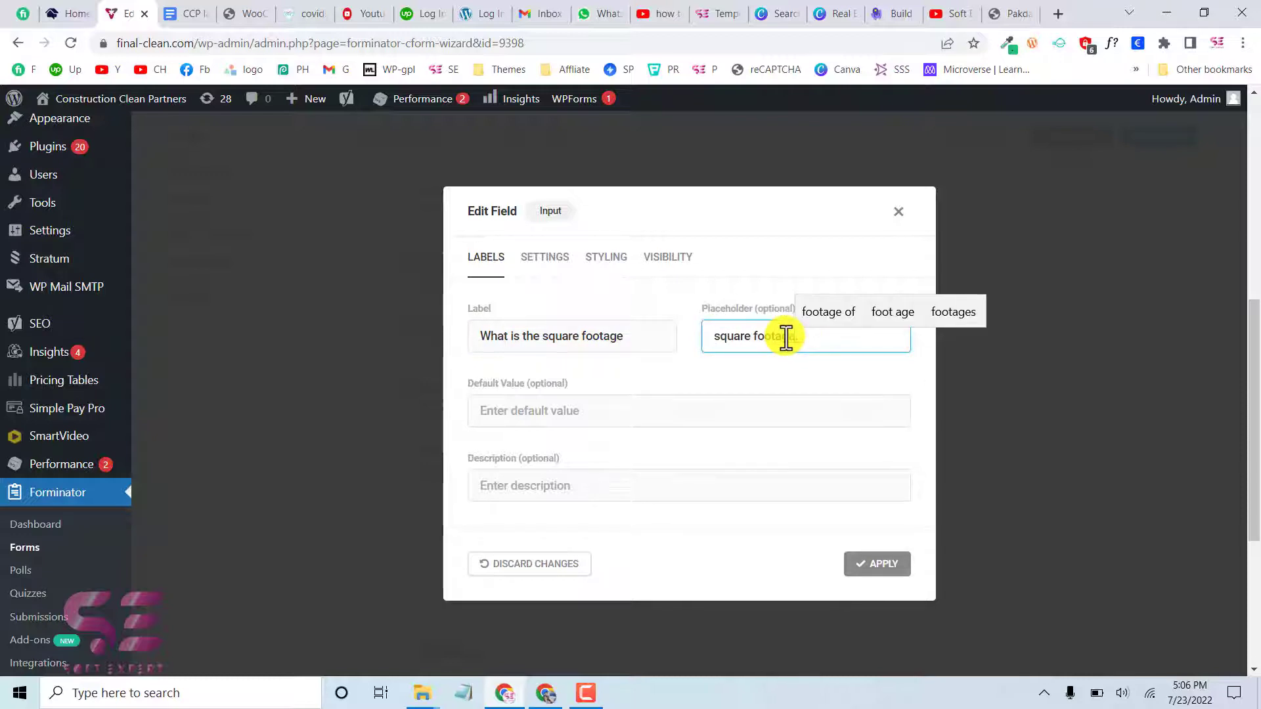
pyautogui.write('e...')
pyautogui.click(541, 262)
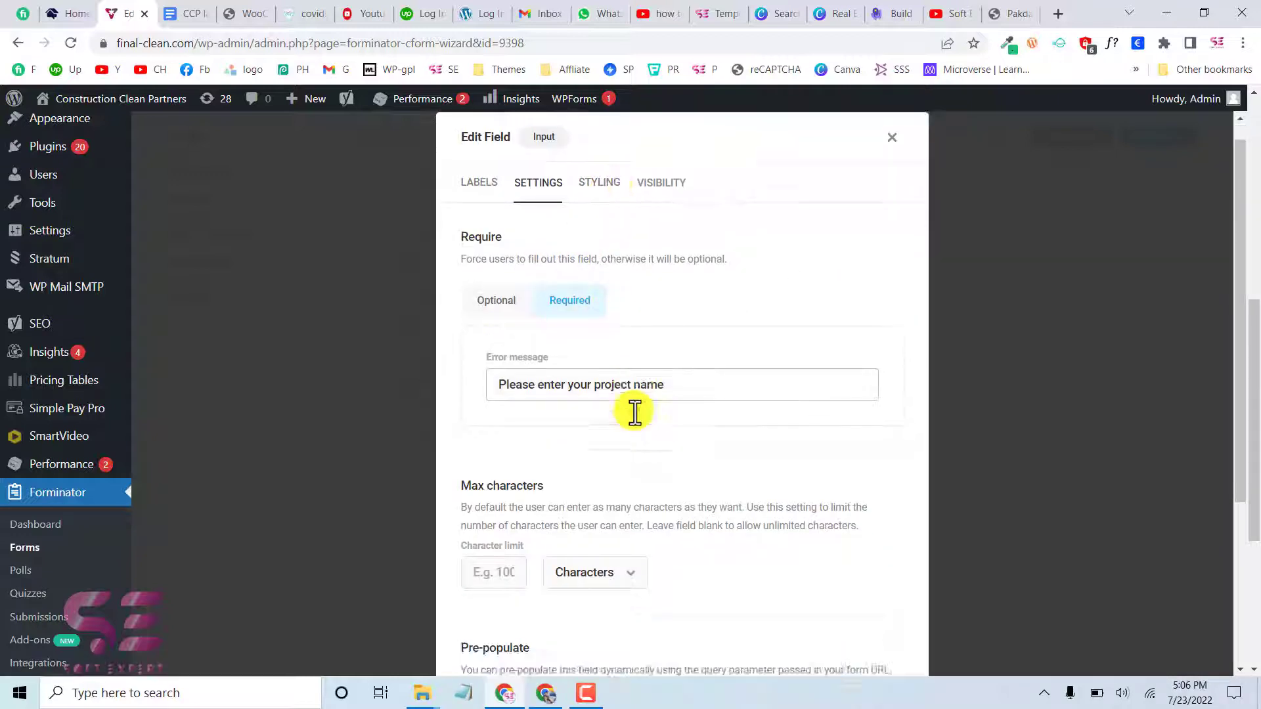
pyautogui.scroll(-4, 633, 414)
pyautogui.click(878, 634)
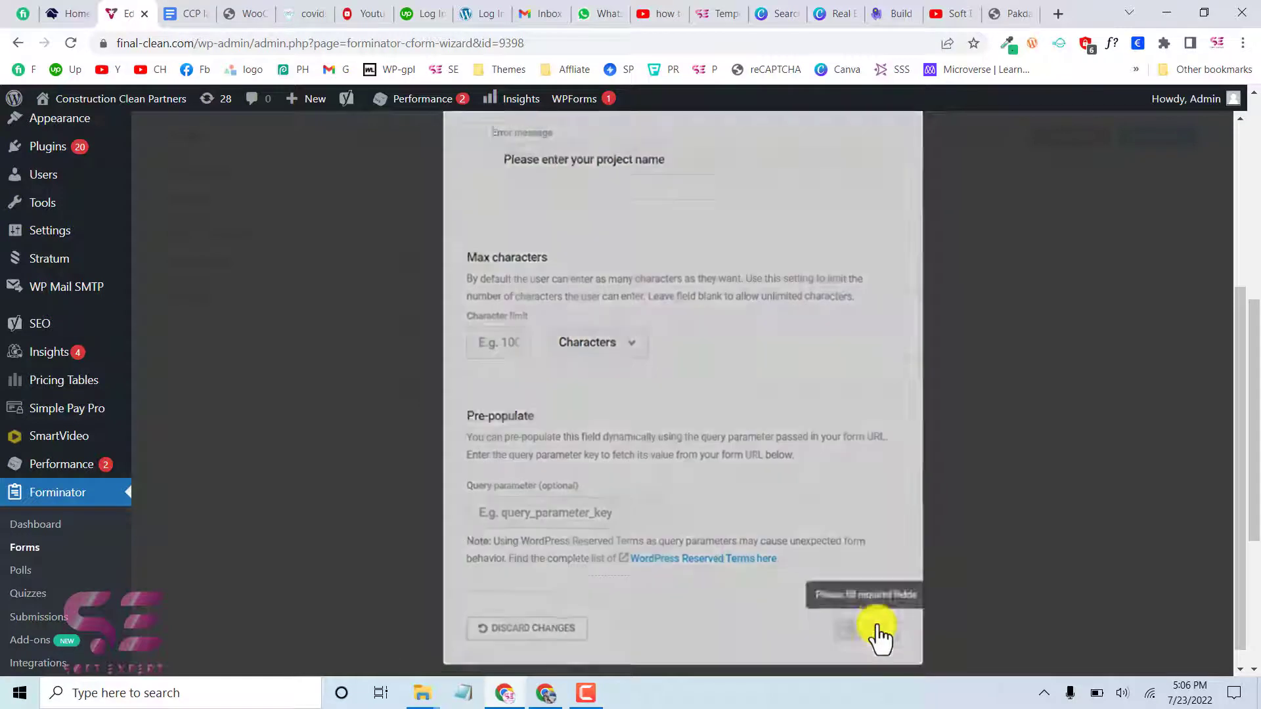
# Check the added form fields against the question list in the client's document, including the superintendent name and phone number question.
pyautogui.scroll(1, 517, 400)
pyautogui.scroll(1, 517, 399)
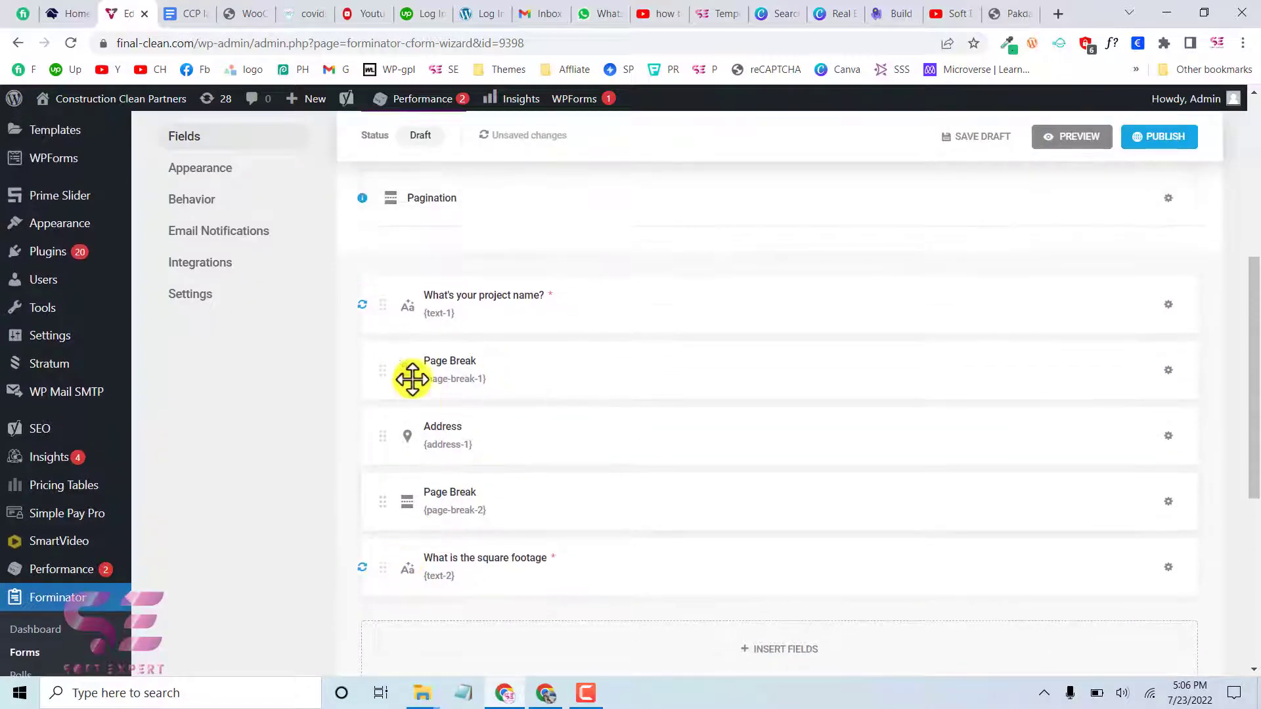
pyautogui.scroll(-2, 450, 505)
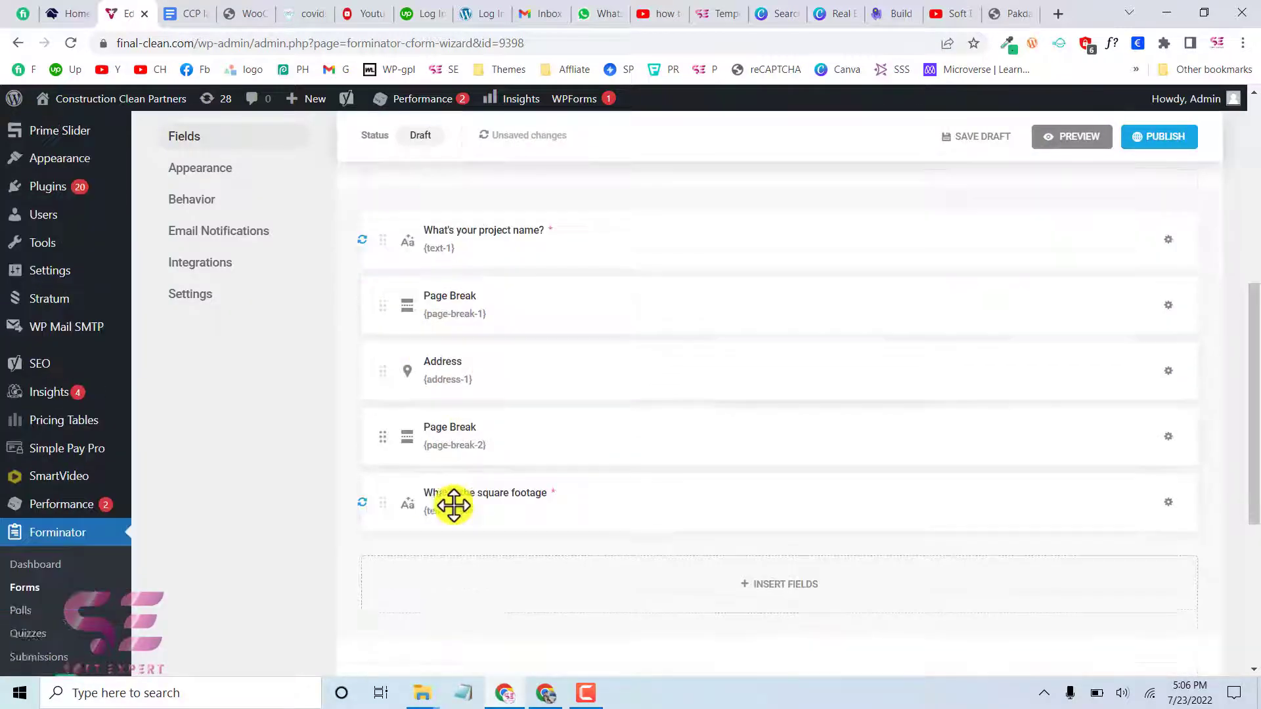
pyautogui.click(197, 13)
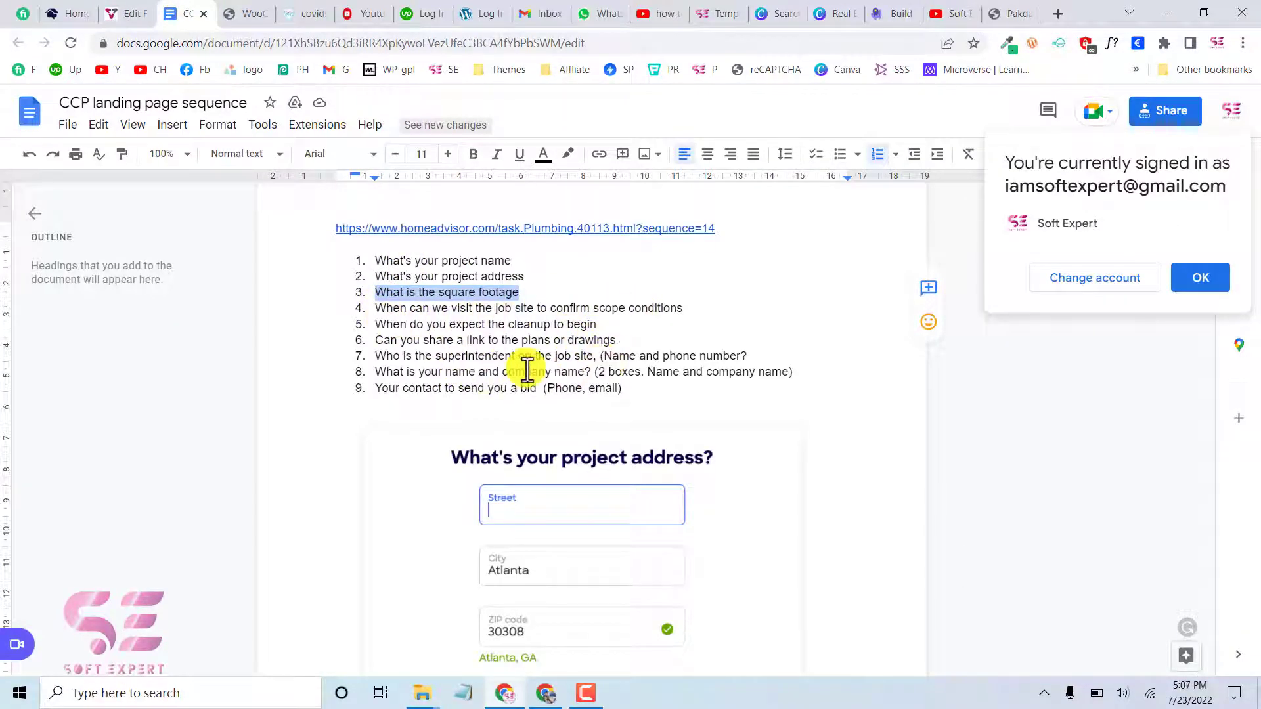
pyautogui.moveTo(373, 356); pyautogui.dragTo(607, 355)
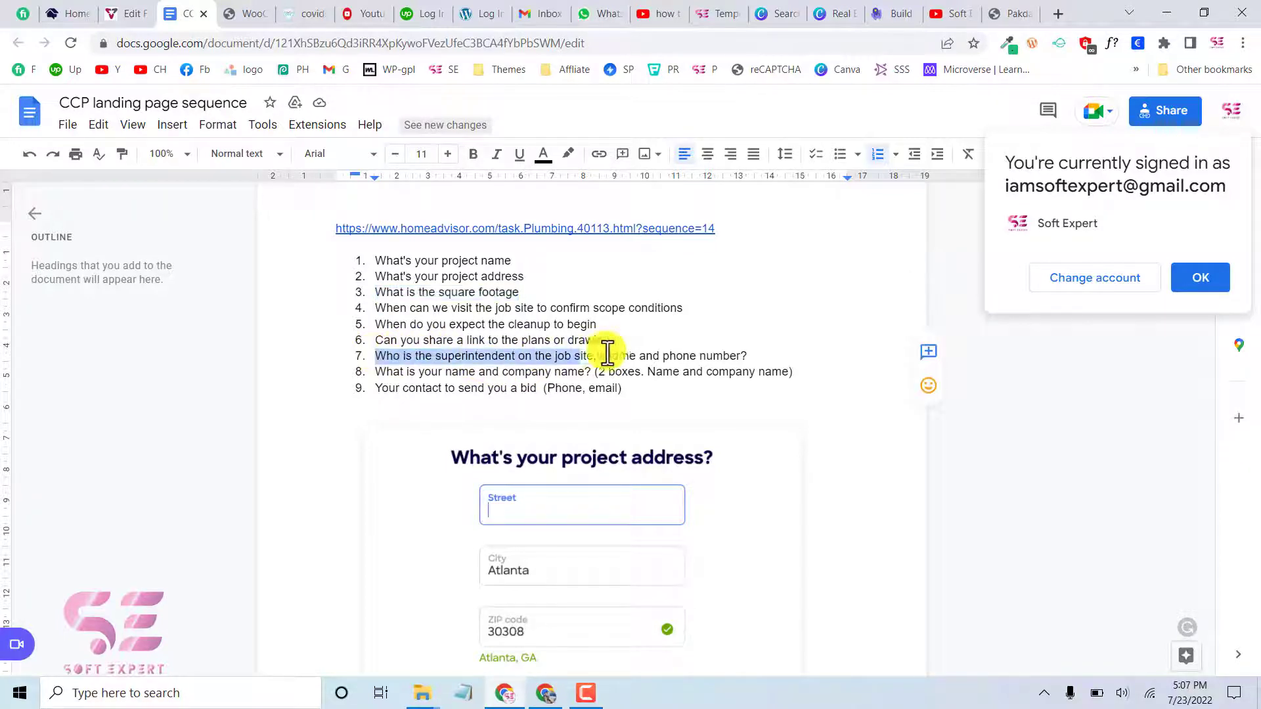
pyautogui.click(644, 356)
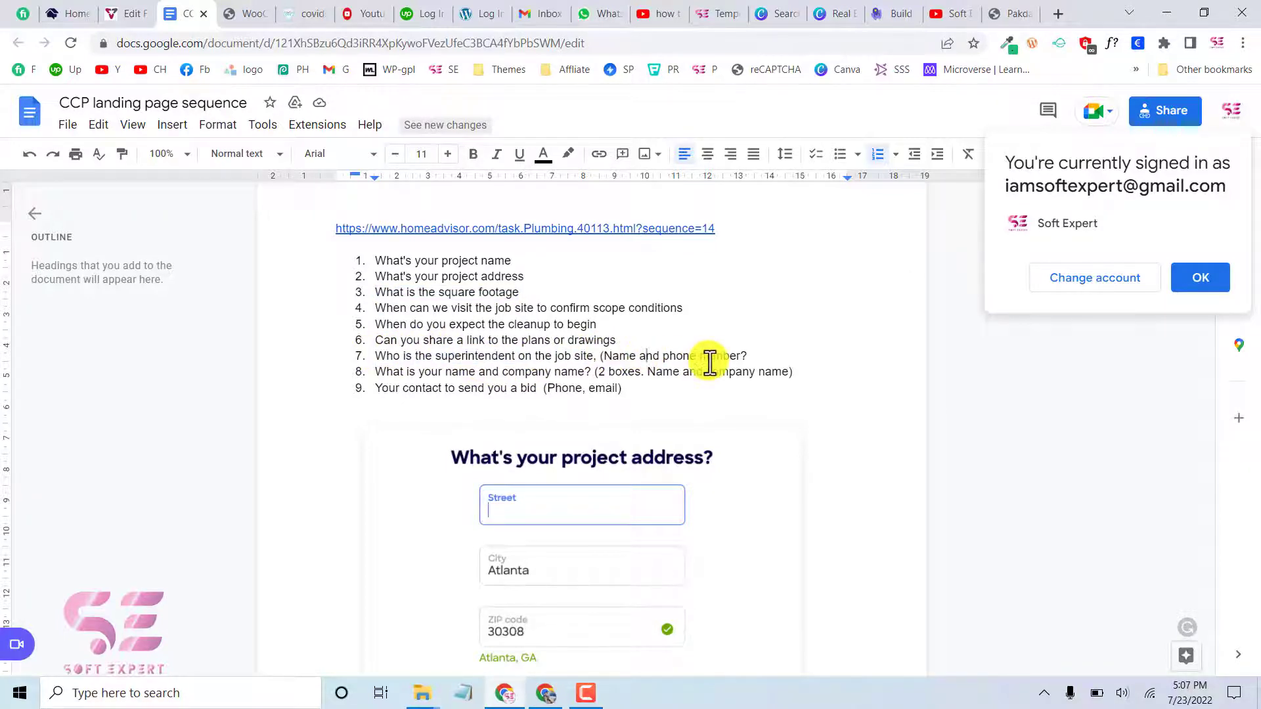
pyautogui.click(131, 12)
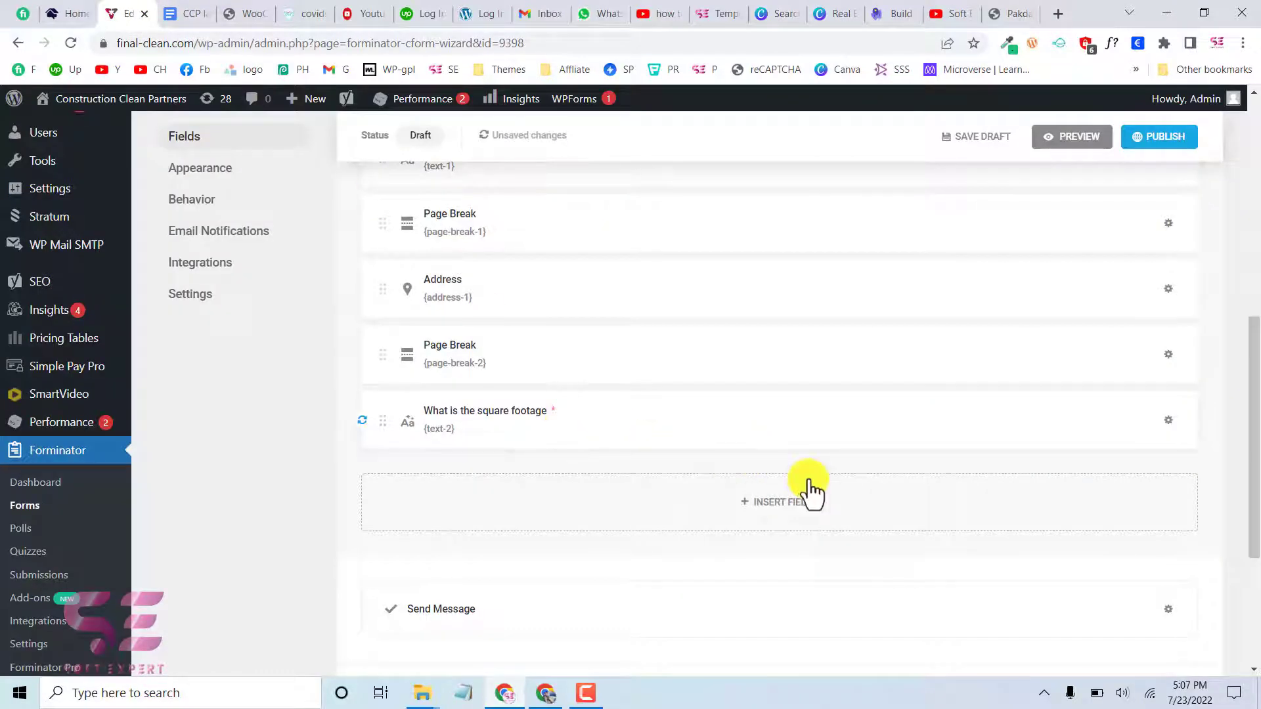
# Insert an Email field below the "What is the square footage" field.
pyautogui.click(845, 509)
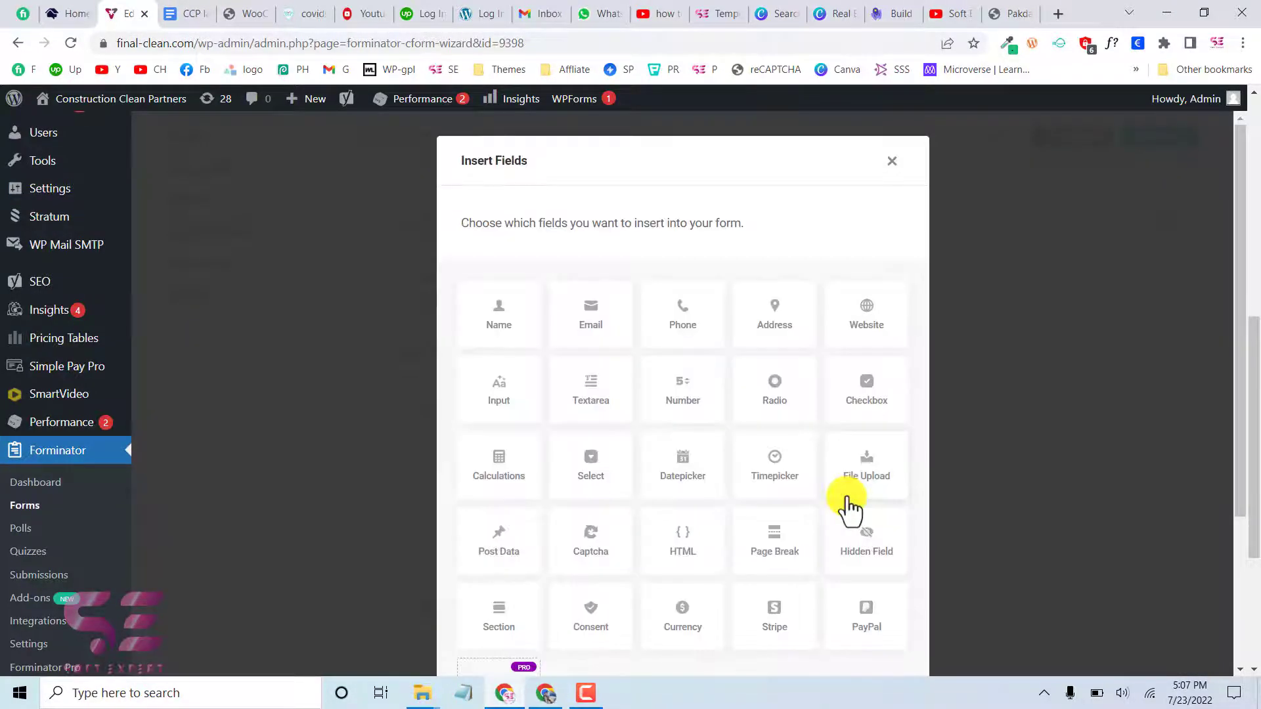
pyautogui.click(594, 332)
pyautogui.scroll(-3, 873, 599)
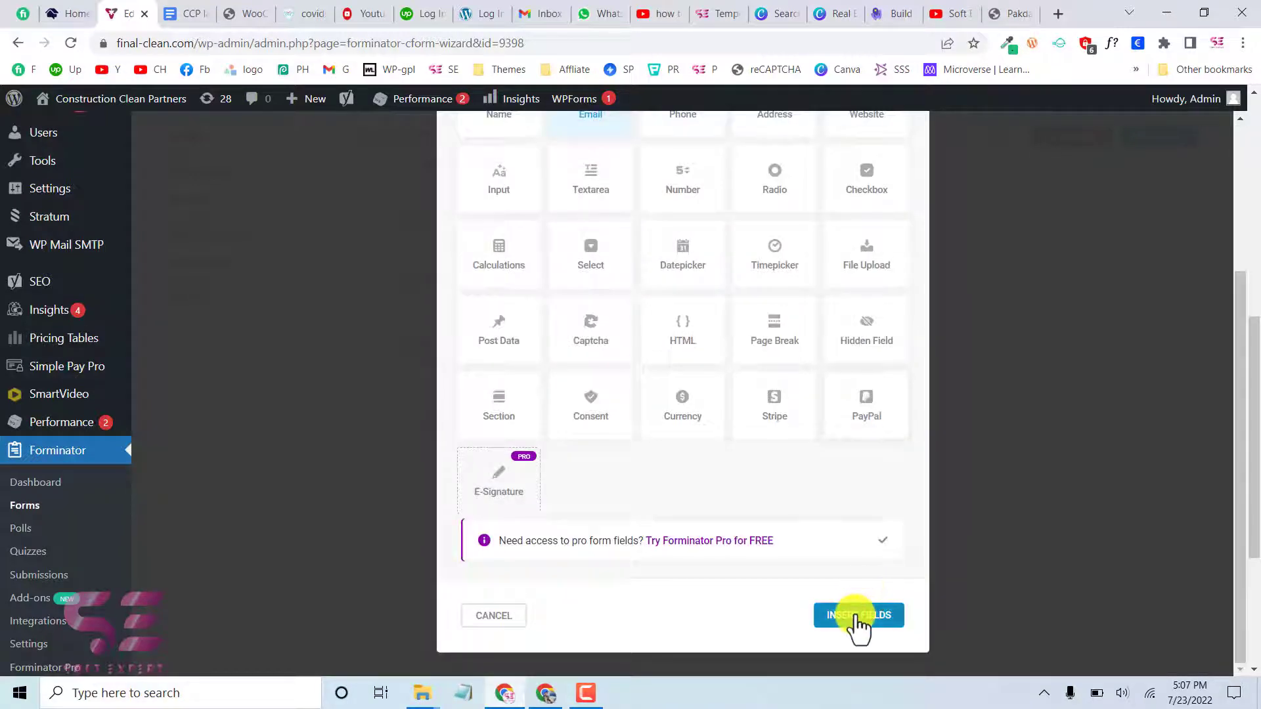
pyautogui.click(856, 617)
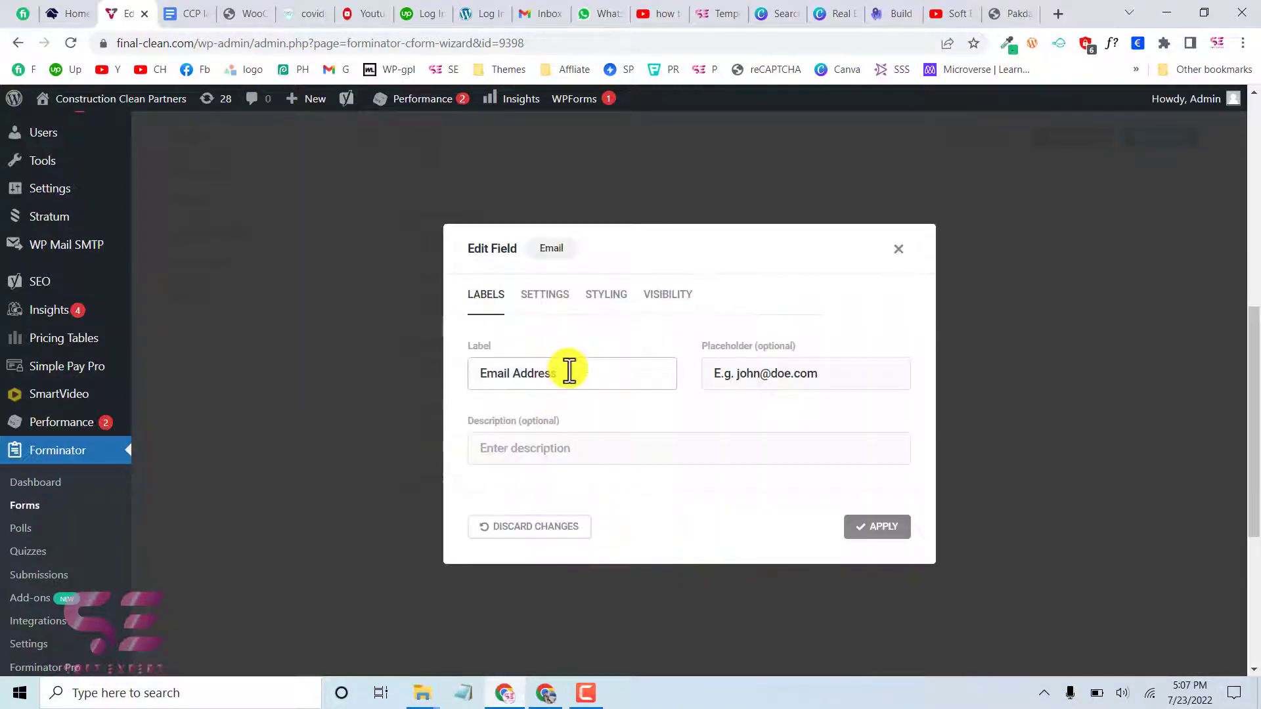
# Make the Email Address field required, turn on Validate Field, and apply the changes.
pyautogui.moveTo(568, 372); pyautogui.dragTo(466, 372)
pyautogui.click(529, 281)
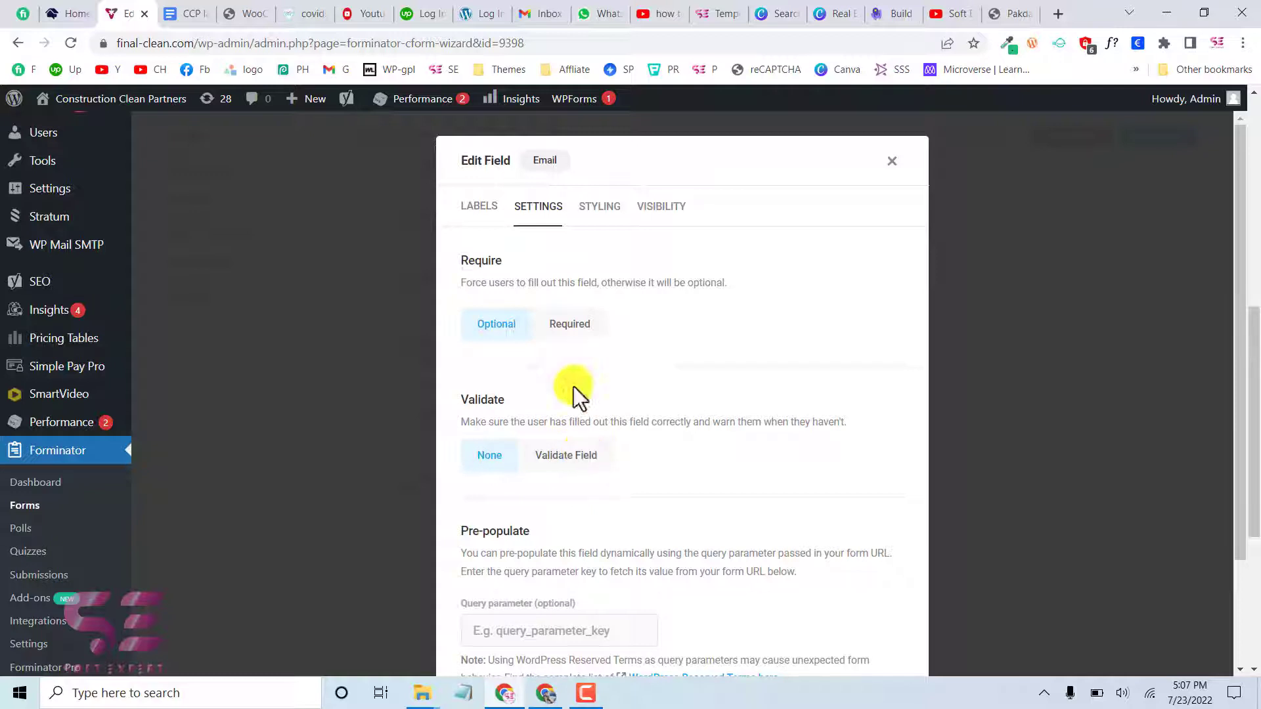
pyautogui.click(563, 329)
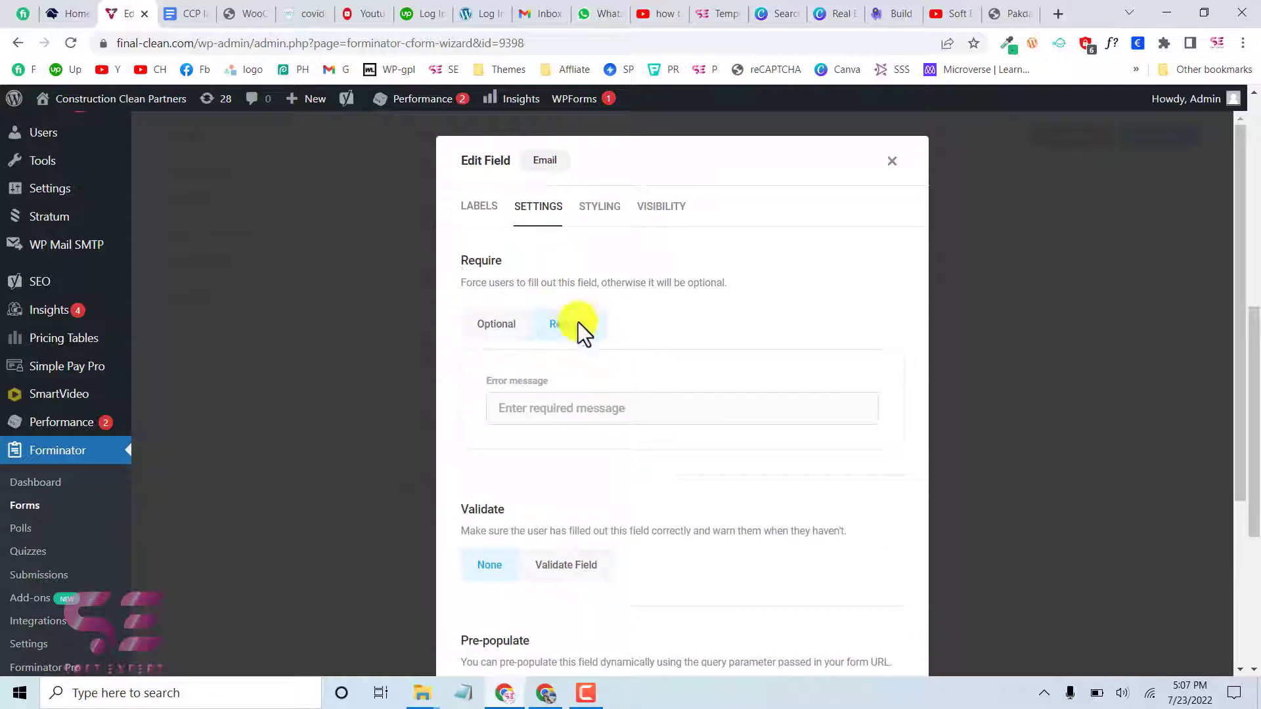
pyautogui.scroll(-2, 540, 398)
pyautogui.click(545, 442)
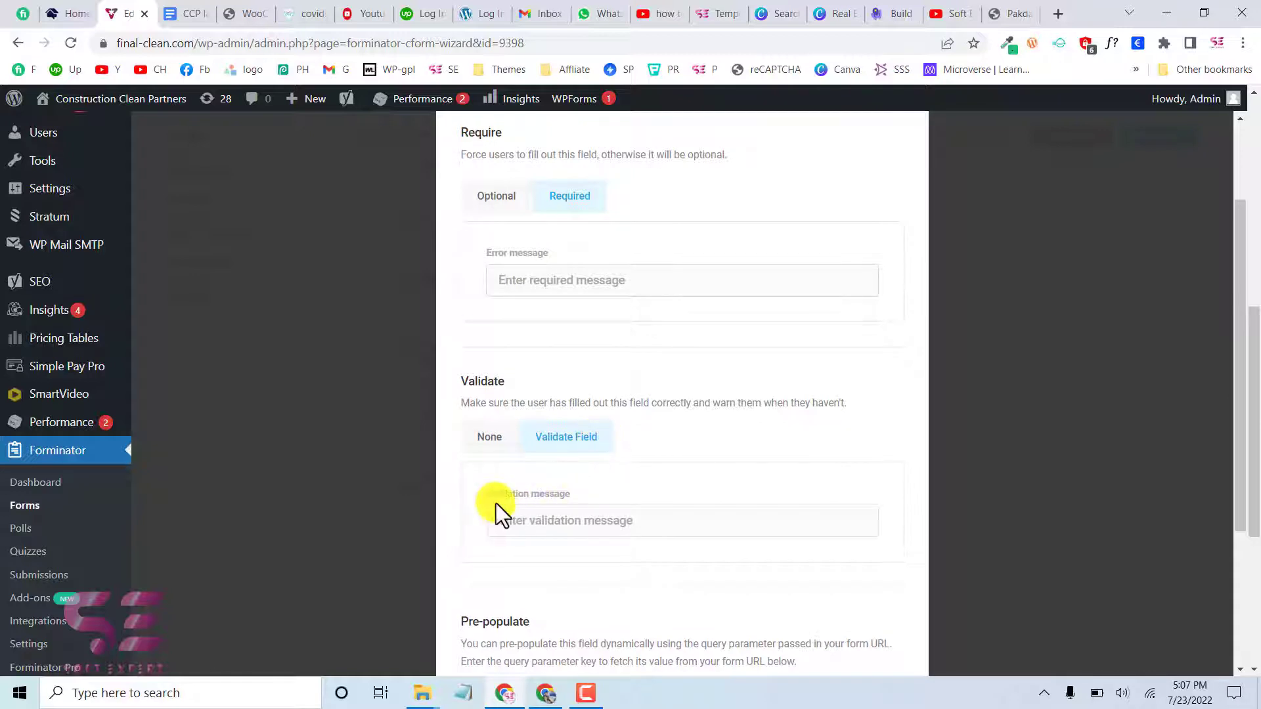
pyautogui.scroll(-2, 621, 509)
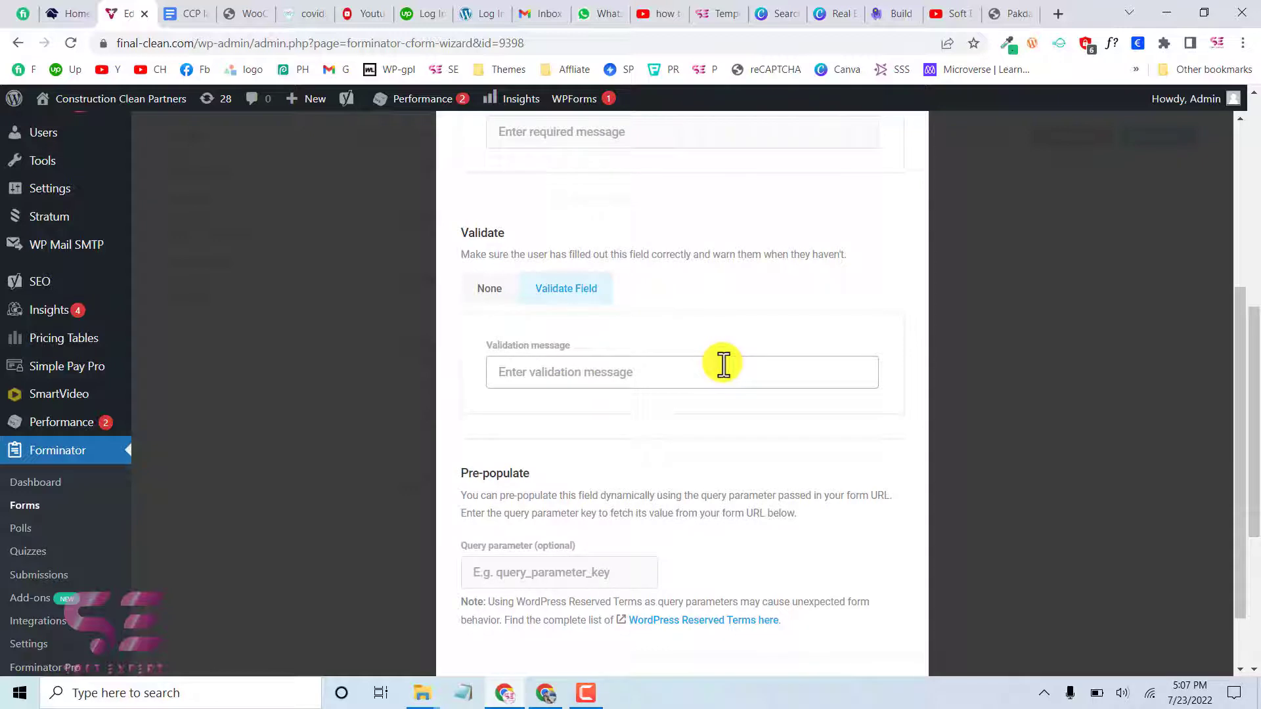
pyautogui.scroll(3, 723, 363)
pyautogui.scroll(1, 541, 535)
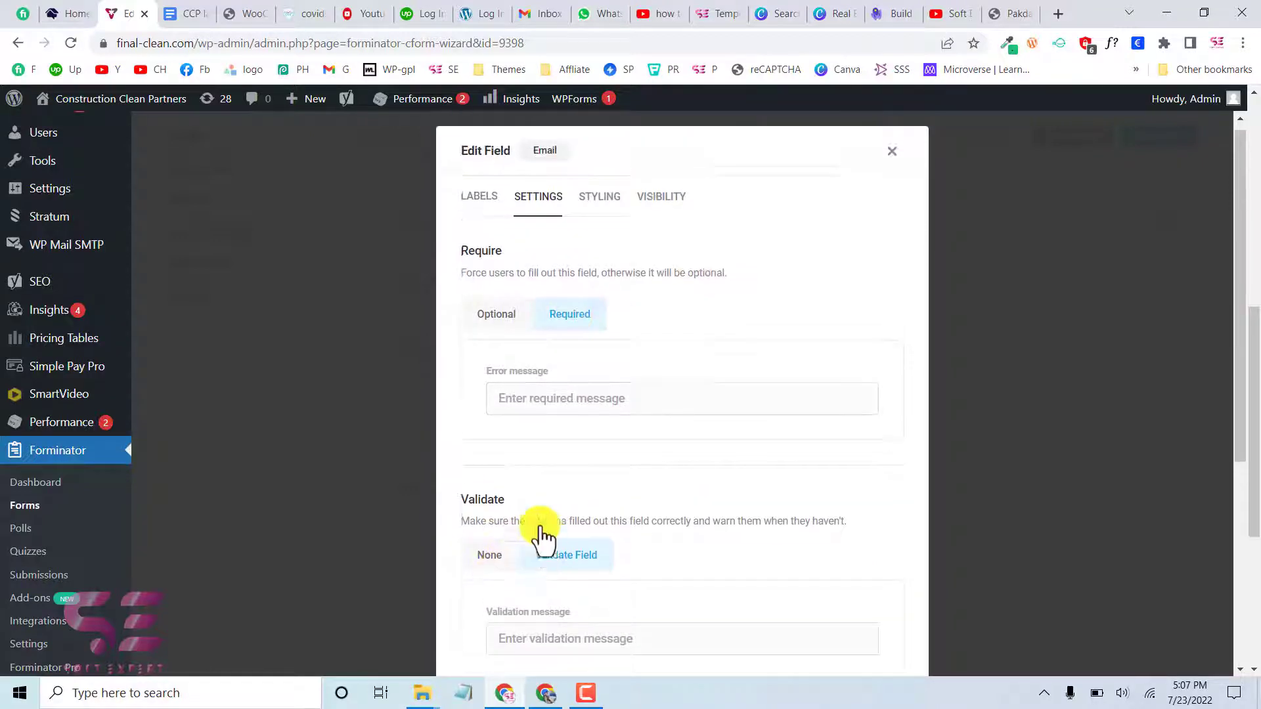
pyautogui.scroll(-5, 540, 534)
pyautogui.click(859, 620)
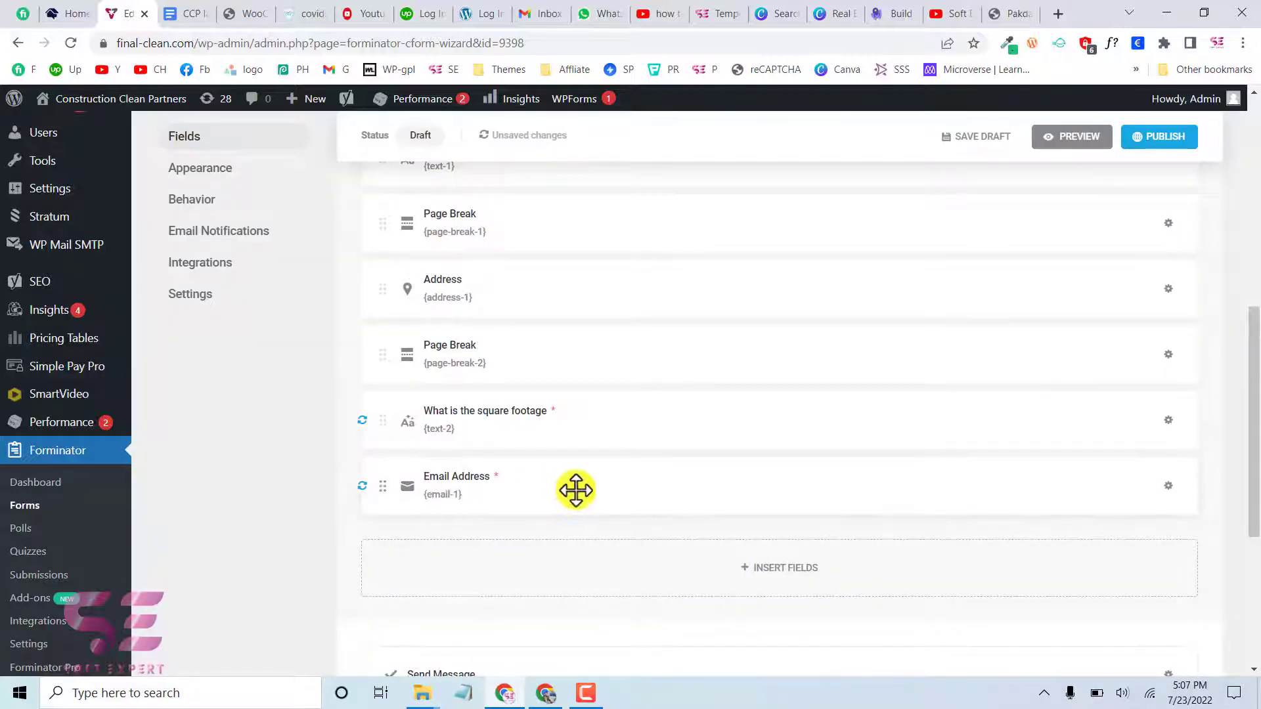
# Insert a Phone field below the Email Address field and make it required.
pyautogui.click(761, 574)
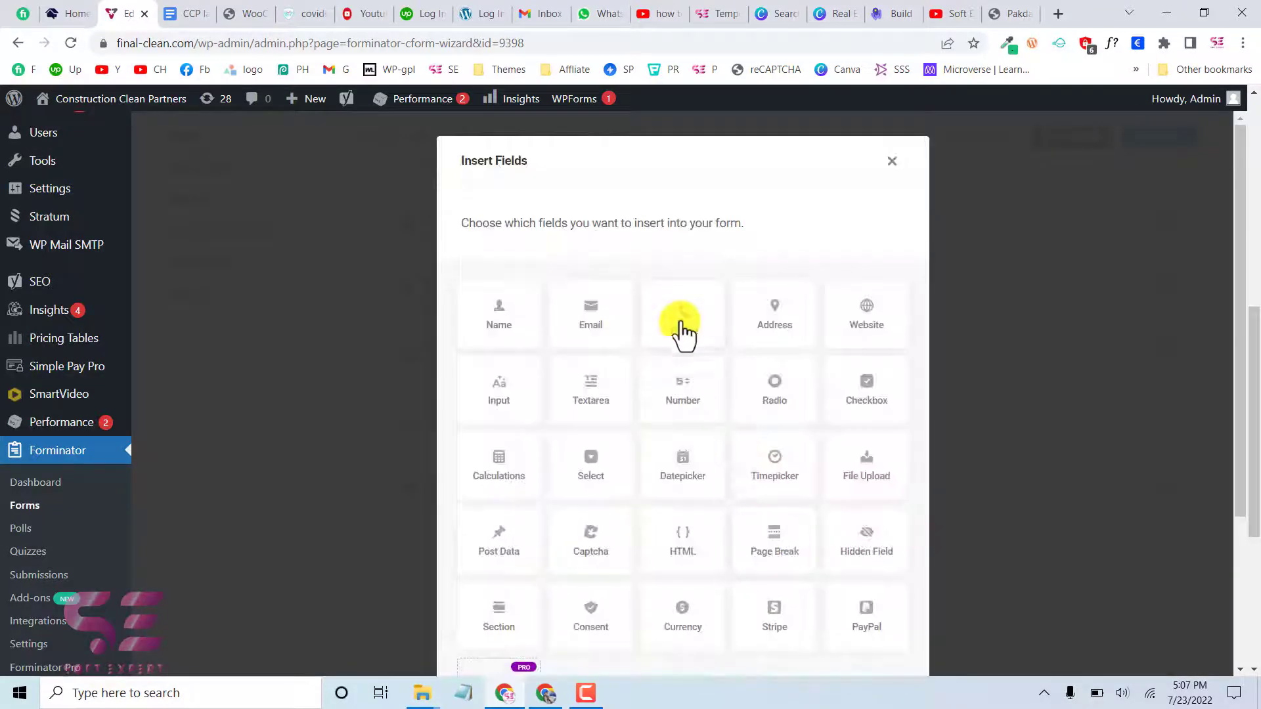
pyautogui.click(680, 325)
pyautogui.scroll(-3, 834, 521)
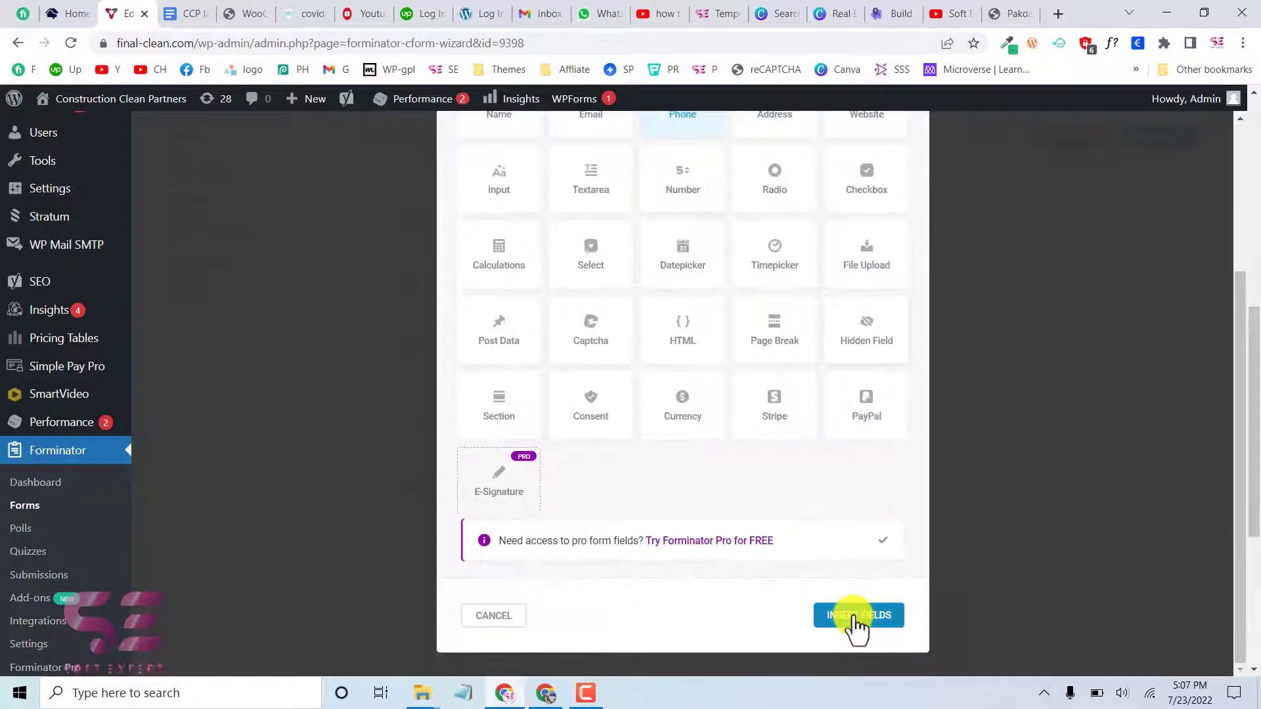
pyautogui.click(853, 617)
pyautogui.click(732, 541)
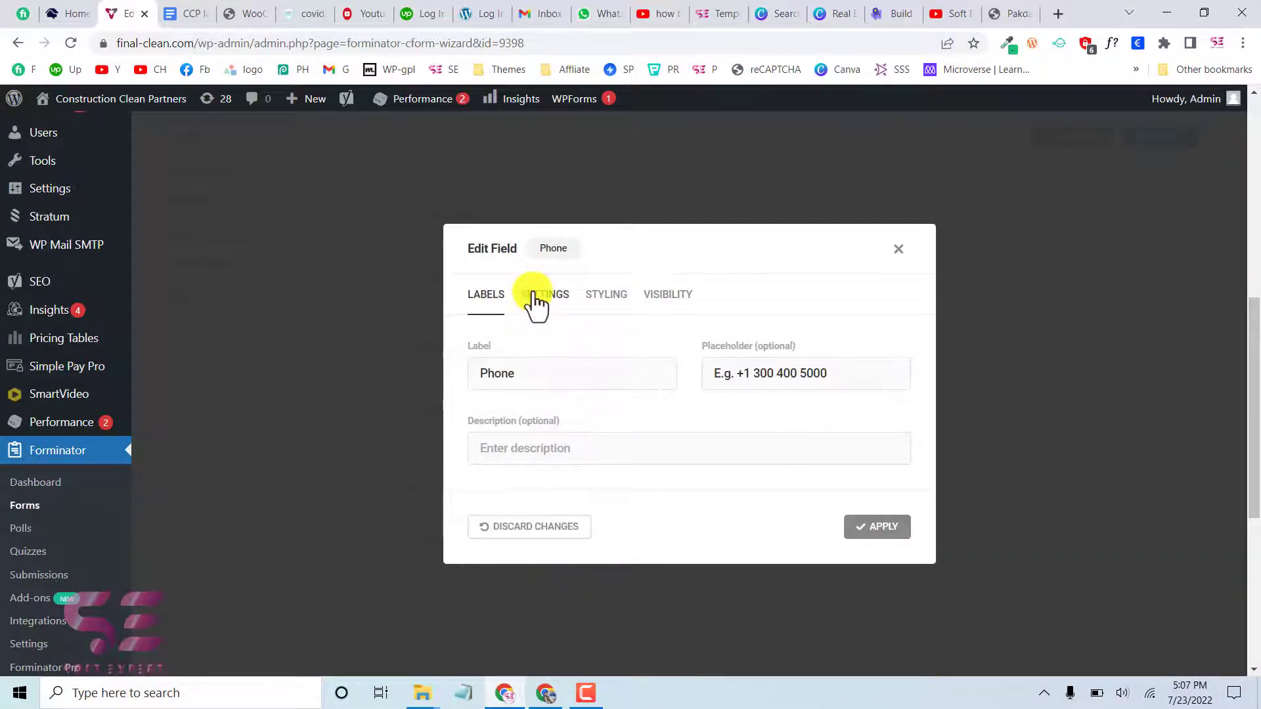
pyautogui.click(535, 295)
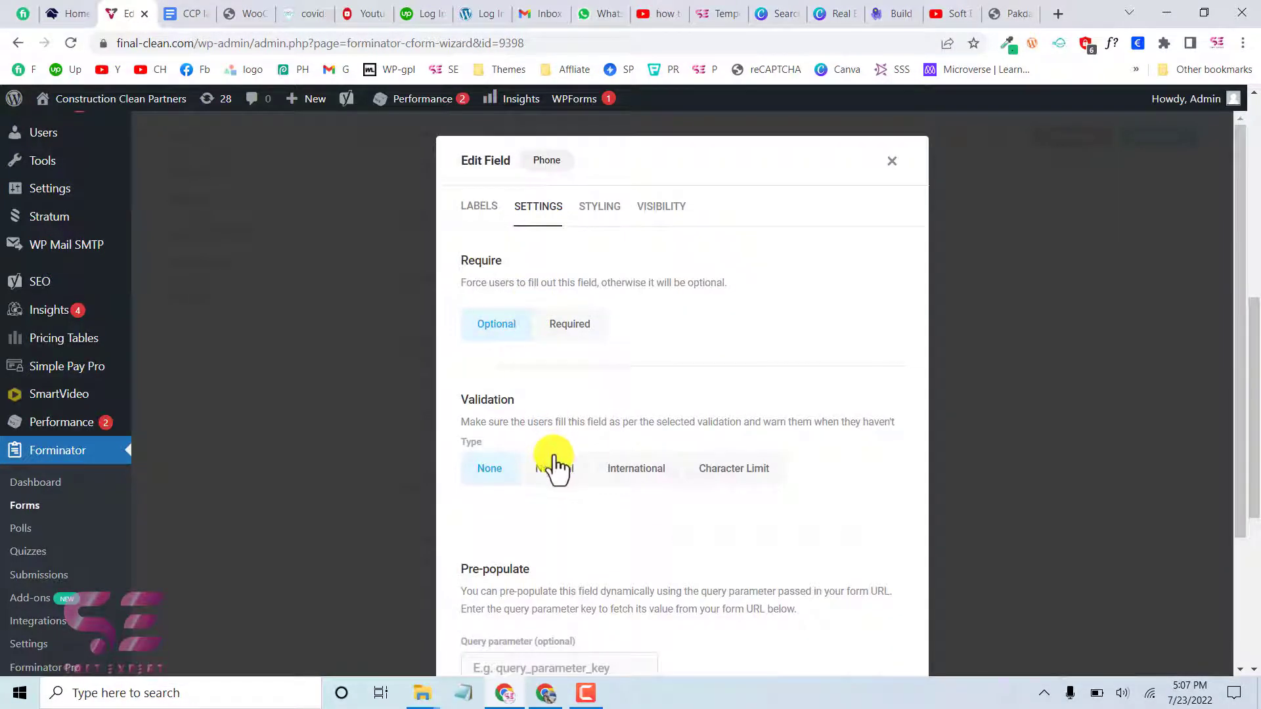
pyautogui.click(559, 328)
pyautogui.scroll(-2, 568, 433)
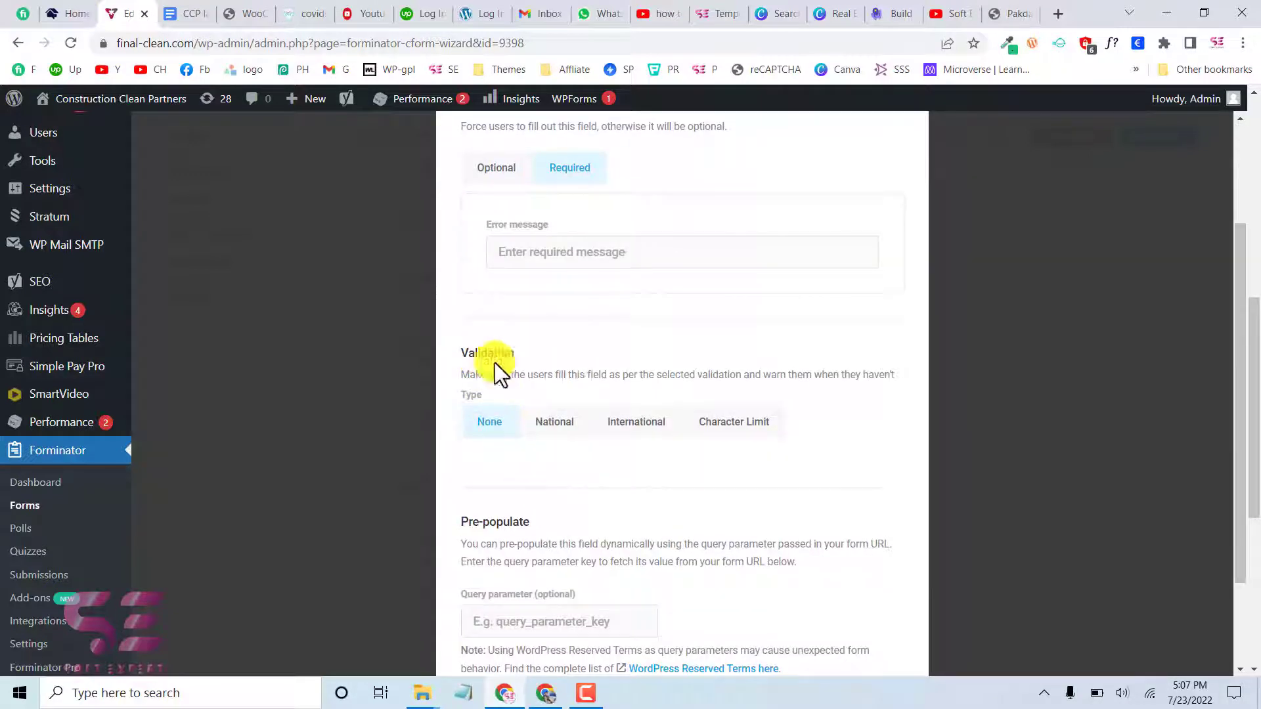
# Try the National and International validation types on the Phone field, then return the type to None.
pyautogui.click(558, 423)
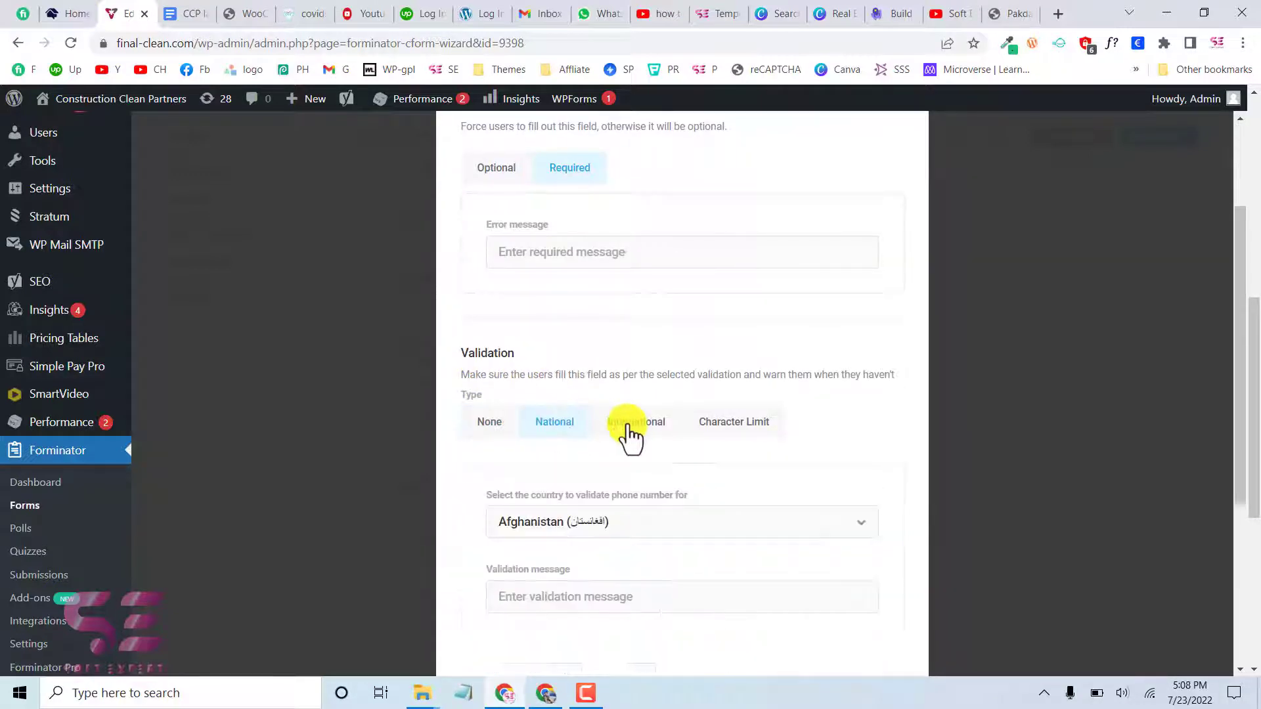
pyautogui.click(629, 423)
pyautogui.click(555, 423)
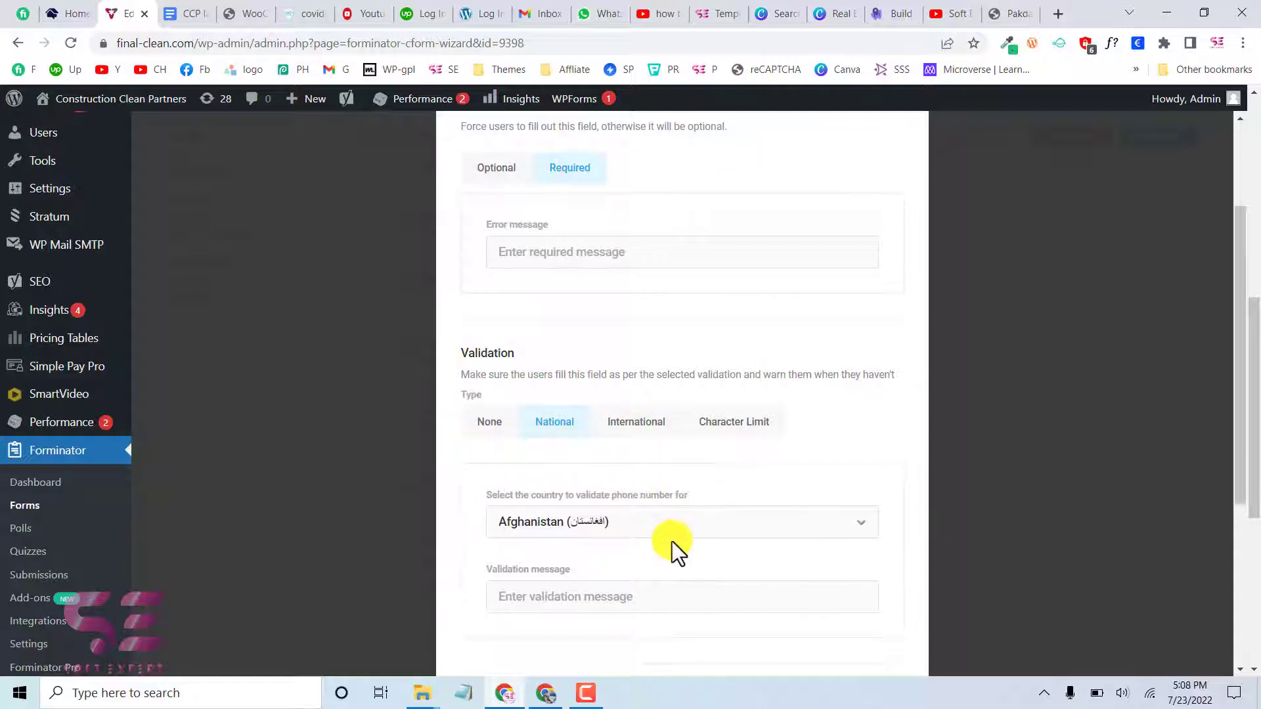
pyautogui.click(654, 522)
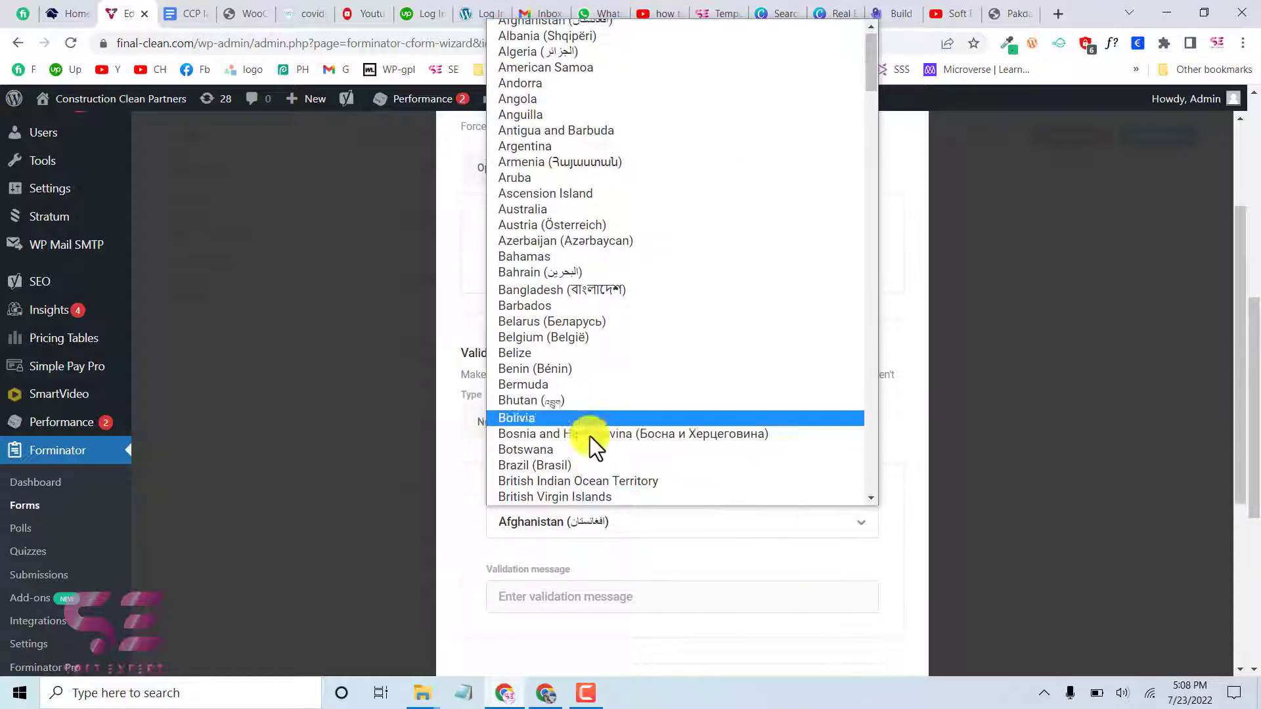
pyautogui.click(609, 546)
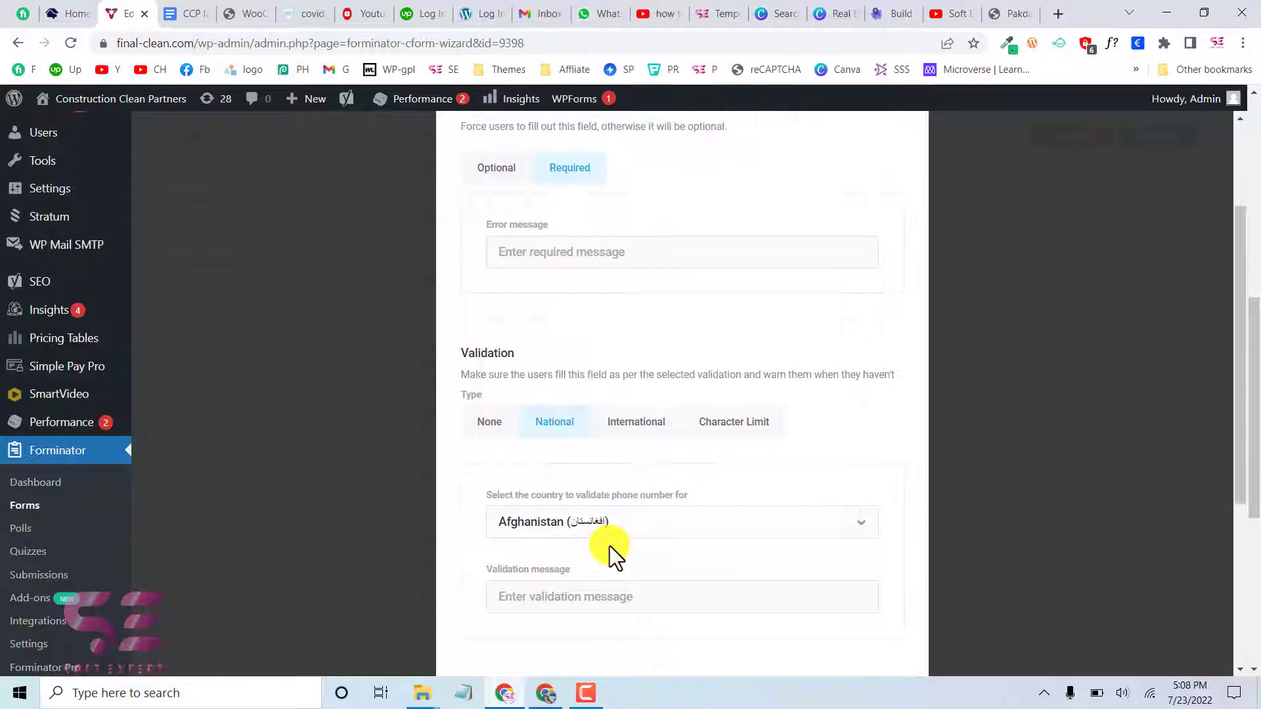
pyautogui.click(492, 425)
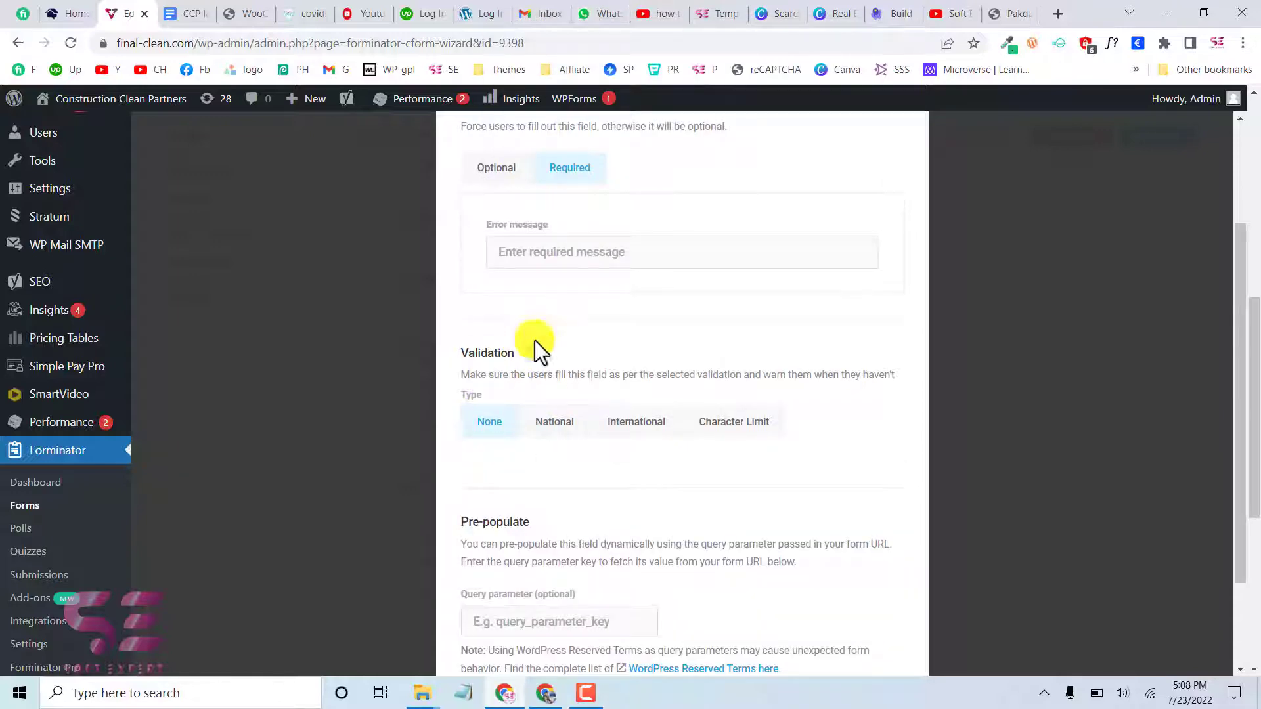
# Set the Phone field's validation type to National with United States as the country, and apply the changes.
pyautogui.scroll(-1, 613, 446)
pyautogui.scroll(1, 613, 443)
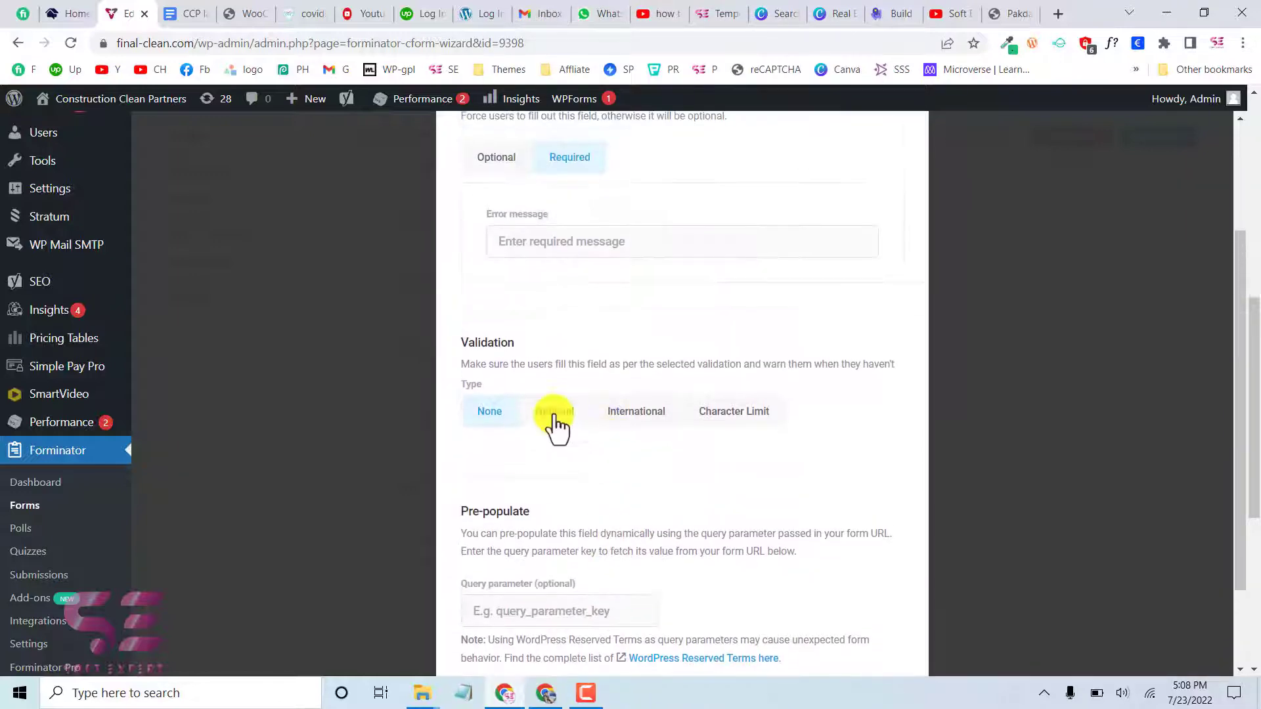
pyautogui.click(555, 424)
pyautogui.click(655, 516)
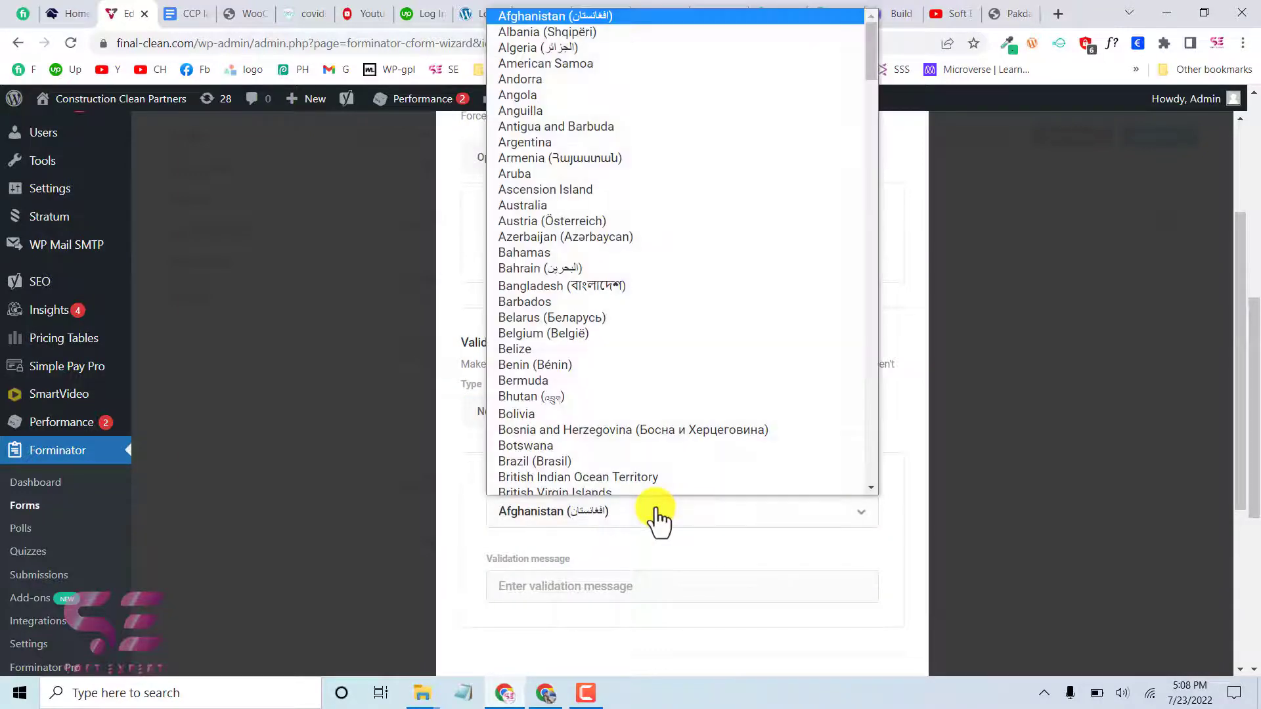
pyautogui.scroll(-2, 873, 276)
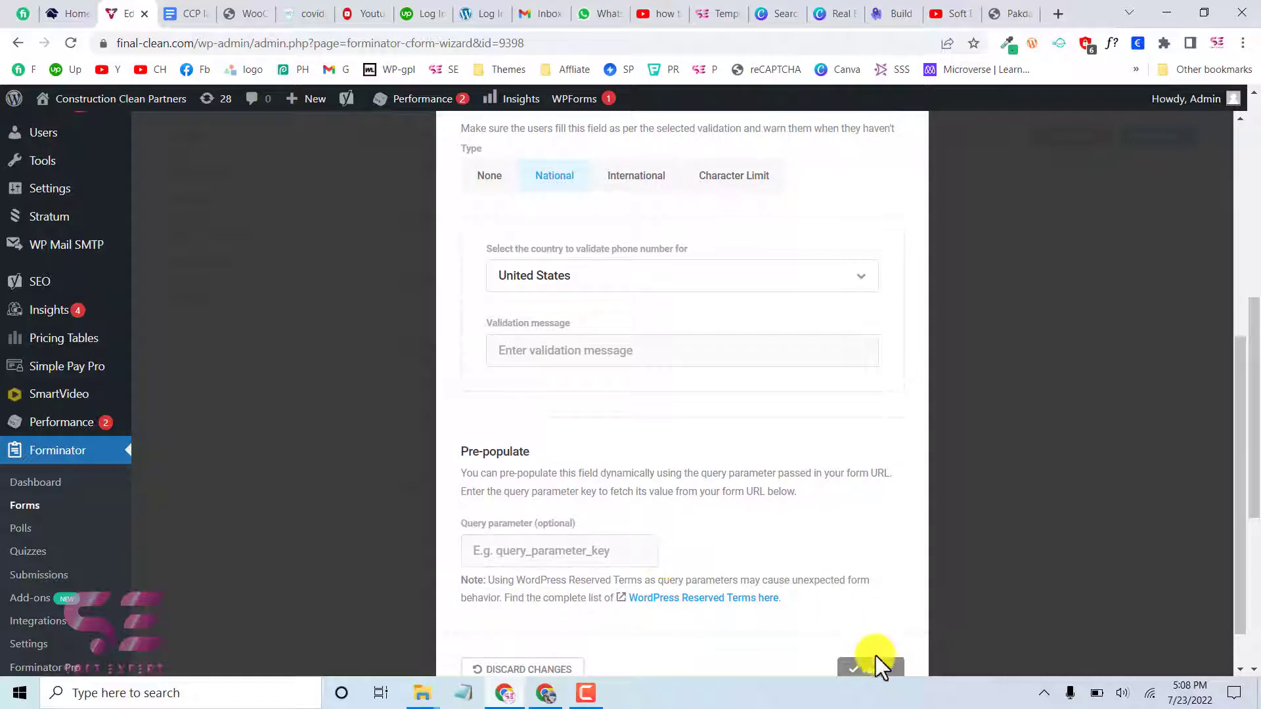
pyautogui.click(874, 670)
# Duplicate the second page break and move the copy between the "What is the square footage" and Email Address fields.
pyautogui.scroll(1, 717, 518)
pyautogui.scroll(-2, 717, 518)
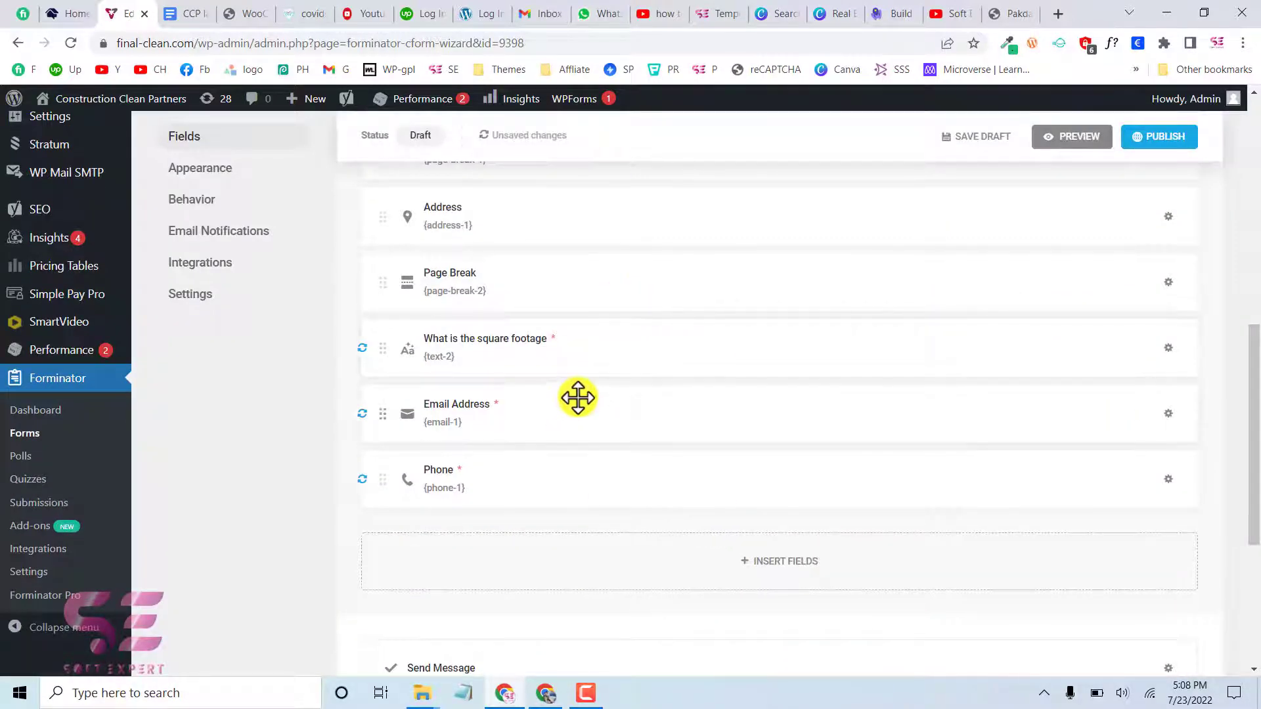
pyautogui.click(1168, 283)
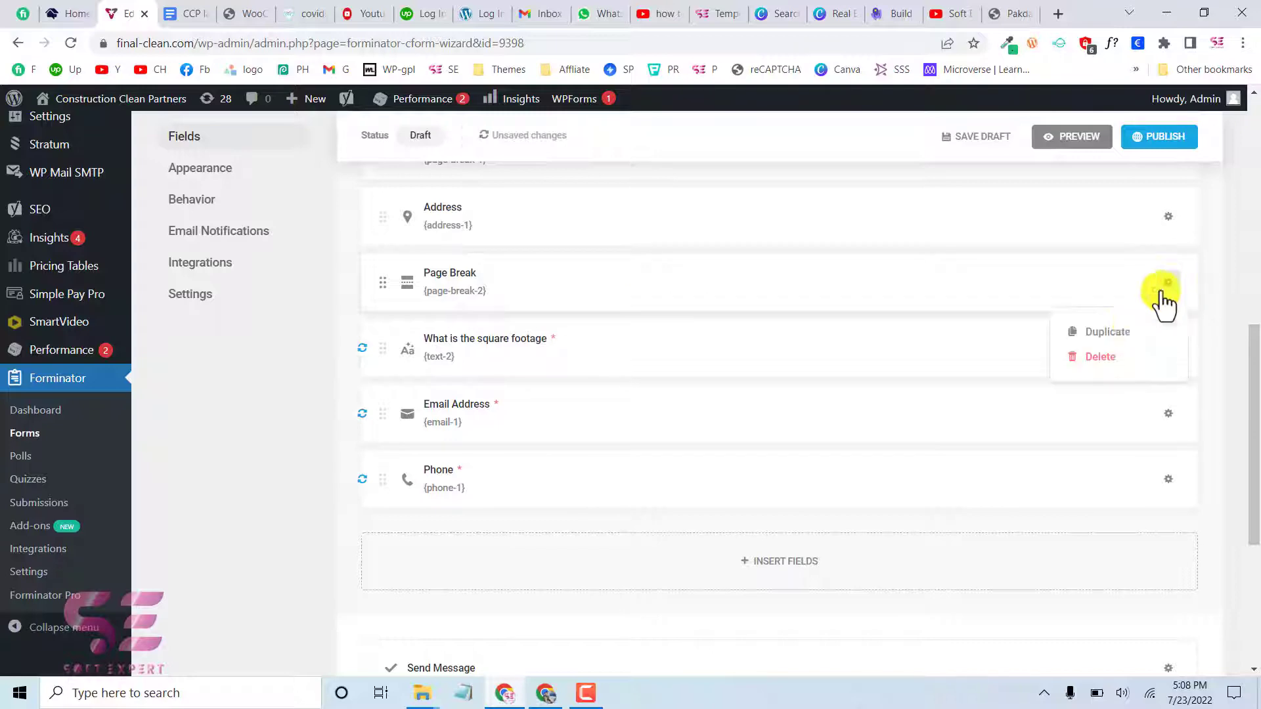
pyautogui.click(1117, 335)
pyautogui.moveTo(620, 384); pyautogui.dragTo(611, 443)
pyautogui.scroll(2, 532, 409)
pyautogui.scroll(-3, 533, 409)
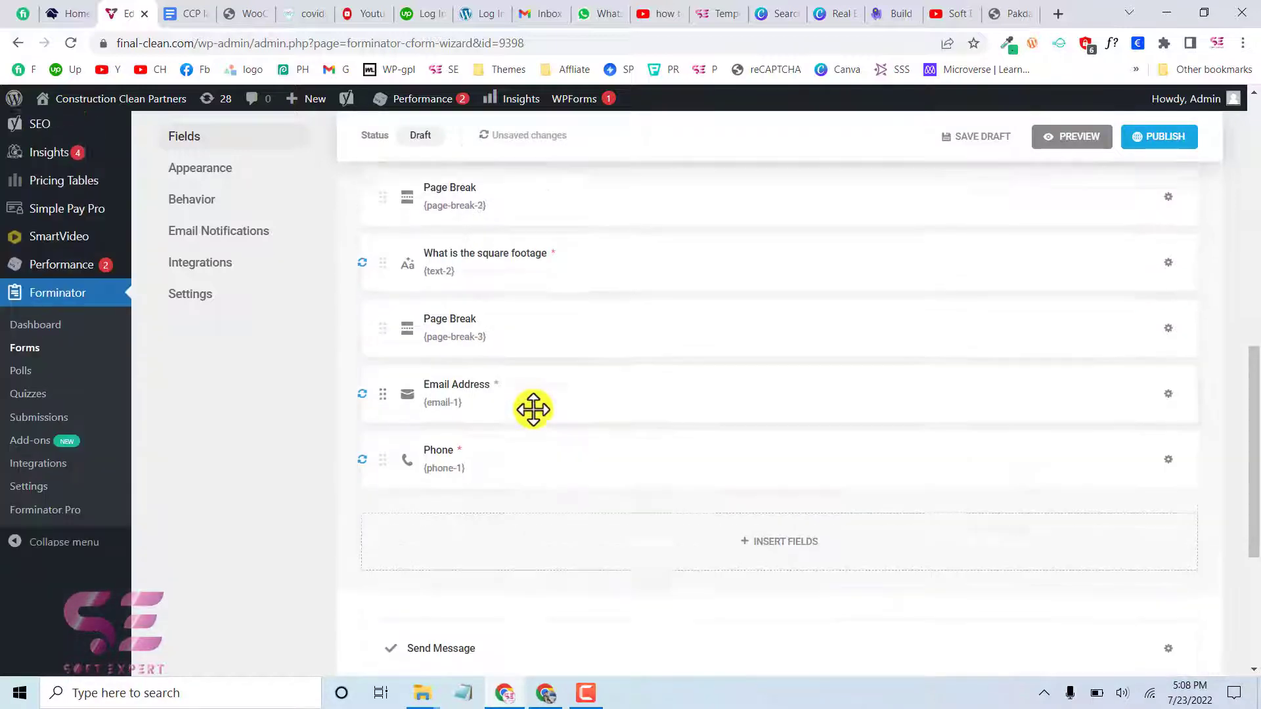
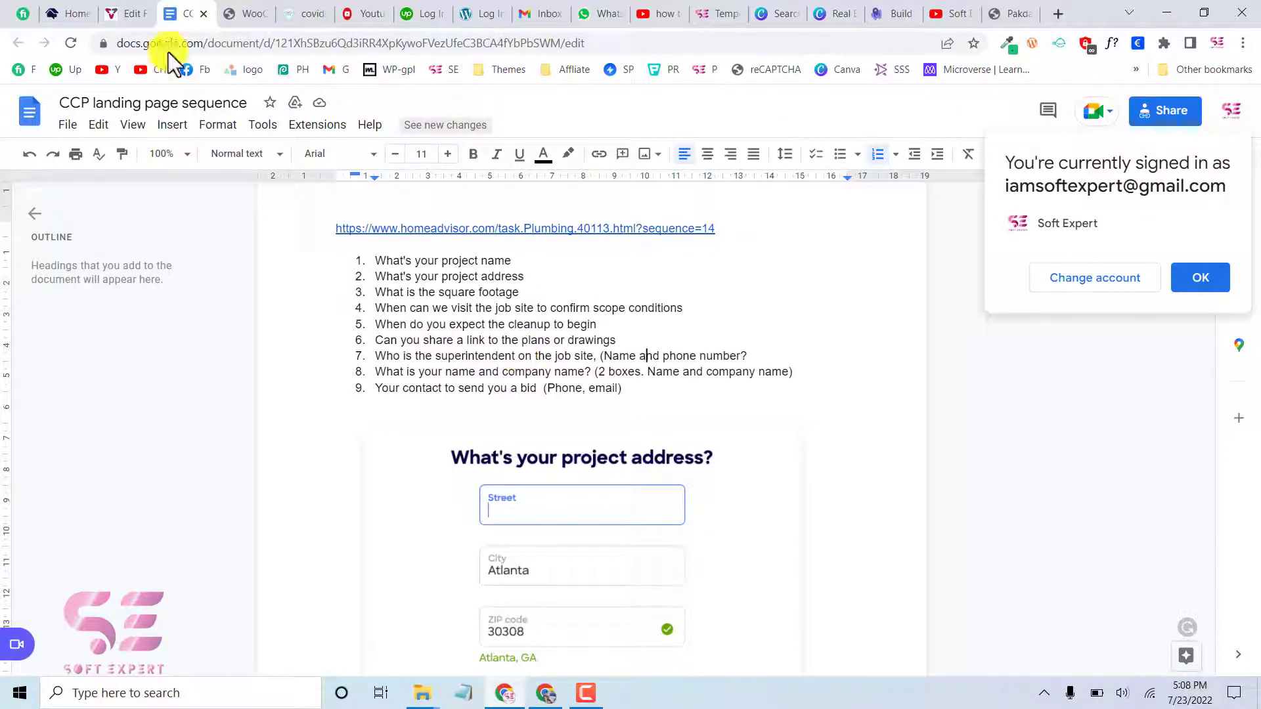
# Return to the form editor and review the field types available for insertion, without adding any.
pyautogui.click(122, 12)
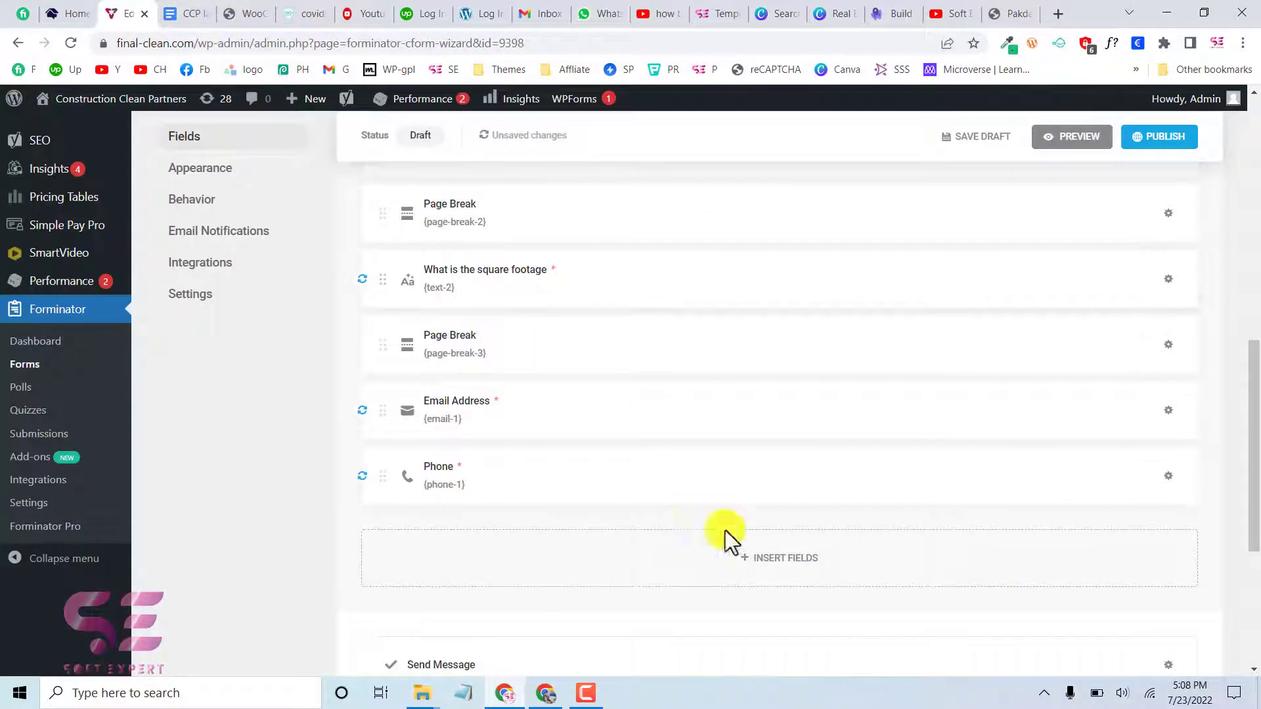
pyautogui.click(755, 573)
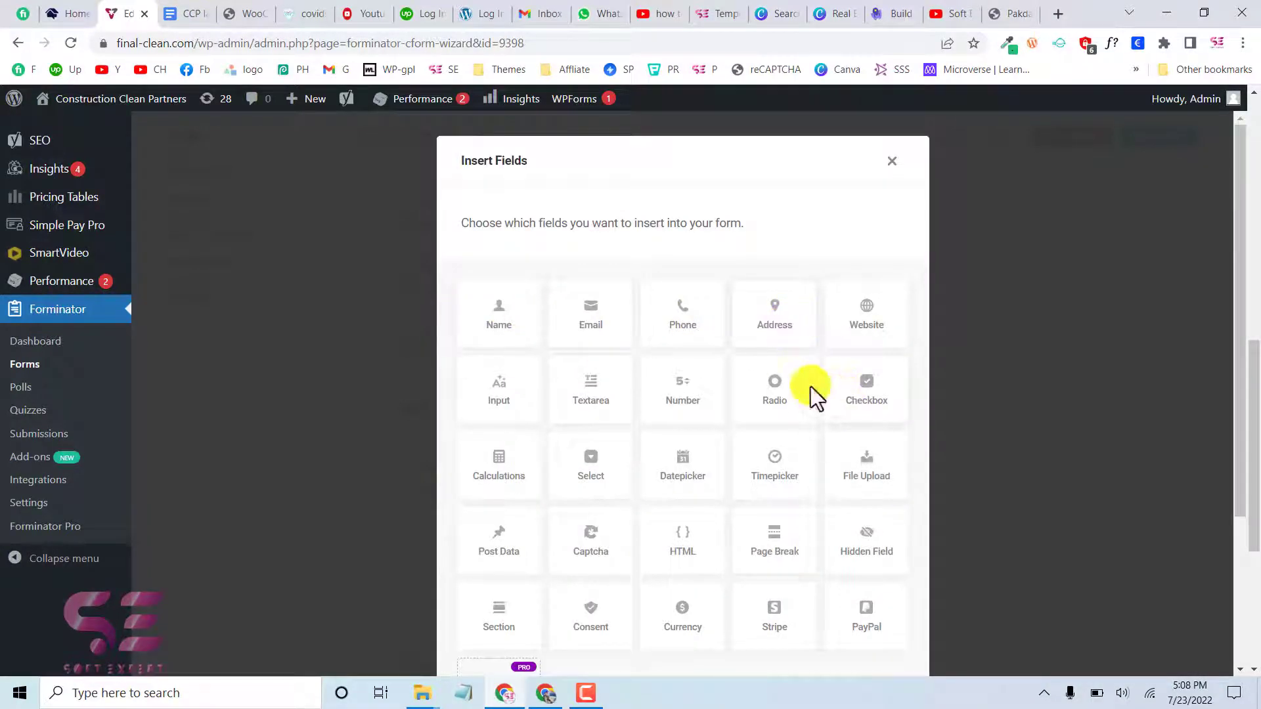
pyautogui.scroll(-2, 627, 465)
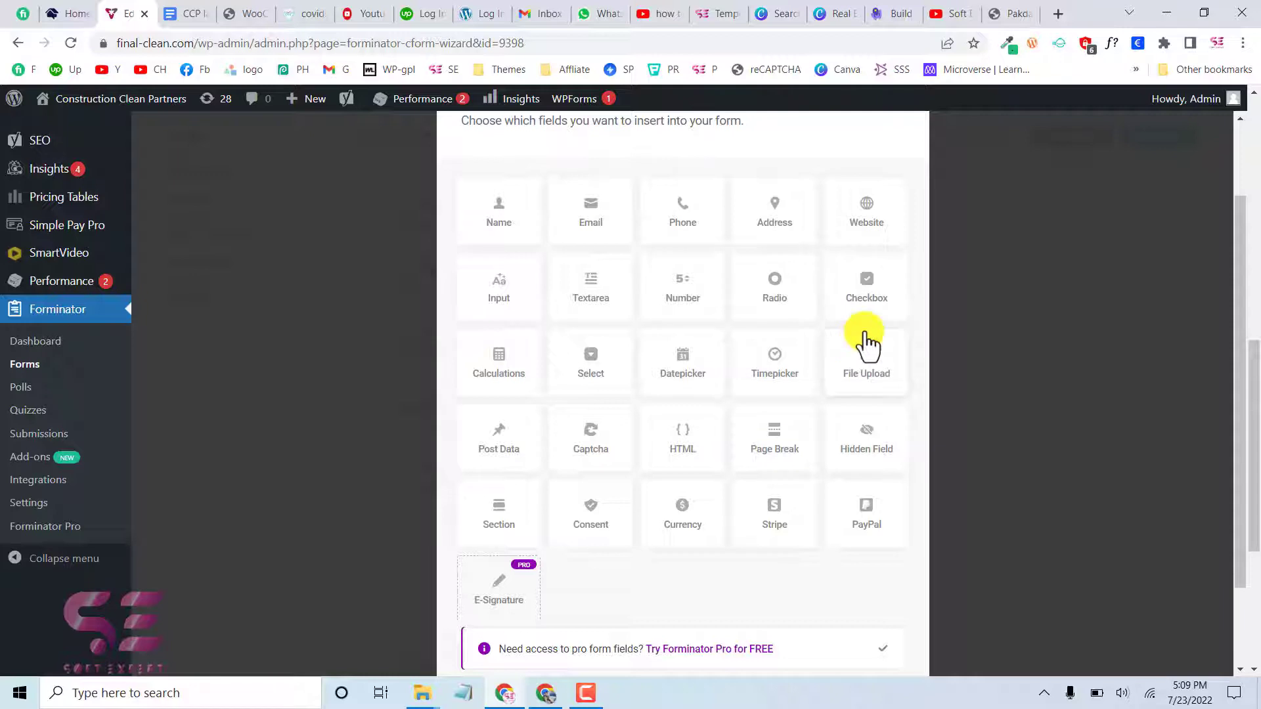
pyautogui.scroll(1, 856, 384)
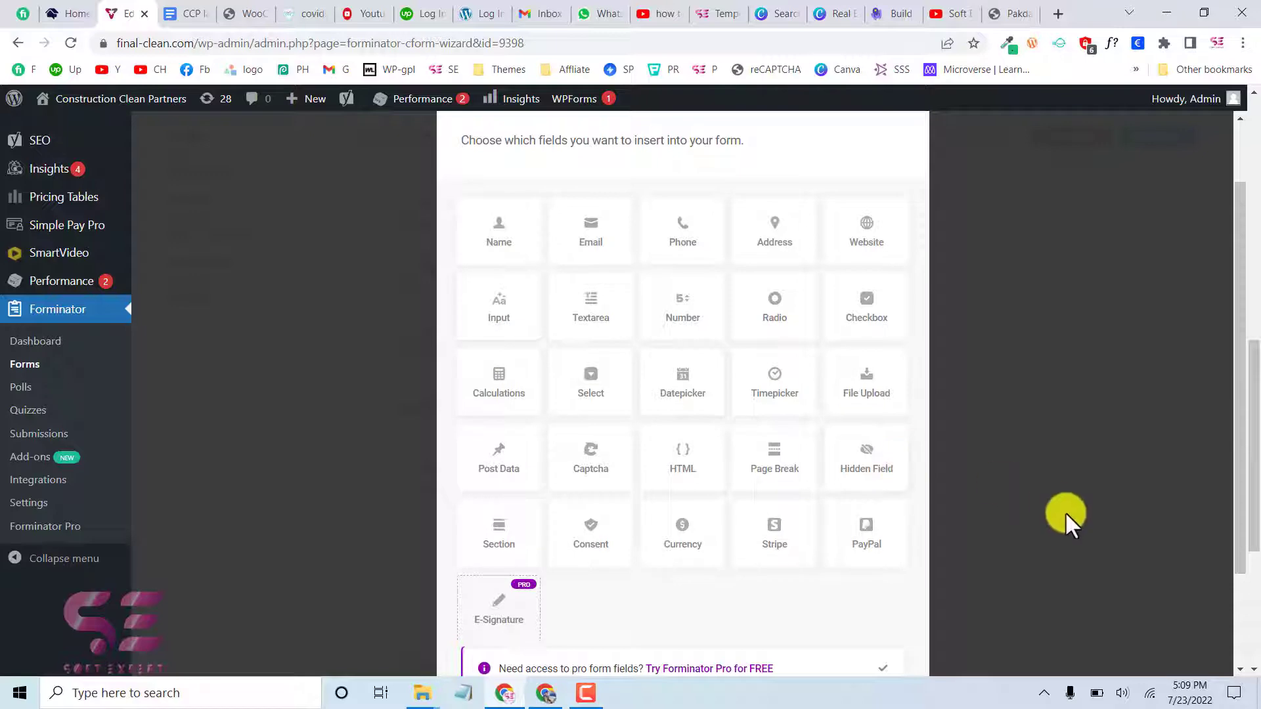
pyautogui.scroll(-3, 1064, 519)
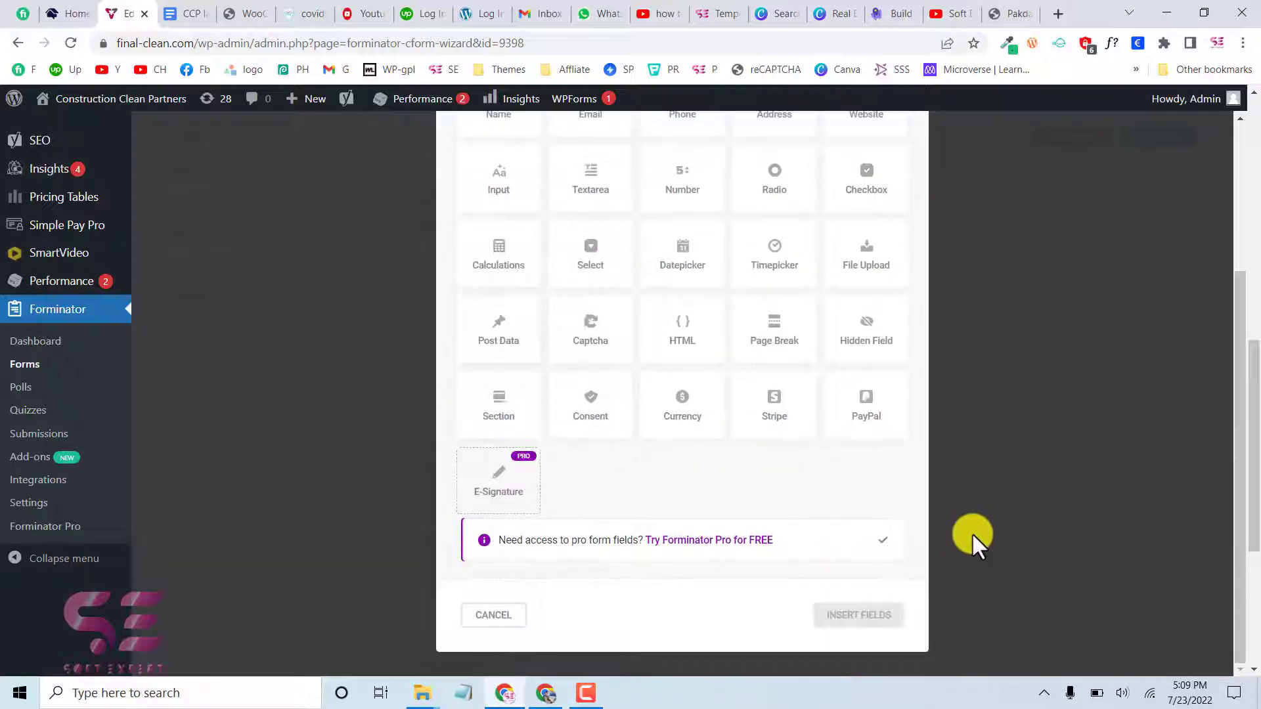
pyautogui.scroll(5, 974, 534)
pyautogui.click(884, 155)
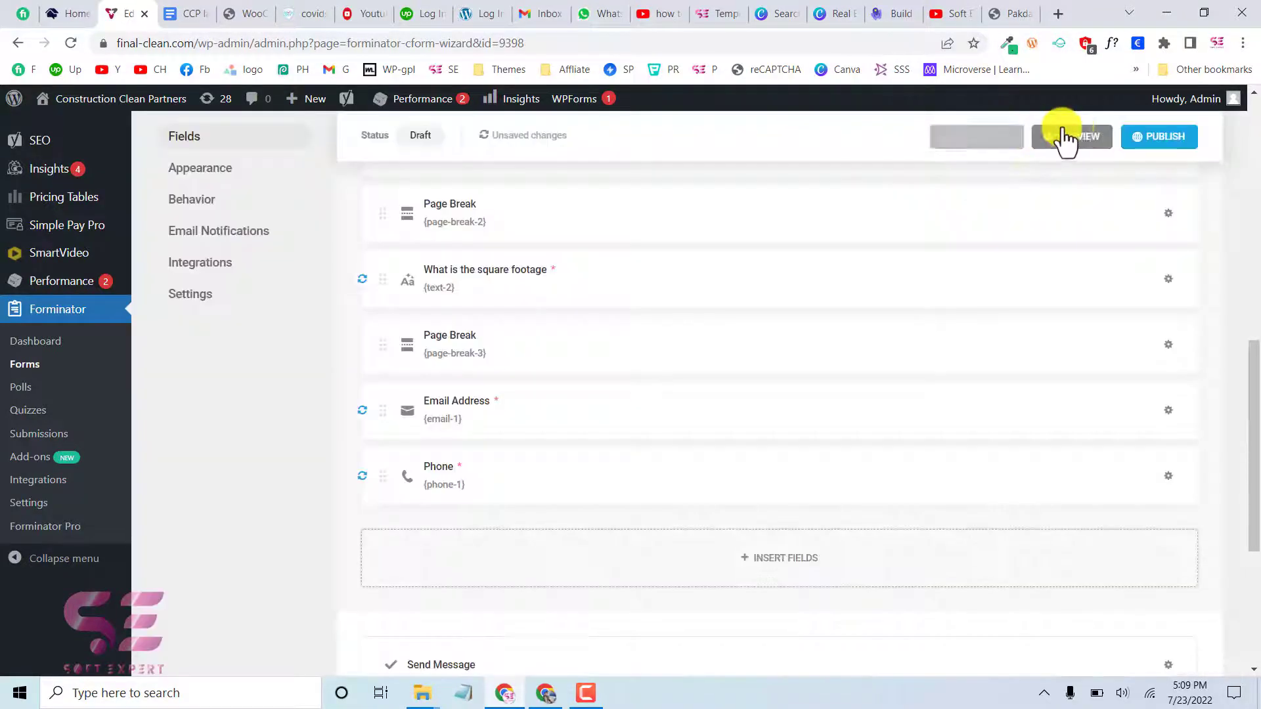
# Preview the form, test page 1 with an empty project name, then enter "Name" and advance to the address page.
pyautogui.scroll(1, 1065, 226)
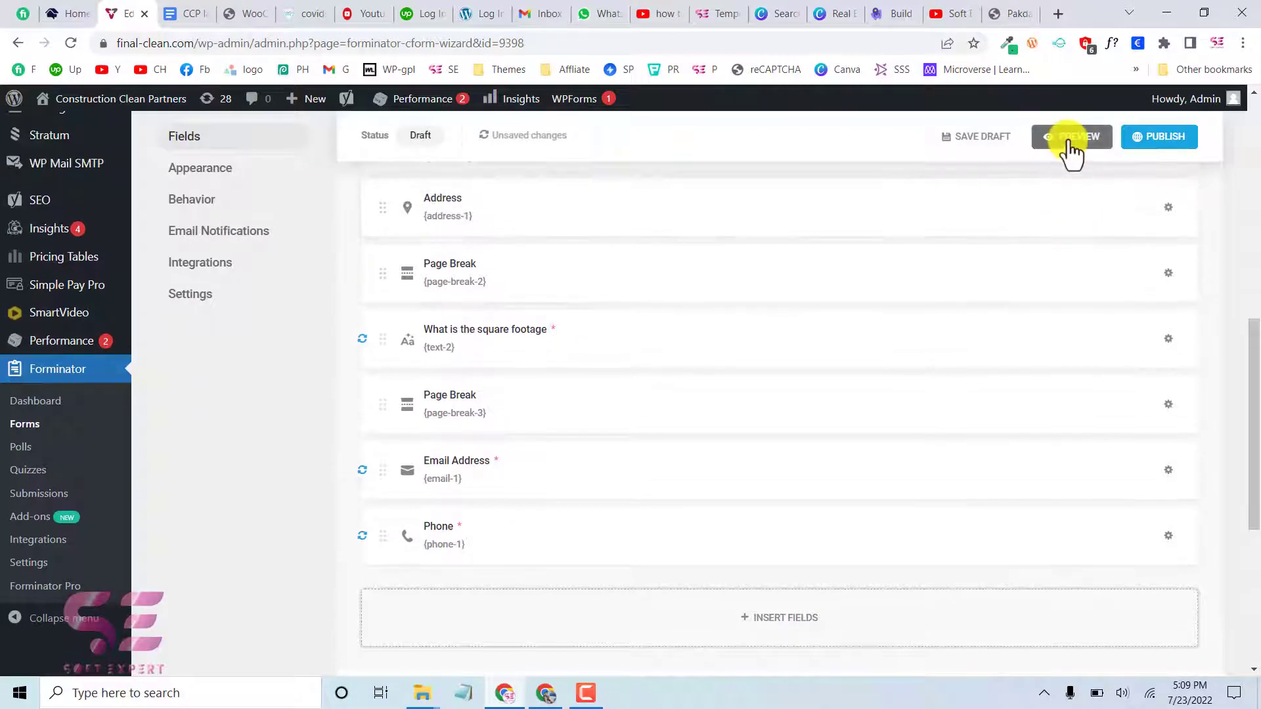
pyautogui.click(1069, 143)
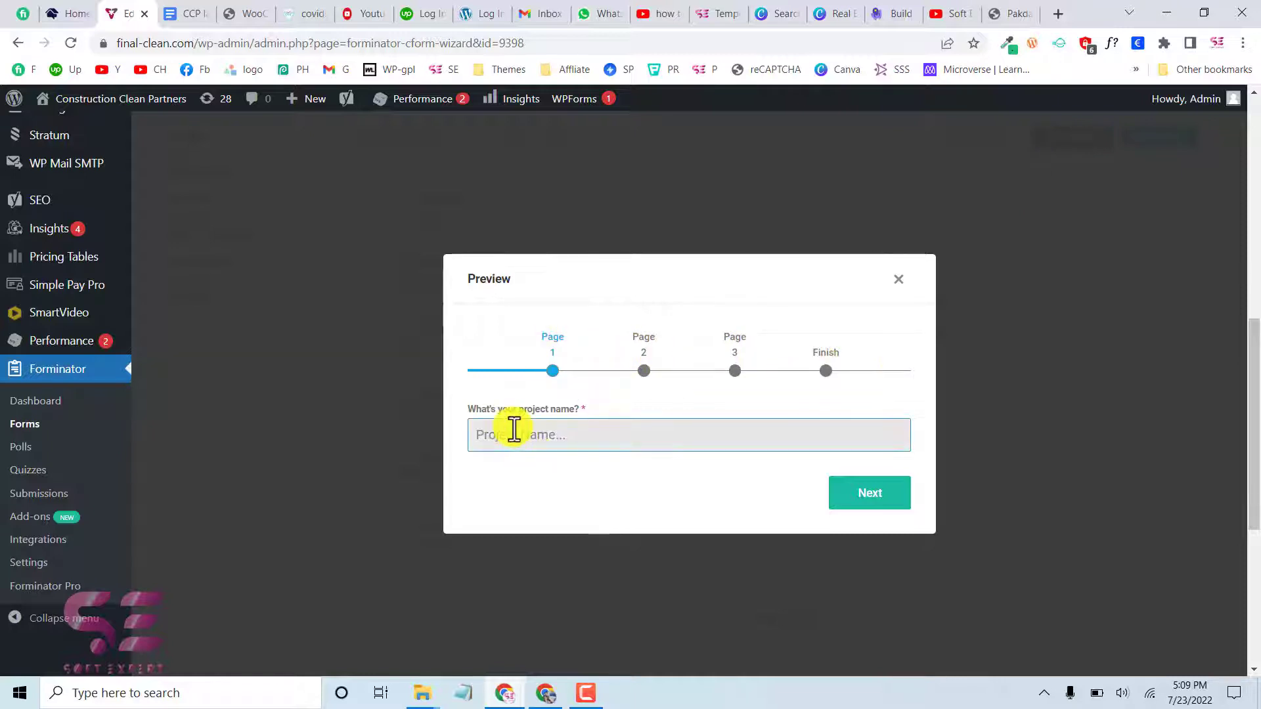
pyautogui.click(877, 501)
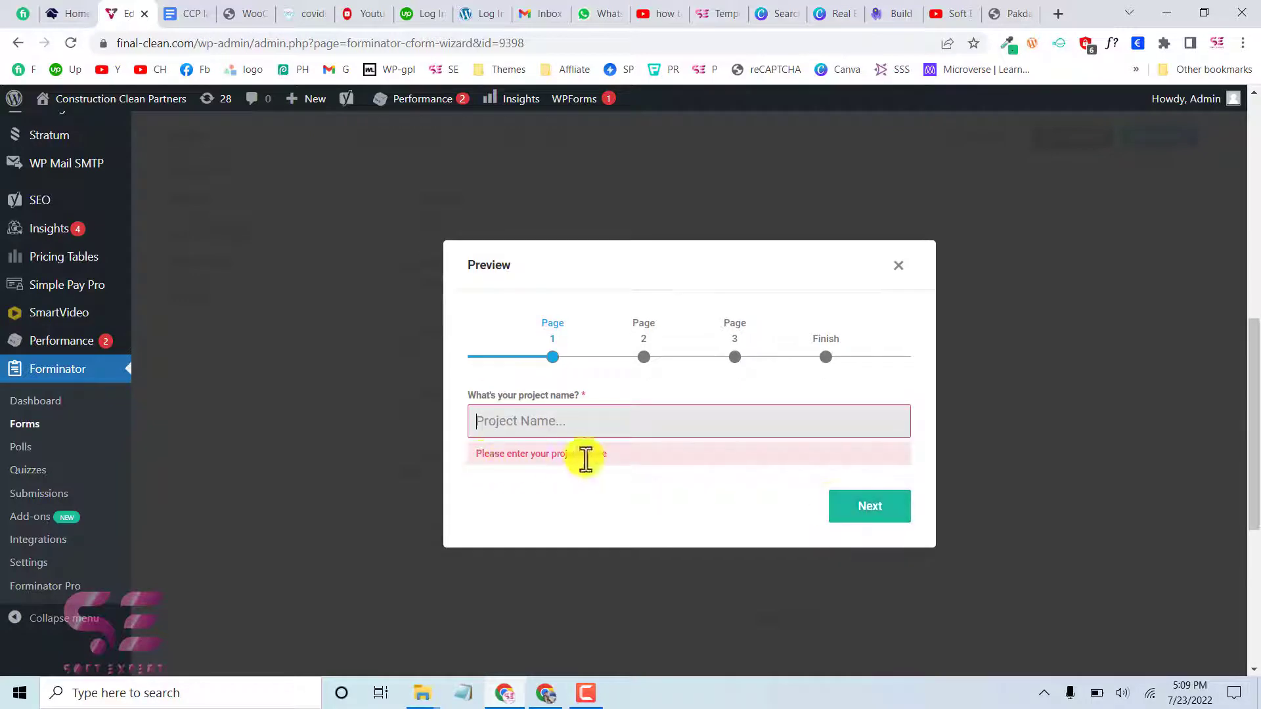
pyautogui.moveTo(573, 463); pyautogui.dragTo(613, 466)
pyautogui.click(552, 430)
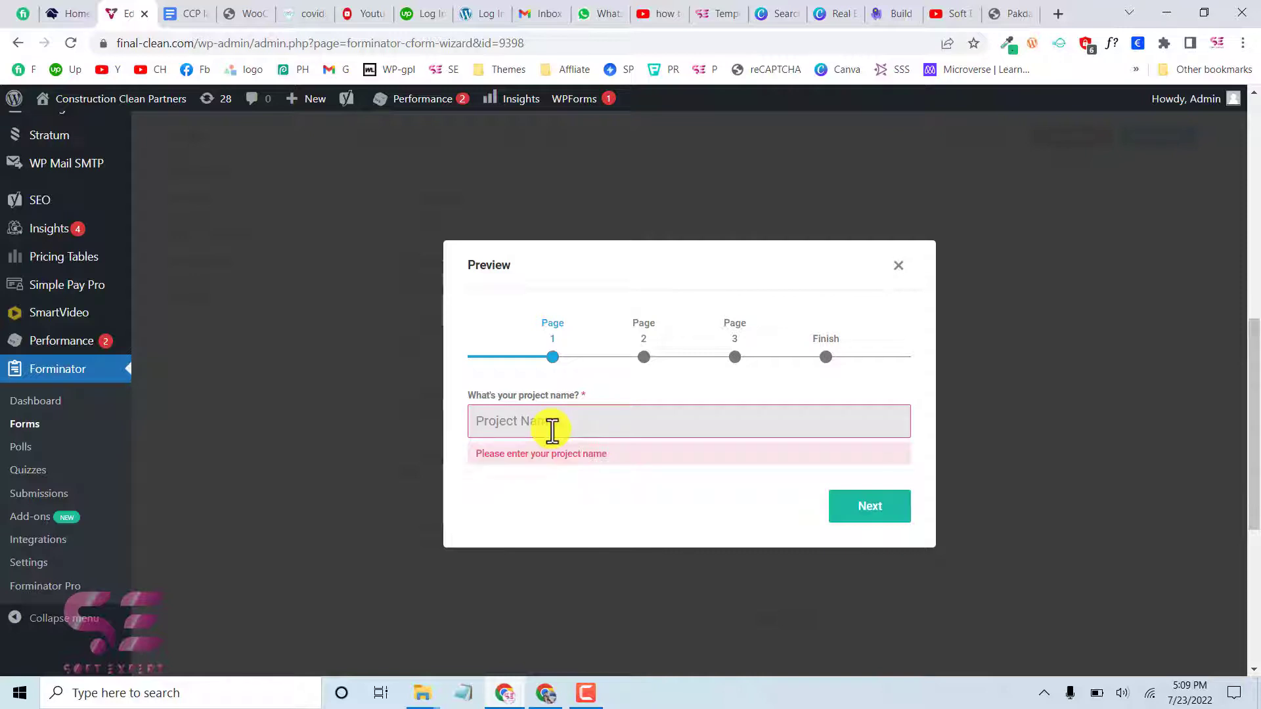
pyautogui.write('Nmae')
pyautogui.press('BackSpace')
pyautogui.write('me')
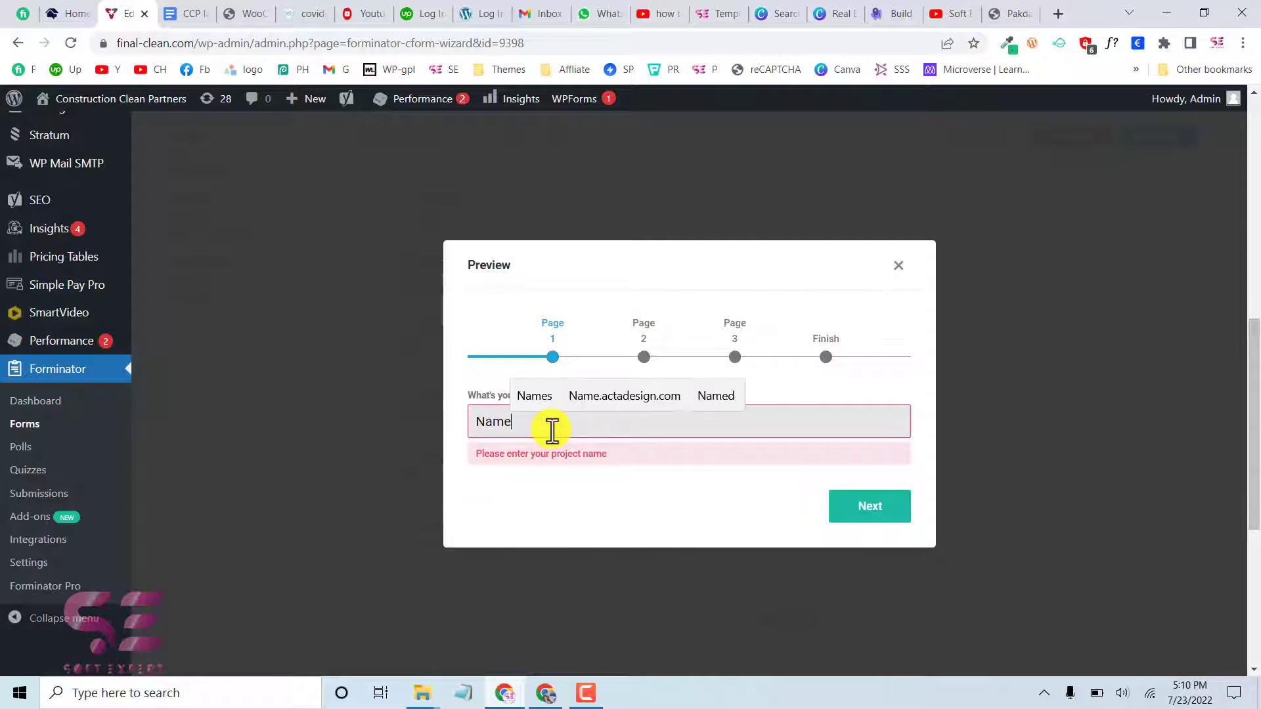
pyautogui.click(891, 520)
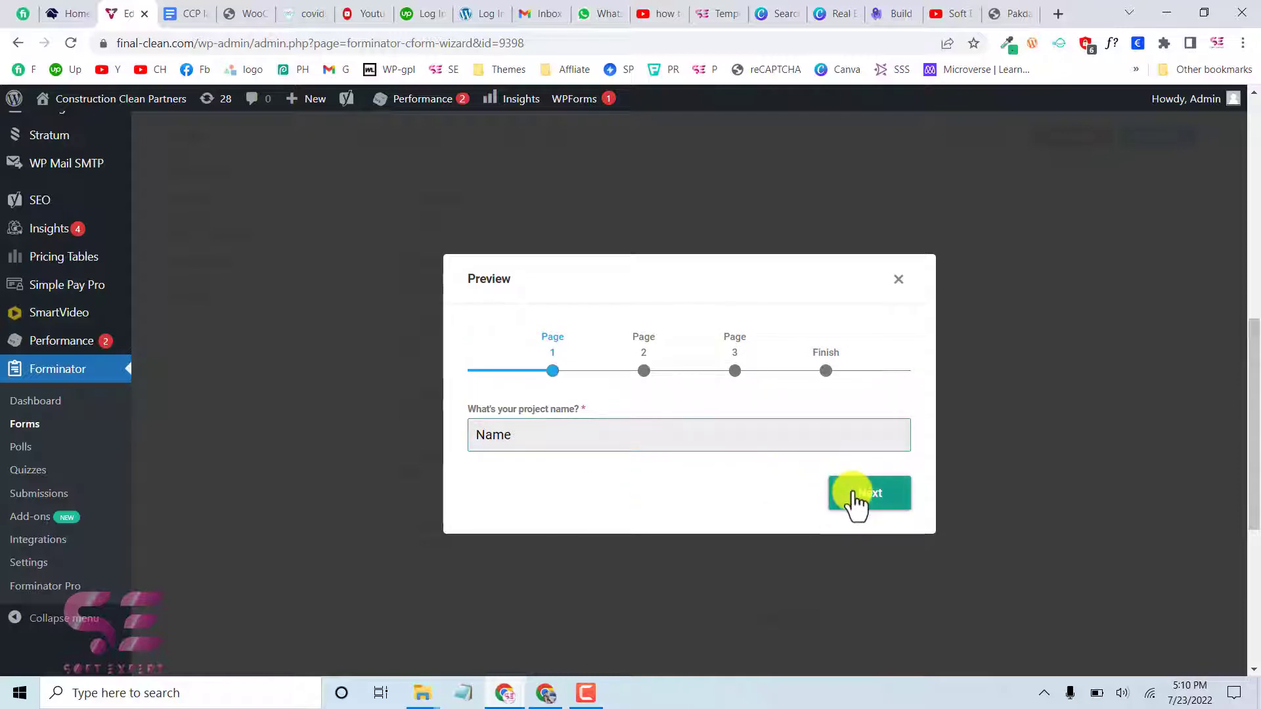
pyautogui.click(853, 502)
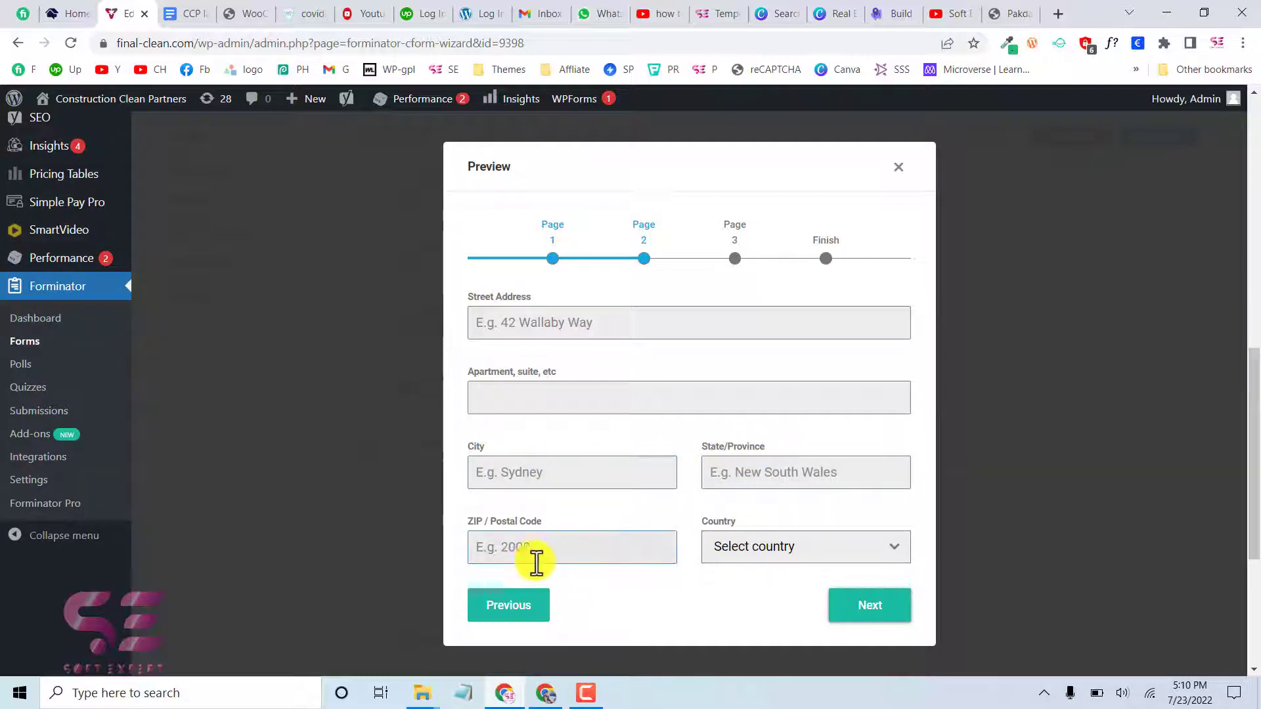
# Step through the preview's address and square footage pages to the final contact page, and close the preview.
pyautogui.press('Return')
pyautogui.click(574, 433)
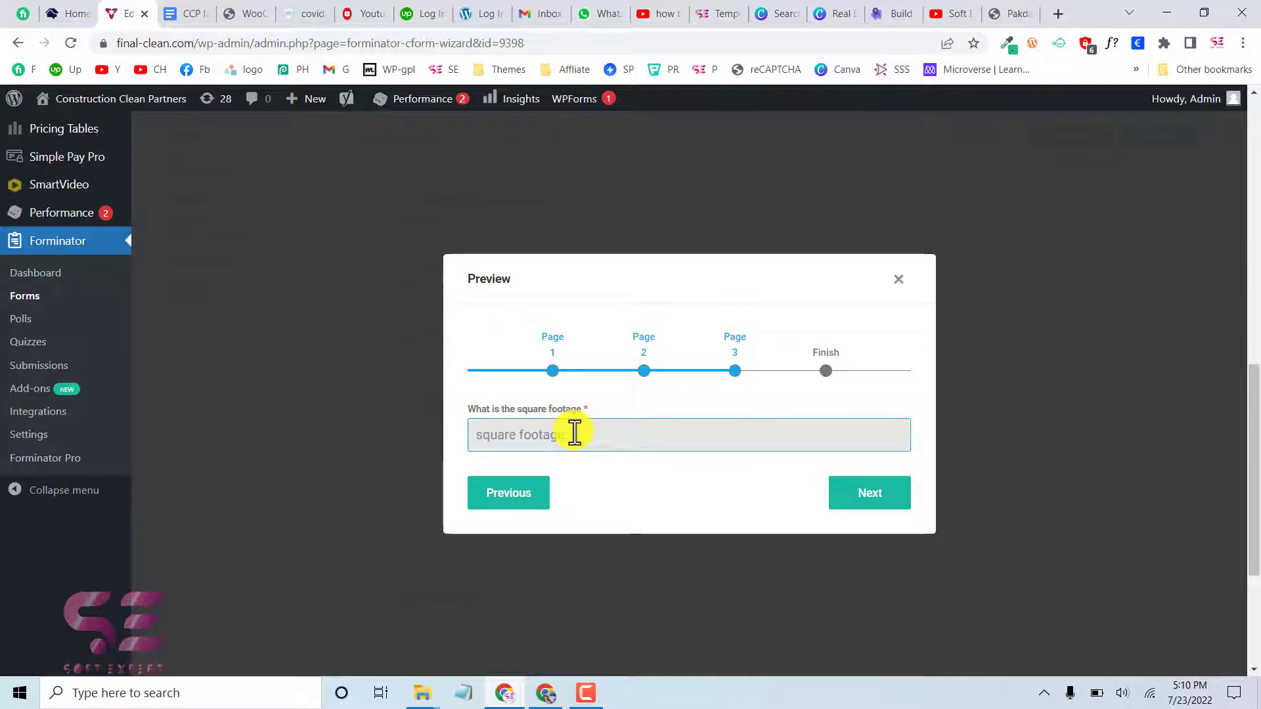
pyautogui.click(868, 496)
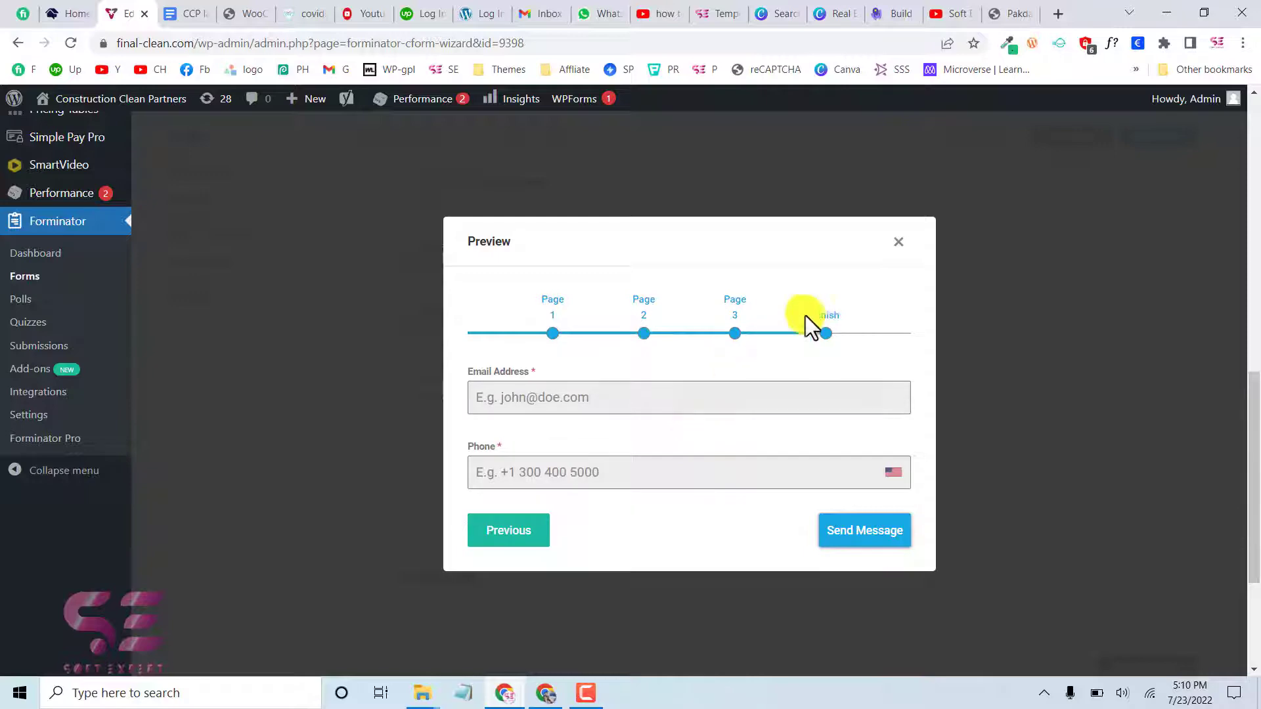
pyautogui.click(901, 243)
# In the Pagination field, relabel page 1 as "Step 1" and replace "Page" with "Step" in the page 2 and page 3 labels.
pyautogui.scroll(4, 774, 328)
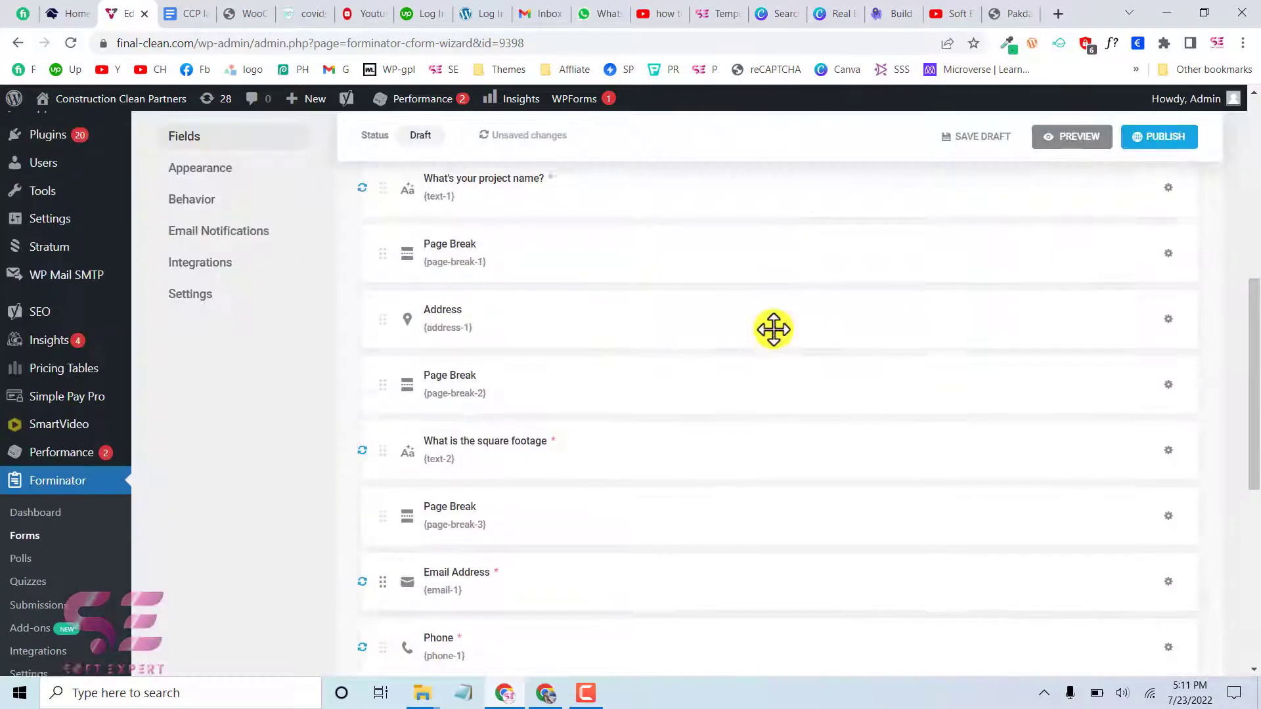
pyautogui.scroll(3, 773, 329)
pyautogui.click(523, 288)
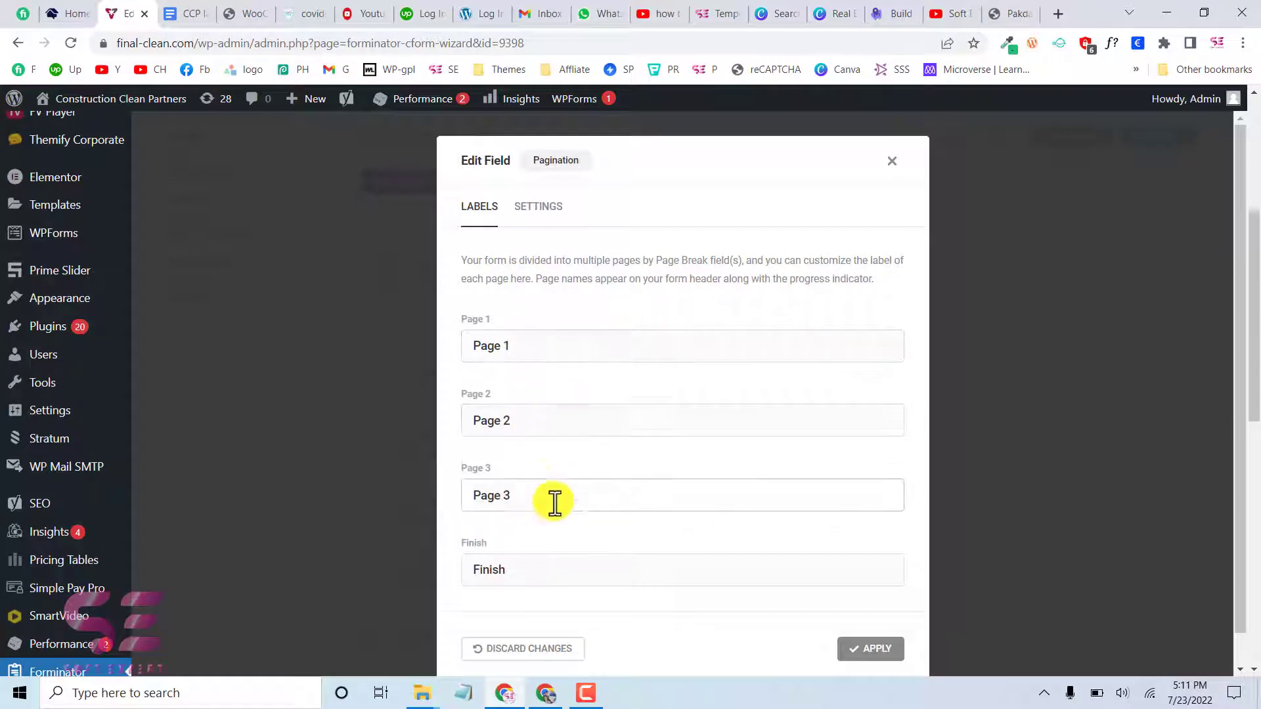
pyautogui.click(518, 336)
pyautogui.press('BackSpace')
pyautogui.write('1')
pyautogui.moveTo(517, 336); pyautogui.dragTo(455, 341)
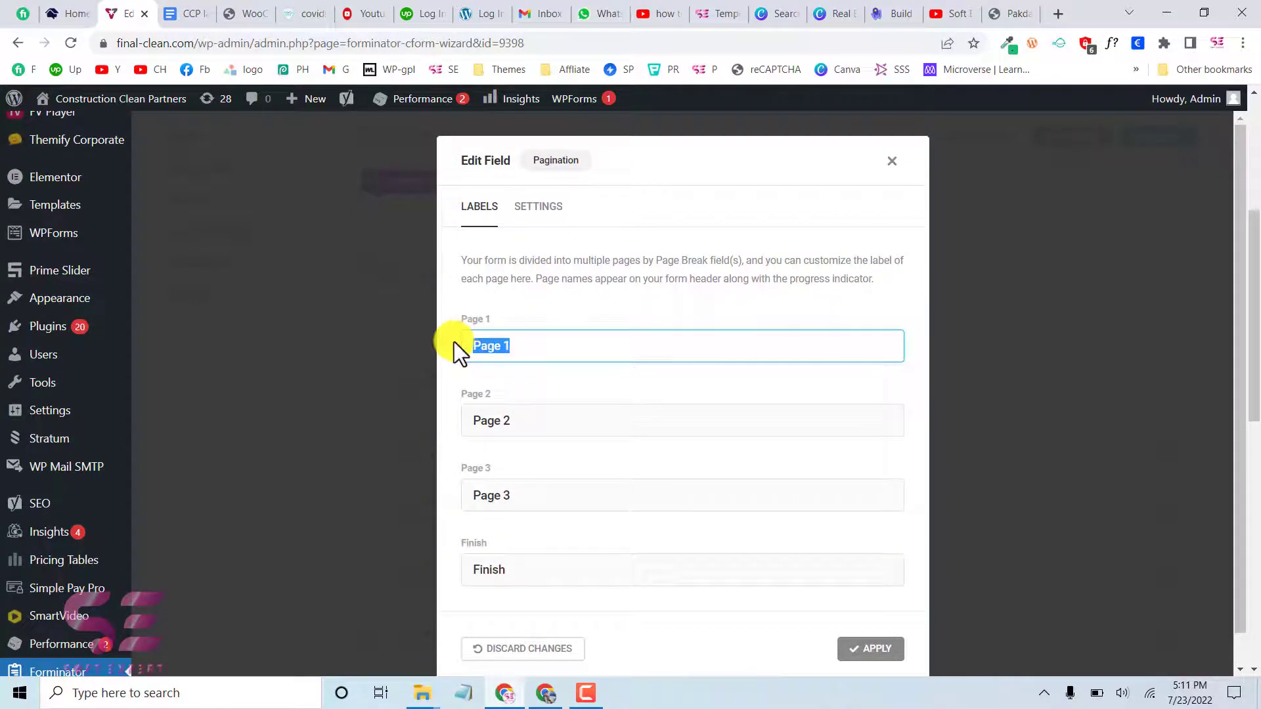
pyautogui.write('St')
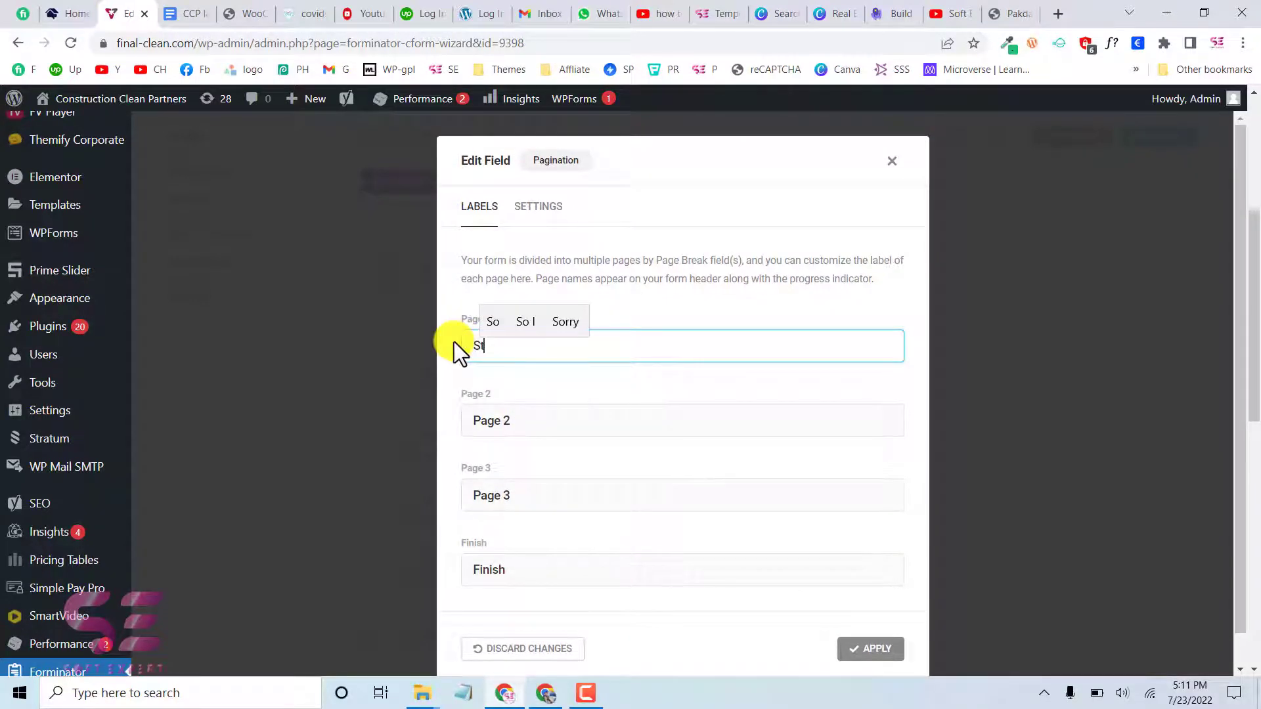
pyautogui.write('ep 1')
pyautogui.doubleClick(493, 420)
pyautogui.write('Step')
pyautogui.press('Tab')
pyautogui.write('Step')
# Set the pagination's progress indicator style to Progress Bar.
pyautogui.click(537, 208)
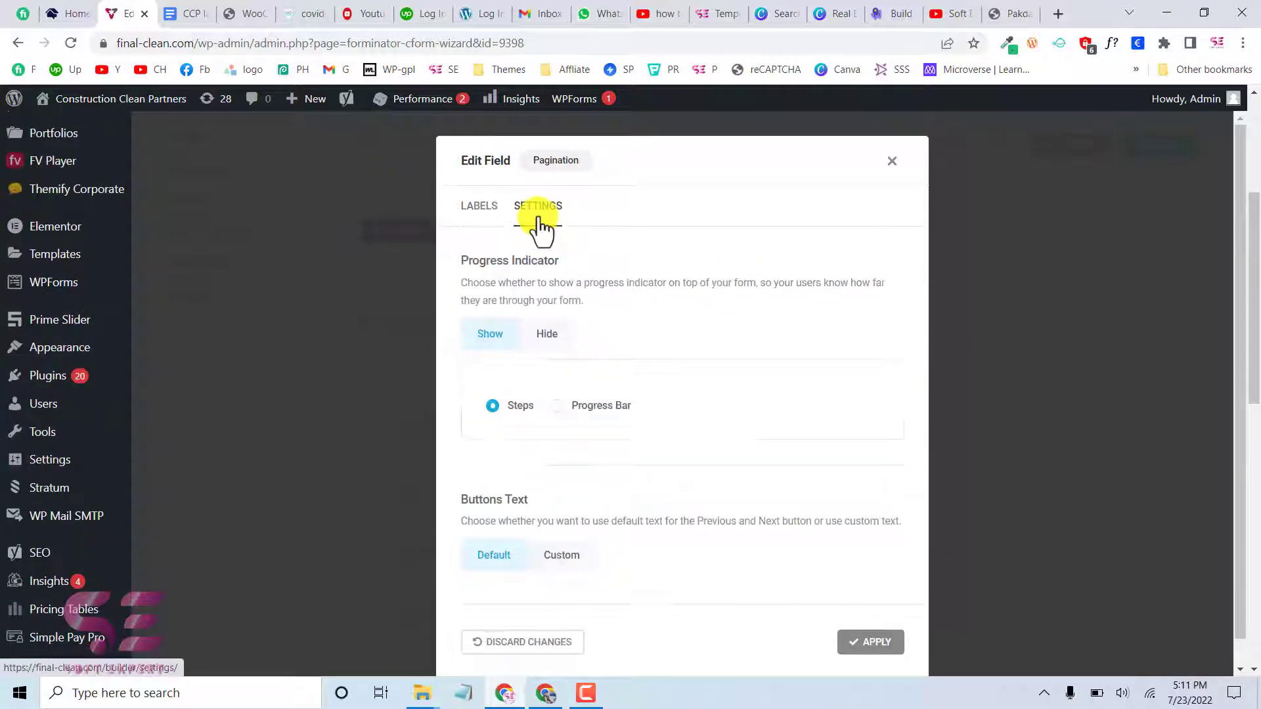
pyautogui.scroll(-1, 563, 372)
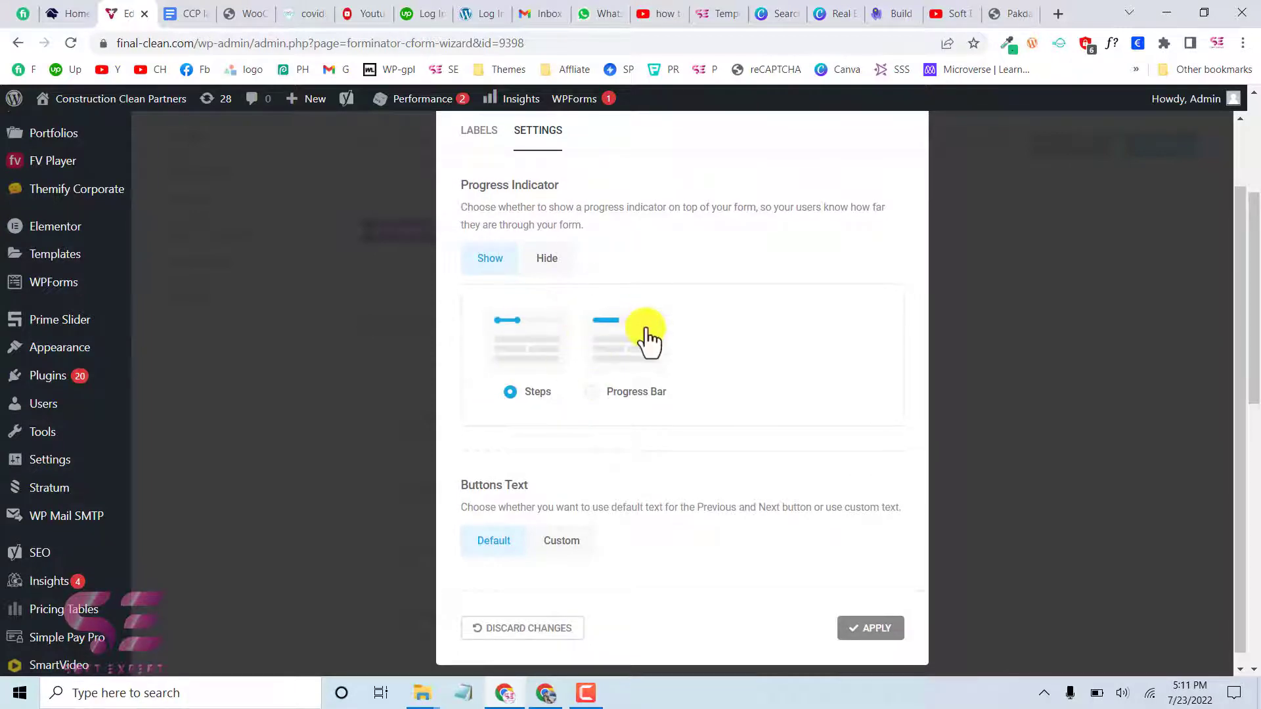
pyautogui.click(591, 393)
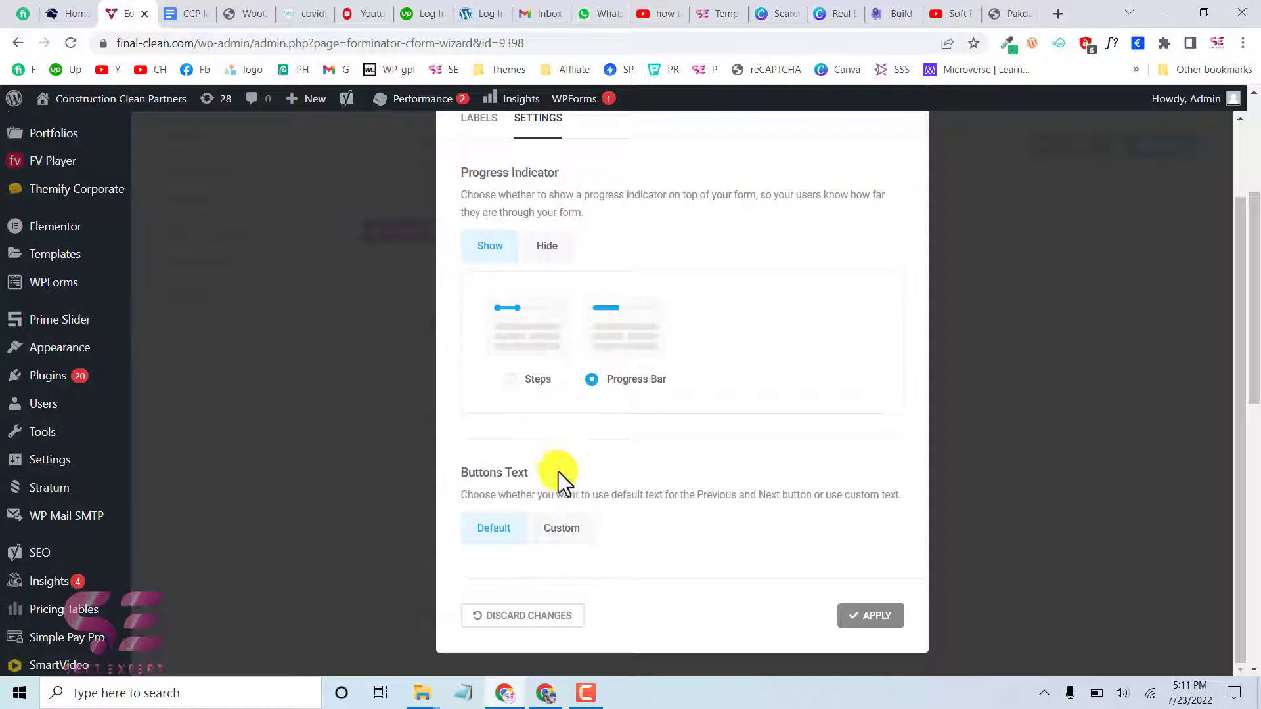
# Check the pagination's custom button text options, return the buttons text to Default, and apply the pagination changes.
pyautogui.click(564, 533)
pyautogui.scroll(-3, 563, 540)
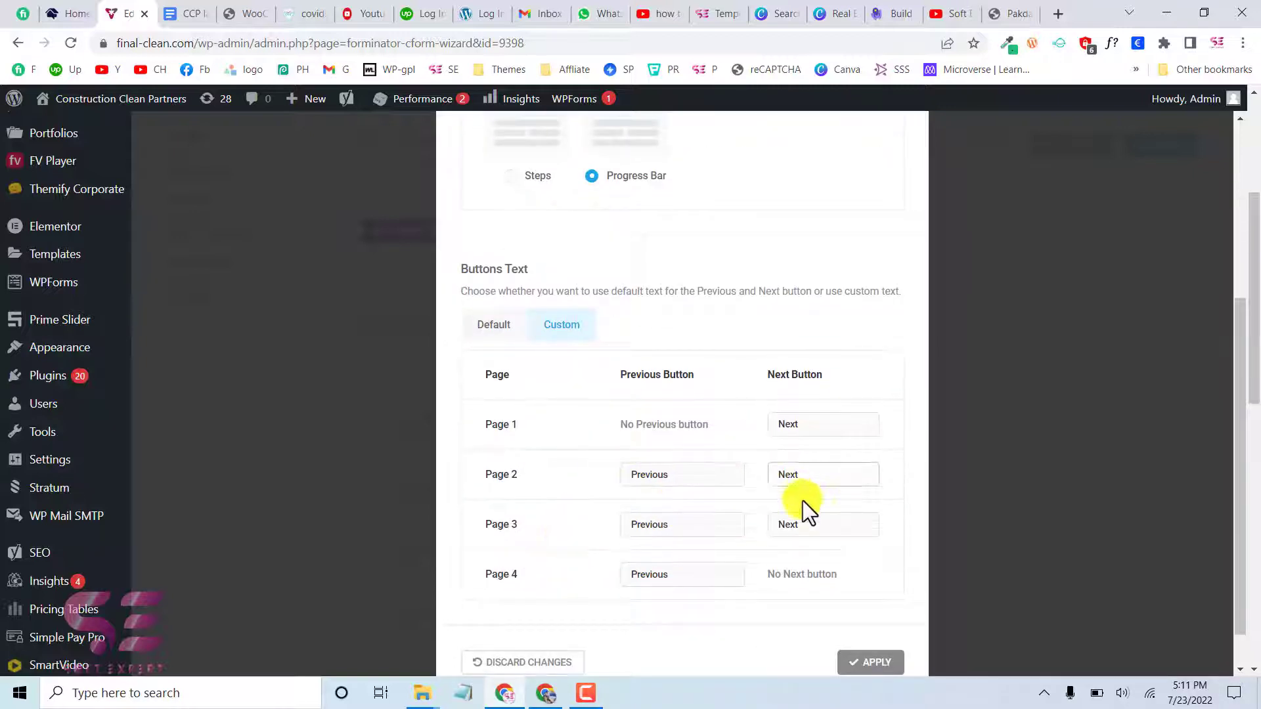
pyautogui.click(491, 327)
pyautogui.scroll(1, 647, 385)
pyautogui.scroll(-1, 647, 388)
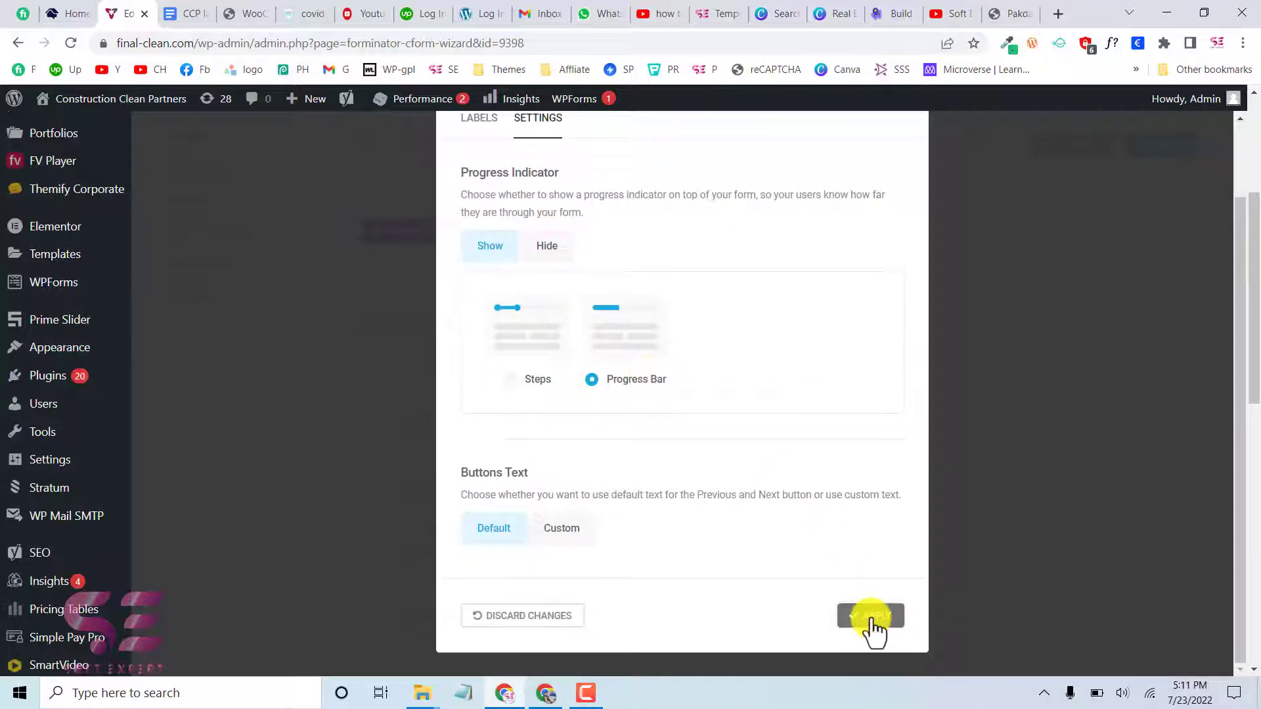
pyautogui.click(872, 617)
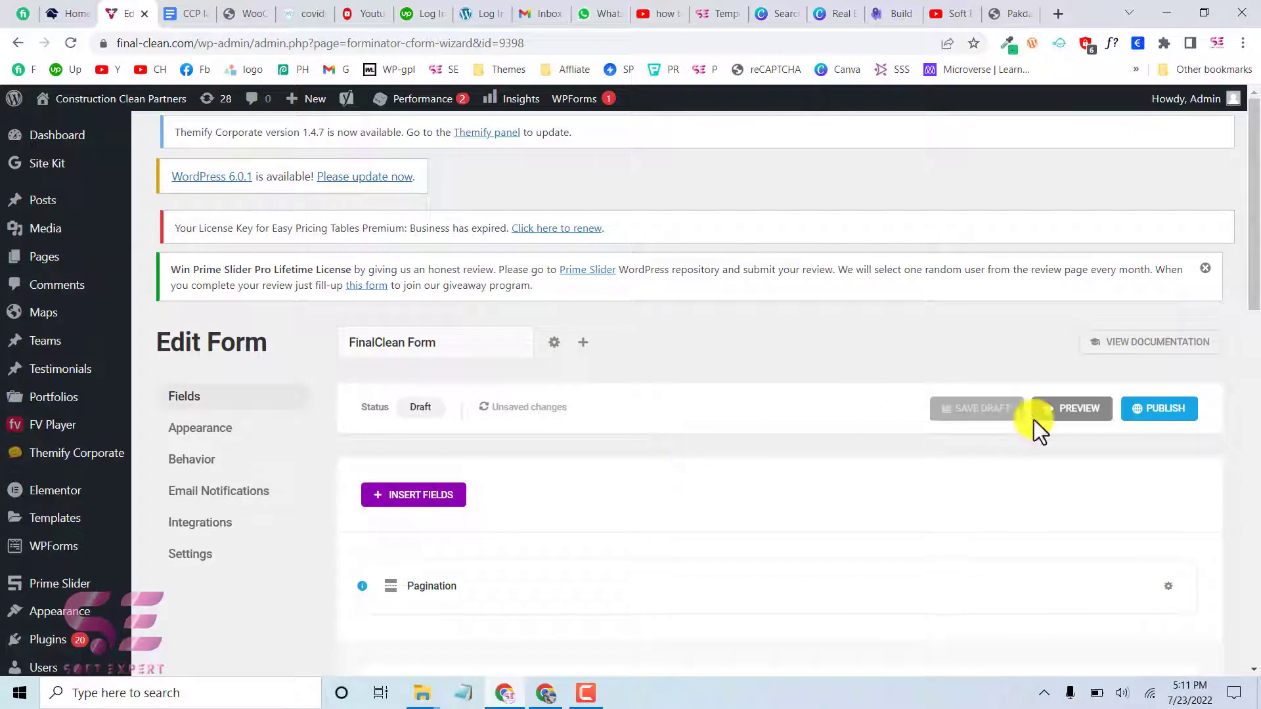
# Preview the form with the progress bar pagination and close the preview.
pyautogui.click(1063, 414)
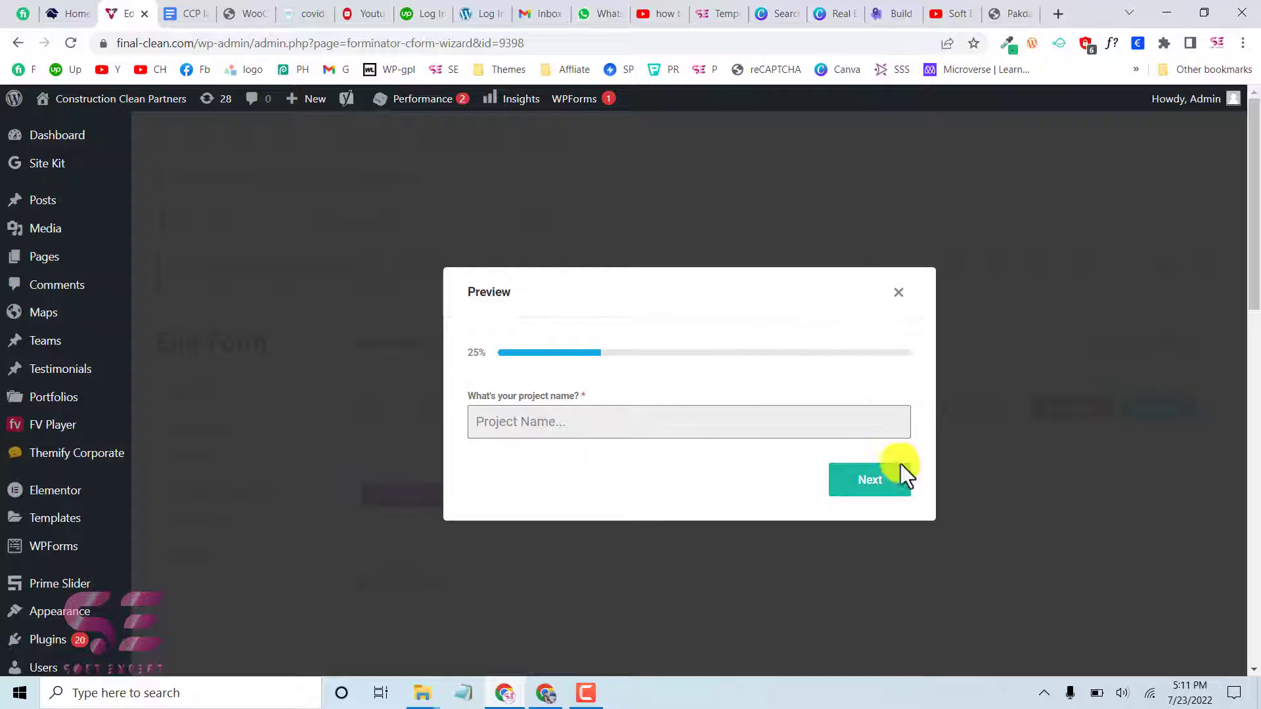
pyautogui.click(895, 297)
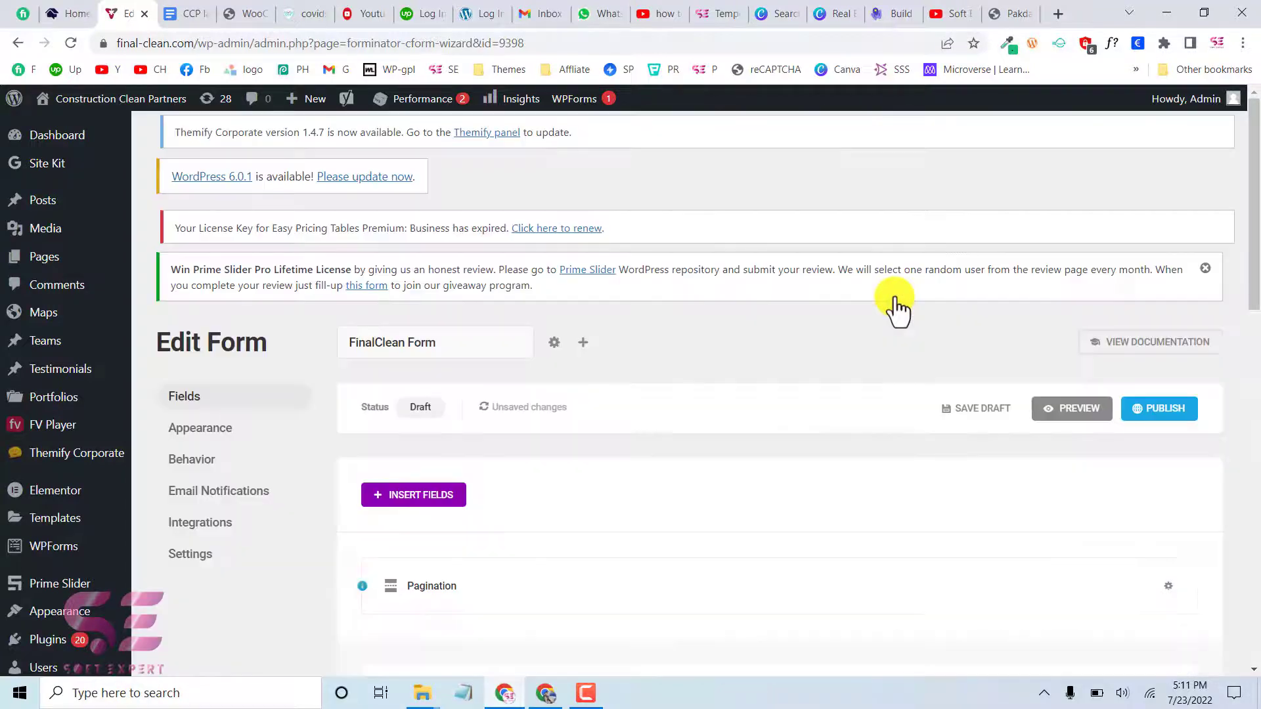
# In the form's appearance settings, try the Flat, Bold, Material and None design styles, and settle on Material.
pyautogui.scroll(-3, 682, 428)
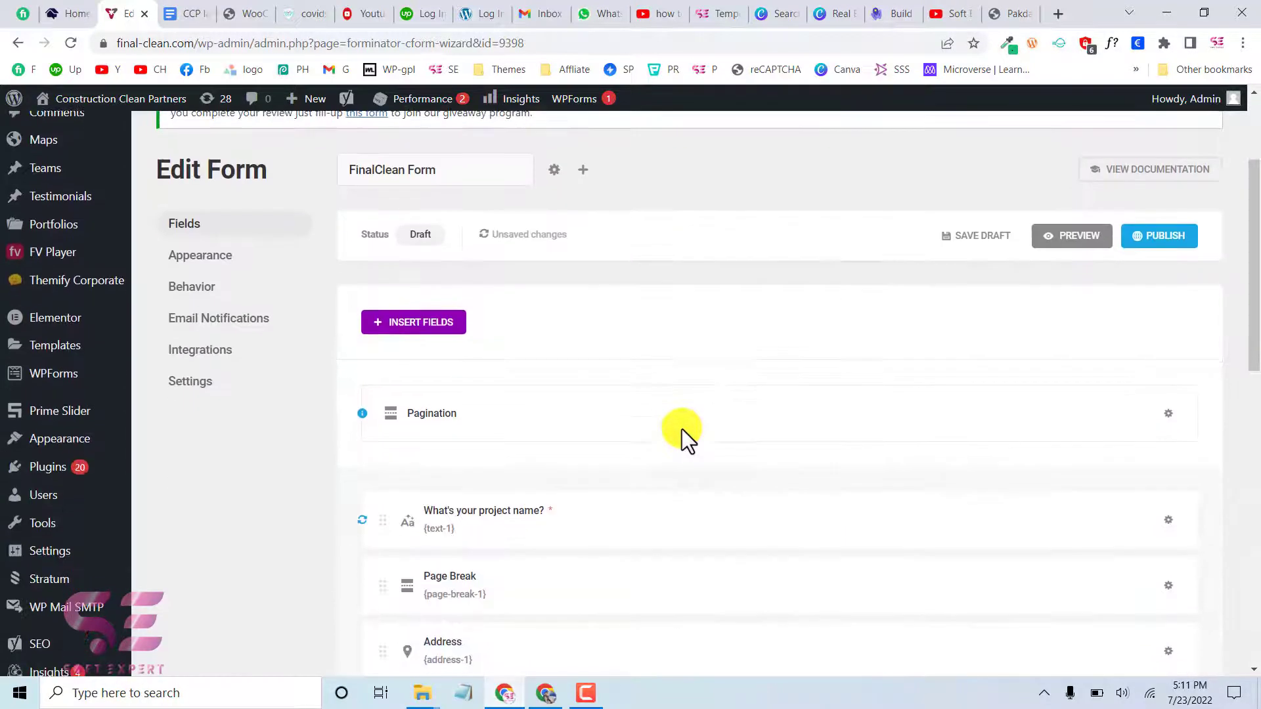
pyautogui.click(212, 261)
pyautogui.scroll(-3, 592, 432)
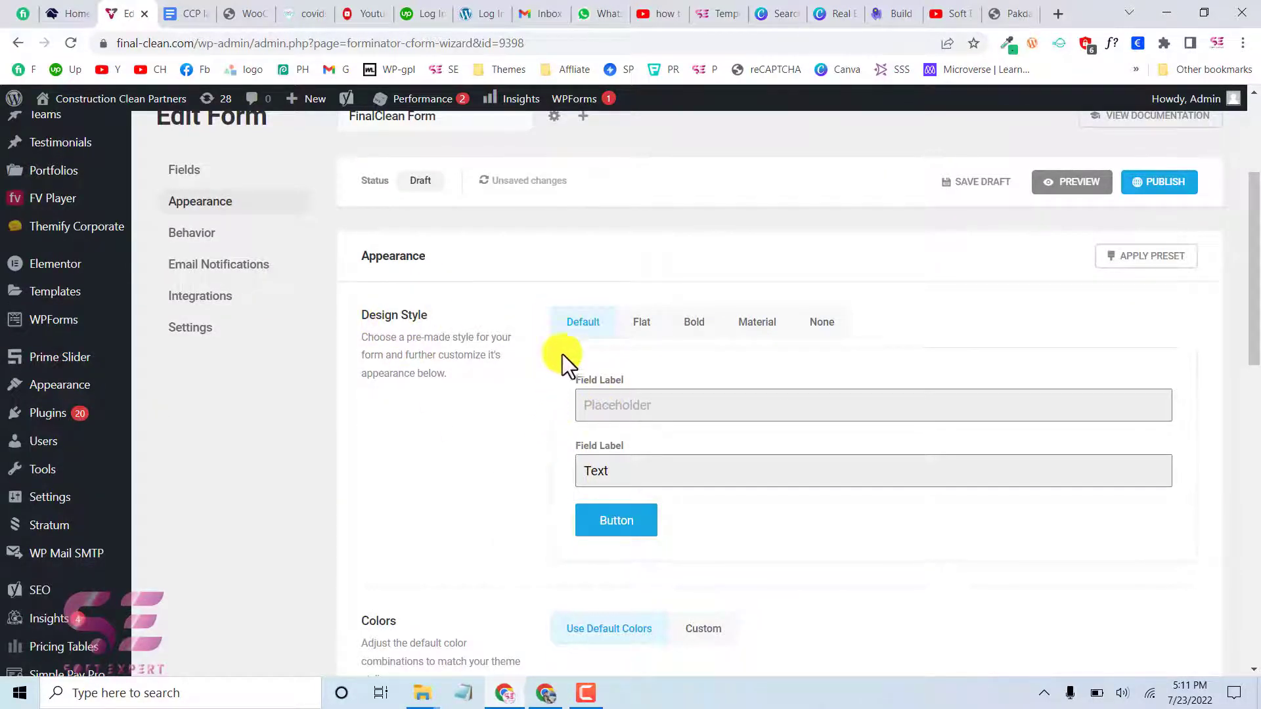
pyautogui.click(642, 323)
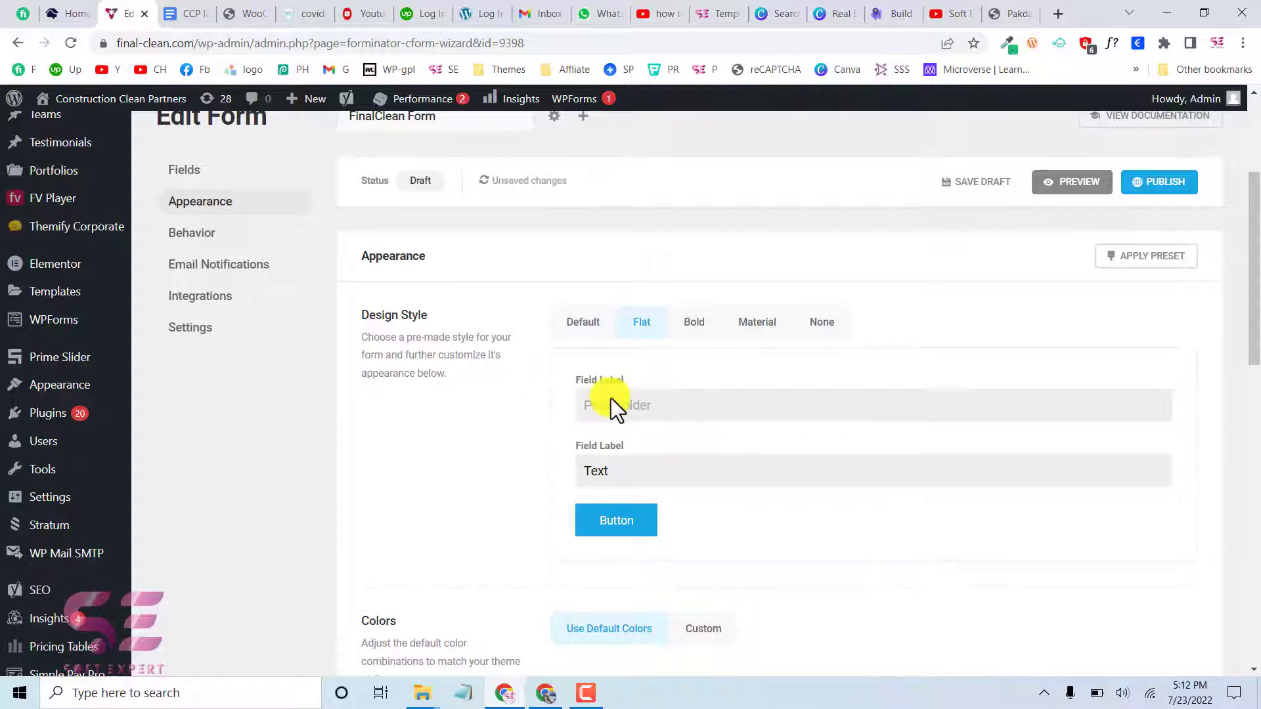
pyautogui.click(696, 335)
pyautogui.click(755, 327)
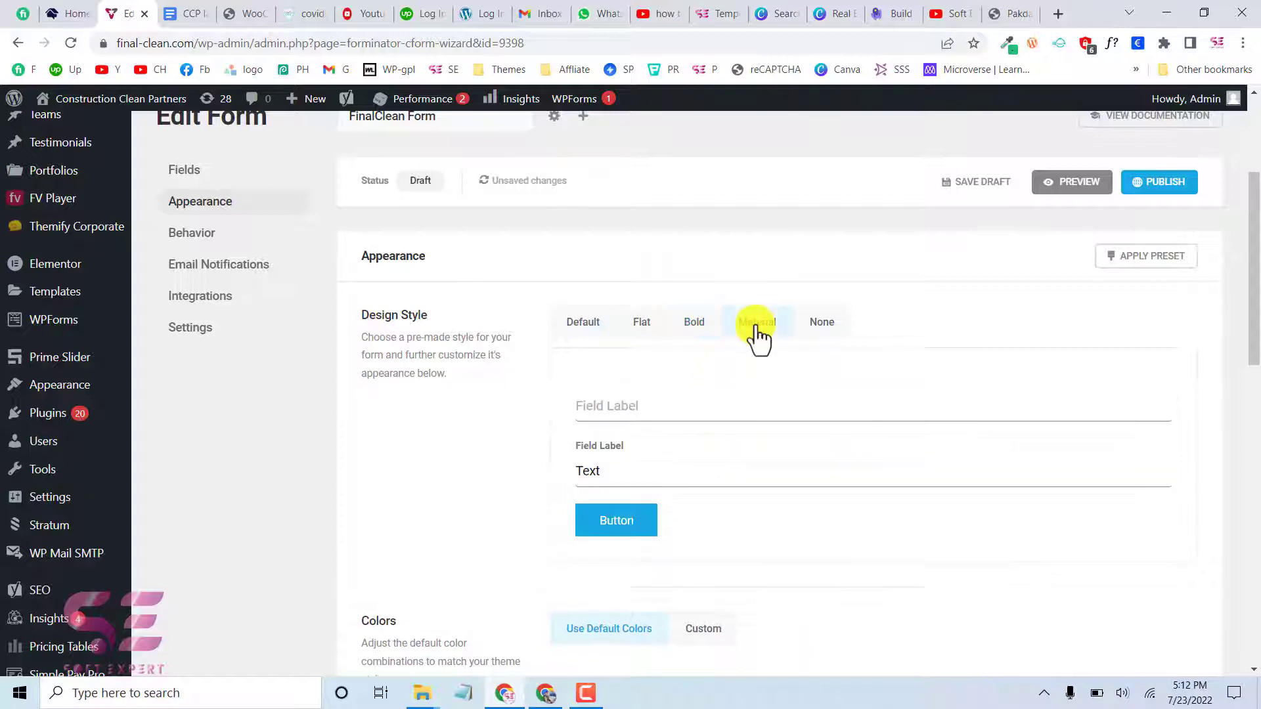
pyautogui.click(816, 326)
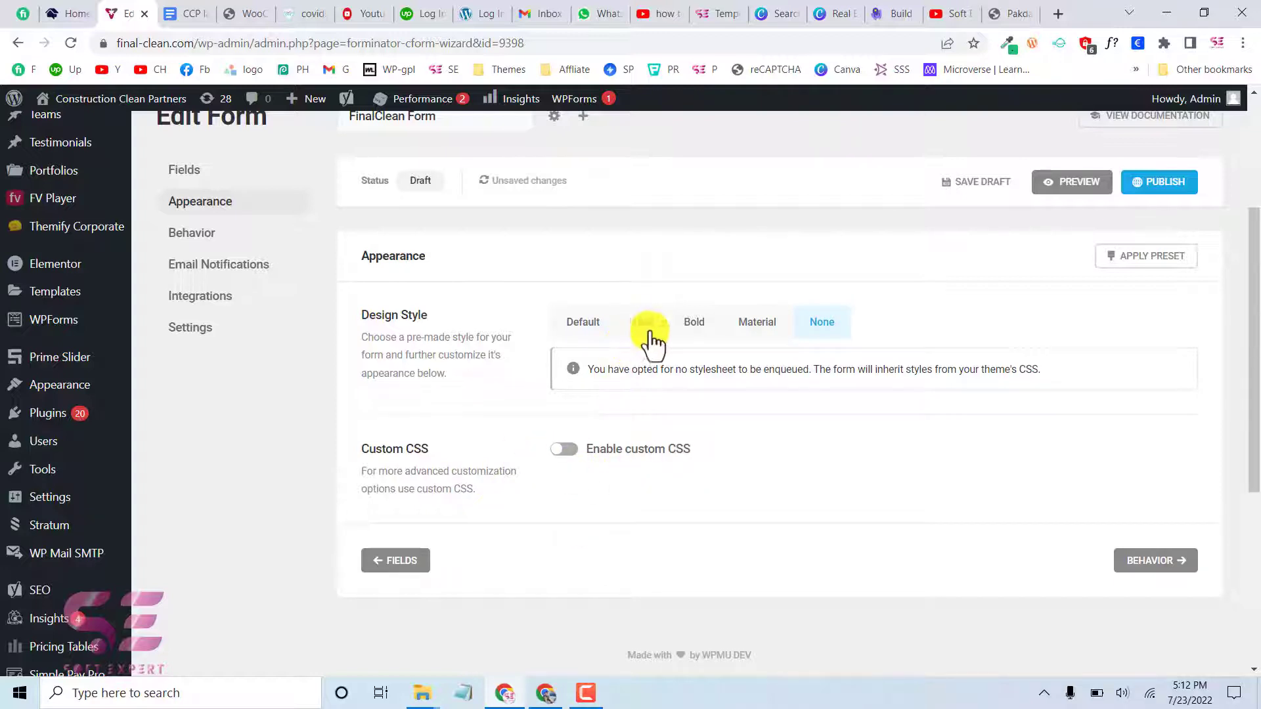
pyautogui.click(755, 323)
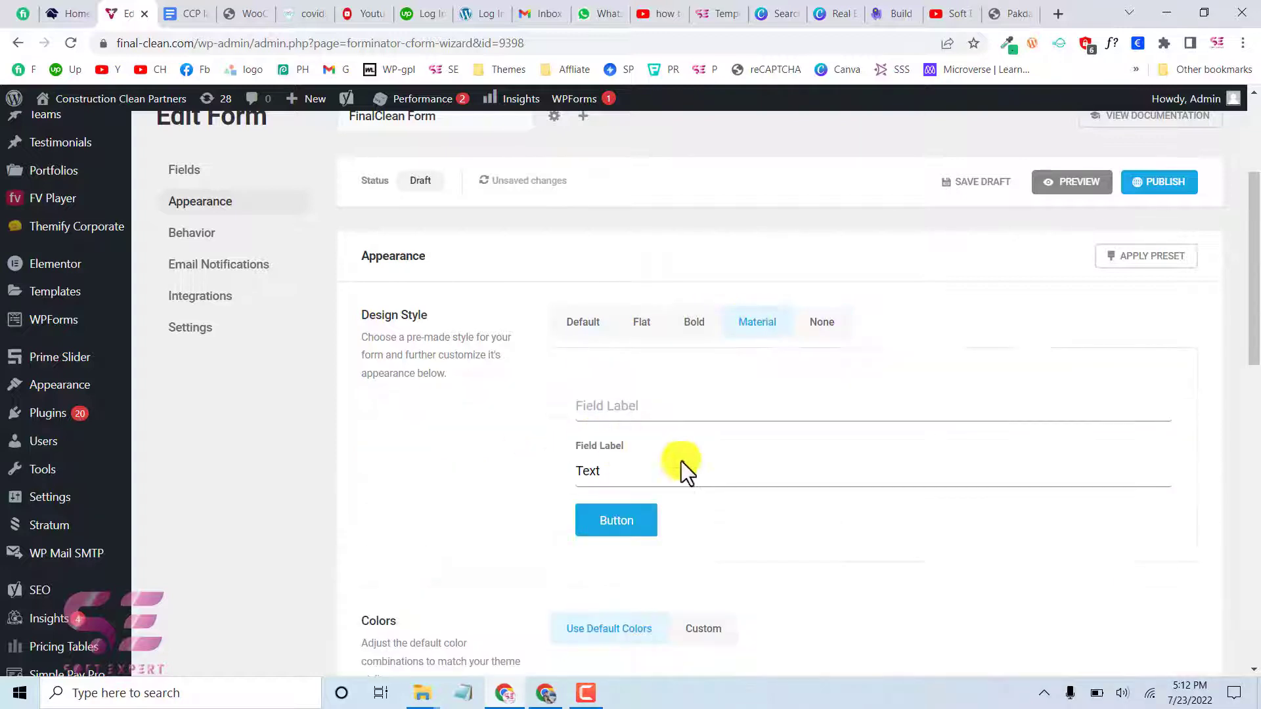
# Switch the form's colors from the defaults to Custom.
pyautogui.scroll(-4, 664, 503)
pyautogui.scroll(-1, 664, 499)
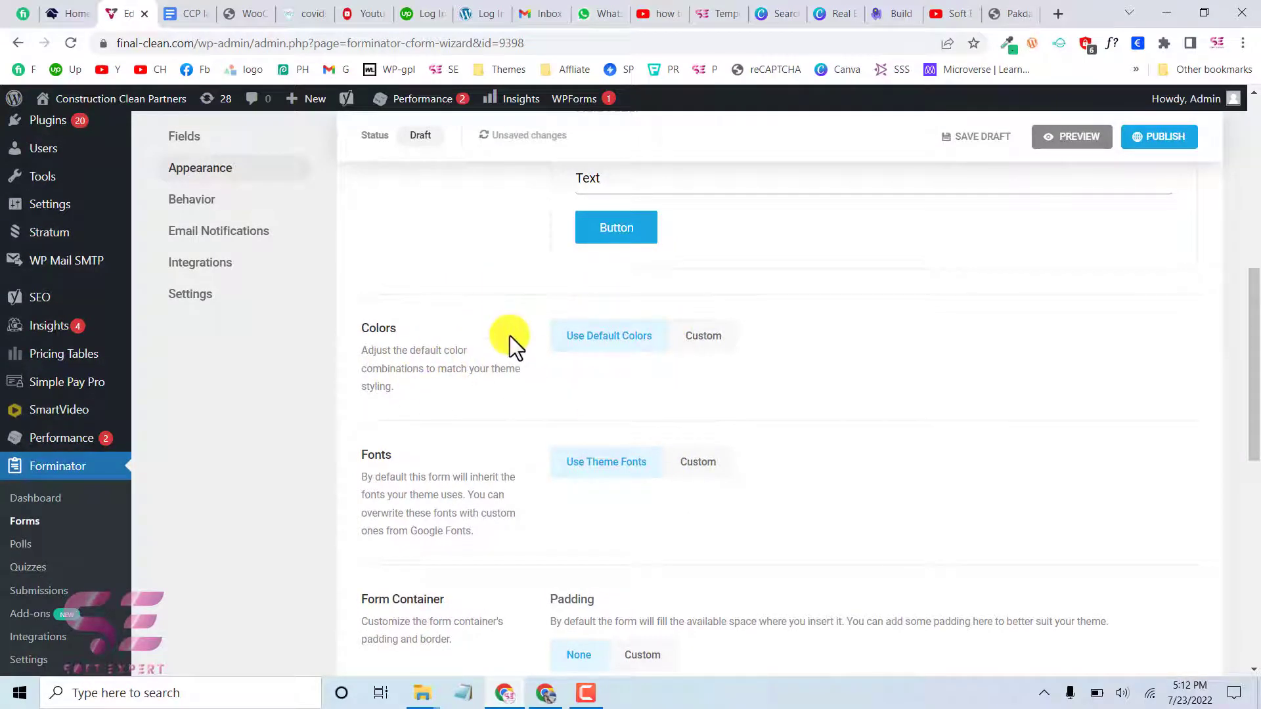
pyautogui.click(697, 336)
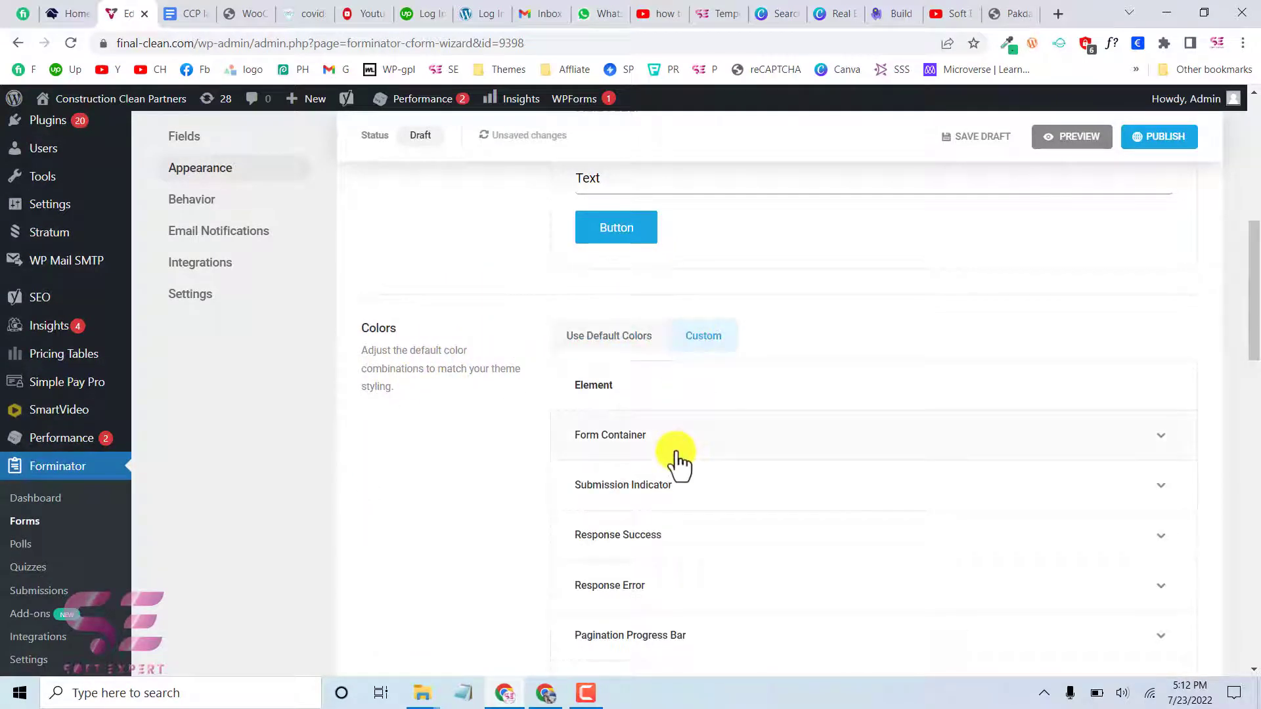
# Look over the custom color elements and switch the form's colors back to Use Default Colors.
pyautogui.scroll(-5, 676, 460)
pyautogui.scroll(-3, 677, 463)
pyautogui.scroll(7, 676, 464)
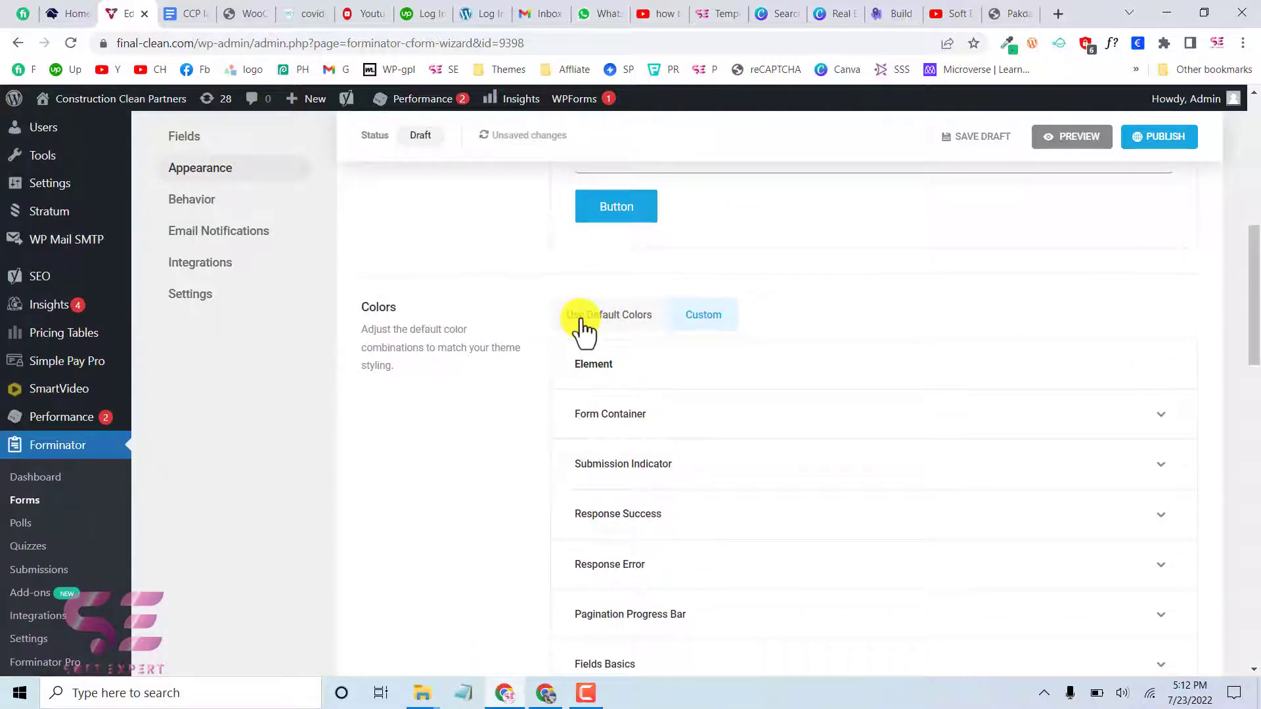
pyautogui.click(582, 321)
# Review the form's font, container padding, border, spacing and custom CSS options in the appearance settings.
pyautogui.scroll(-2, 558, 414)
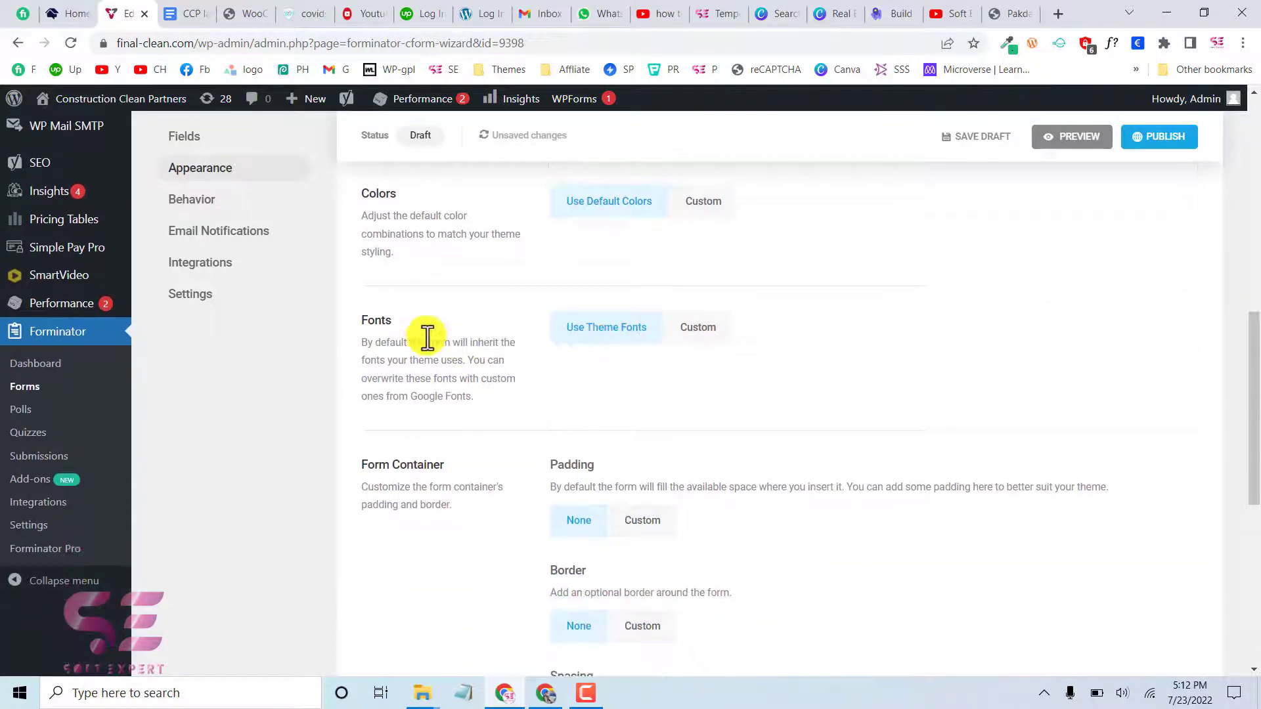
pyautogui.scroll(-2, 414, 367)
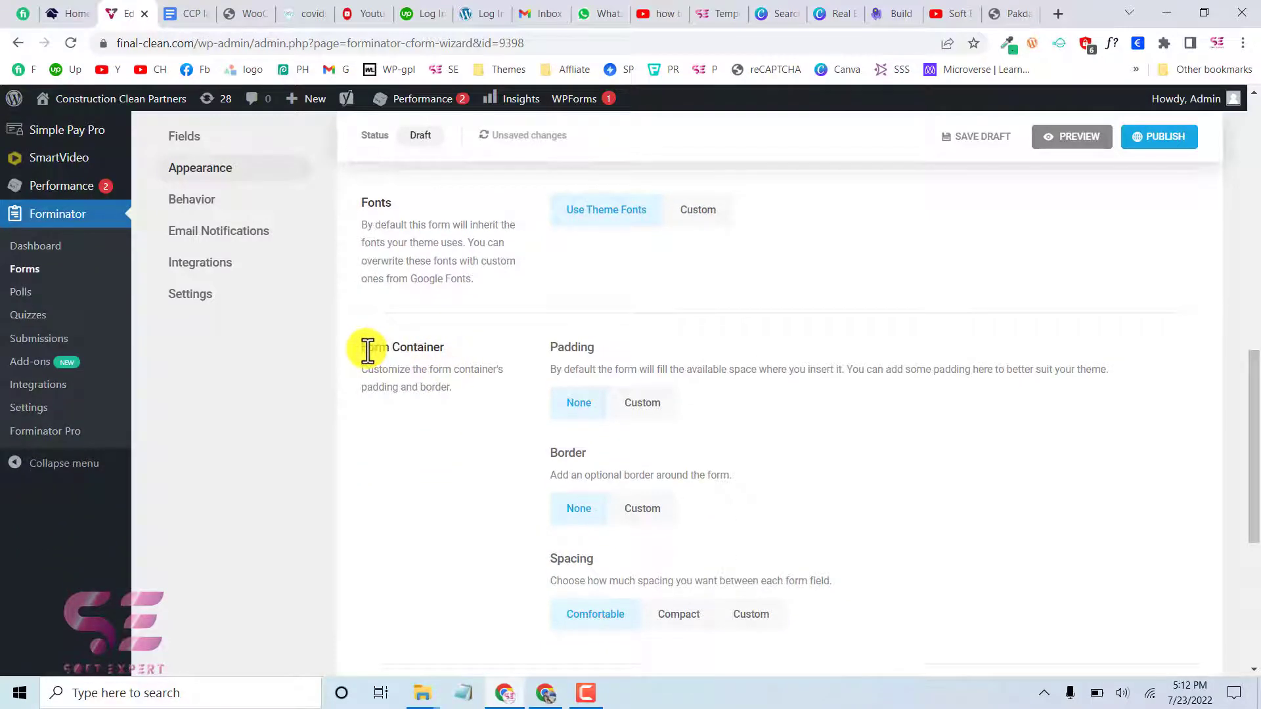
pyautogui.scroll(-2, 591, 387)
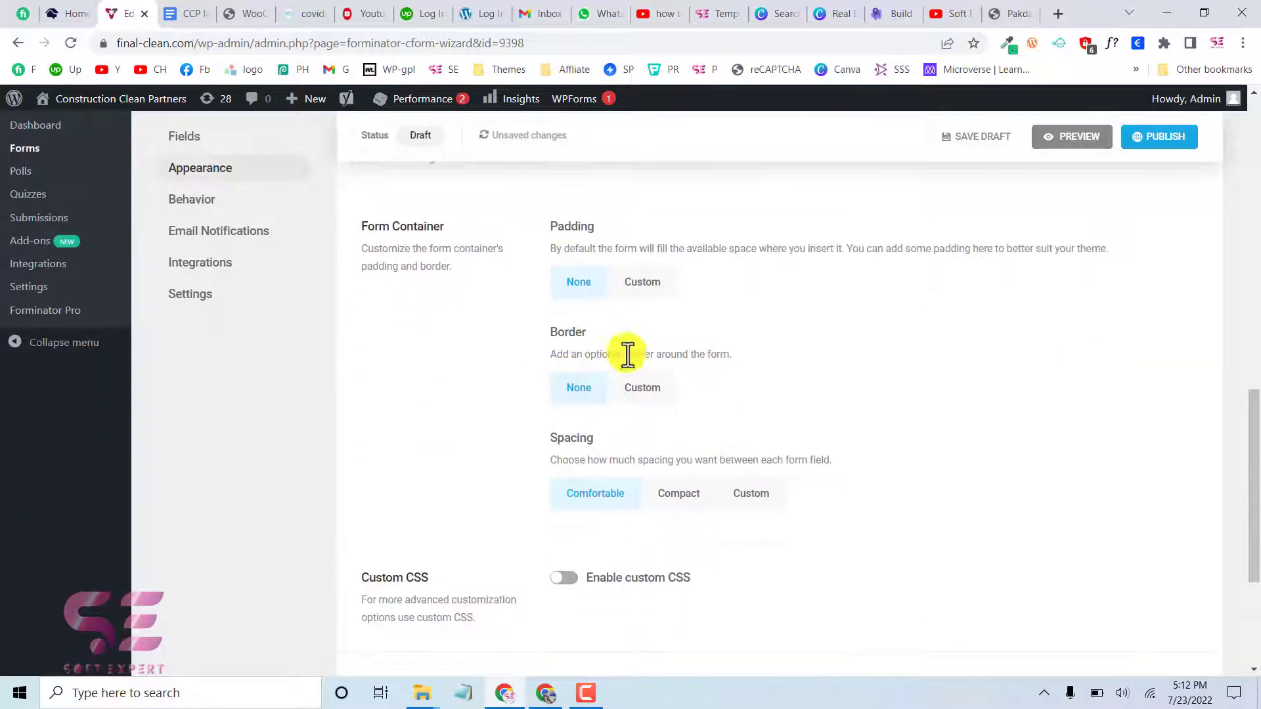
pyautogui.scroll(-2, 683, 470)
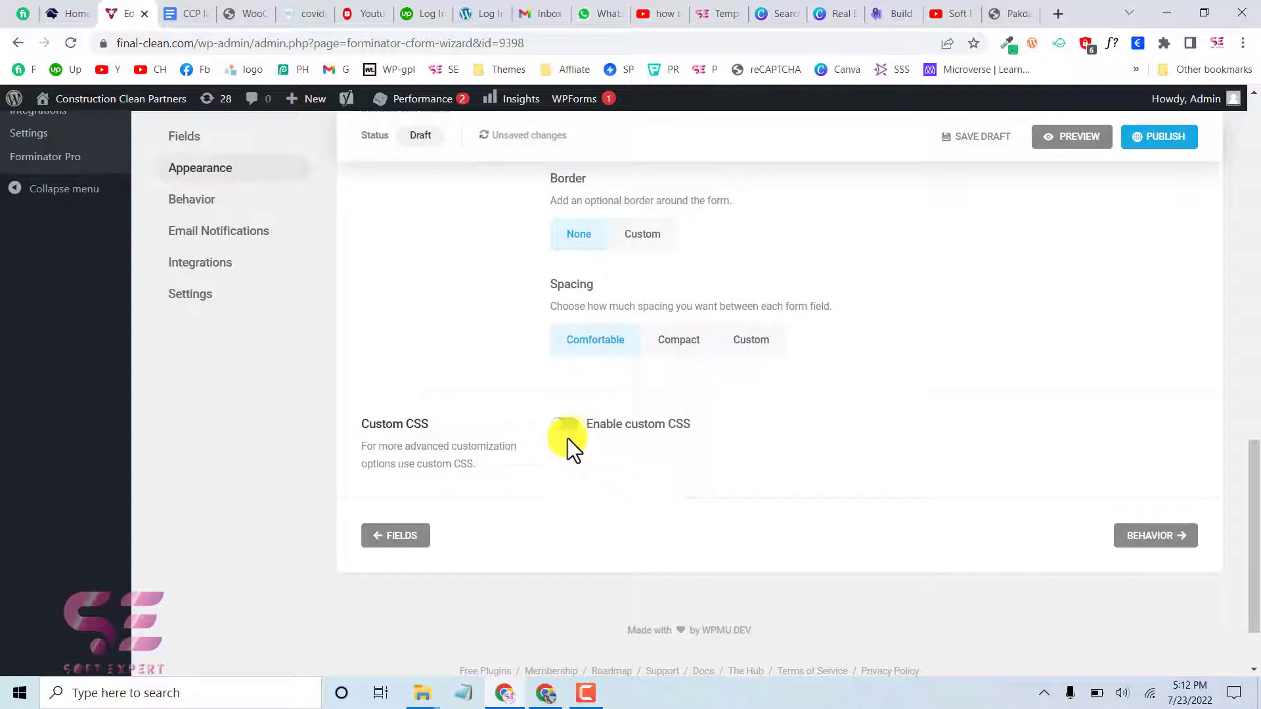
pyautogui.scroll(10, 568, 410)
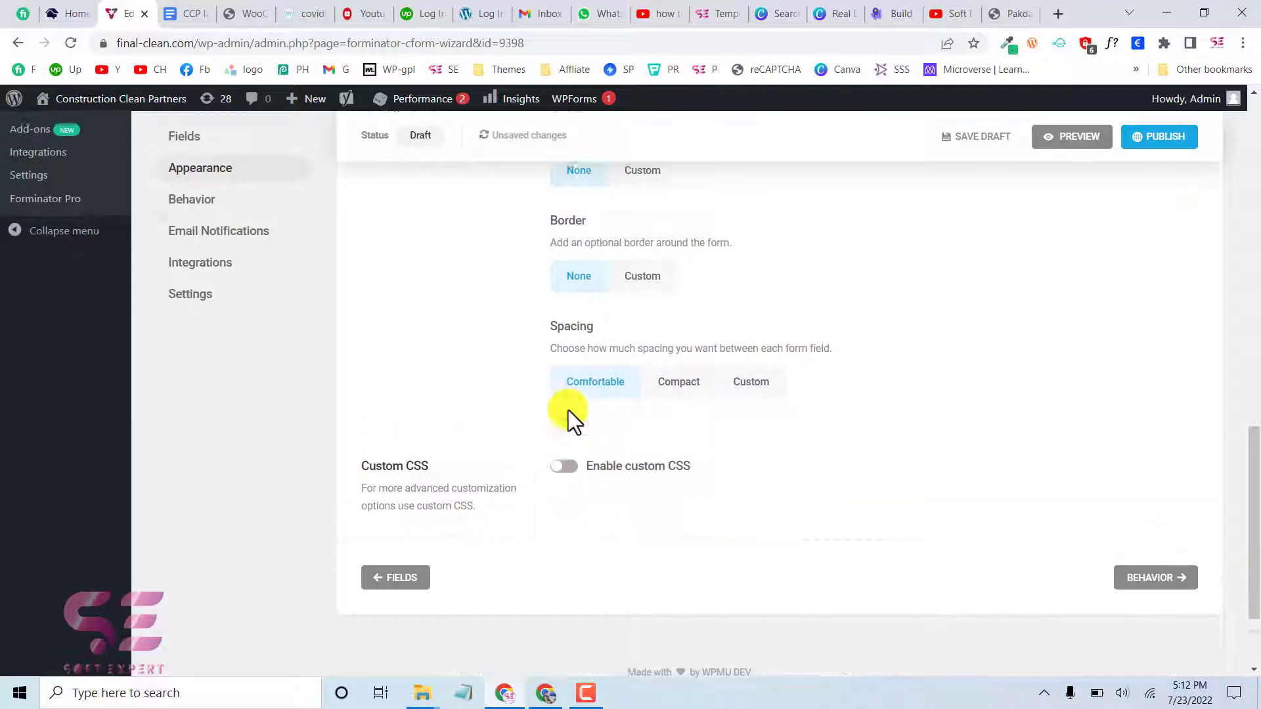
# In the form's behavior settings, inspect the Inline Message after-submission behavior and cancel without changing it.
pyautogui.click(199, 202)
pyautogui.scroll(-3, 580, 403)
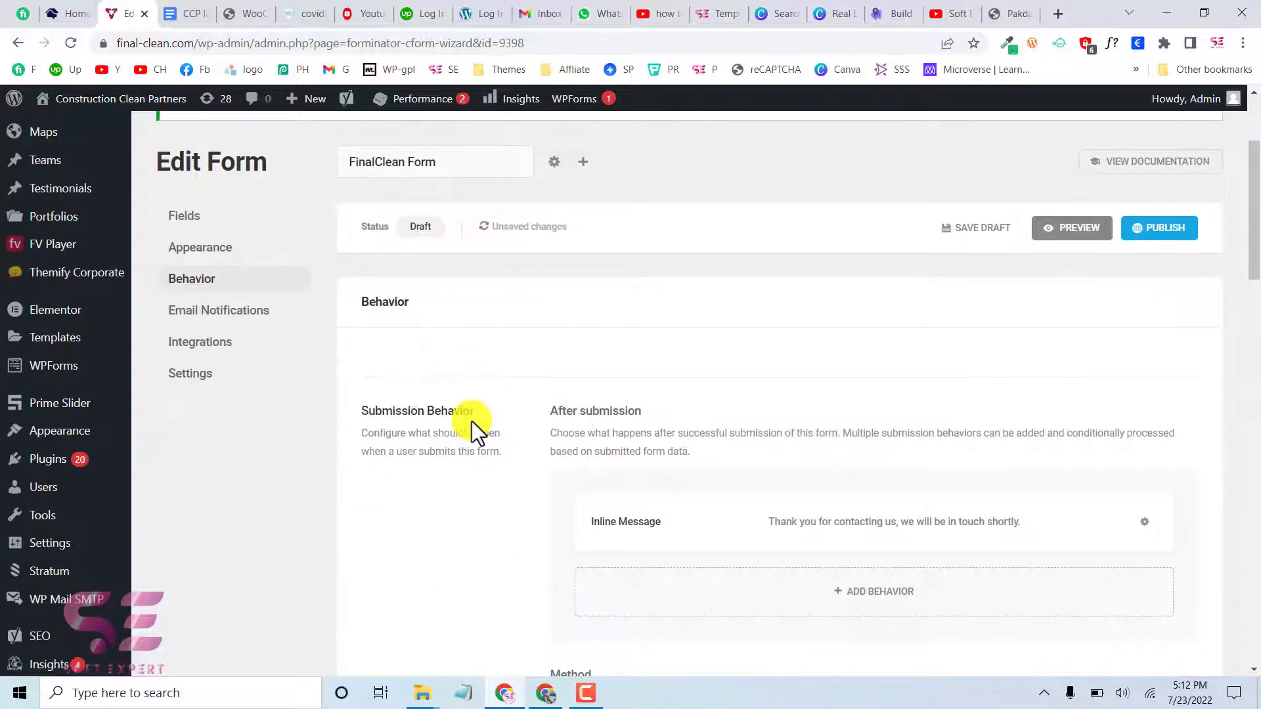
pyautogui.scroll(-2, 617, 435)
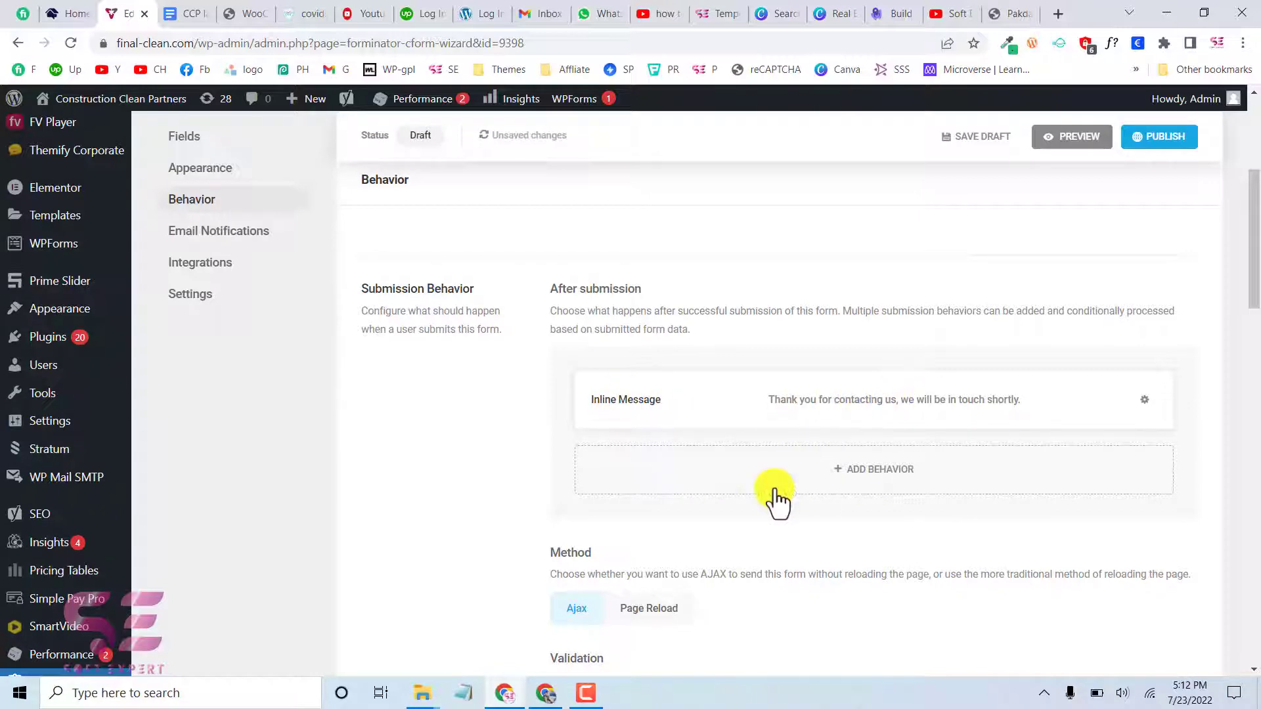
pyautogui.scroll(-3, 775, 501)
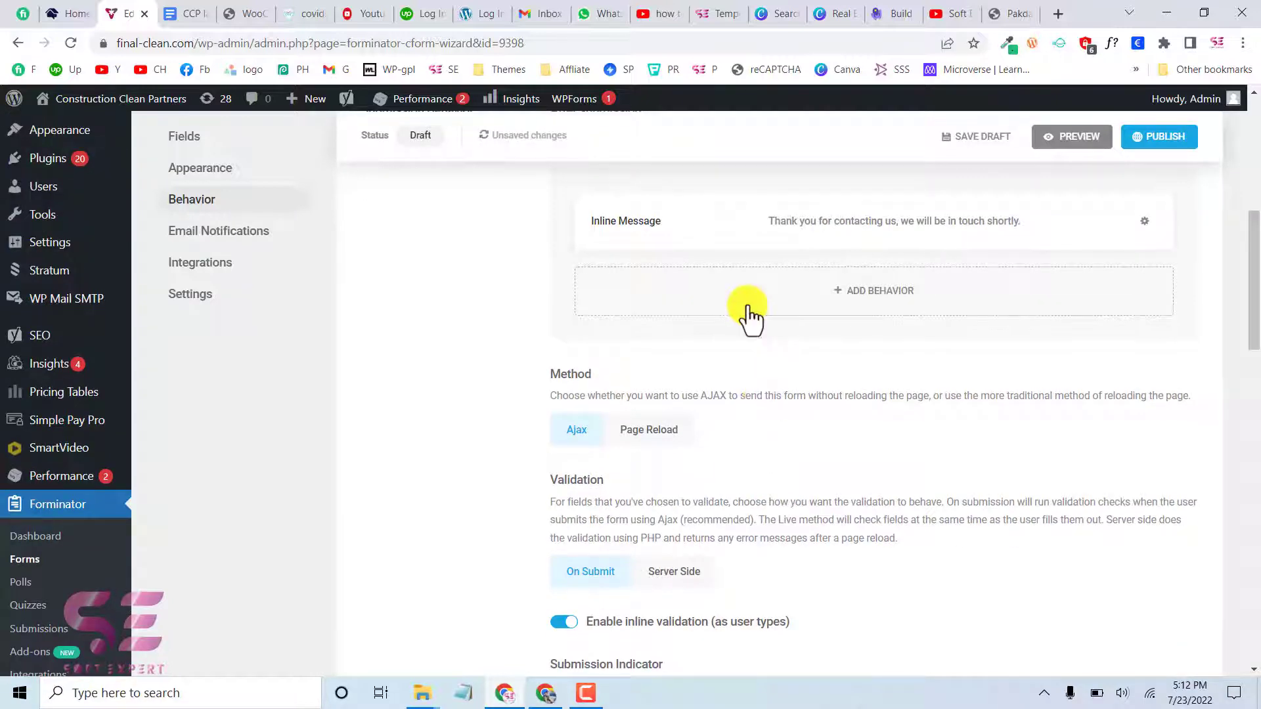
pyautogui.click(731, 226)
pyautogui.scroll(-3, 650, 439)
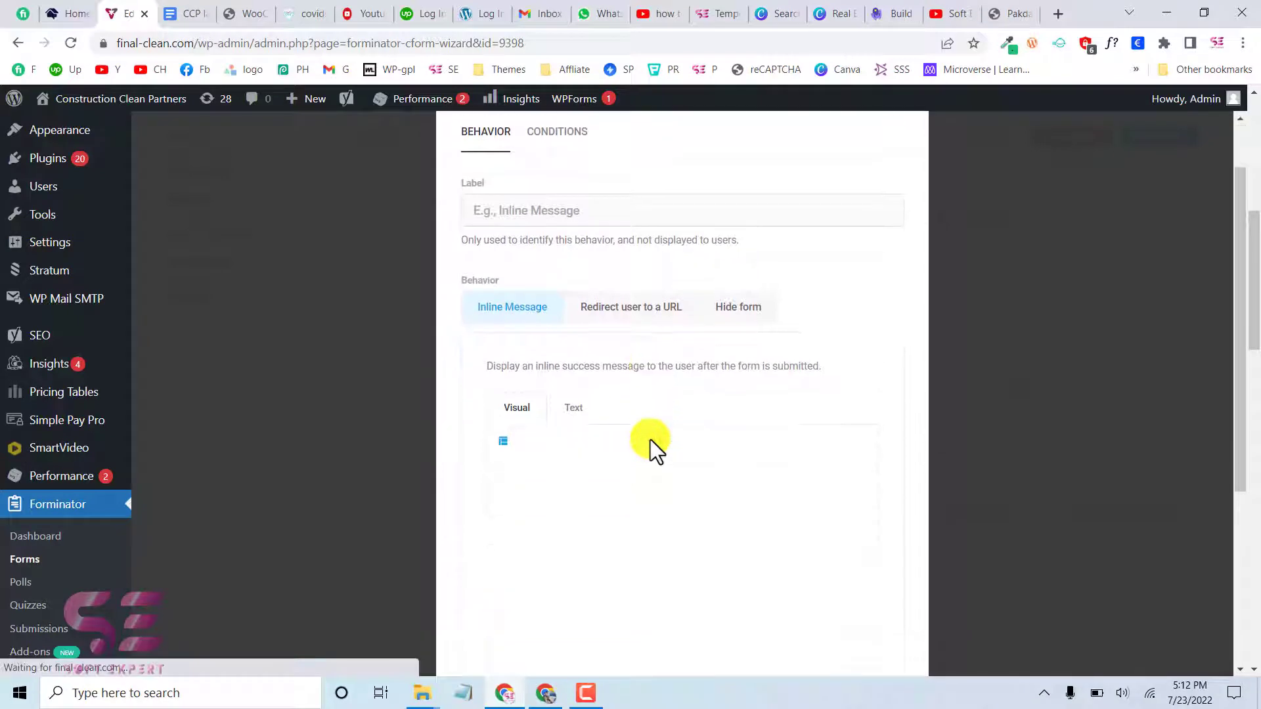
pyautogui.moveTo(873, 463); pyautogui.dragTo(854, 574)
pyautogui.scroll(-1, 725, 482)
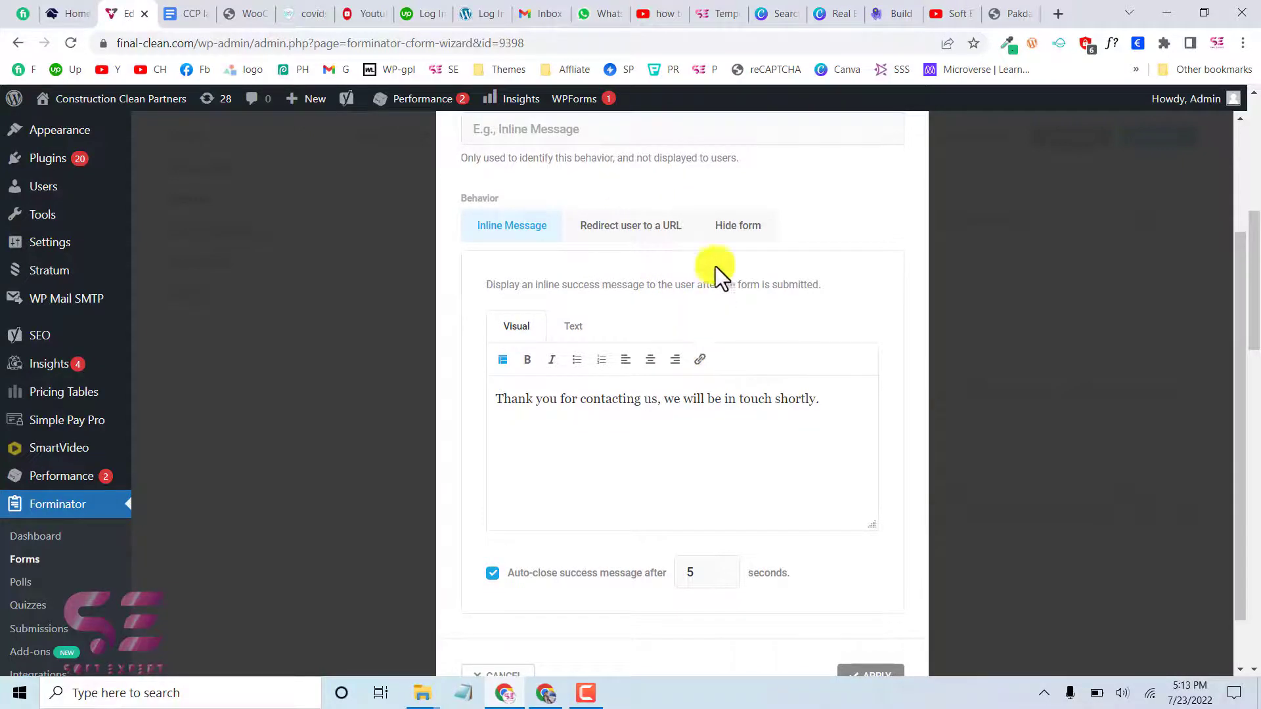
pyautogui.scroll(-1, 742, 431)
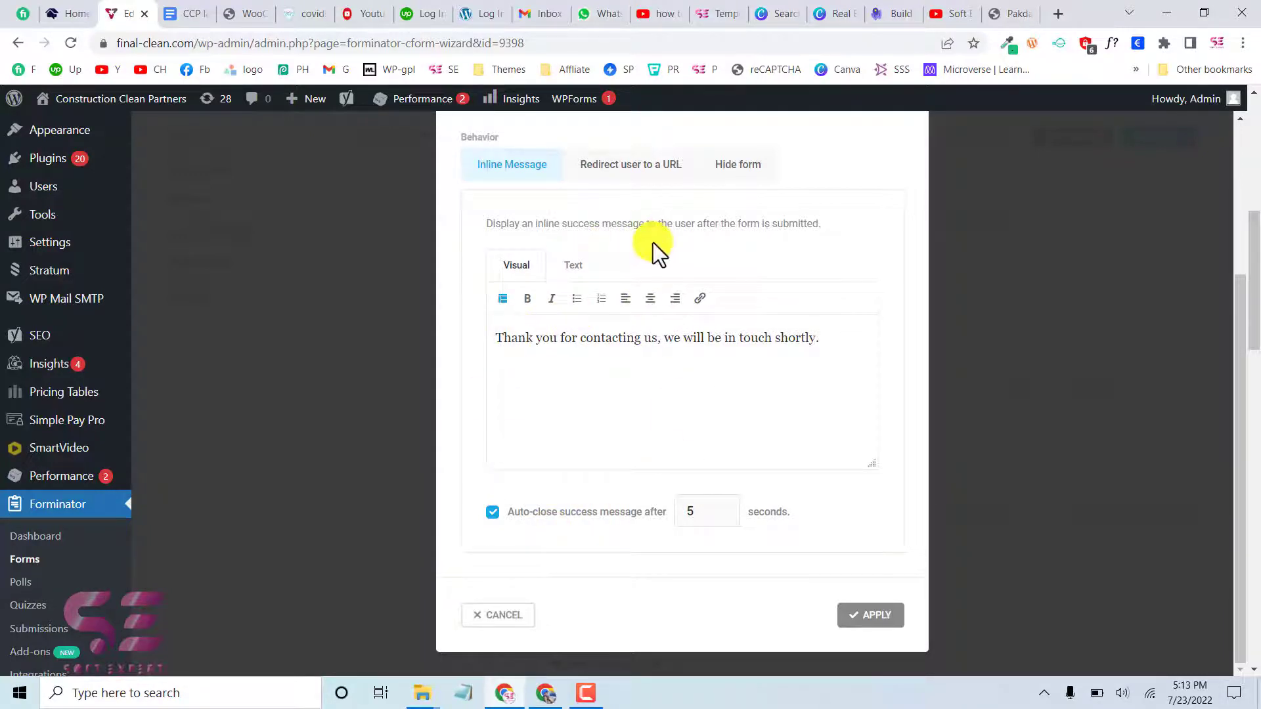
pyautogui.click(509, 606)
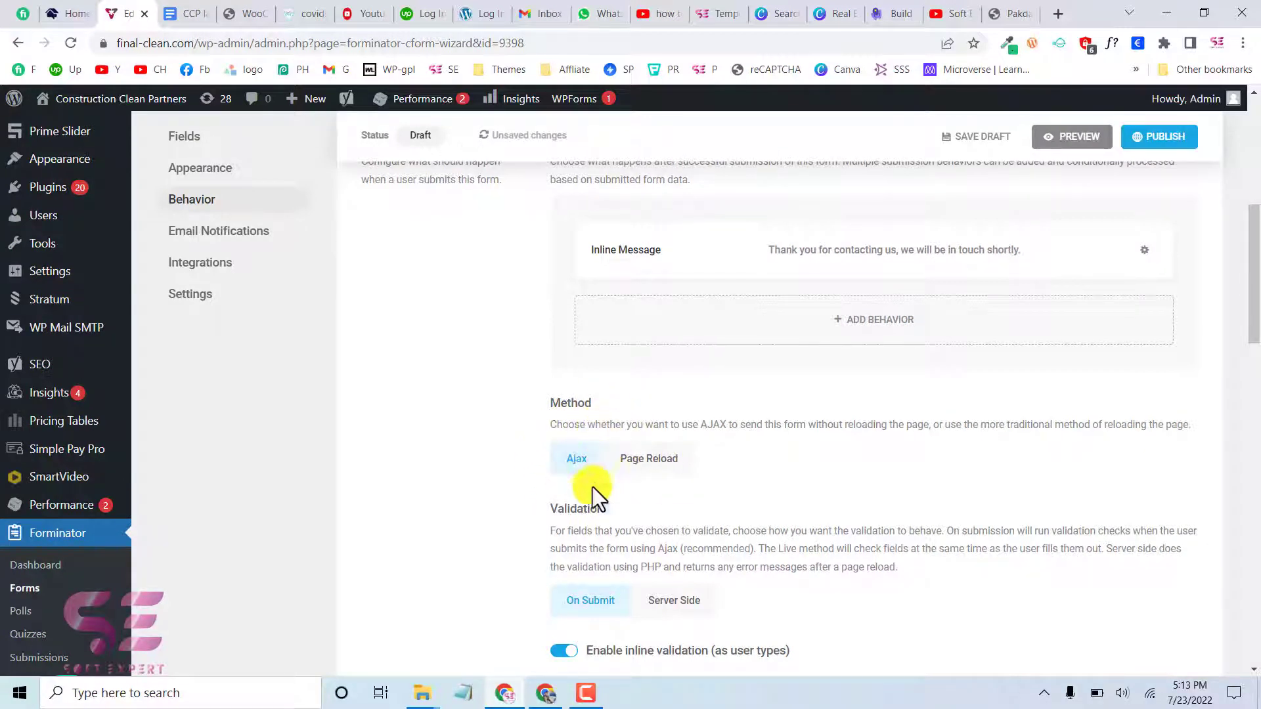
# Examine the submission method, validation, loader, autofill, security, lifespan, rendering, and save and continue behavior options.
pyautogui.scroll(-3, 627, 491)
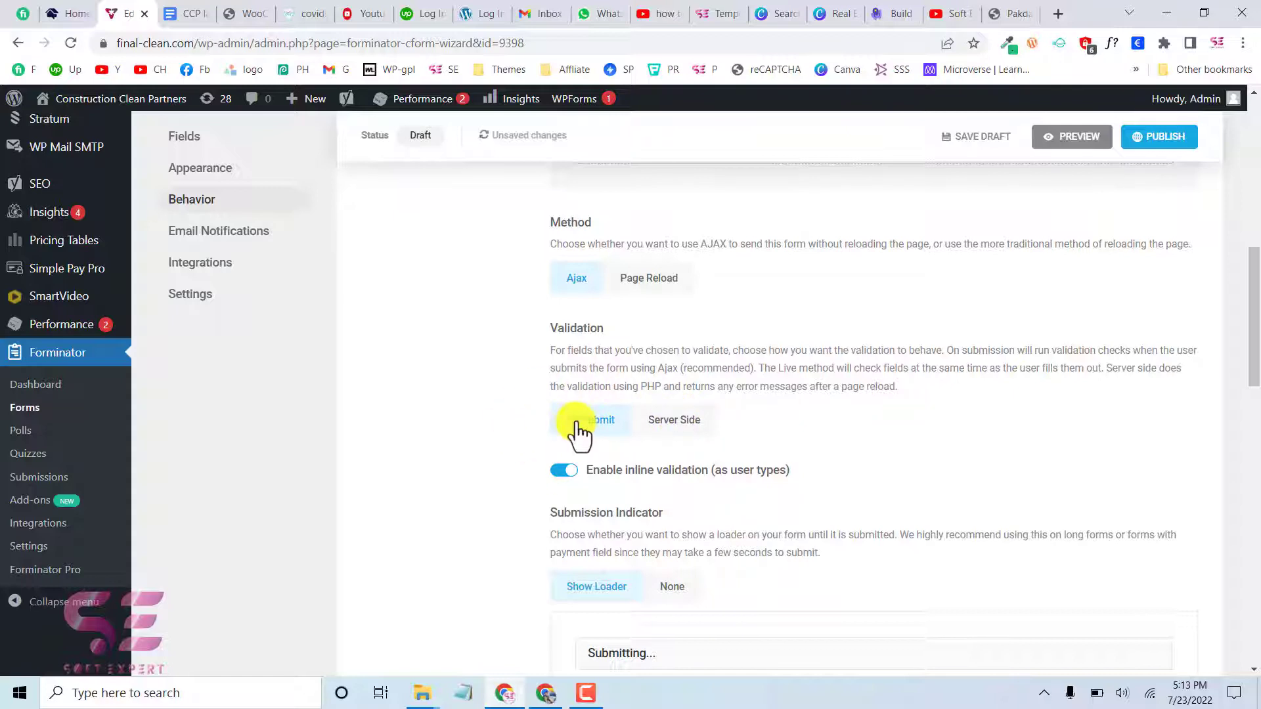
pyautogui.scroll(-3, 589, 531)
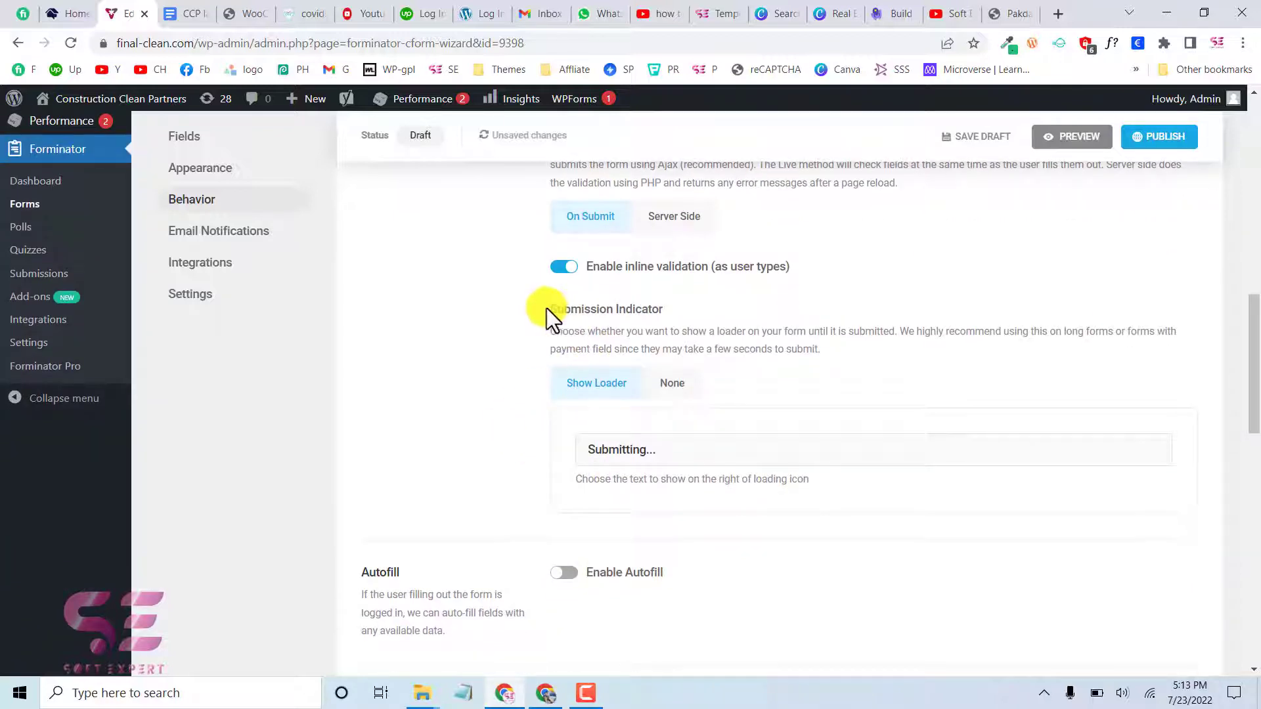
pyautogui.scroll(-1, 623, 394)
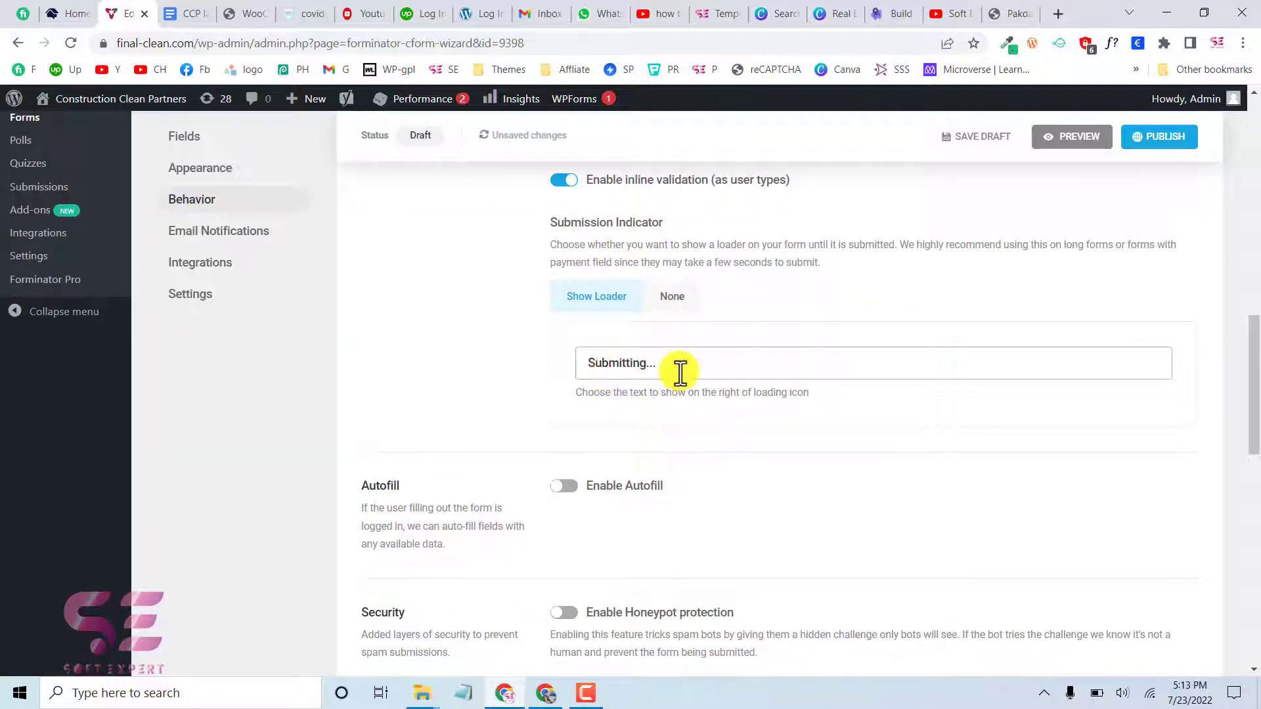
pyautogui.scroll(-1, 680, 371)
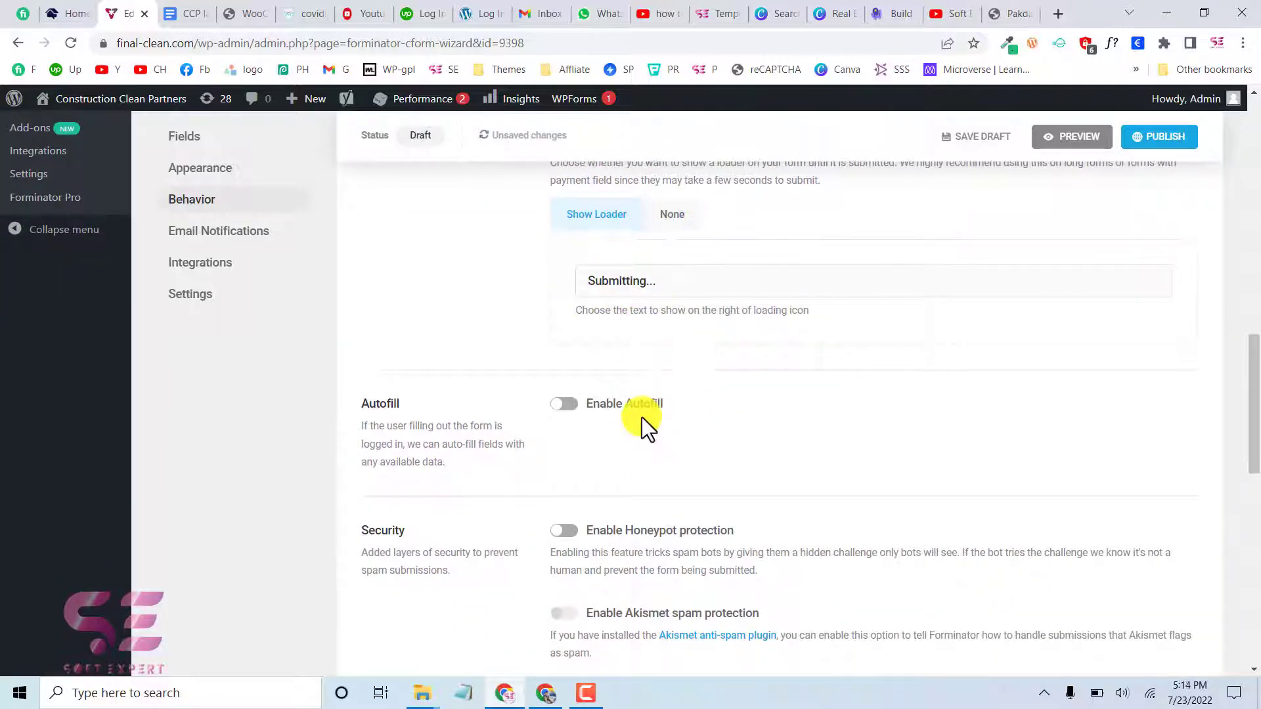
pyautogui.scroll(-1, 642, 417)
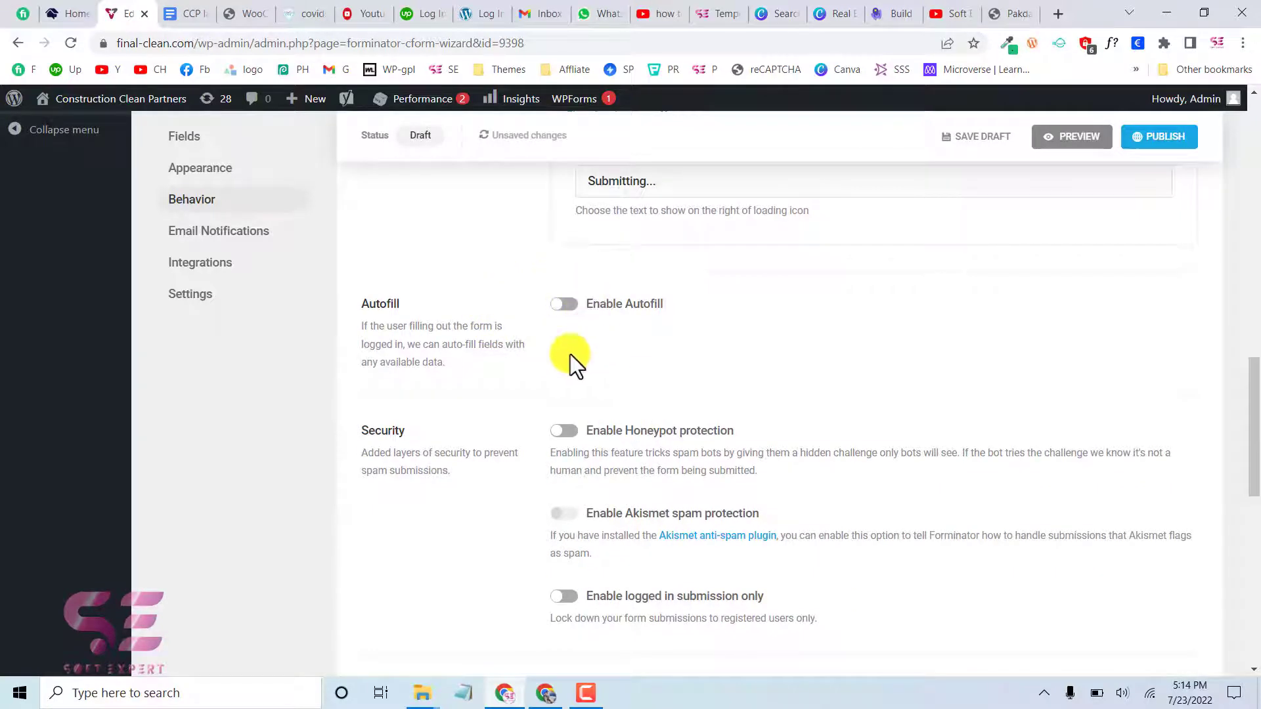
pyautogui.scroll(-1, 608, 352)
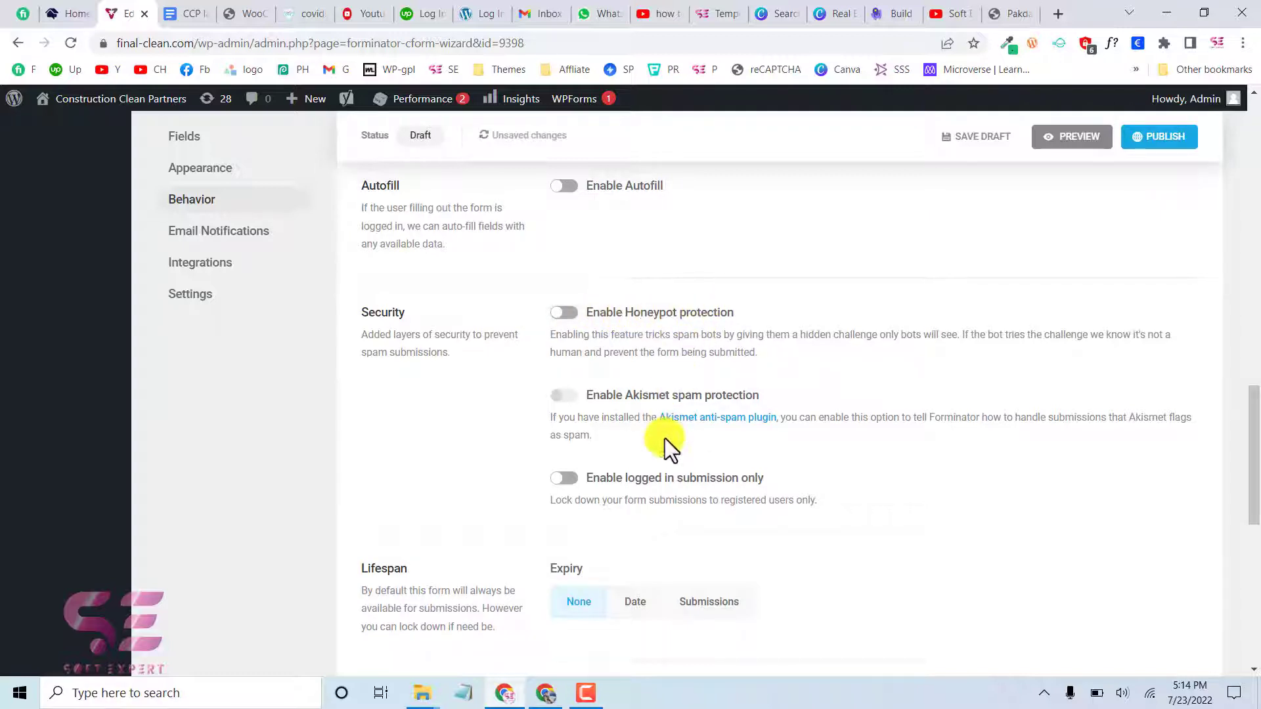
pyautogui.scroll(-1, 665, 439)
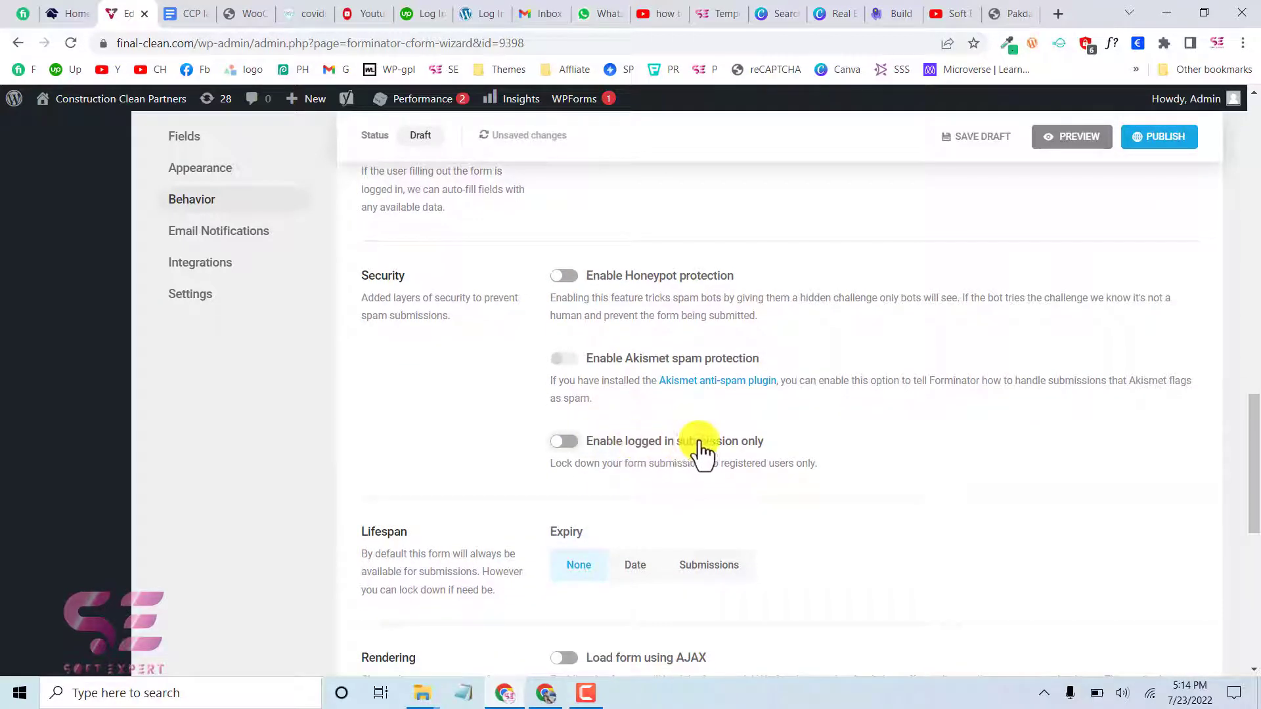
pyautogui.scroll(-3, 681, 459)
pyautogui.scroll(-3, 682, 459)
pyautogui.scroll(-2, 507, 365)
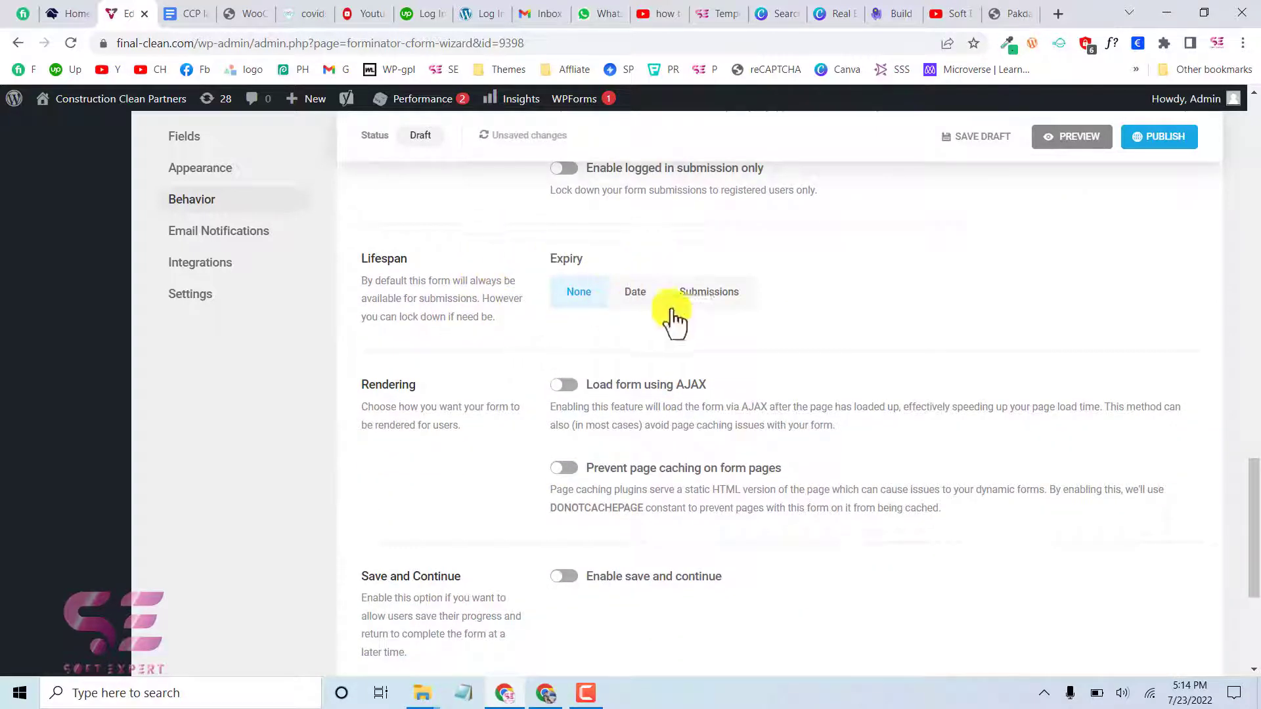
pyautogui.scroll(-1, 683, 313)
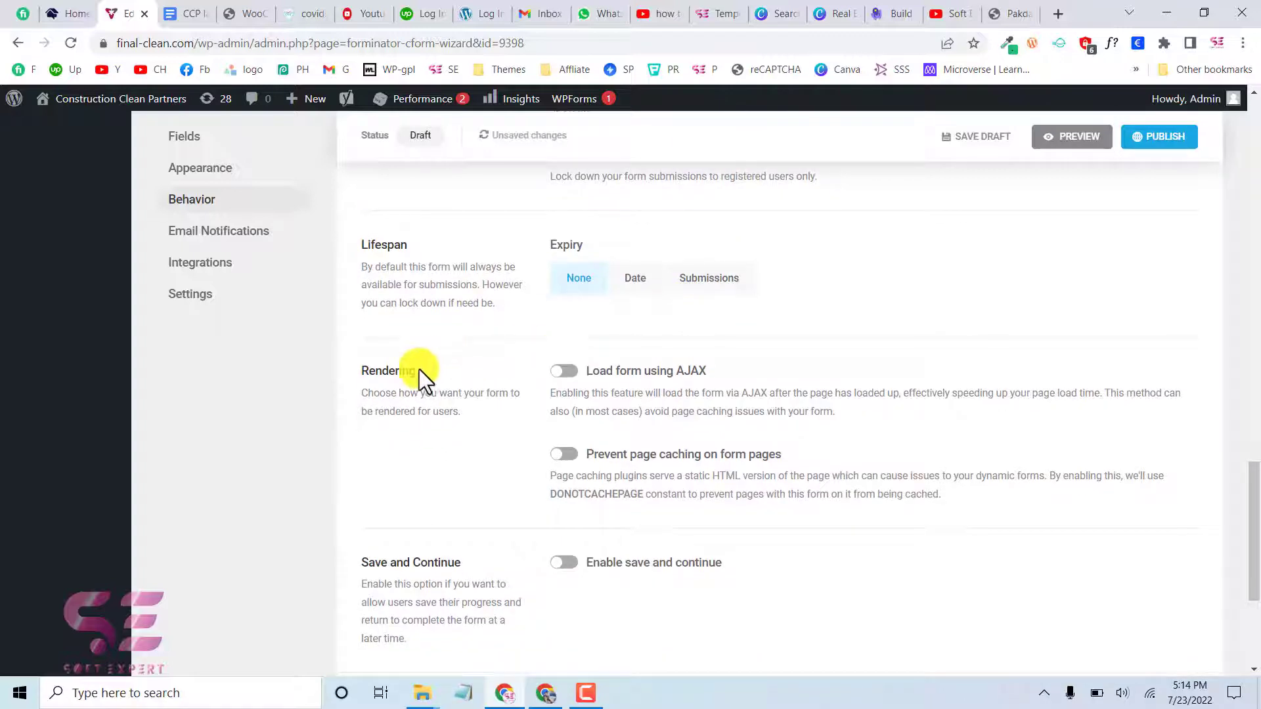
pyautogui.scroll(-3, 605, 404)
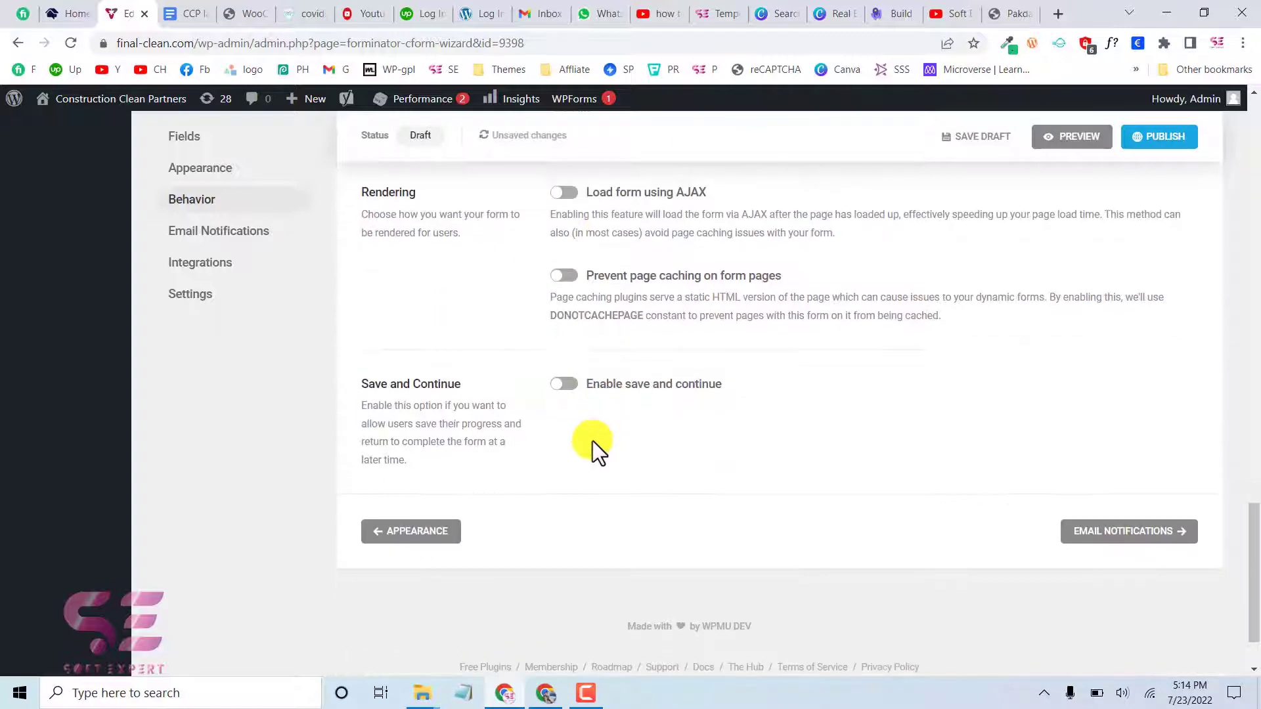
pyautogui.scroll(1, 624, 457)
pyautogui.scroll(-2, 626, 463)
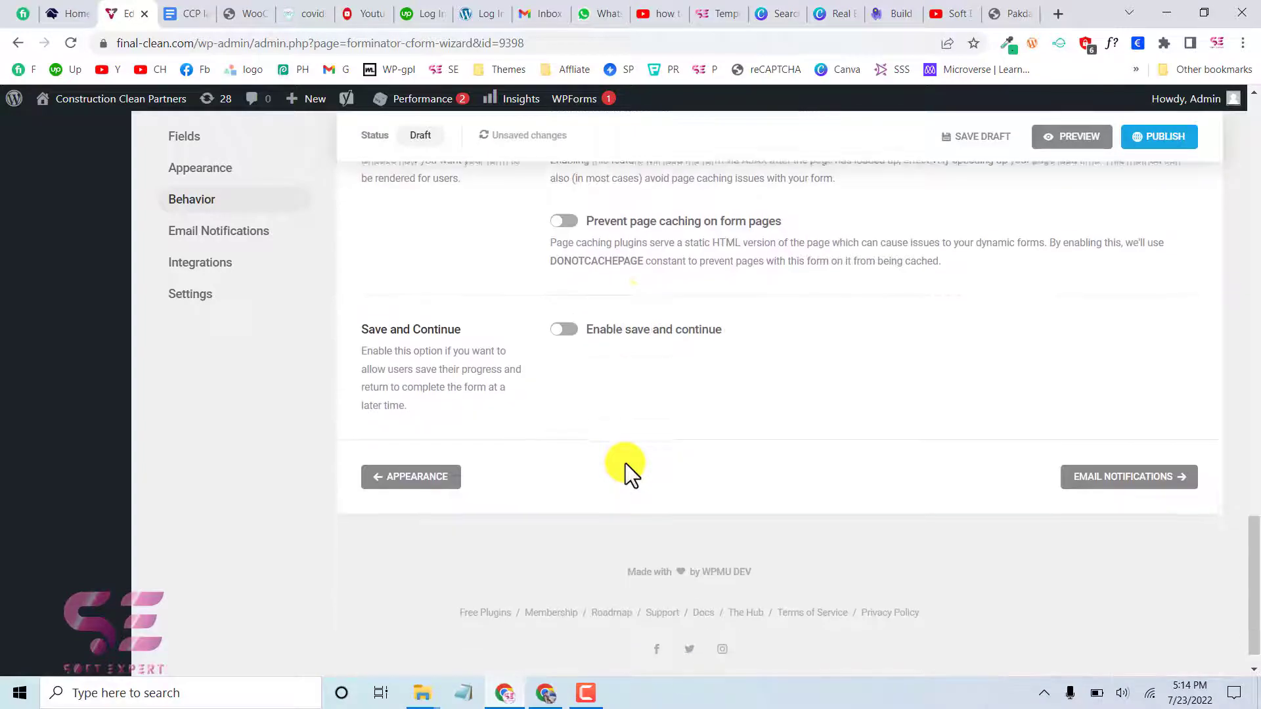
pyautogui.scroll(1, 625, 463)
# In the email notifications, inspect the Admin Email's subject, recipients and conditions, and close it unchanged.
pyautogui.click(266, 235)
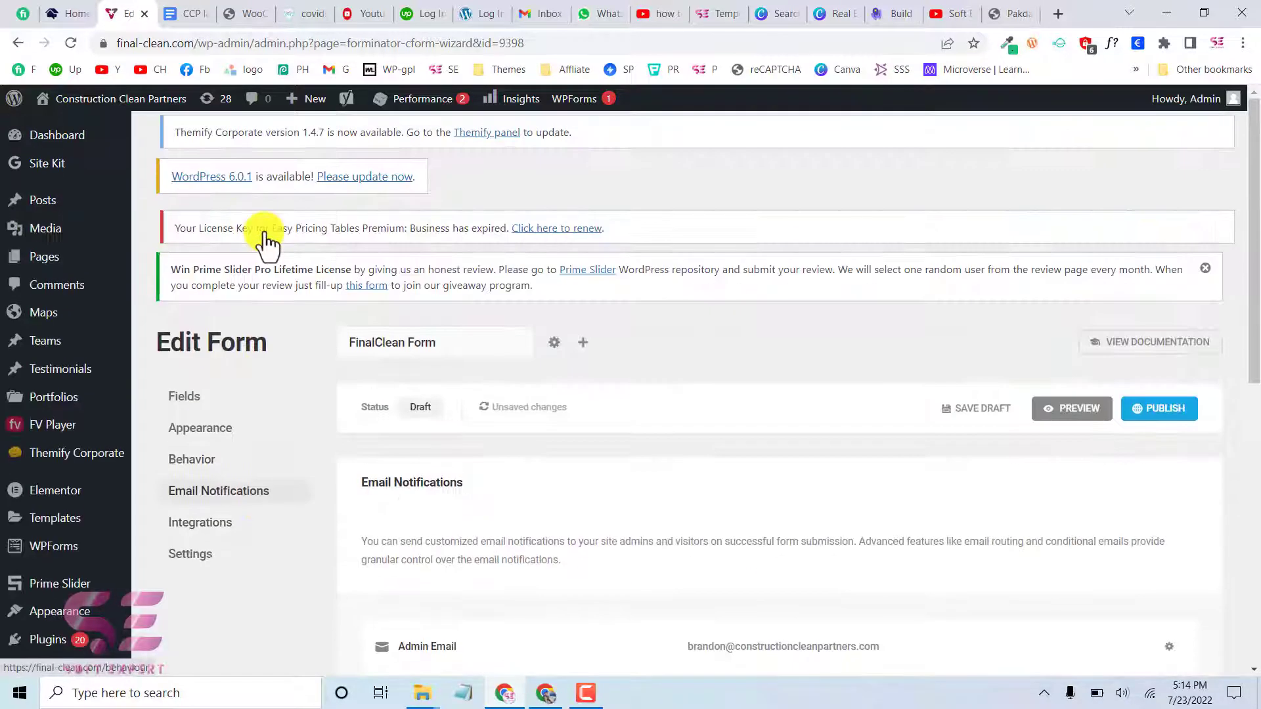
pyautogui.scroll(-4, 542, 470)
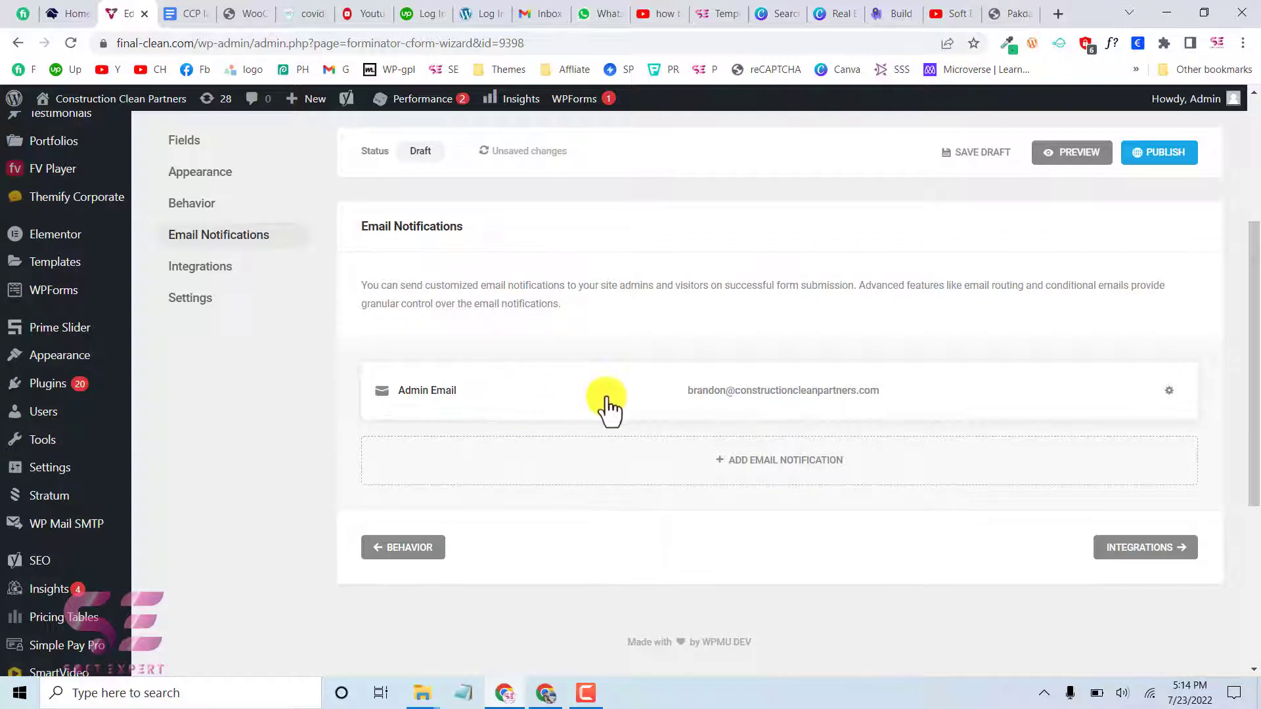
pyautogui.click(627, 400)
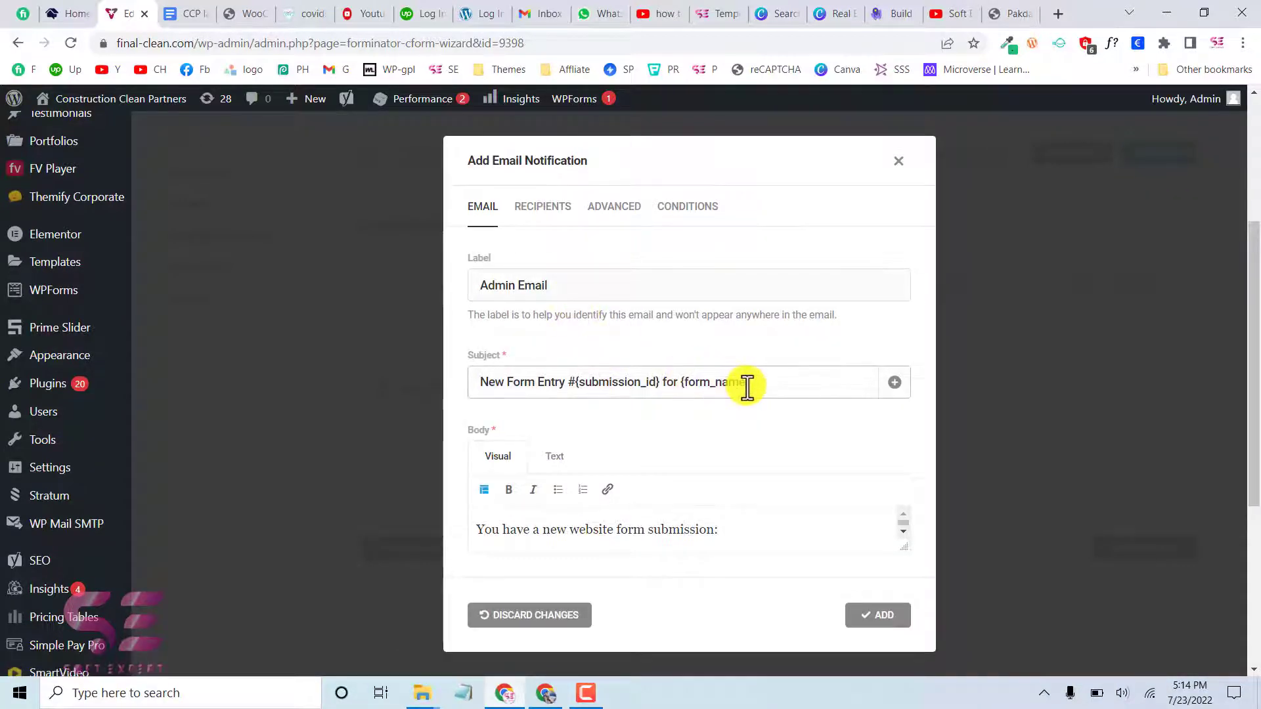
pyautogui.click(542, 206)
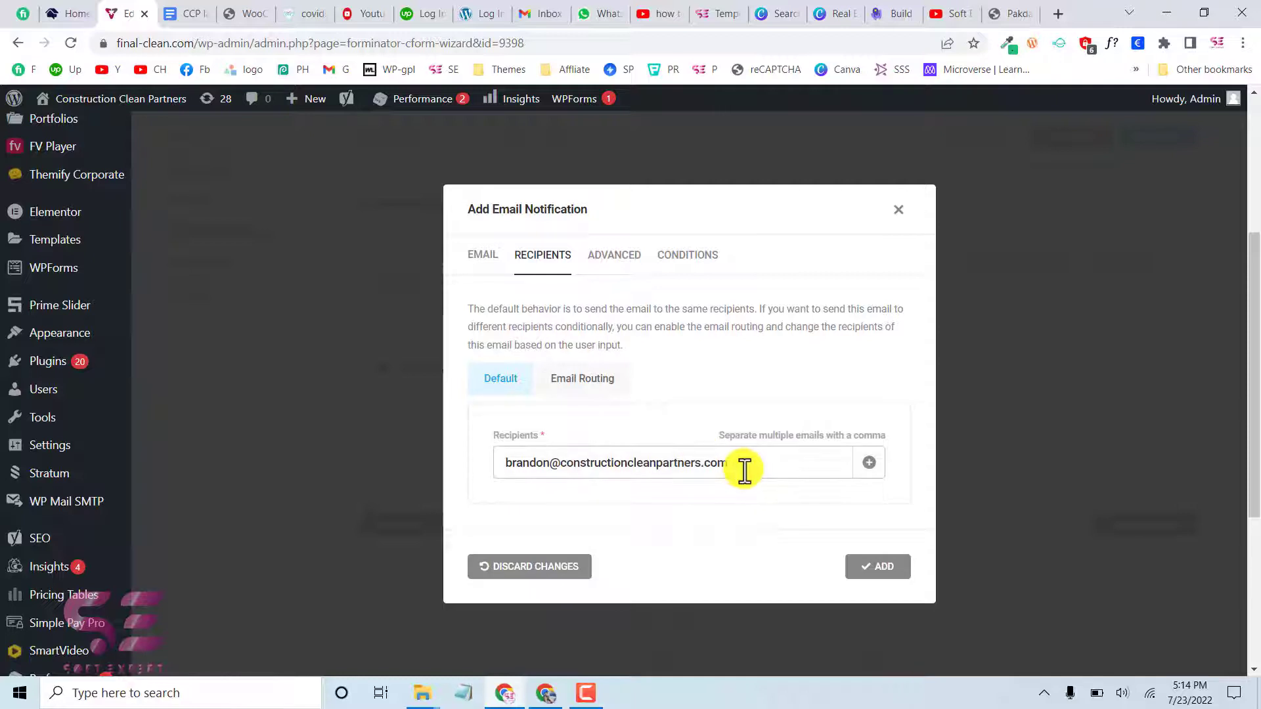
pyautogui.click(665, 256)
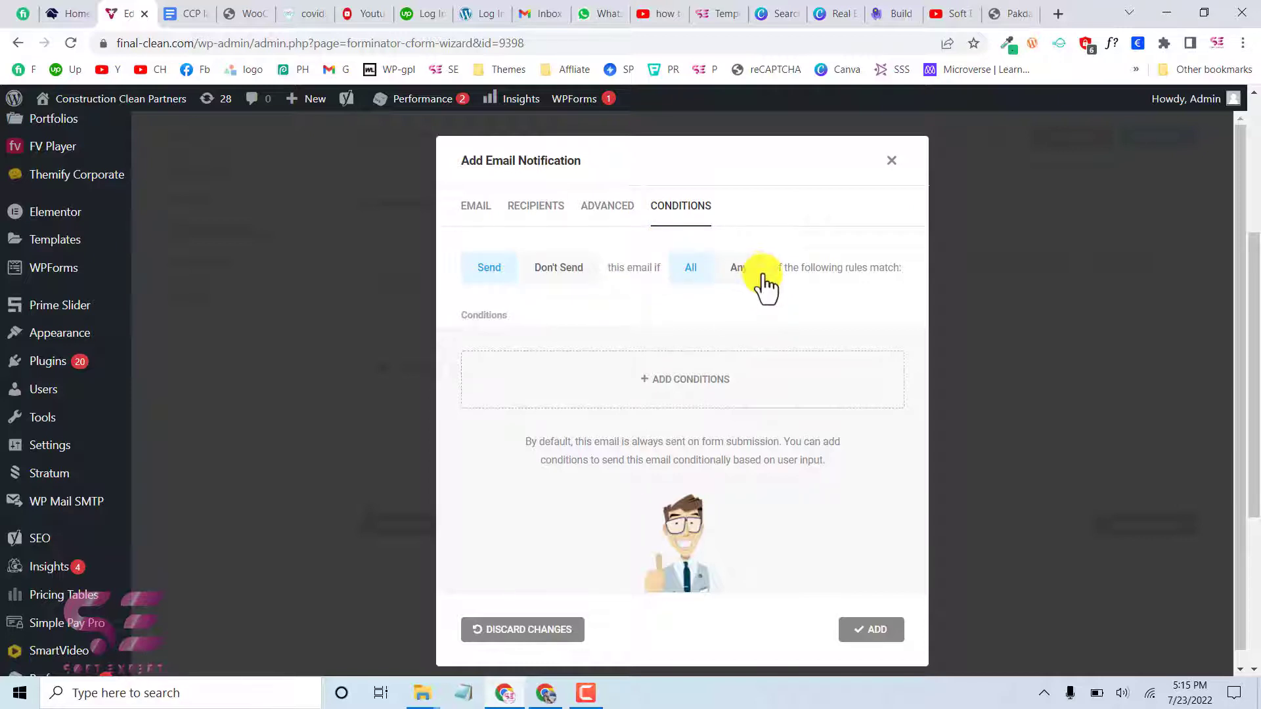
pyautogui.click(889, 169)
# Check the form's third-party integrations and its general settings, including data storage.
pyautogui.click(244, 335)
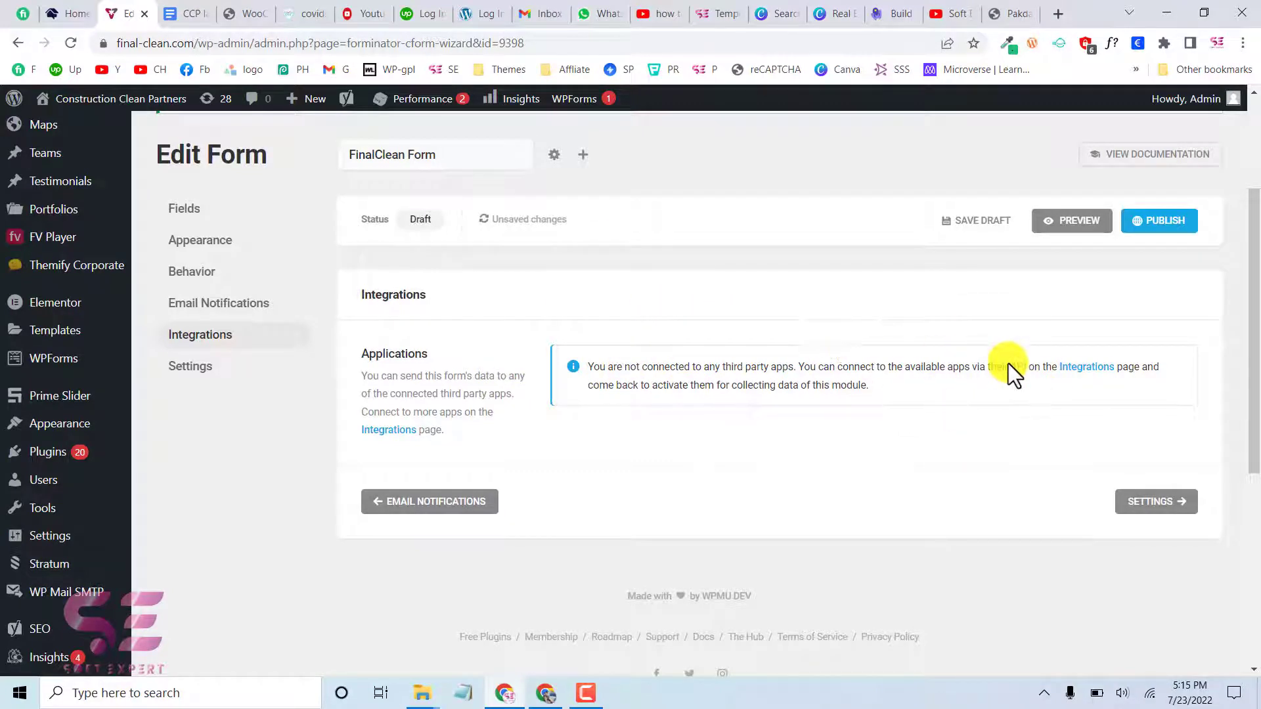
pyautogui.click(266, 368)
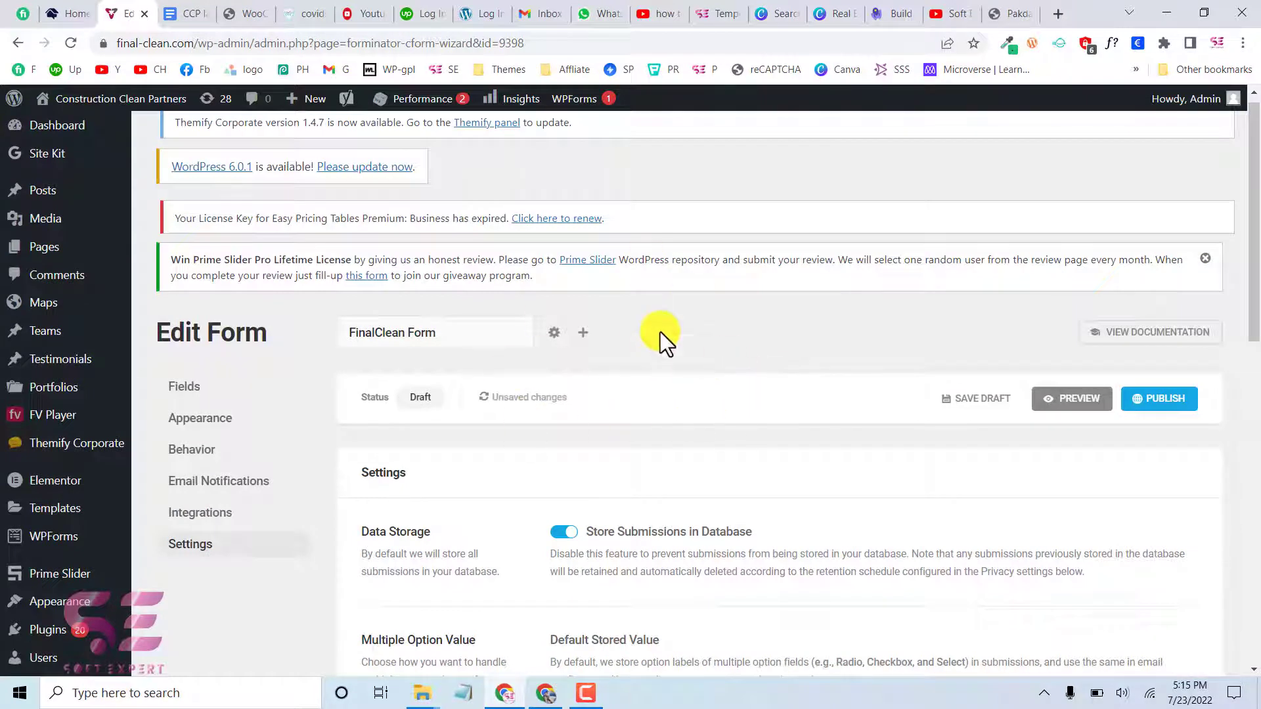
# Publish the form and copy its shortcode.
pyautogui.click(1188, 402)
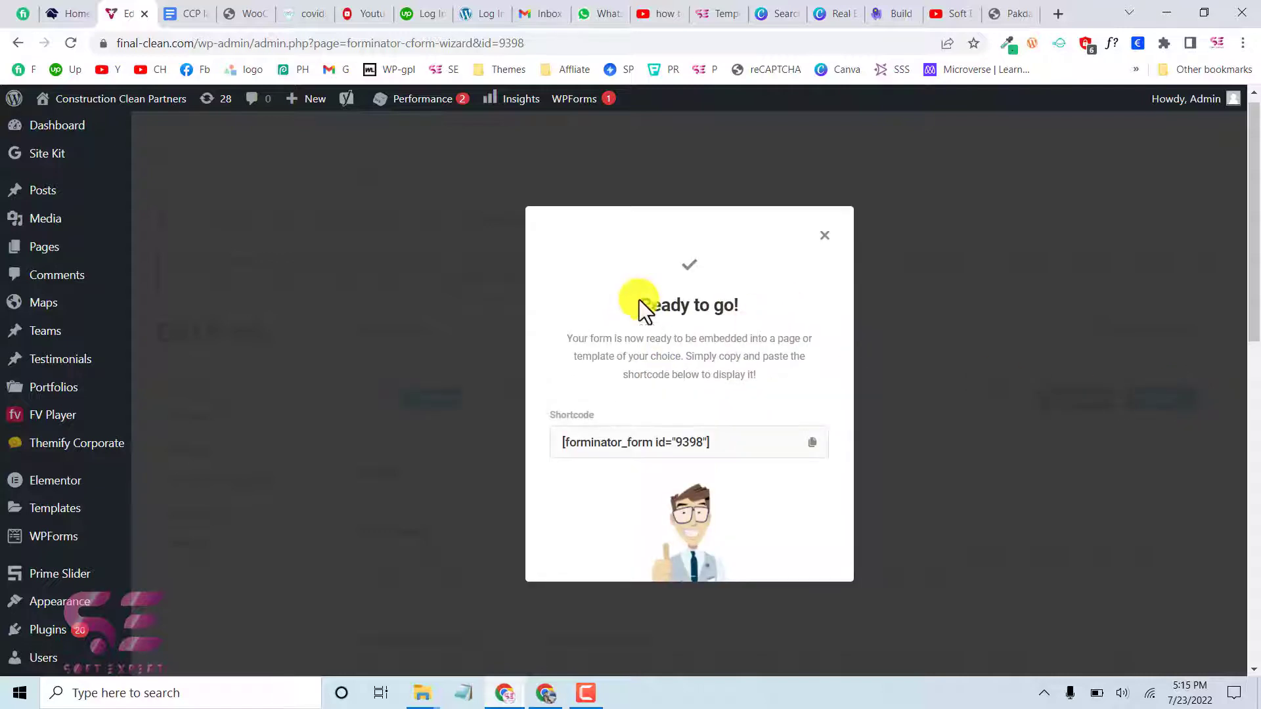
pyautogui.click(811, 445)
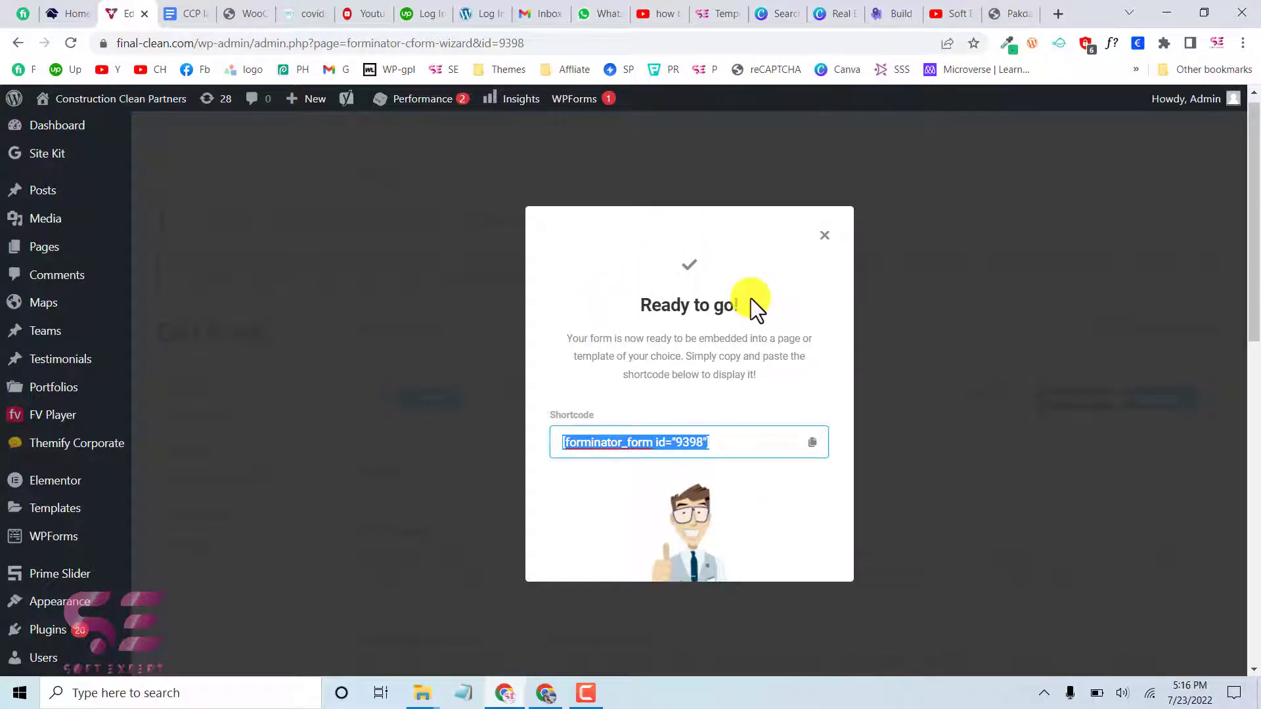
# Open the Construction Clean Partners website's front page in a new tab and view its upper sections.
pyautogui.click(137, 103)
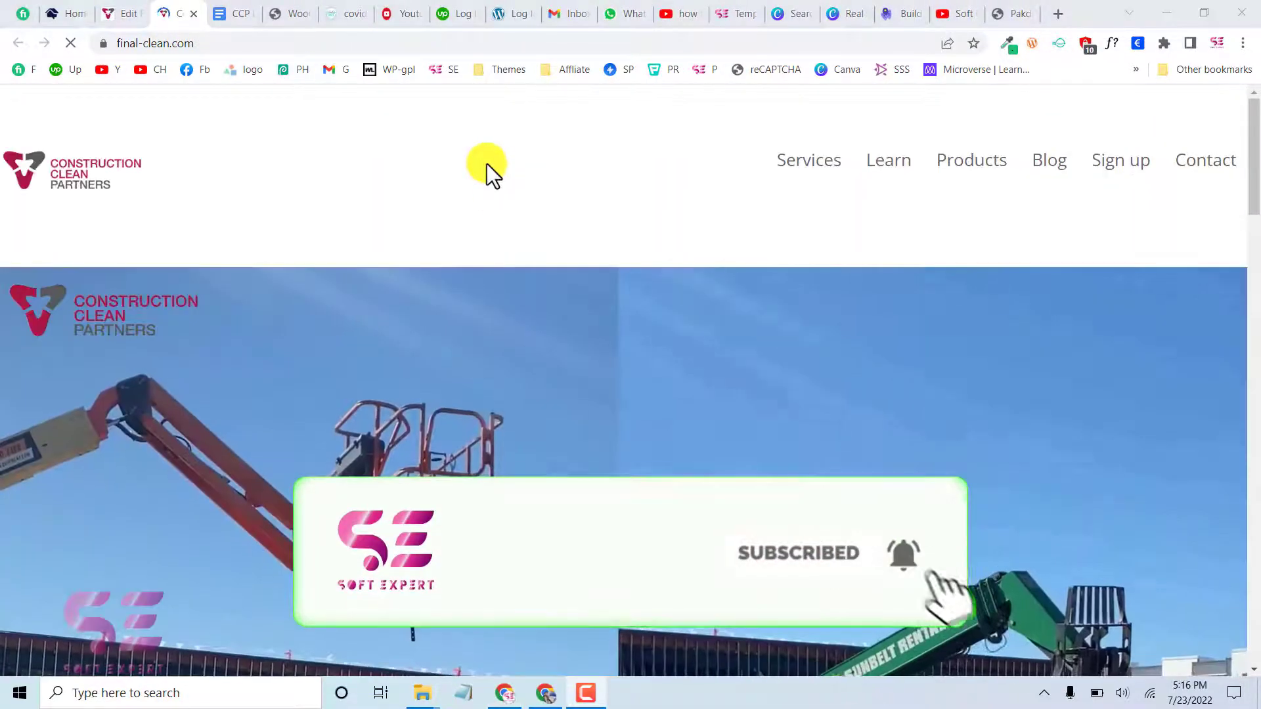
pyautogui.scroll(-5, 585, 368)
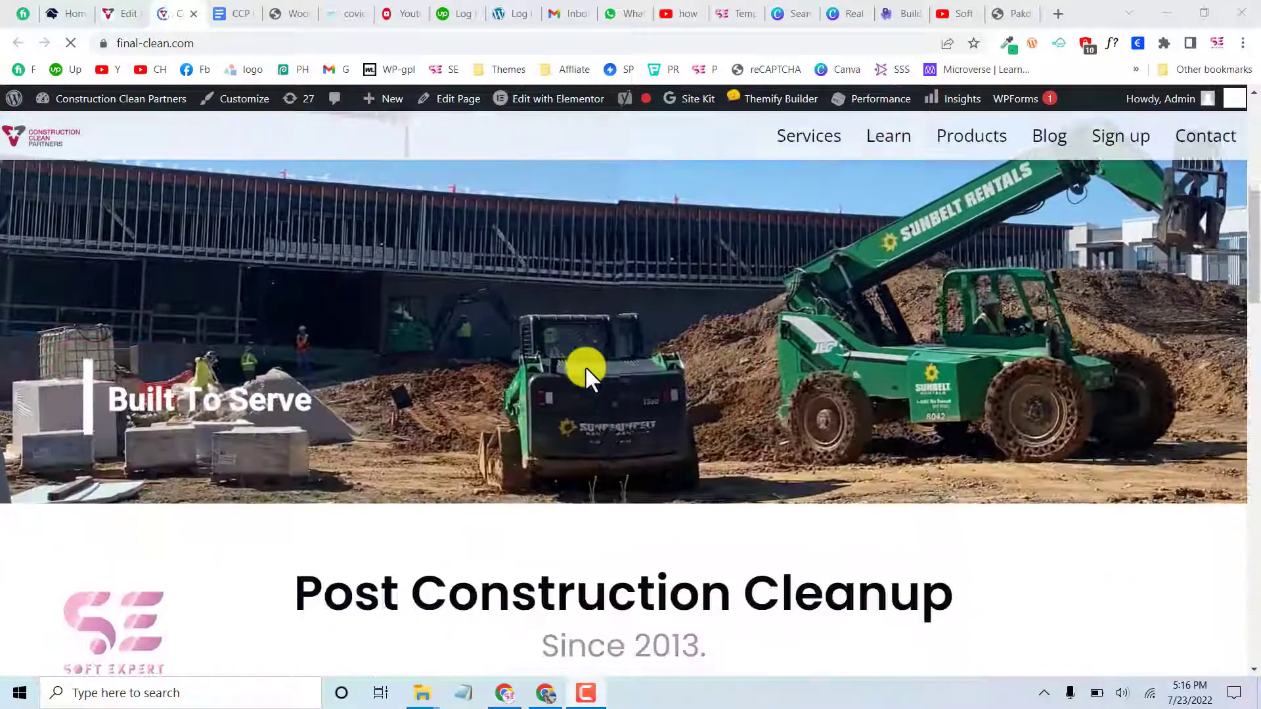
# Open the front page in the Elementor editor and add an empty section between the hero banner and the Post Construction Cleanup heading.
pyautogui.scroll(-3, 585, 365)
pyautogui.scroll(1, 632, 289)
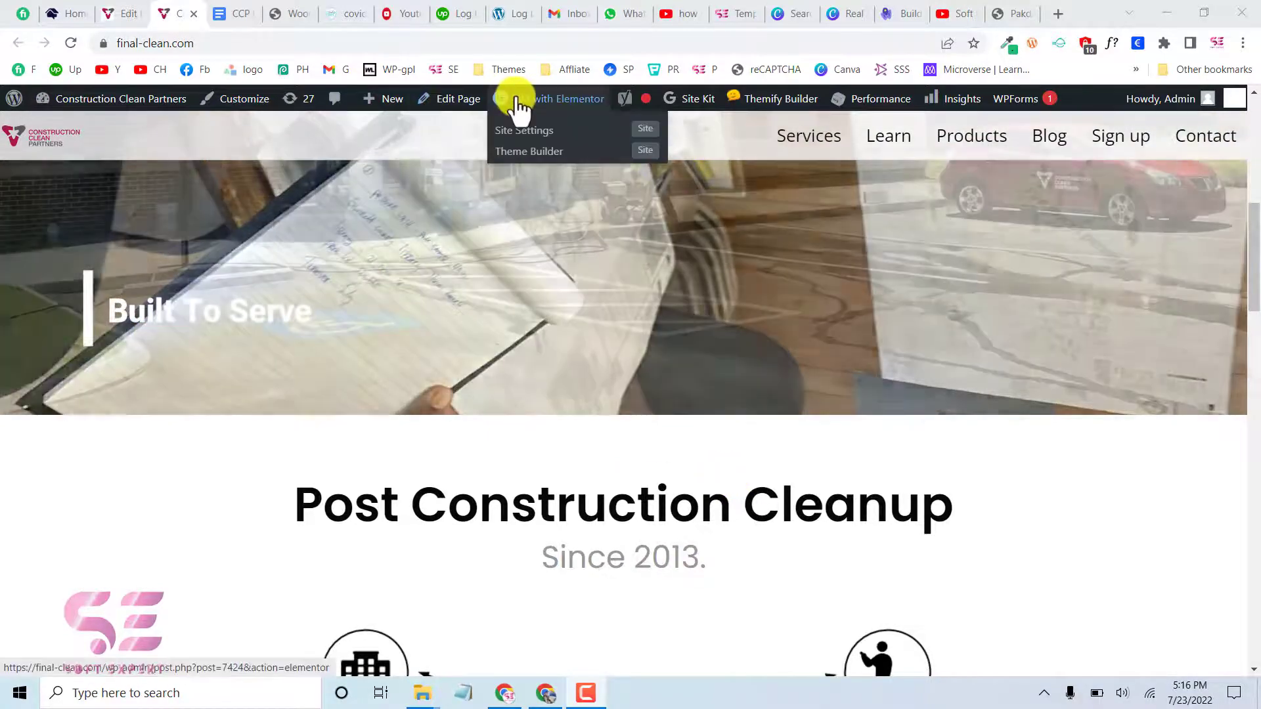
pyautogui.click(518, 100)
pyautogui.scroll(-5, 656, 330)
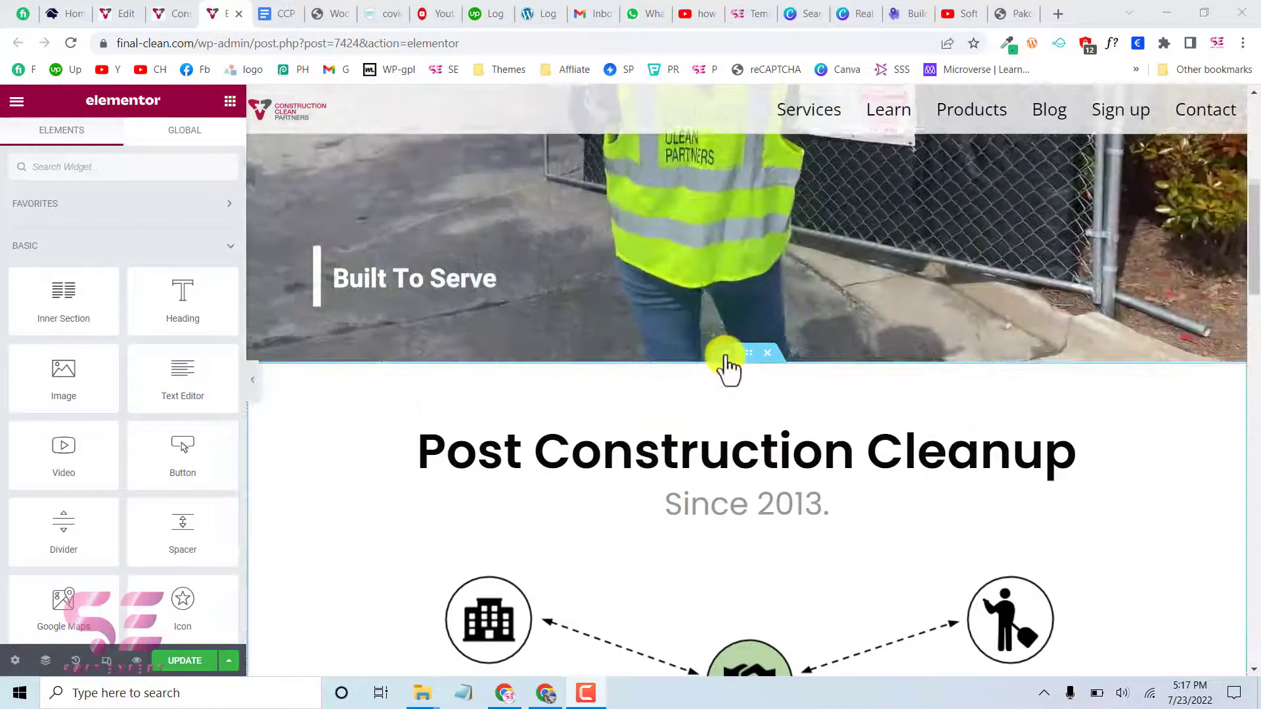
pyautogui.click(726, 355)
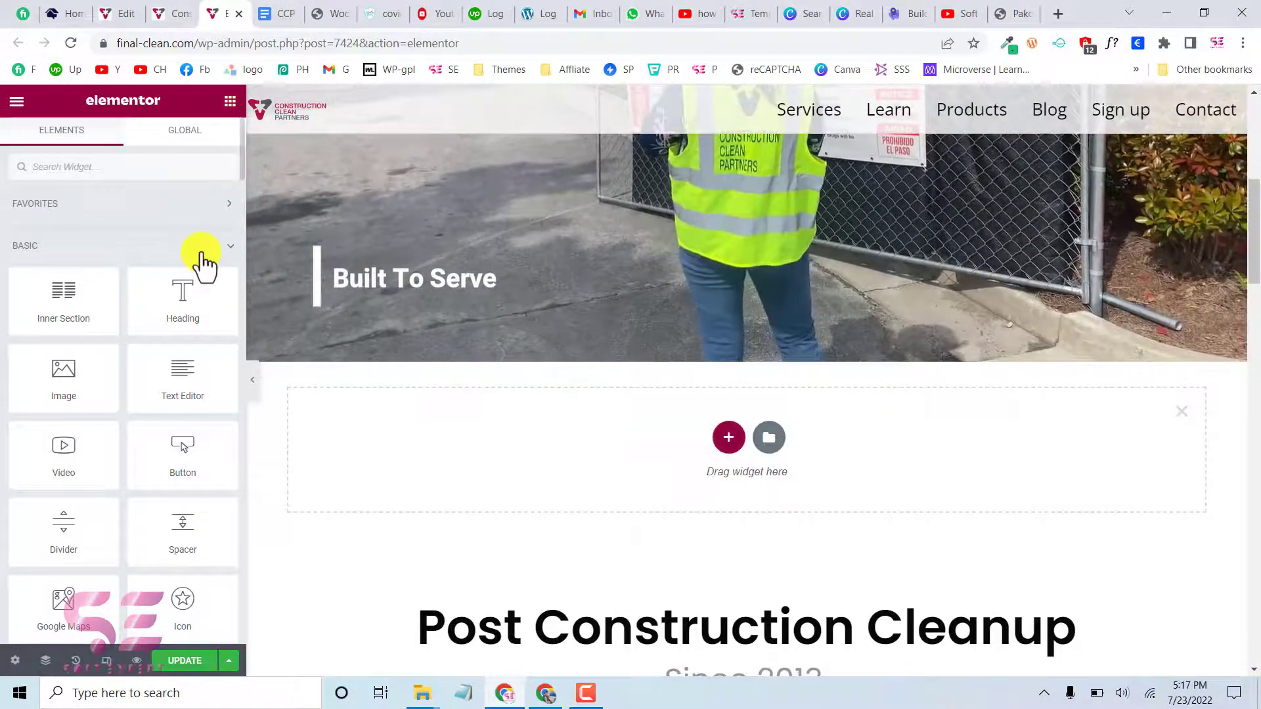
# Place a Shortcode widget in the new section and paste the form shortcode [forminator_form id="9398"] into it.
pyautogui.click(50, 166)
pyautogui.write('sho')
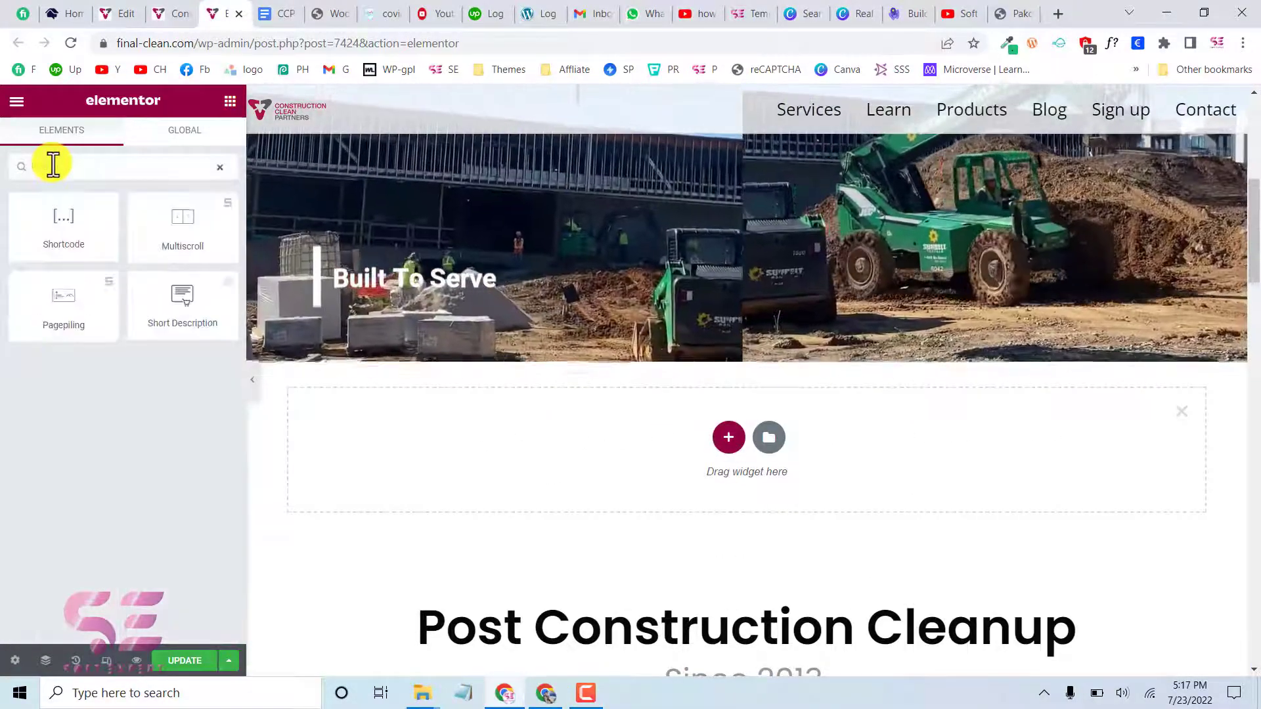
pyautogui.moveTo(65, 206); pyautogui.dragTo(369, 424)
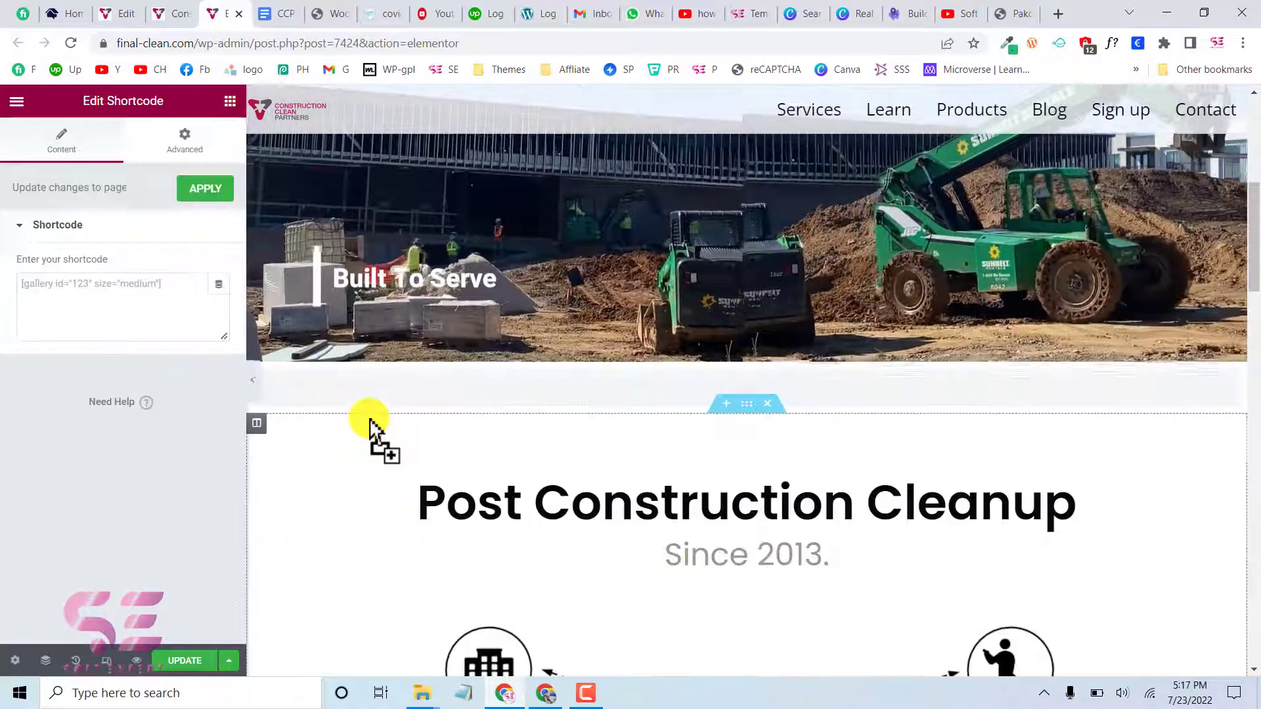
pyautogui.click(104, 298)
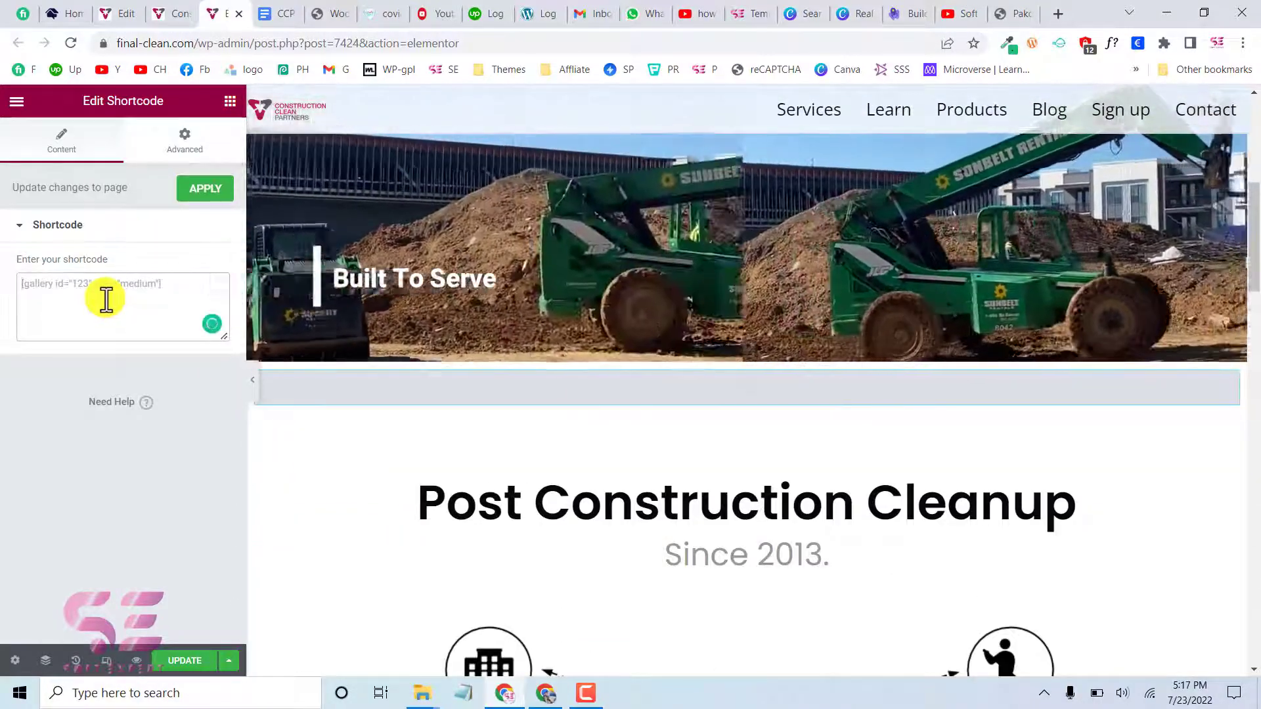
pyautogui.hotkey('ctrl', 'v')
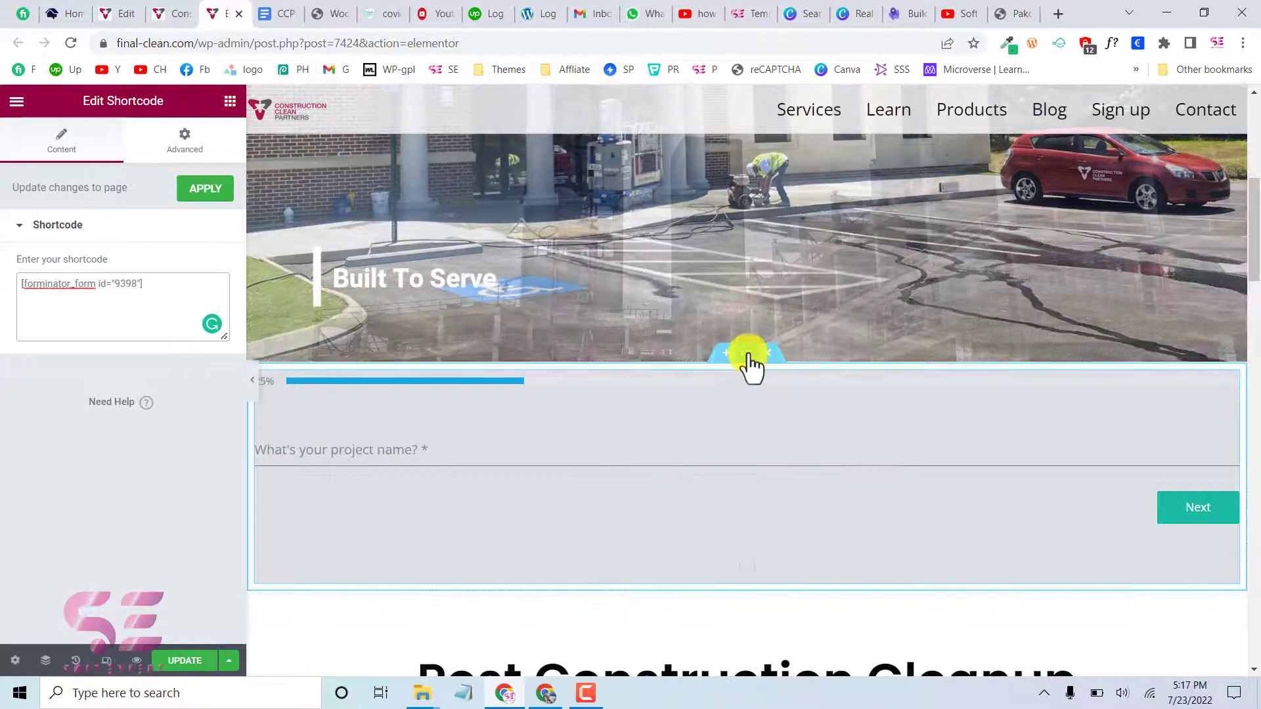
# Set the form section's padding to 100 px on all sides and update the page.
pyautogui.click(748, 354)
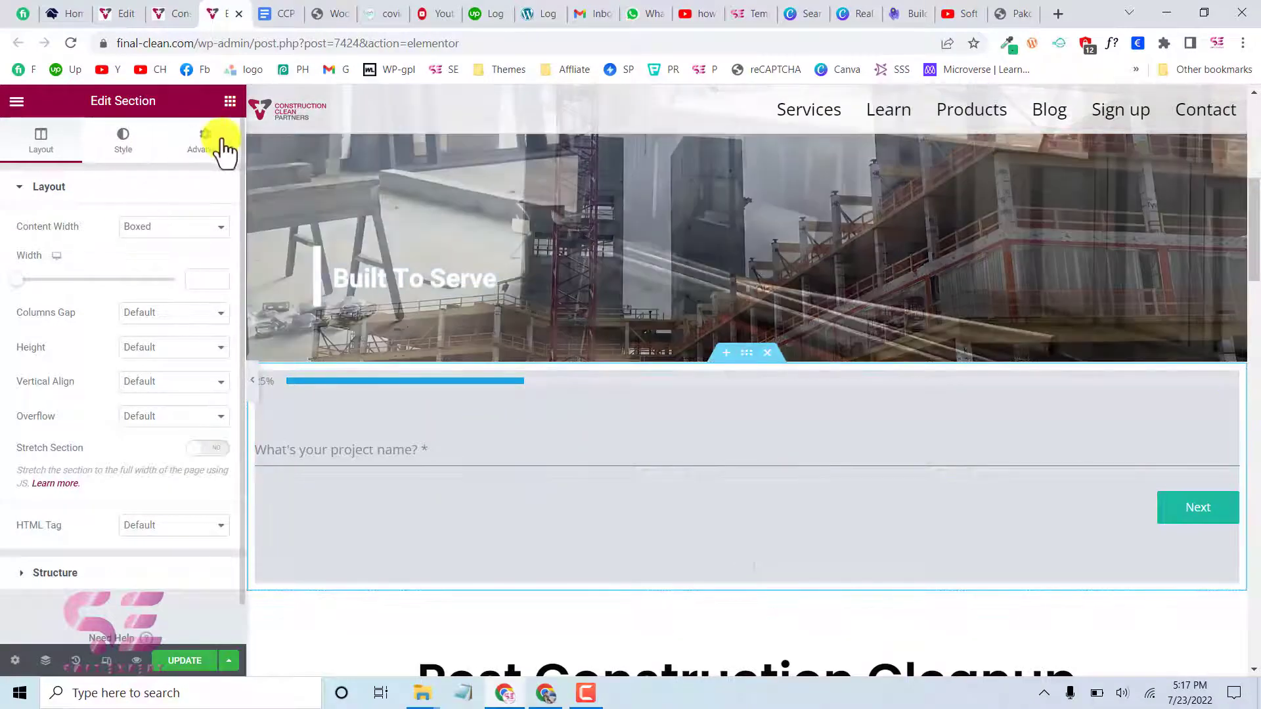
pyautogui.click(216, 146)
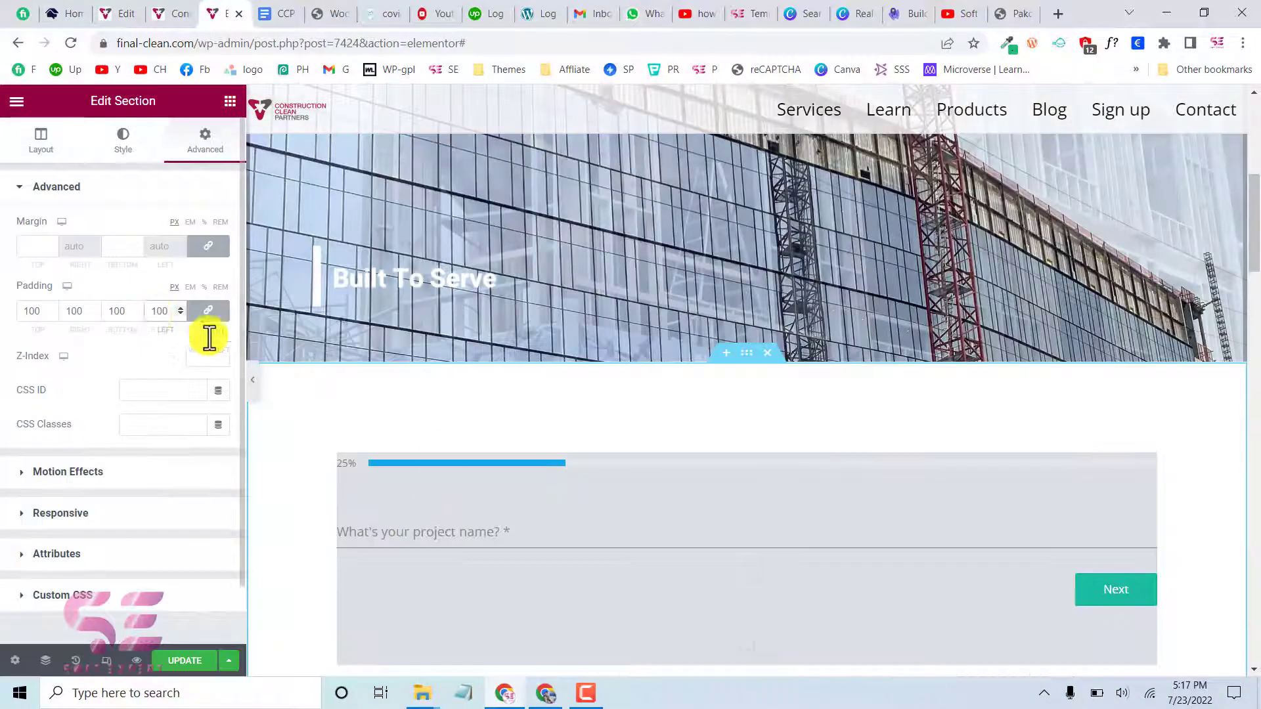
pyautogui.scroll(-3, 453, 471)
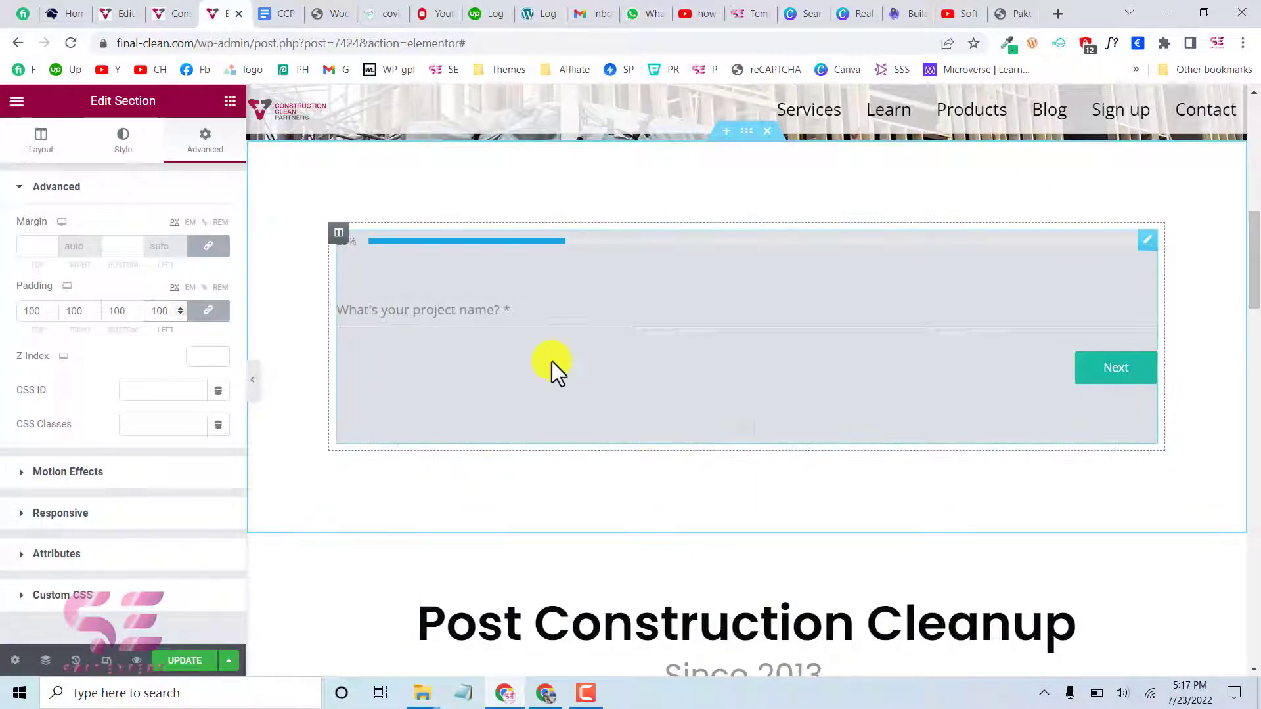
pyautogui.scroll(1, 552, 361)
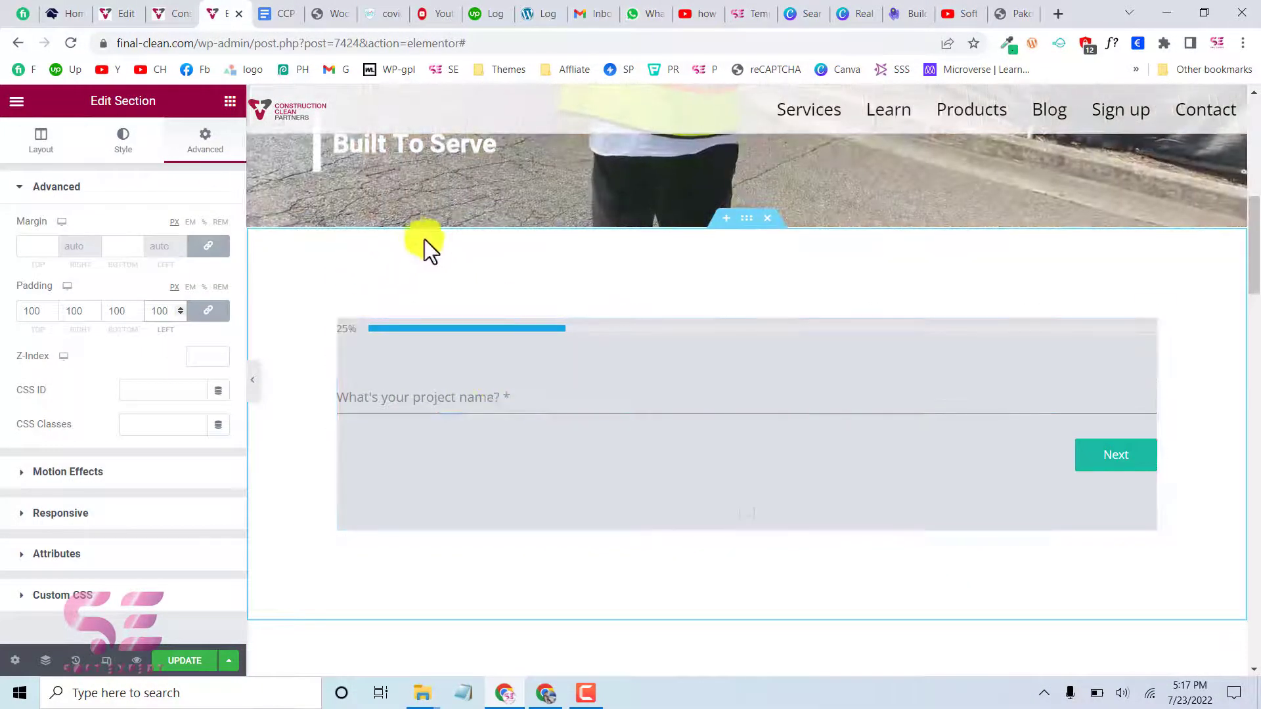
pyautogui.click(181, 663)
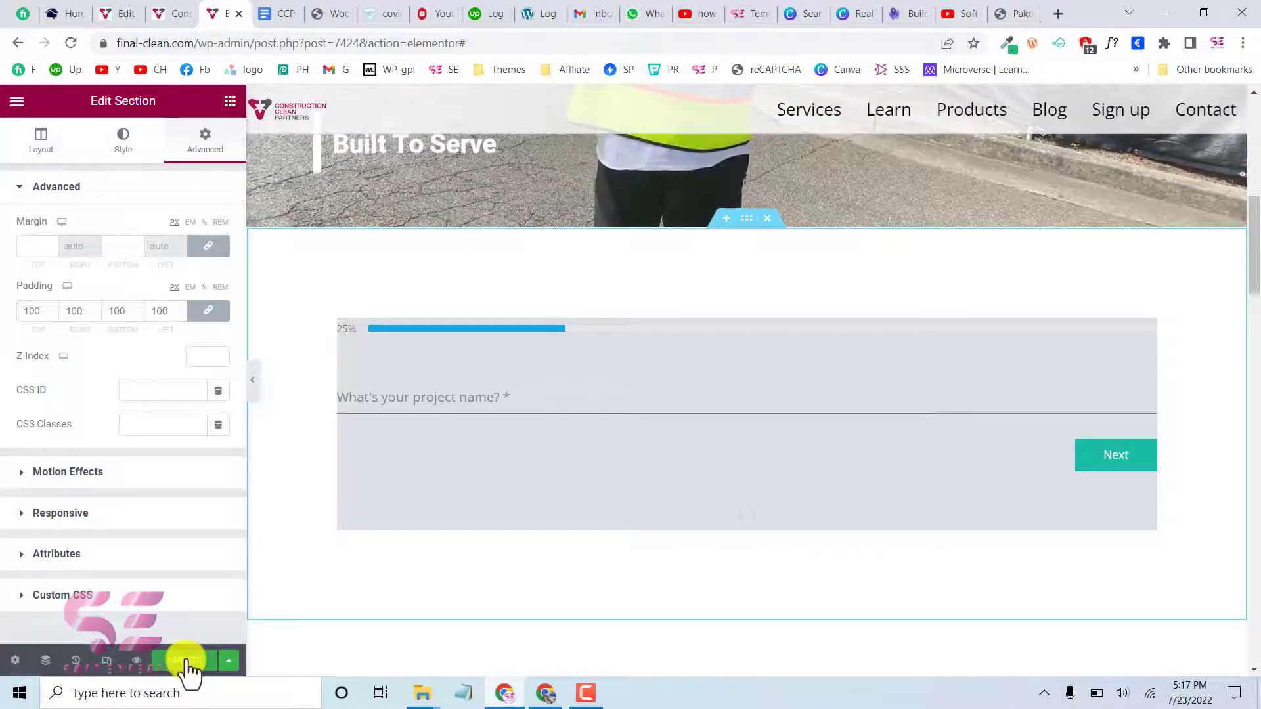
# Reload the live front page, enter "project name" as the project name in the embedded form, and advance to the address step.
pyautogui.click(167, 13)
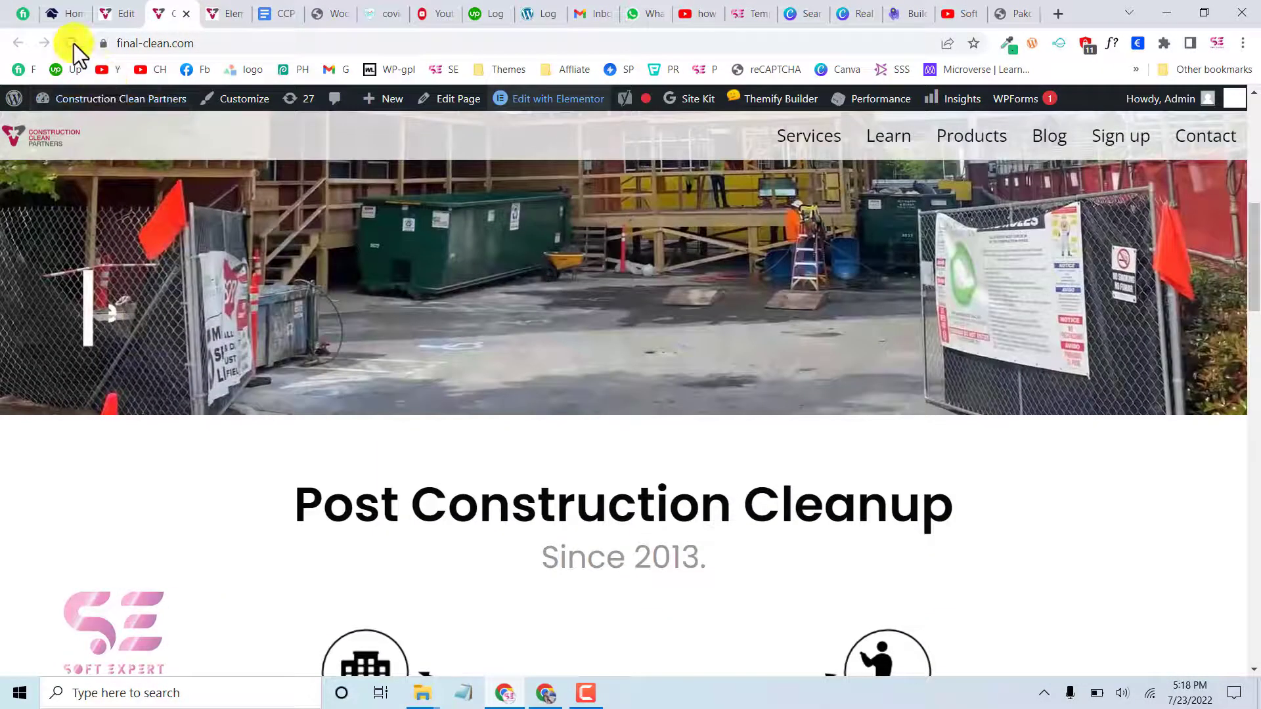
pyautogui.click(74, 43)
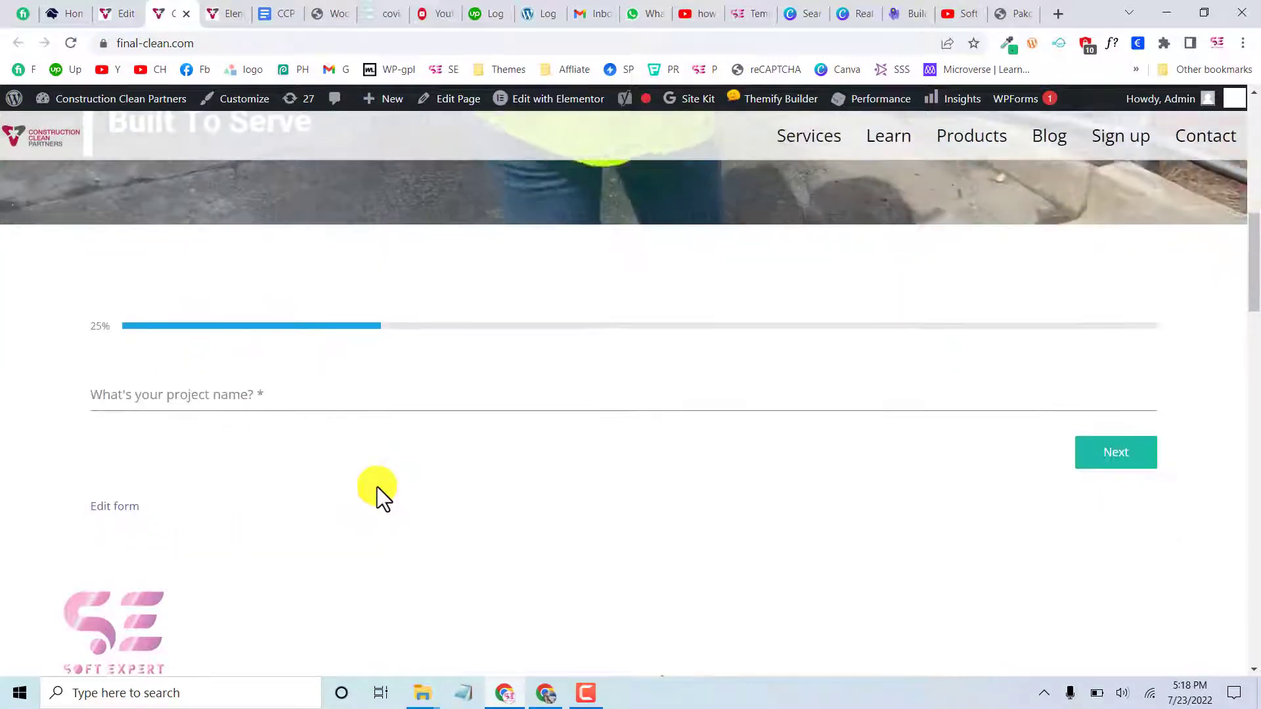
pyautogui.click(315, 388)
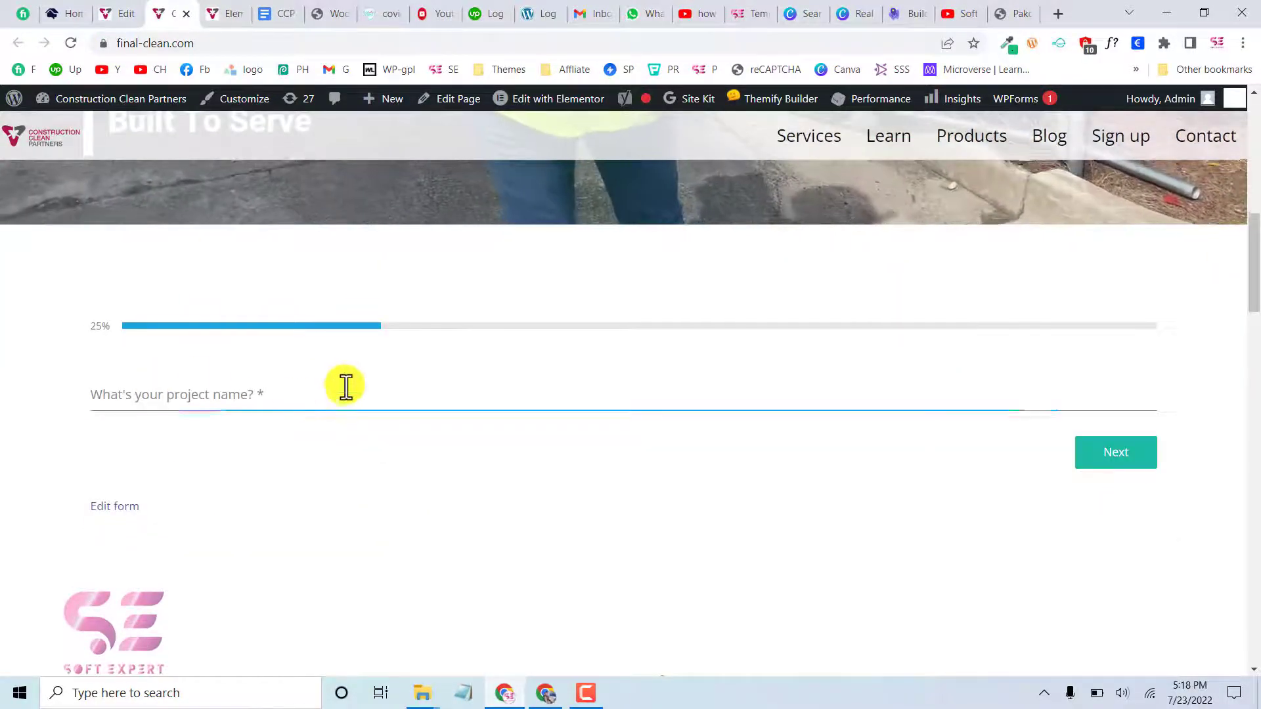
pyautogui.click(274, 397)
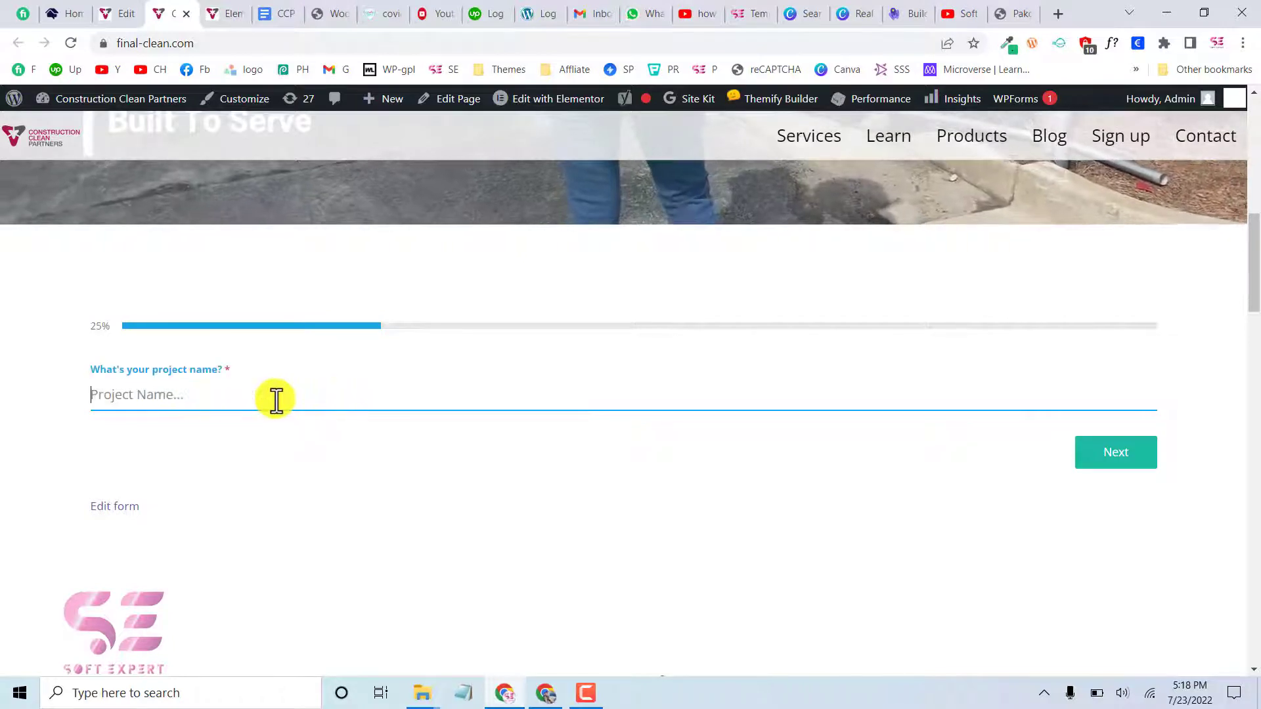
pyautogui.write('project')
pyautogui.press('BackSpace')
pyautogui.press('BackSpace')
pyautogui.press('BackSpace')
pyautogui.press('BackSpace')
pyautogui.press('BackSpace')
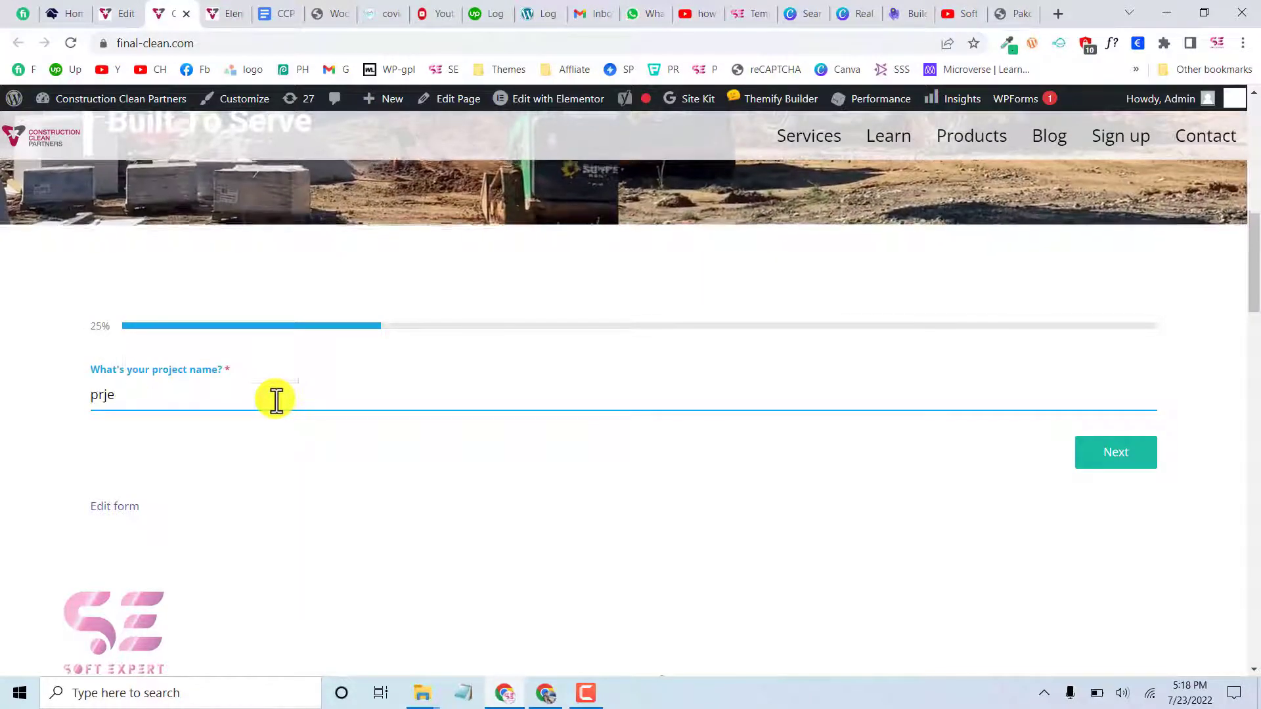
pyautogui.write('ok')
pyautogui.press('BackSpace')
pyautogui.write('ject name')
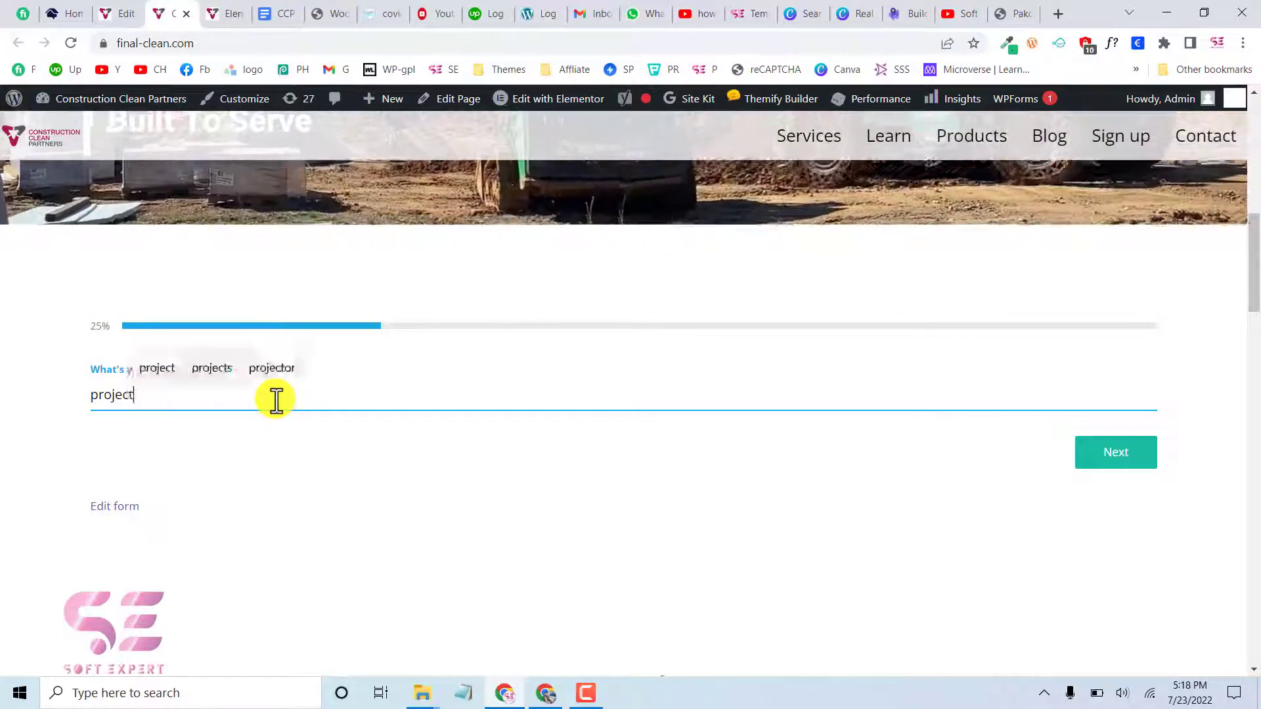
pyautogui.click(1100, 460)
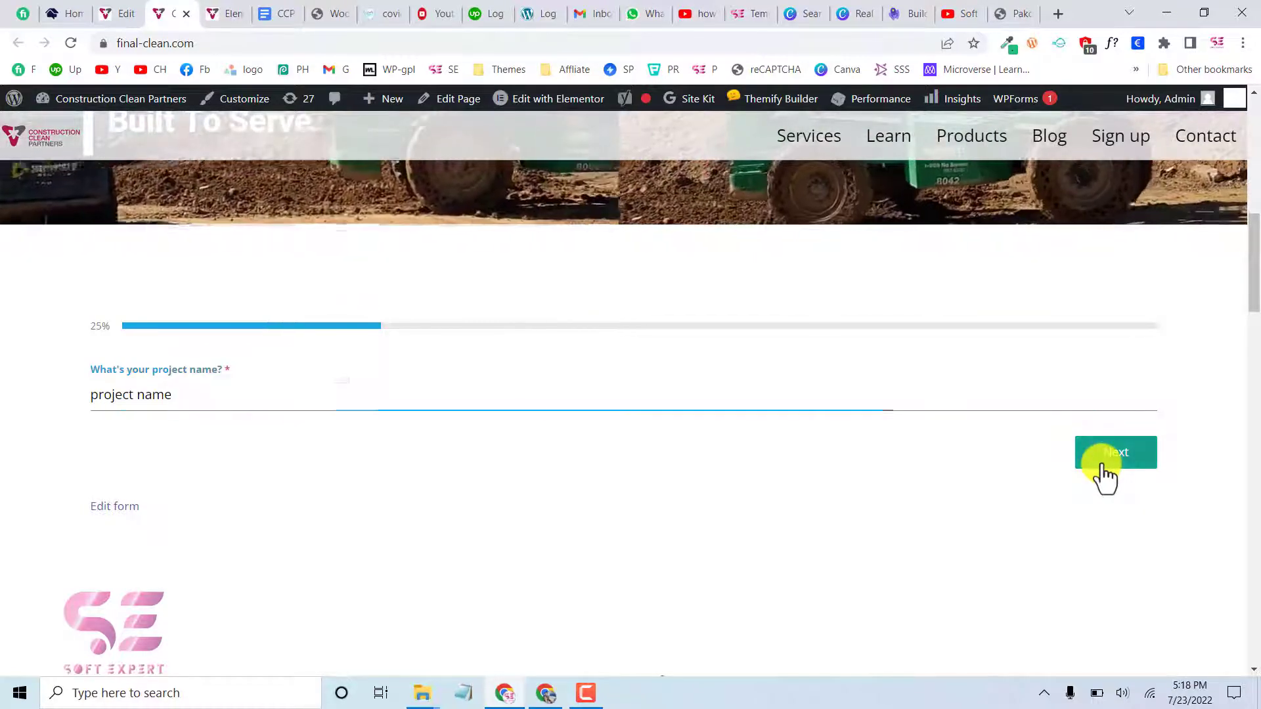
# Continue past the blank address step and try to proceed from the square footage question without an answer.
pyautogui.click(319, 276)
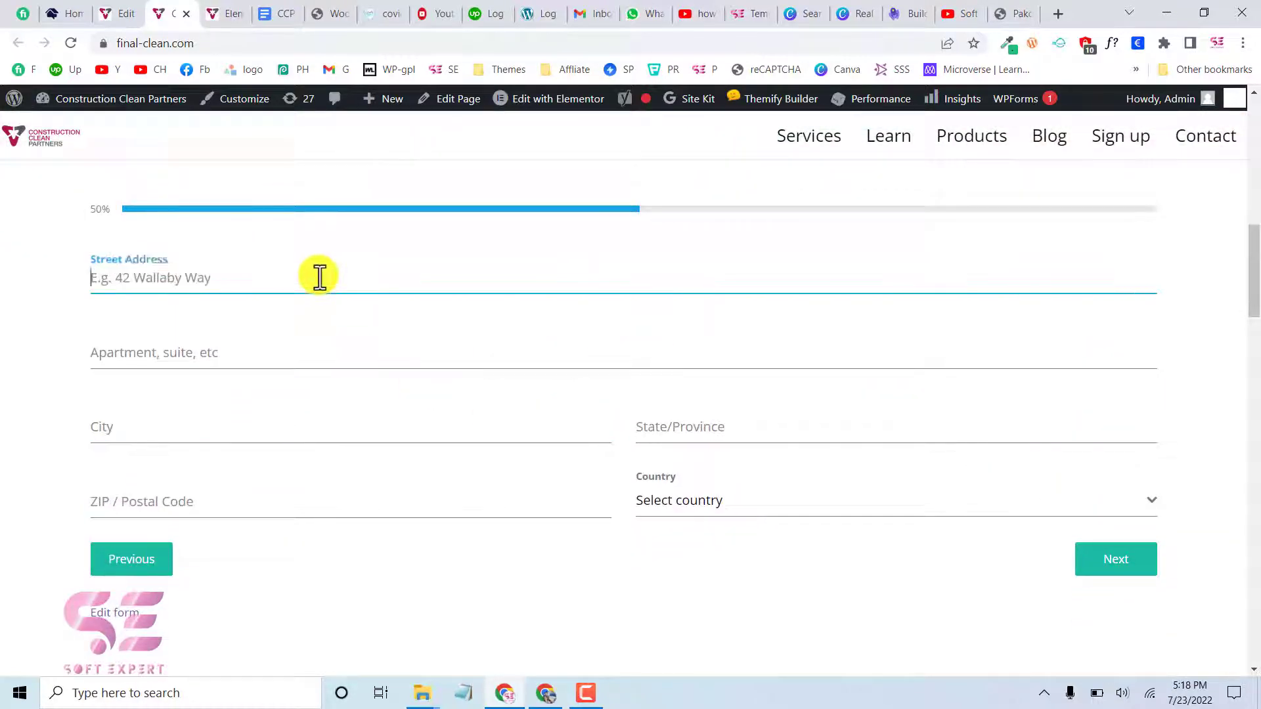
pyautogui.click(1109, 558)
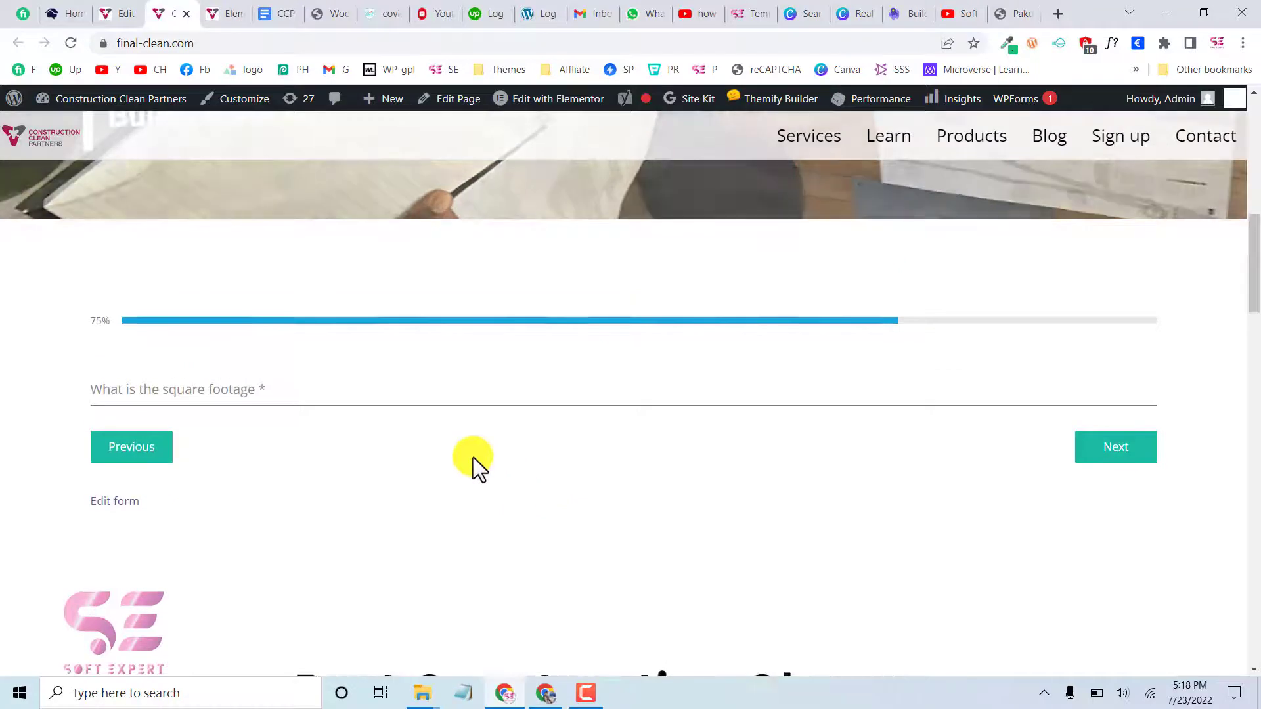
pyautogui.click(1113, 459)
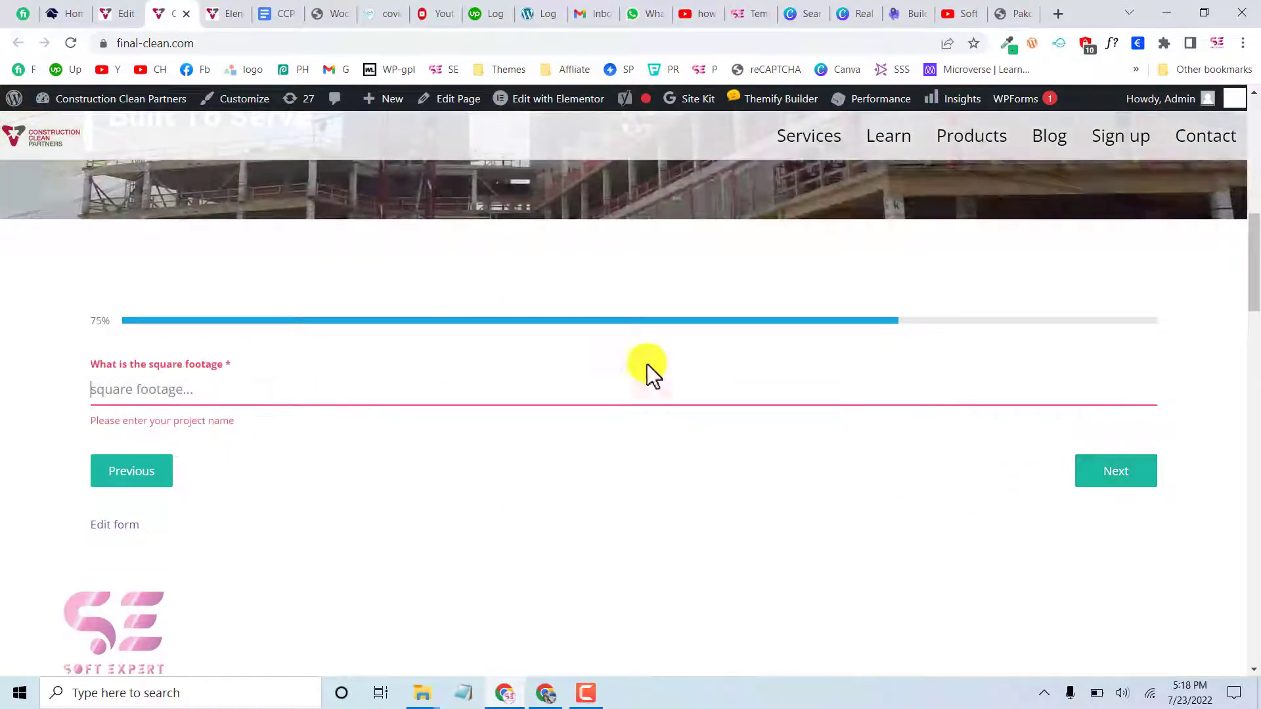
pyautogui.click(180, 396)
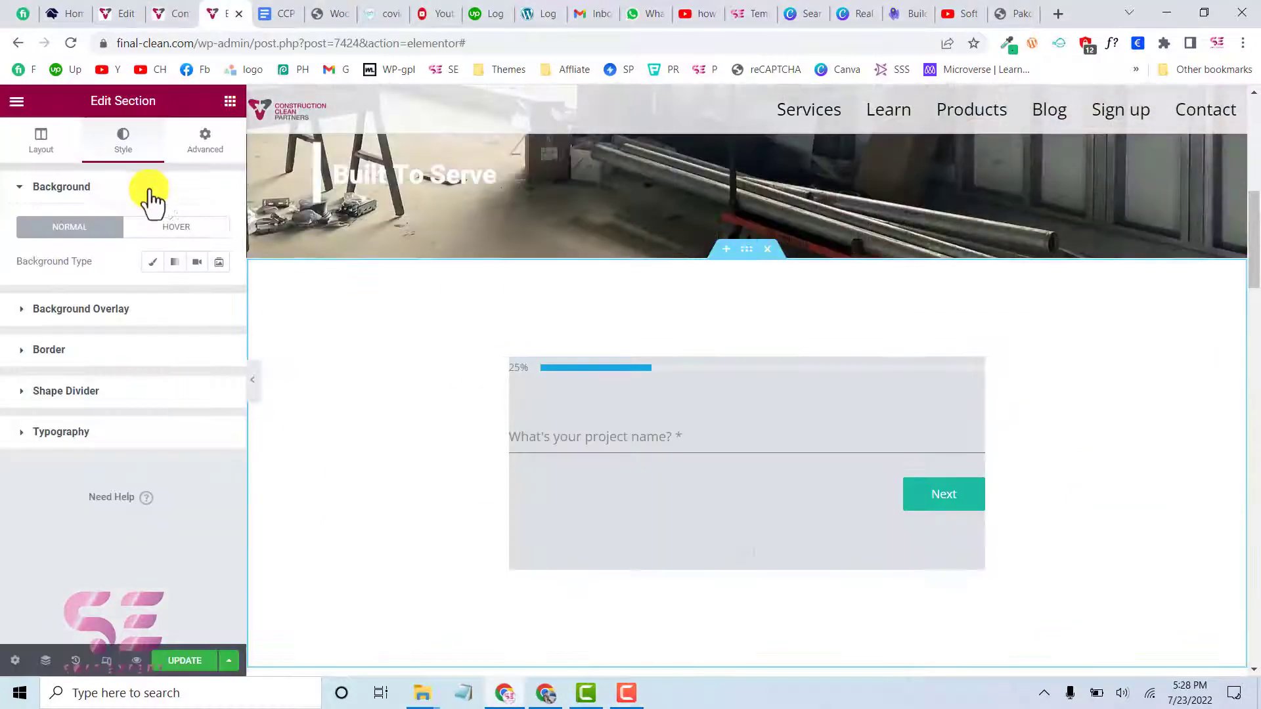
# Give the form section a classic background in pale blue #EDF4FB and update the page.
pyautogui.click(153, 262)
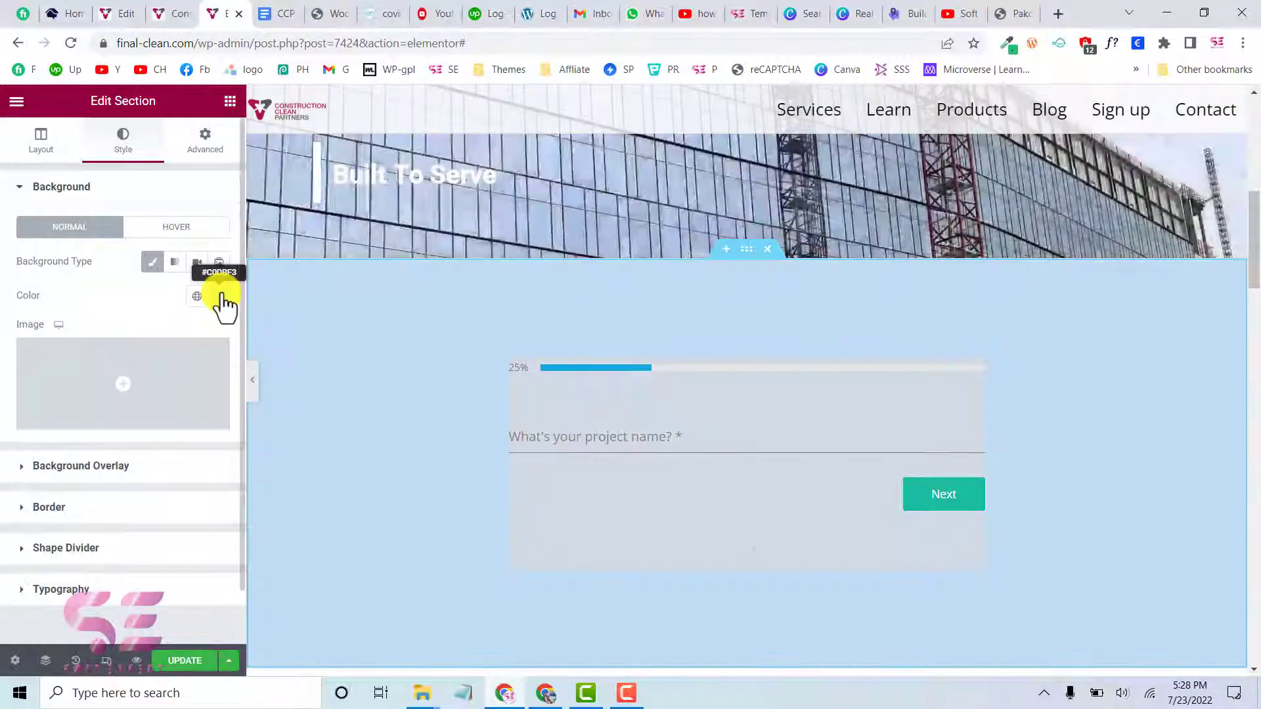
pyautogui.click(218, 295)
pyautogui.moveTo(80, 373); pyautogui.dragTo(38, 359)
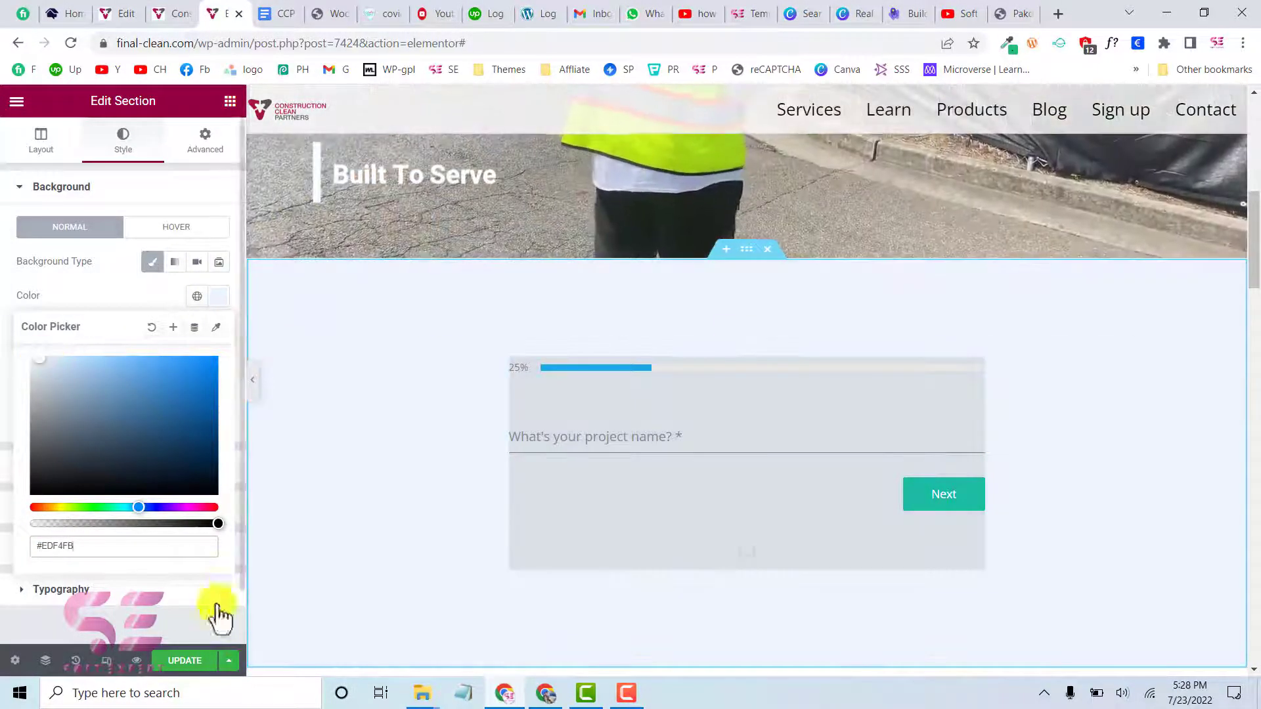
pyautogui.click(734, 340)
pyautogui.click(181, 661)
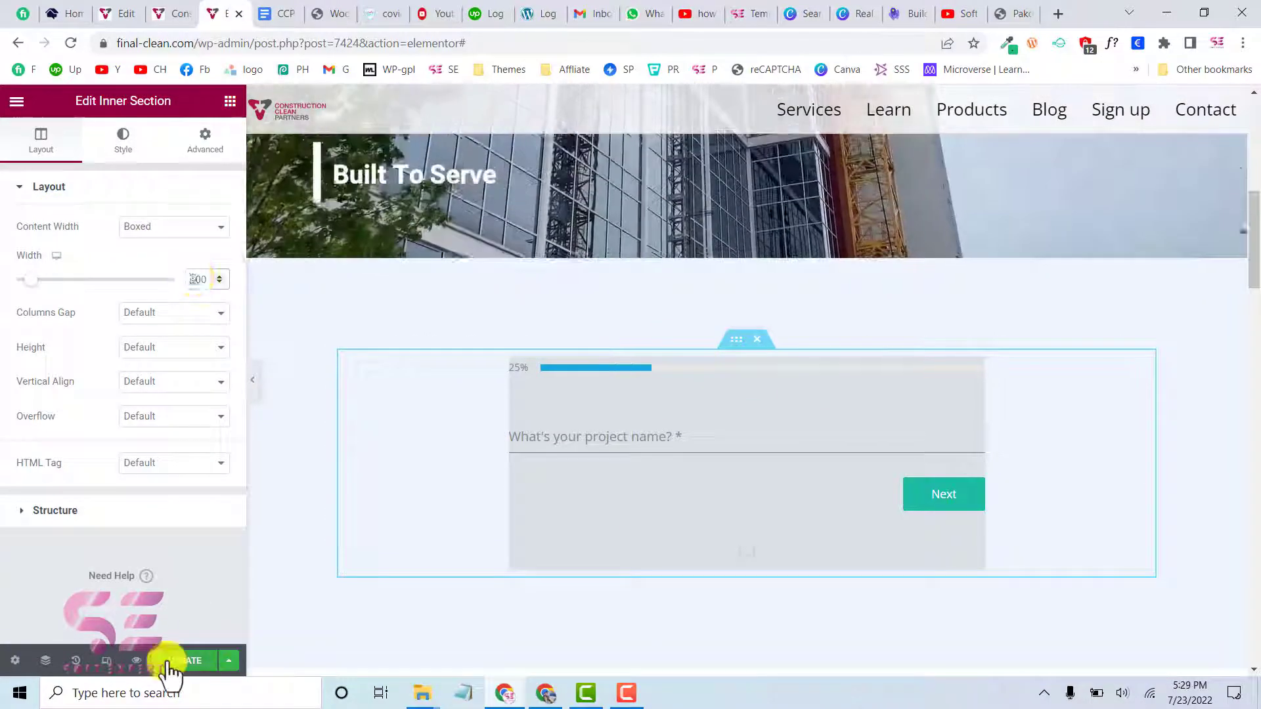
# Return to the Forminator form editor and check the Form Container border and background colors in the custom appearance colors.
pyautogui.click(118, 11)
pyautogui.click(197, 203)
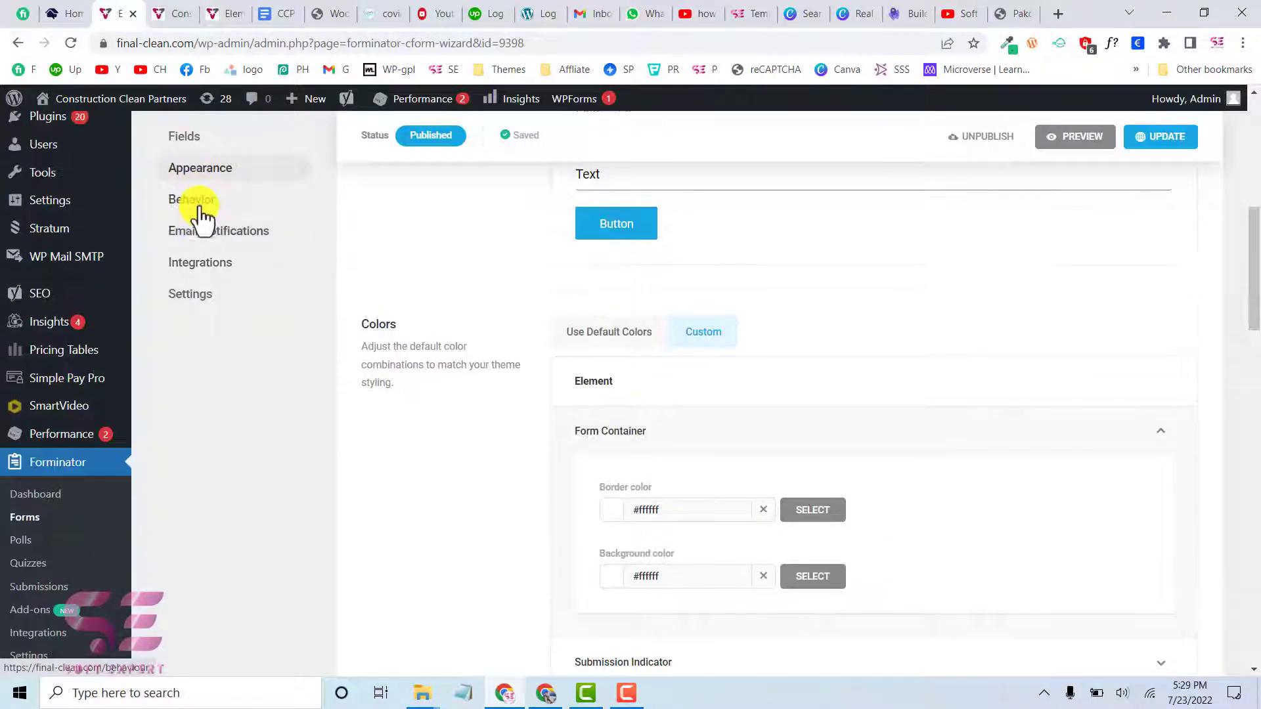
pyautogui.click(230, 433)
pyautogui.scroll(-10, 571, 361)
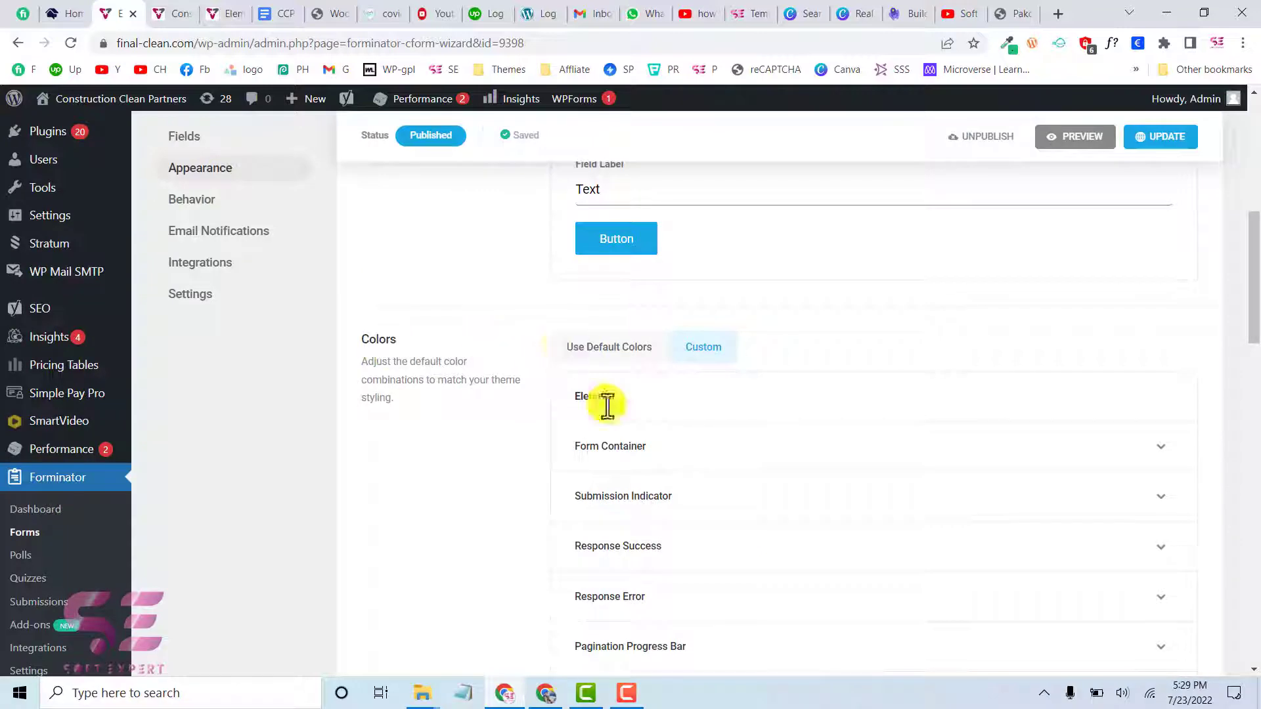
pyautogui.click(610, 329)
pyautogui.click(619, 314)
pyautogui.click(637, 526)
pyautogui.scroll(-10, 849, 431)
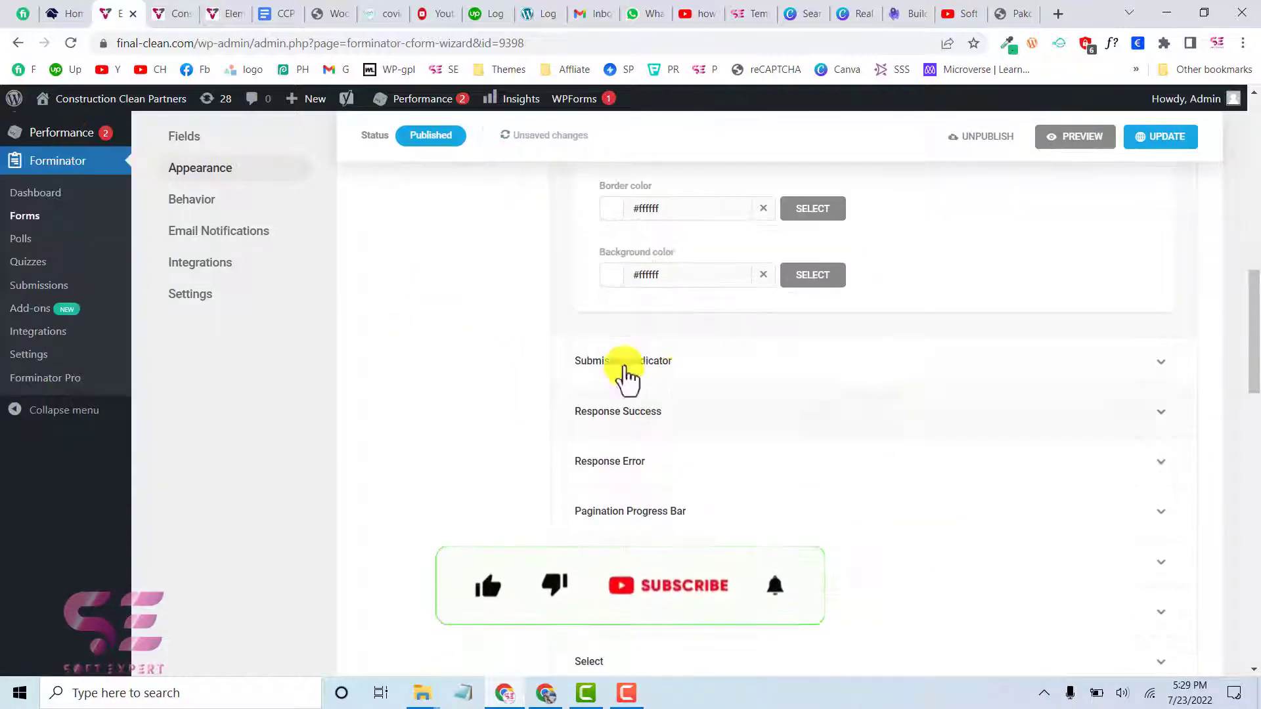
# Set the form container's custom padding to 50 px on the top, bottom, left and right, and update the form.
pyautogui.scroll(-3, 681, 343)
pyautogui.doubleClick(594, 371)
pyautogui.write('50')
pyautogui.doubleClick(749, 379)
pyautogui.press('BackSpace')
pyautogui.write('50')
pyautogui.doubleClick(901, 372)
pyautogui.click(1059, 369)
pyautogui.write('50')
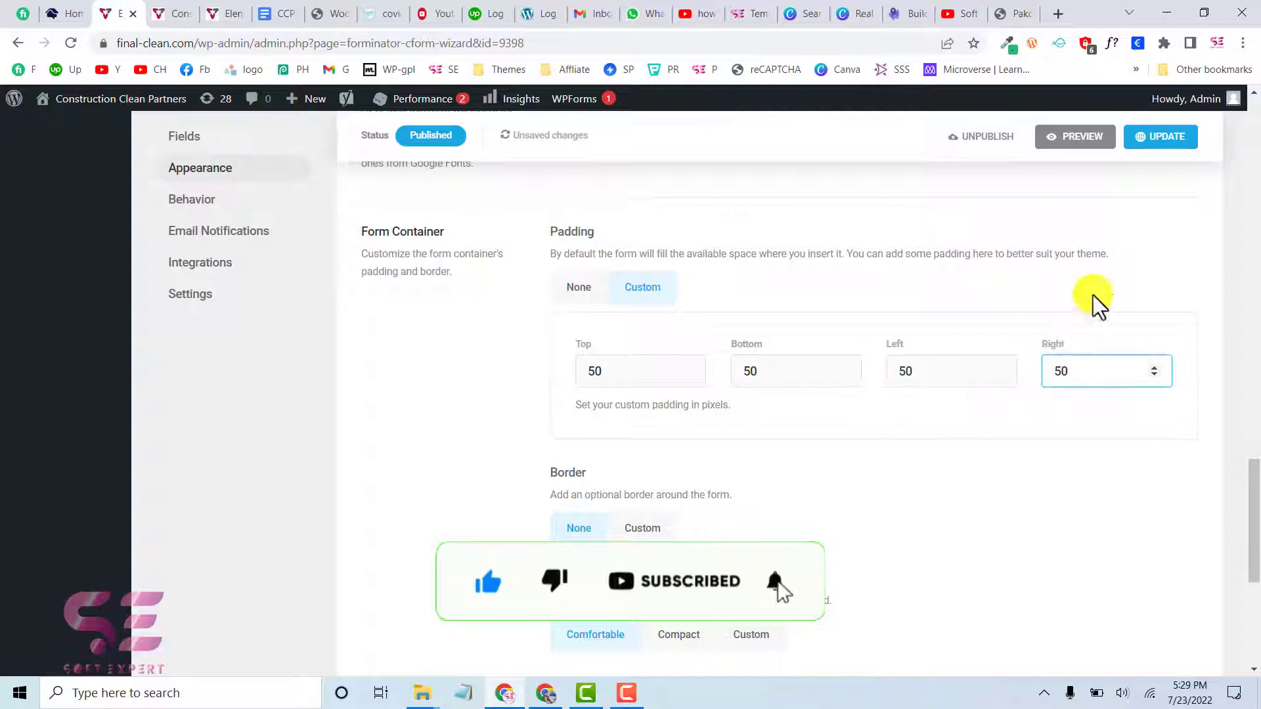
pyautogui.click(1151, 140)
# Reload the live front page, enter "name" as the project name in the restyled form, and advance to the address step.
pyautogui.click(176, 13)
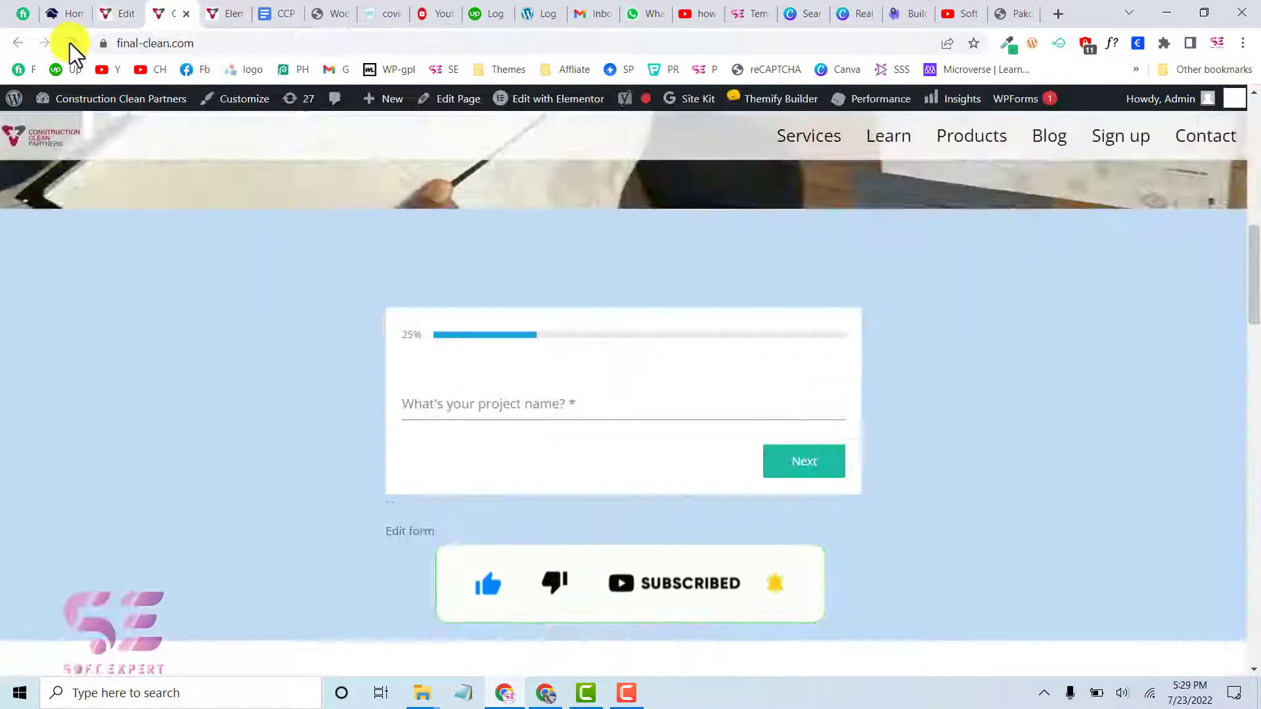
pyautogui.click(71, 43)
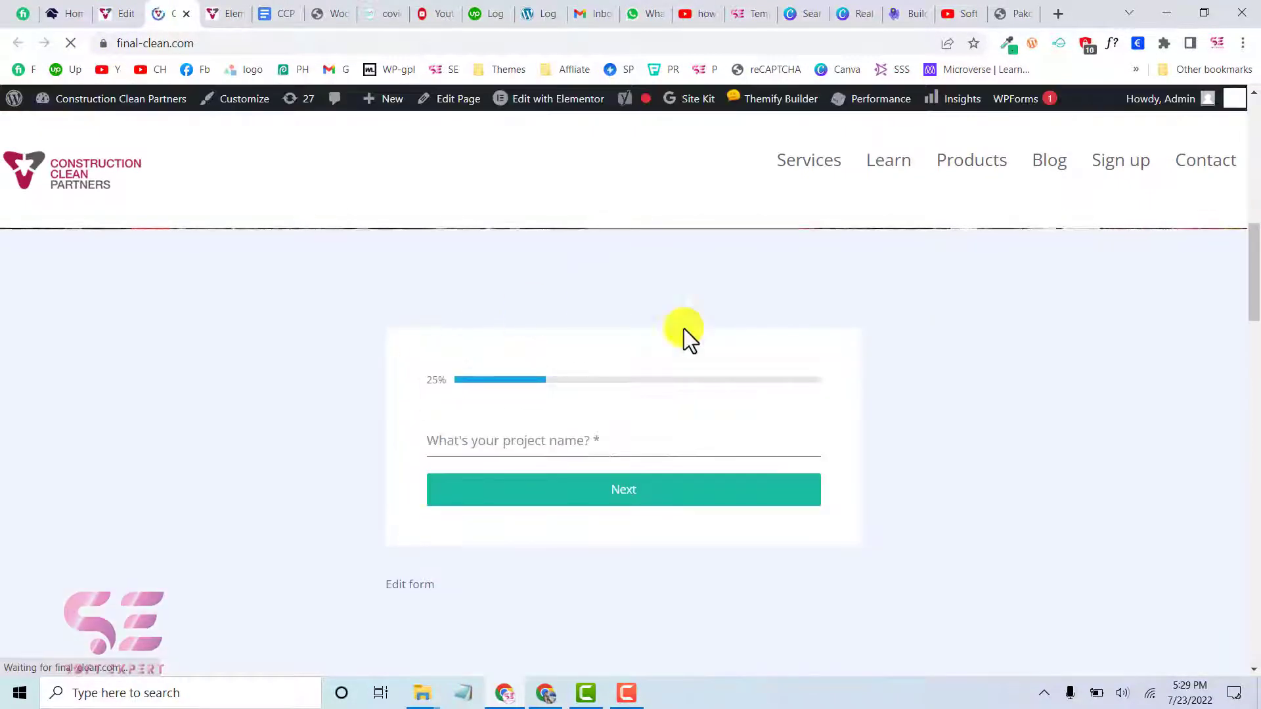
pyautogui.click(546, 441)
pyautogui.click(553, 491)
pyautogui.write('name')
pyautogui.click(516, 500)
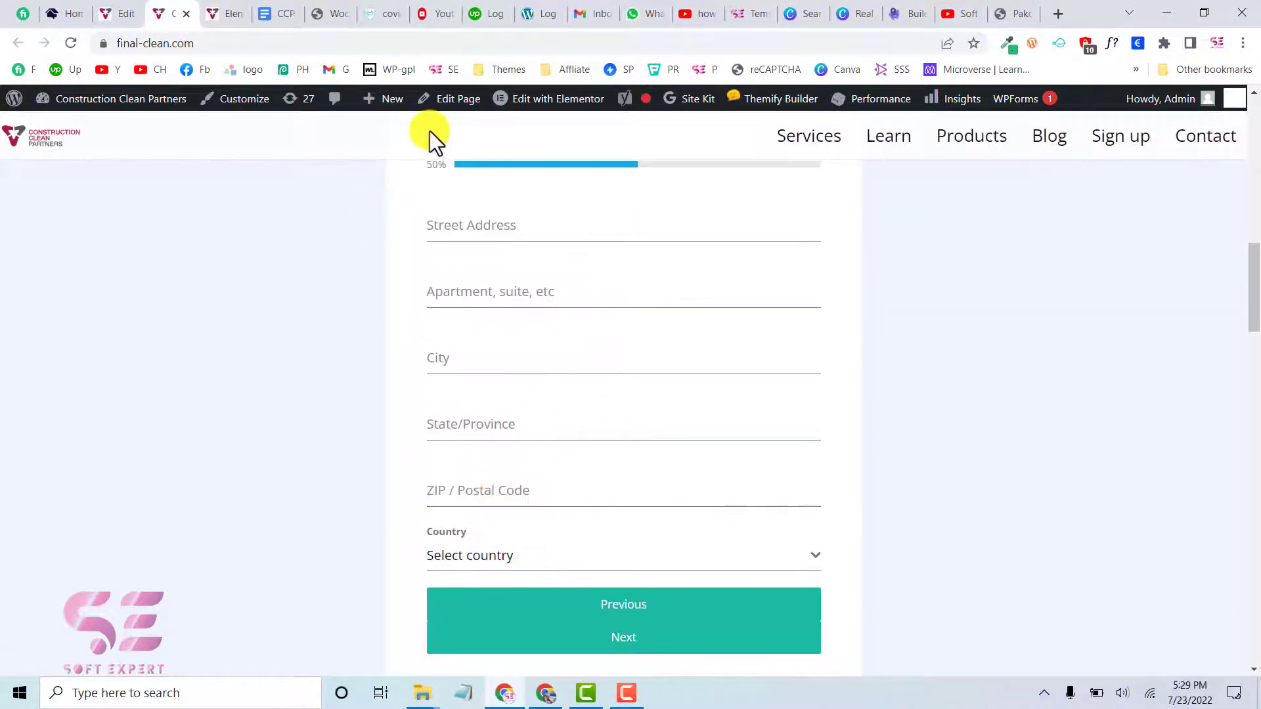